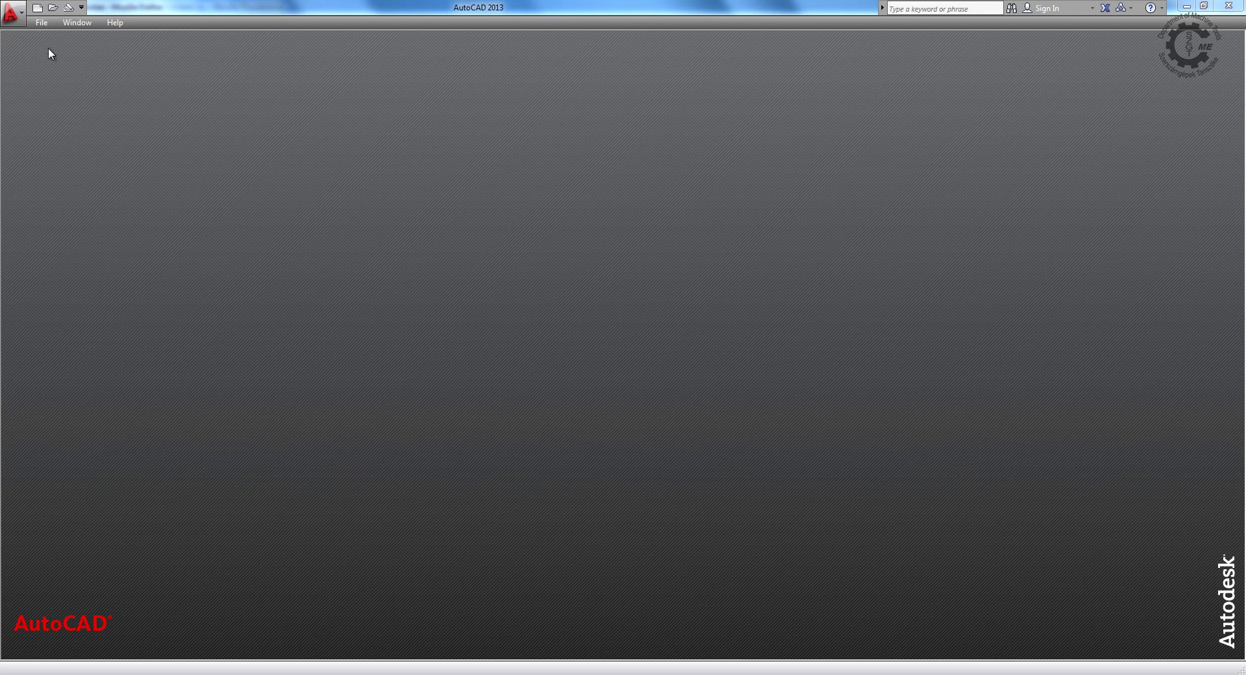
Step: Start a new drawing and open VRE309D tengely.dwg from the Alkatrészek parts folder
click(37, 17)
click(52, 38)
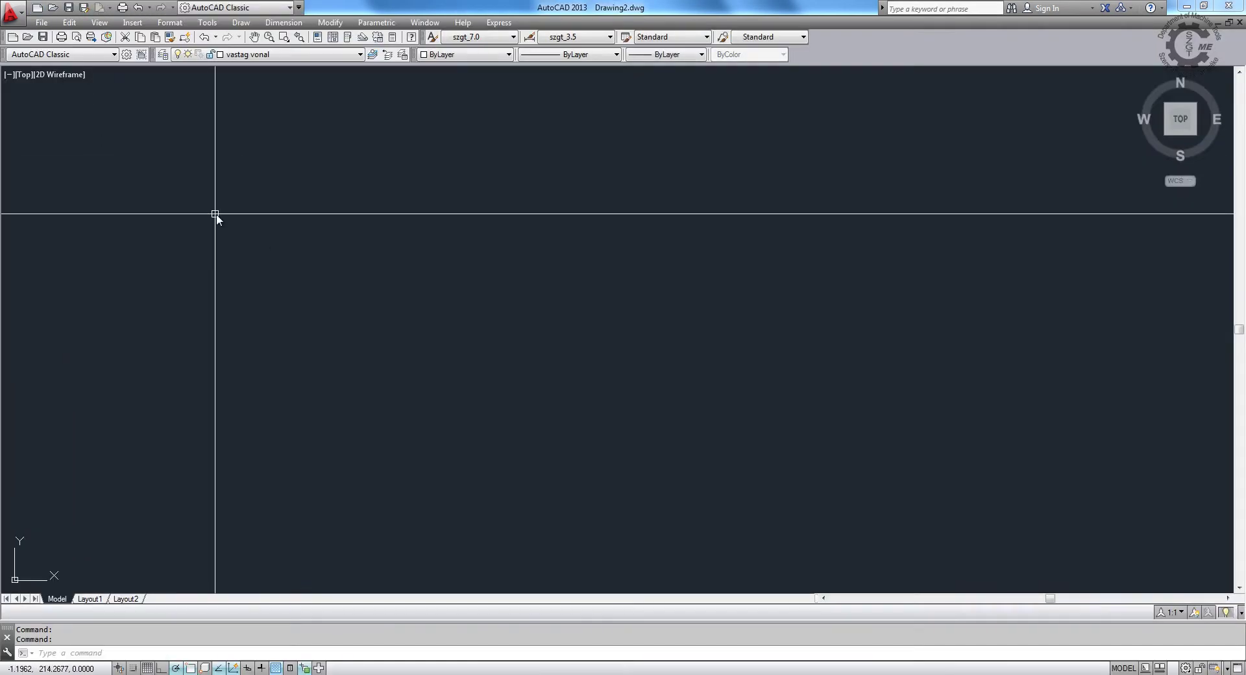
text(insert)
key(Return)
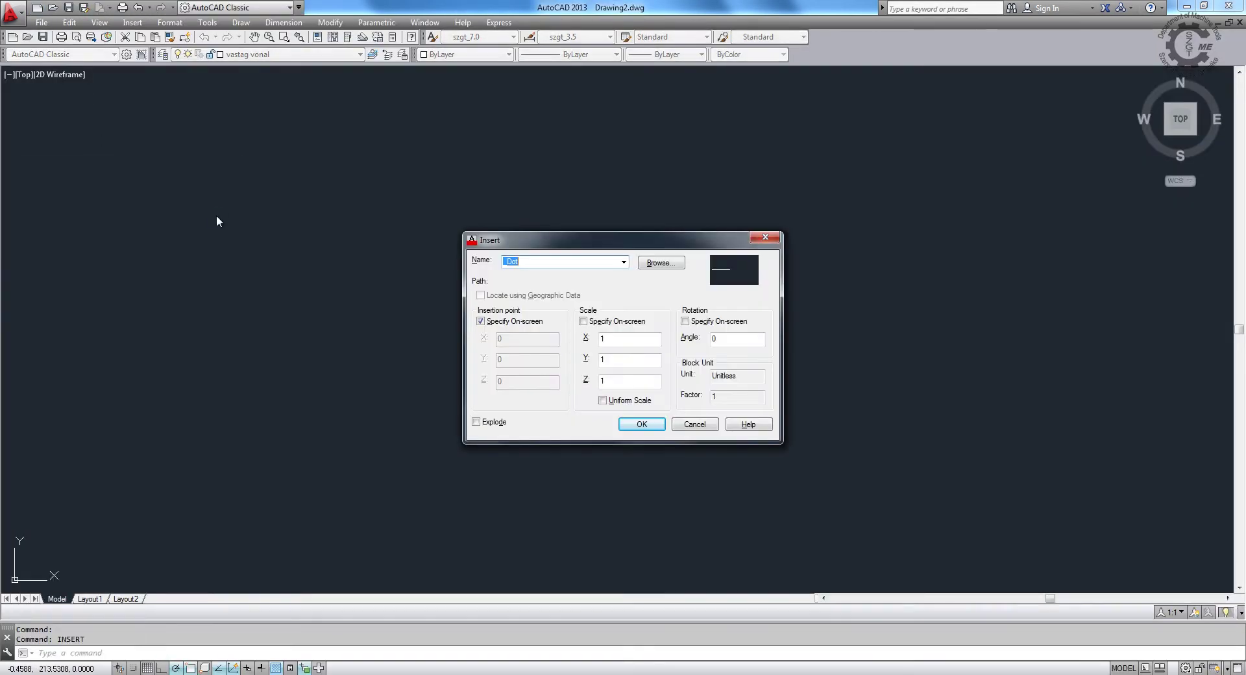
click(665, 258)
click(395, 103)
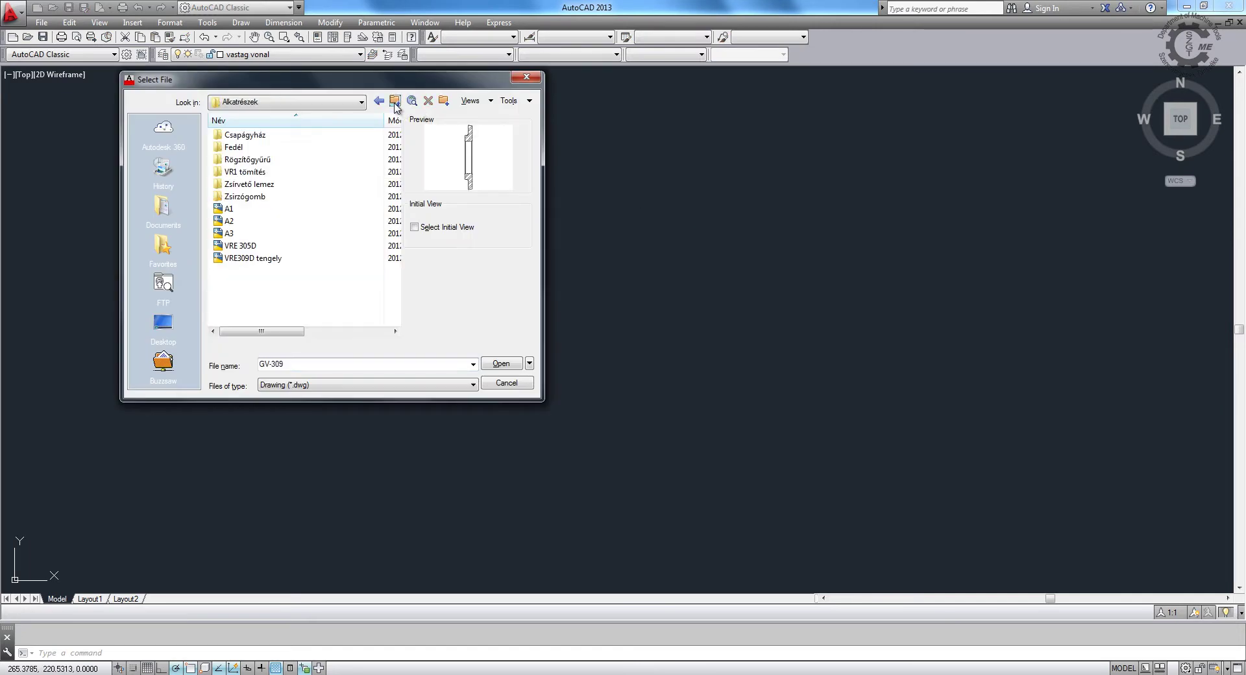
click(279, 220)
double_click(259, 258)
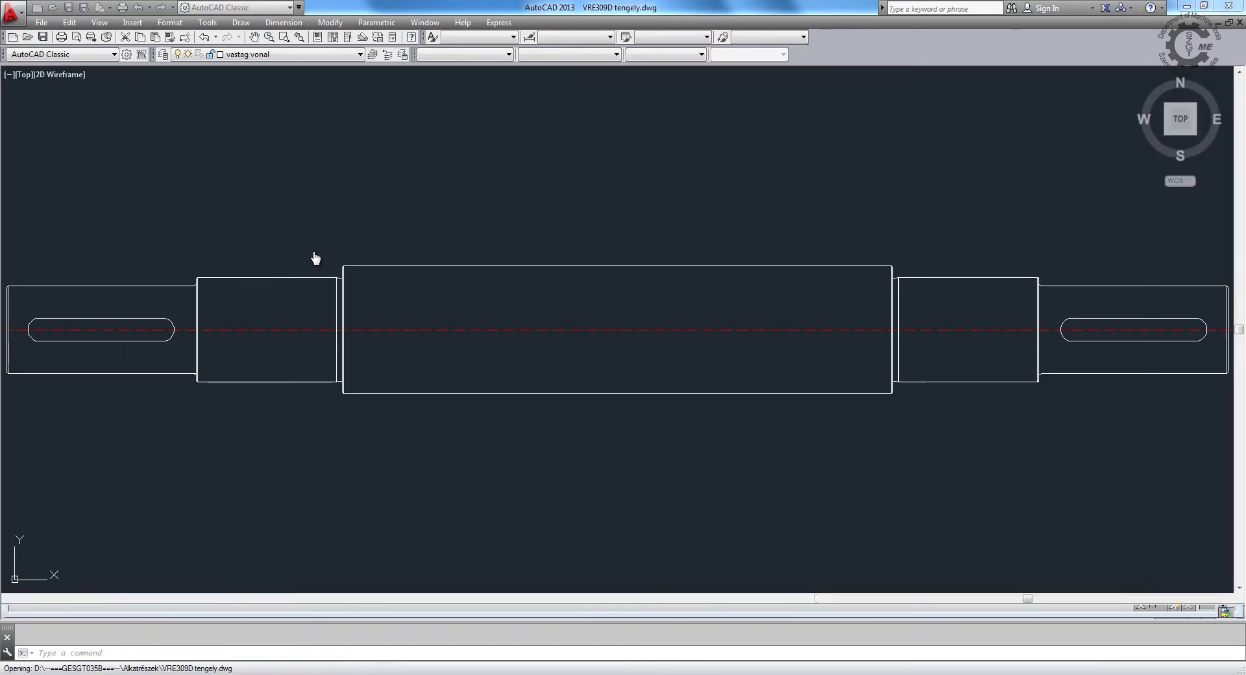
Step: Copy the whole shaft with a base point, close its file without saving, and start pasting
key(ctrl+shift+c)
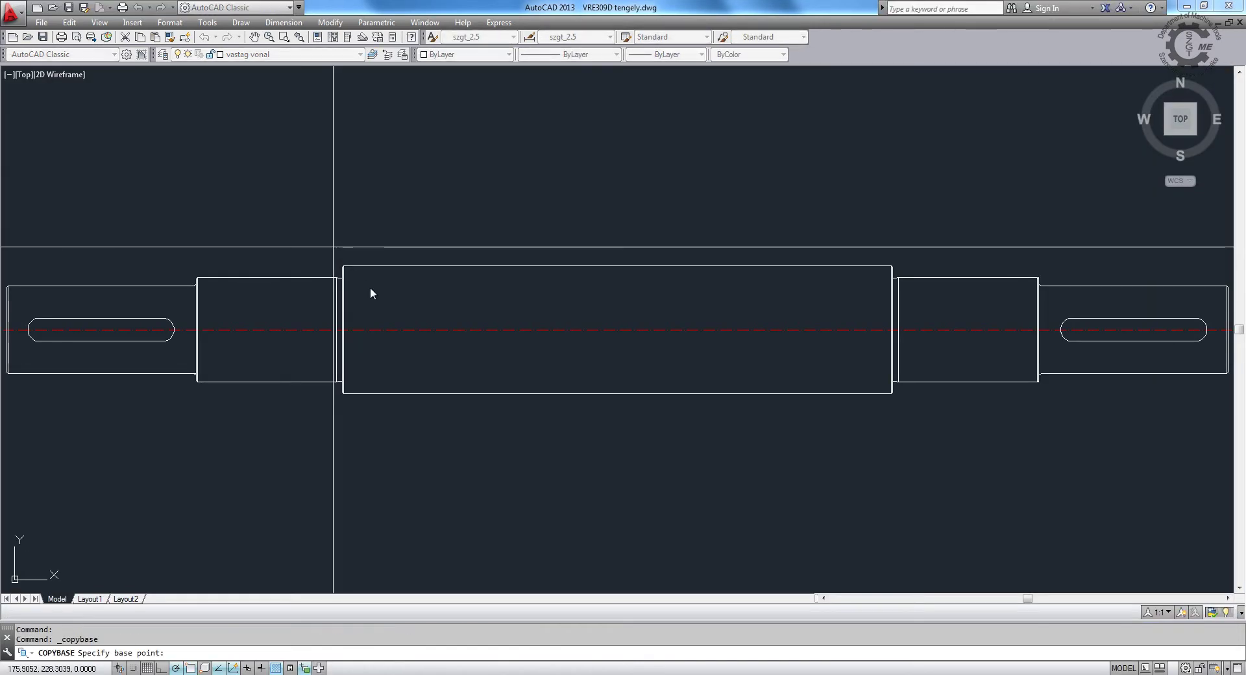
click(610, 331)
scroll(644, 303, down, 4)
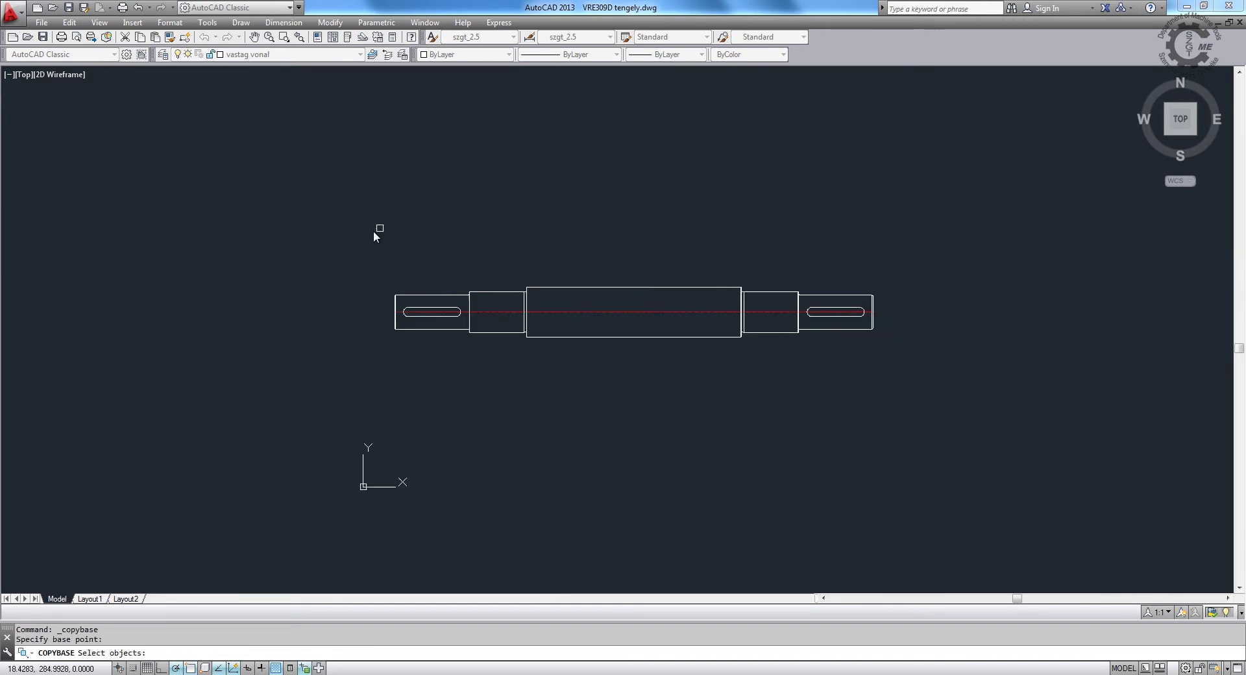
click(366, 231)
click(1092, 472)
key(Return)
click(1239, 21)
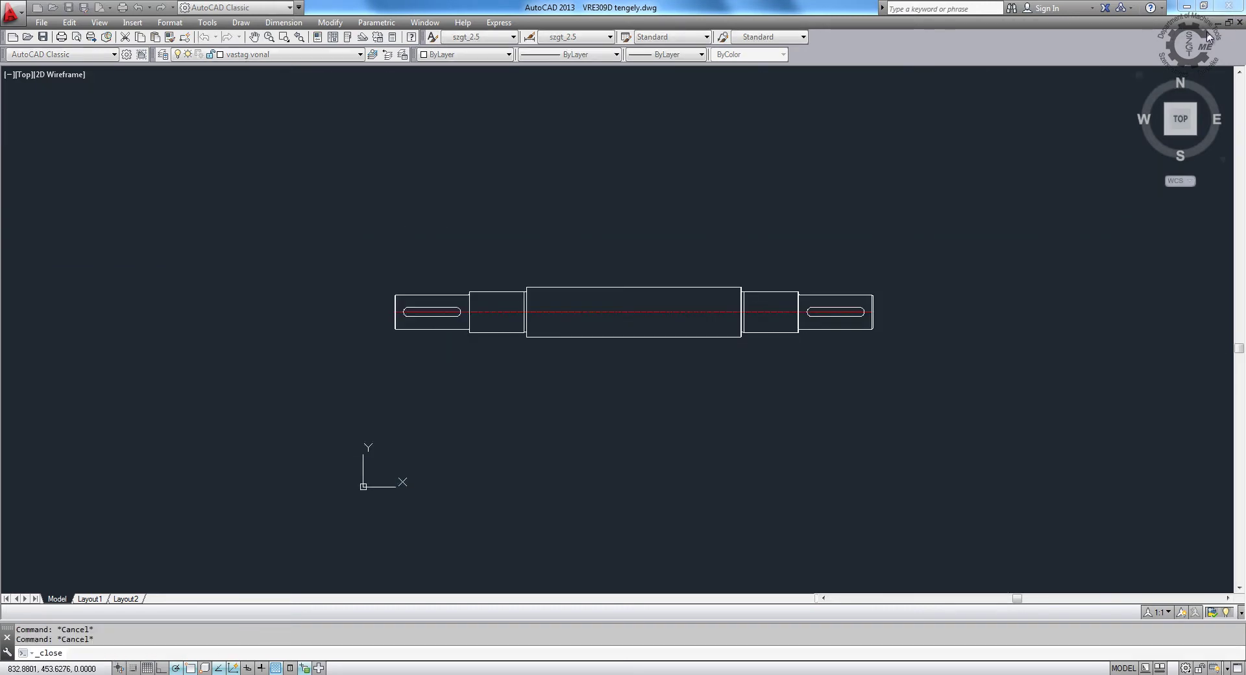
click(649, 372)
key(ctrl+v)
Step: Place the pasted shaft at 0,0 and zoom to extents
text(0,0)
key(Return)
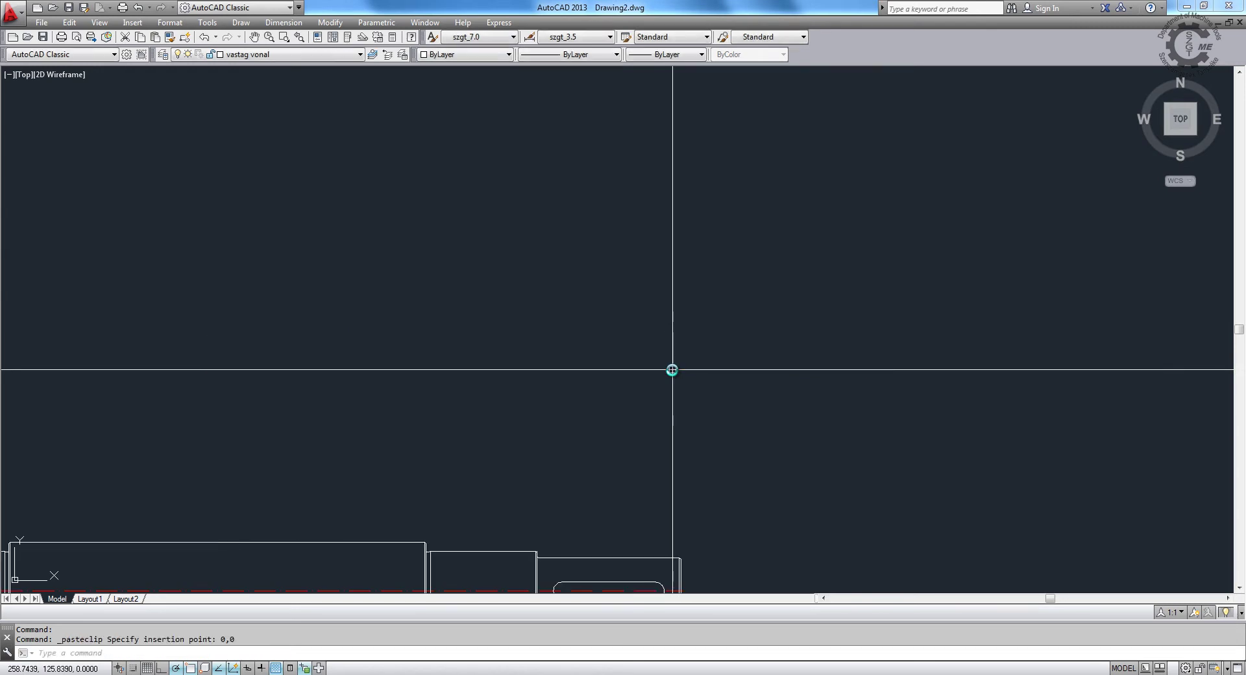
key(Return)
text(e)
key(Return)
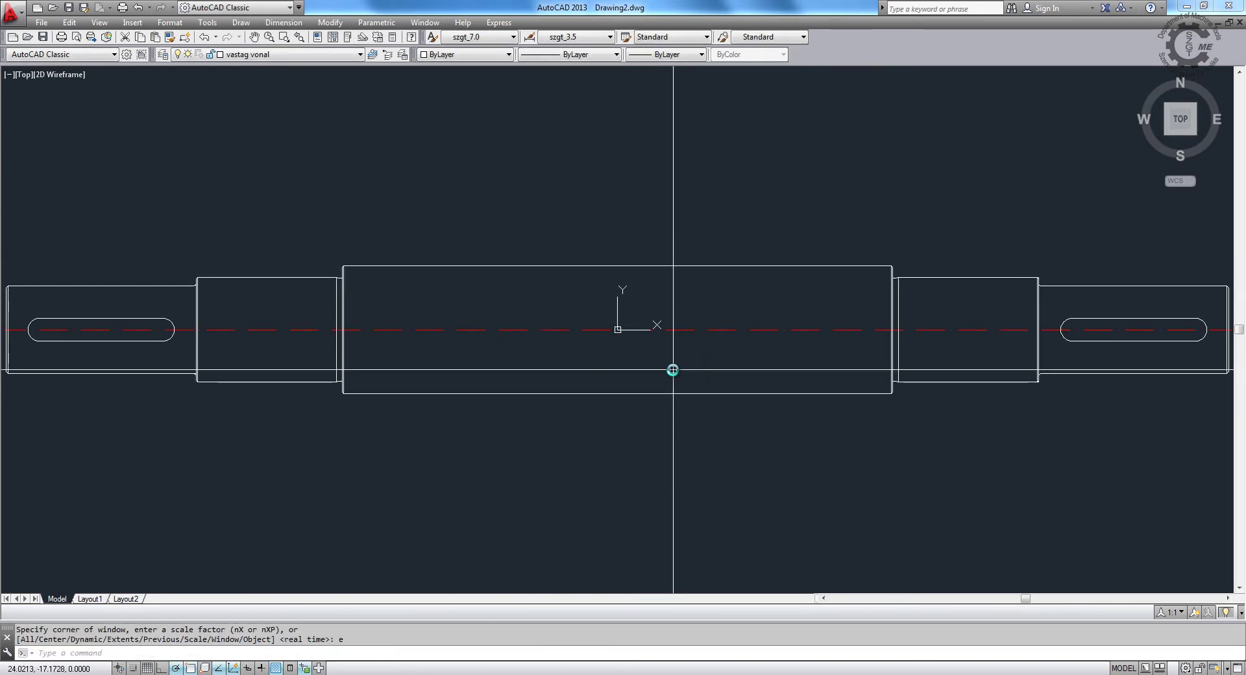
Step: Turn off the UCS icon and bring up the Select File dialog
key(Return)
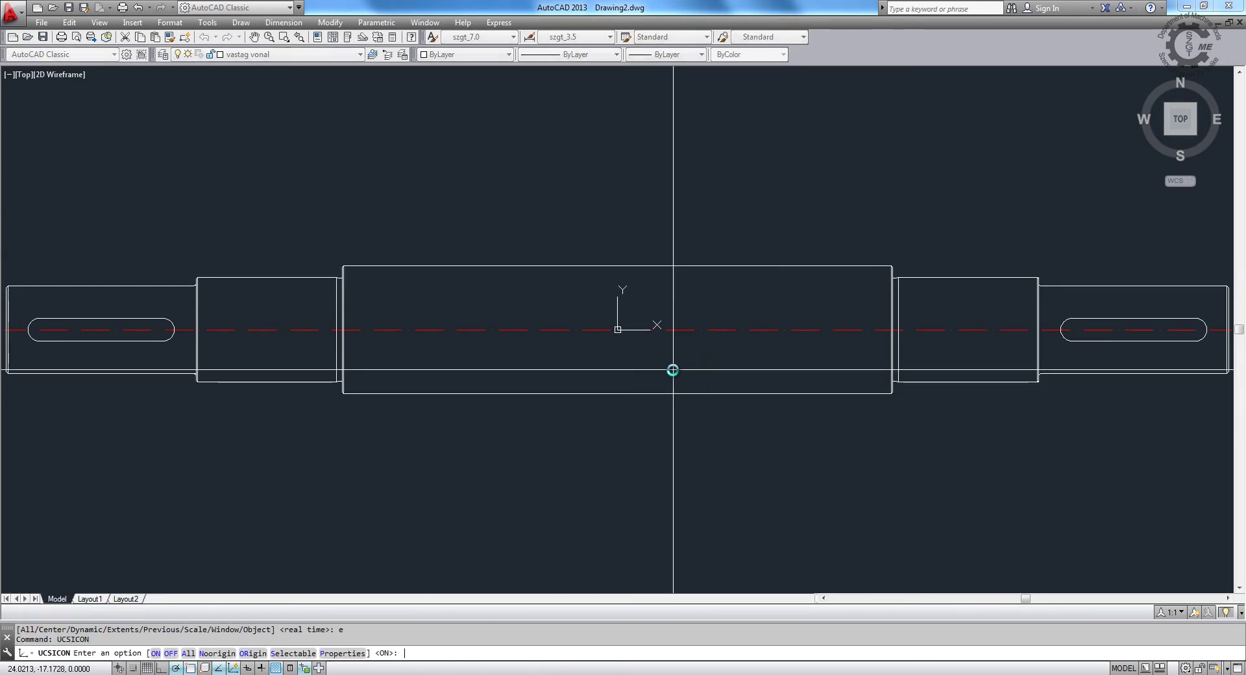
text(of)
key(Return)
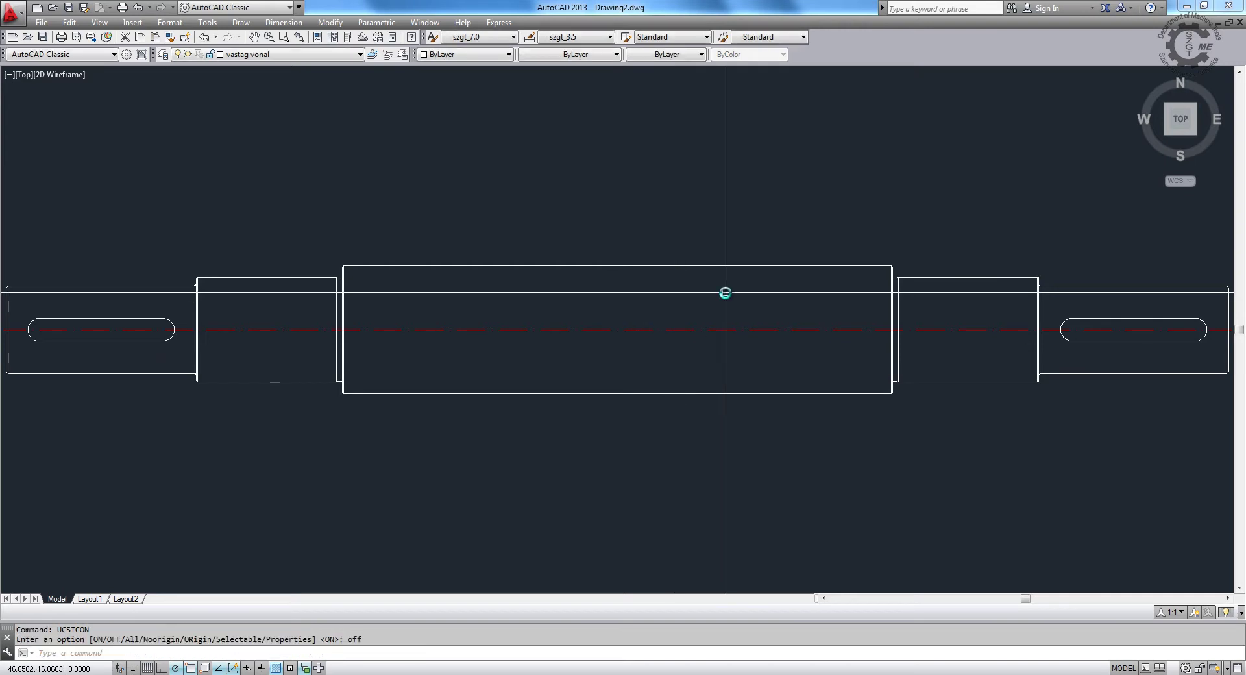
scroll(723, 291, down, 2)
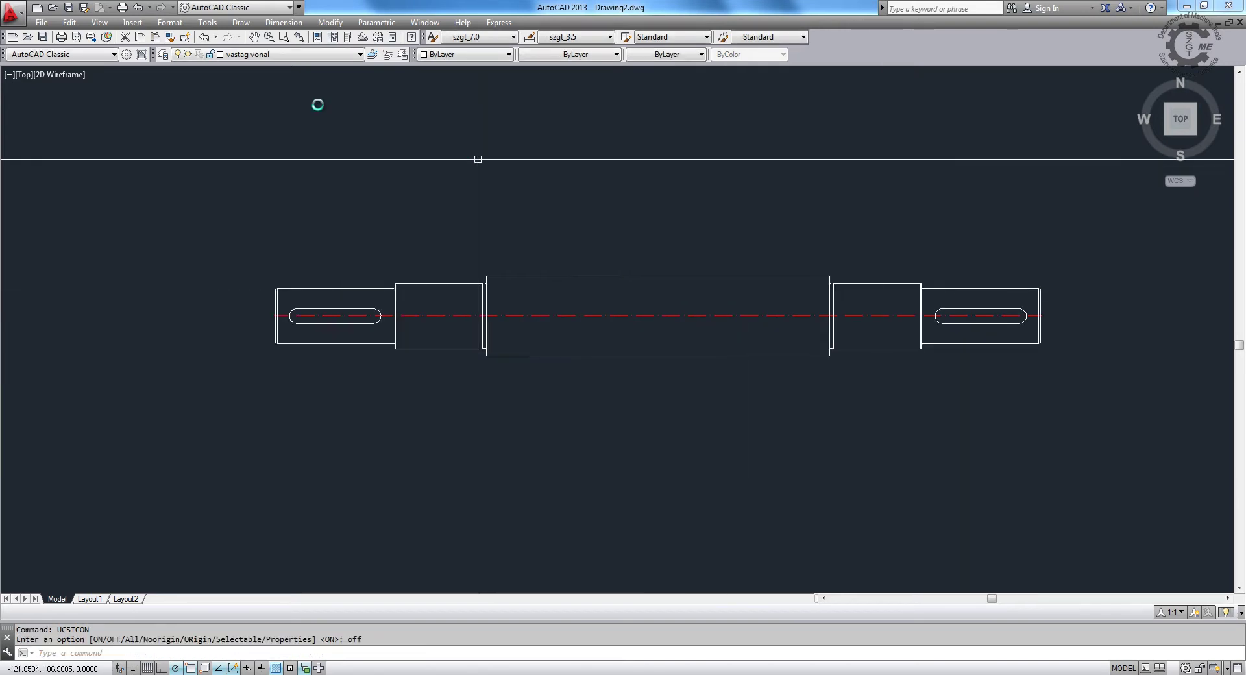
click(52, 7)
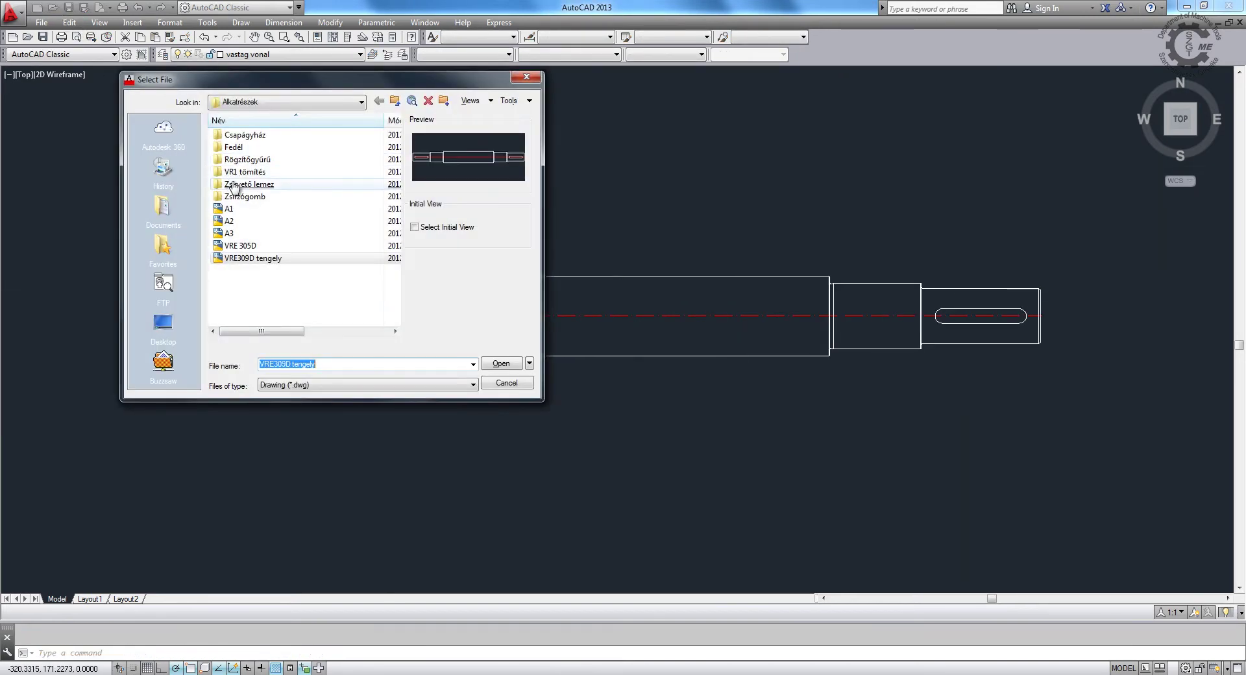
Step: Open GV-309.dwg from the Zsírvető lemez folder, dismissing the non-Autodesk file warning
double_click(235, 185)
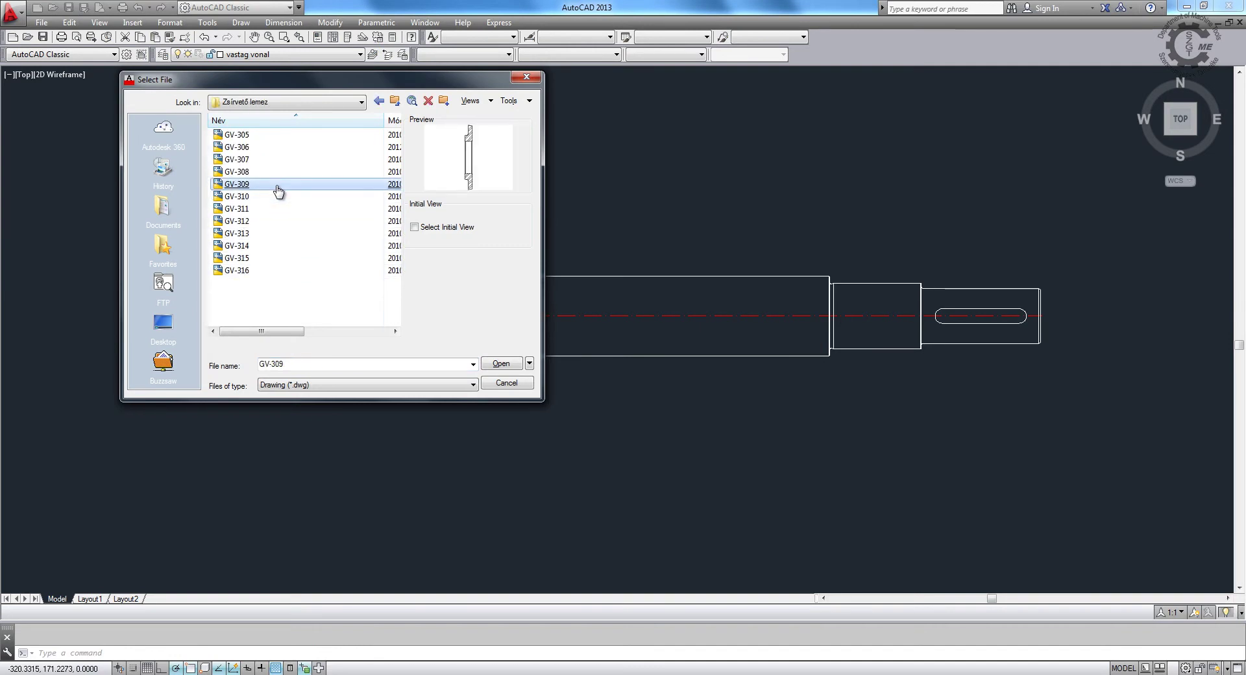
double_click(279, 188)
click(497, 298)
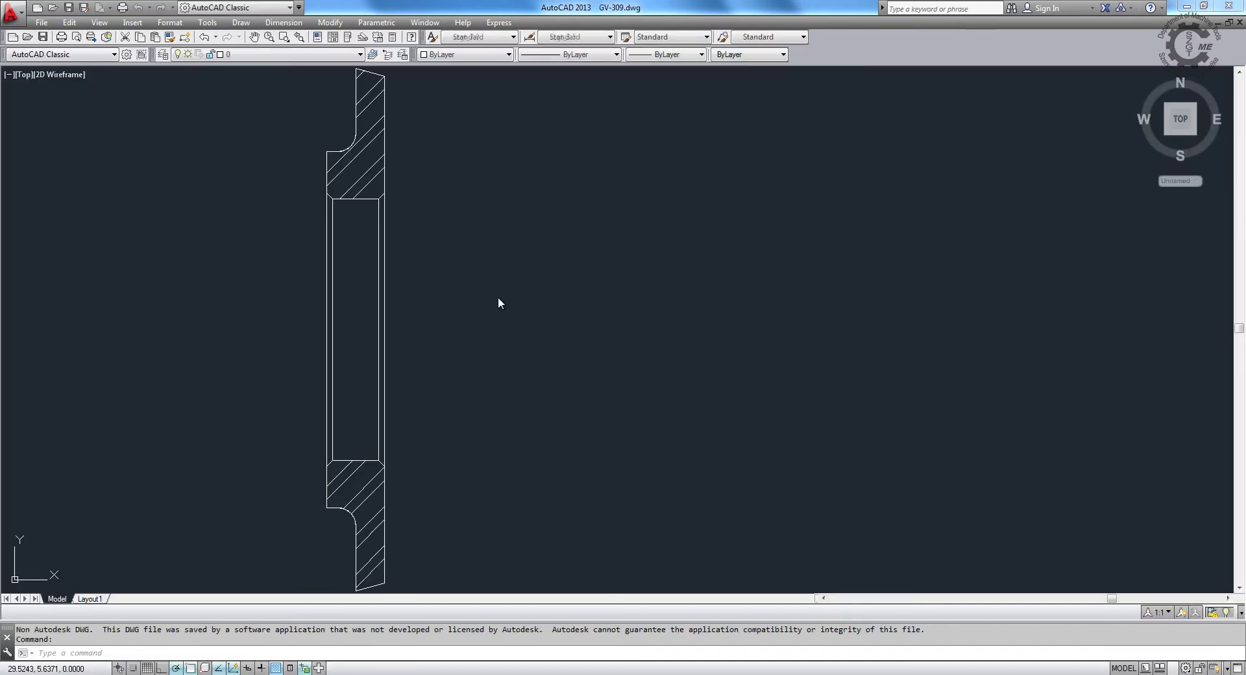
scroll(498, 301, down, 2)
scroll(436, 279, up, 3)
scroll(437, 286, up, 2)
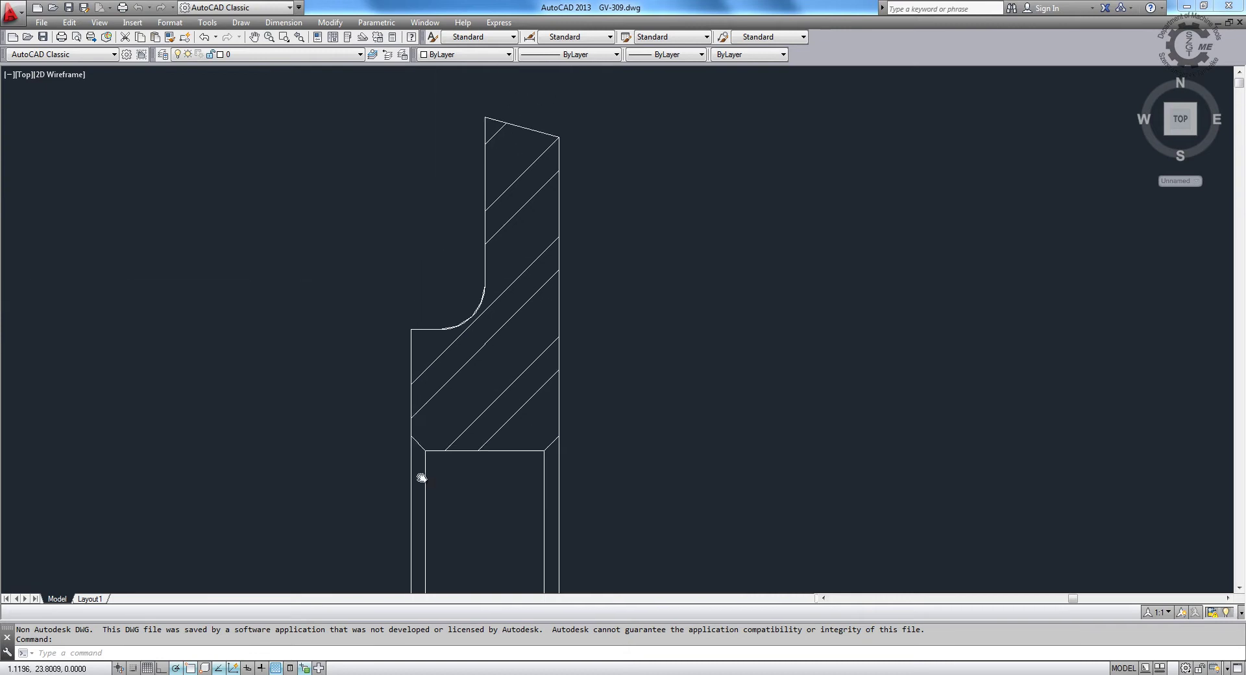
scroll(454, 474, down, 2)
scroll(519, 325, down, 2)
scroll(584, 130, down, 2)
scroll(441, 282, up, 1)
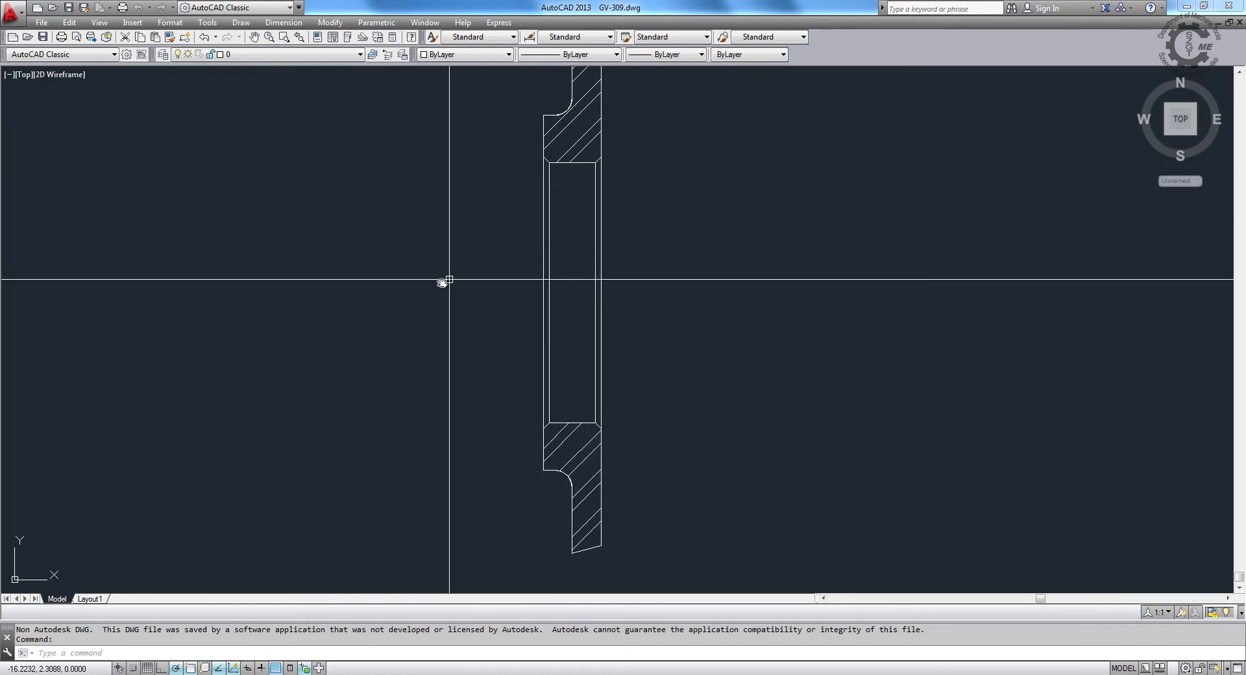
Step: Copy the flange with its left edge as base point and close GV-309.dwg without saving
key(ctrl+shift+c)
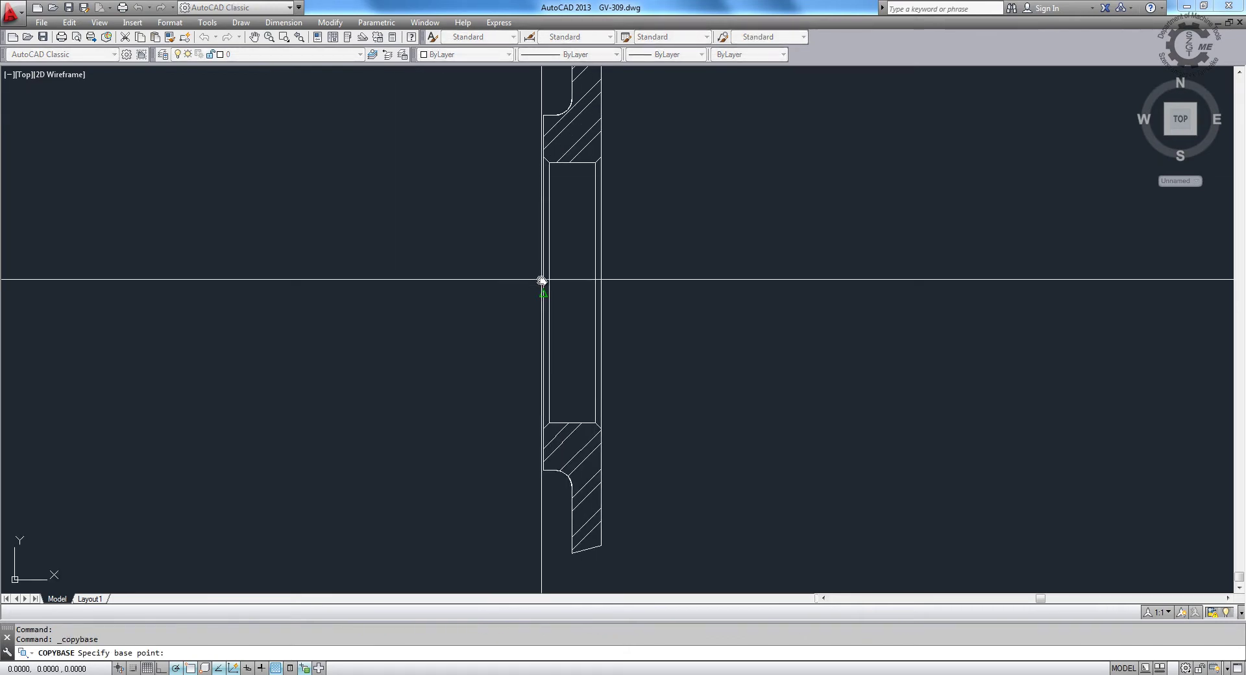
click(601, 293)
scroll(556, 258, down, 4)
click(526, 241)
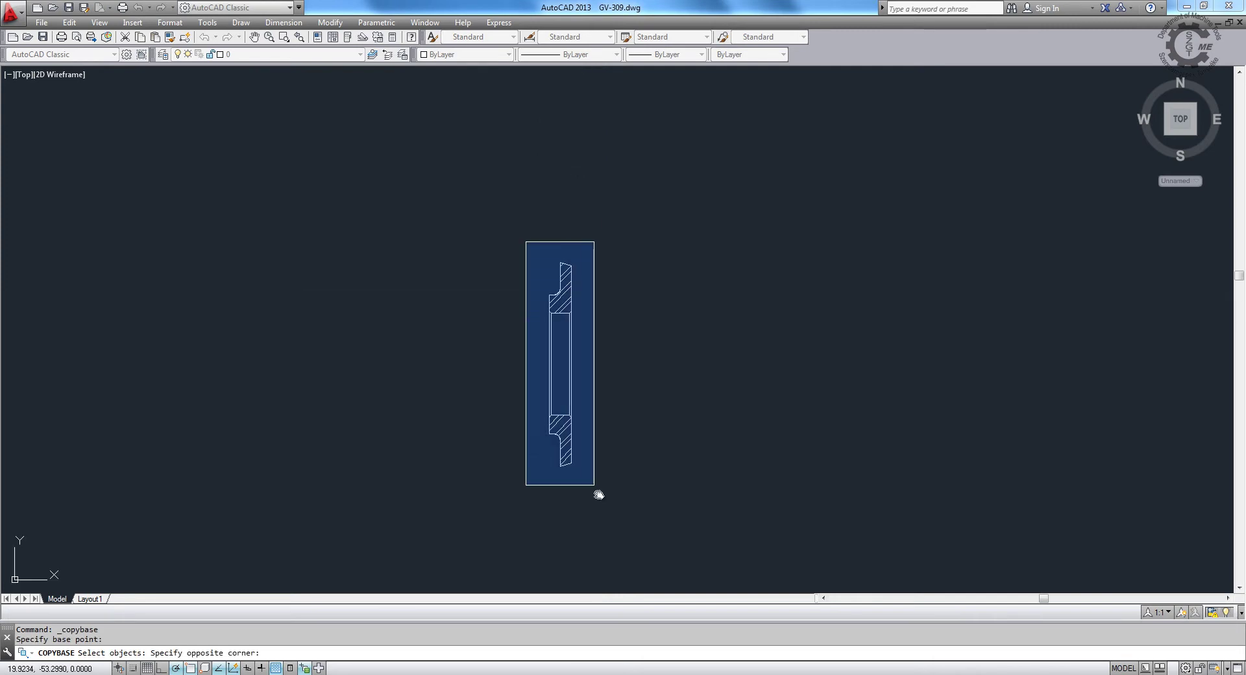
click(598, 494)
click(1239, 22)
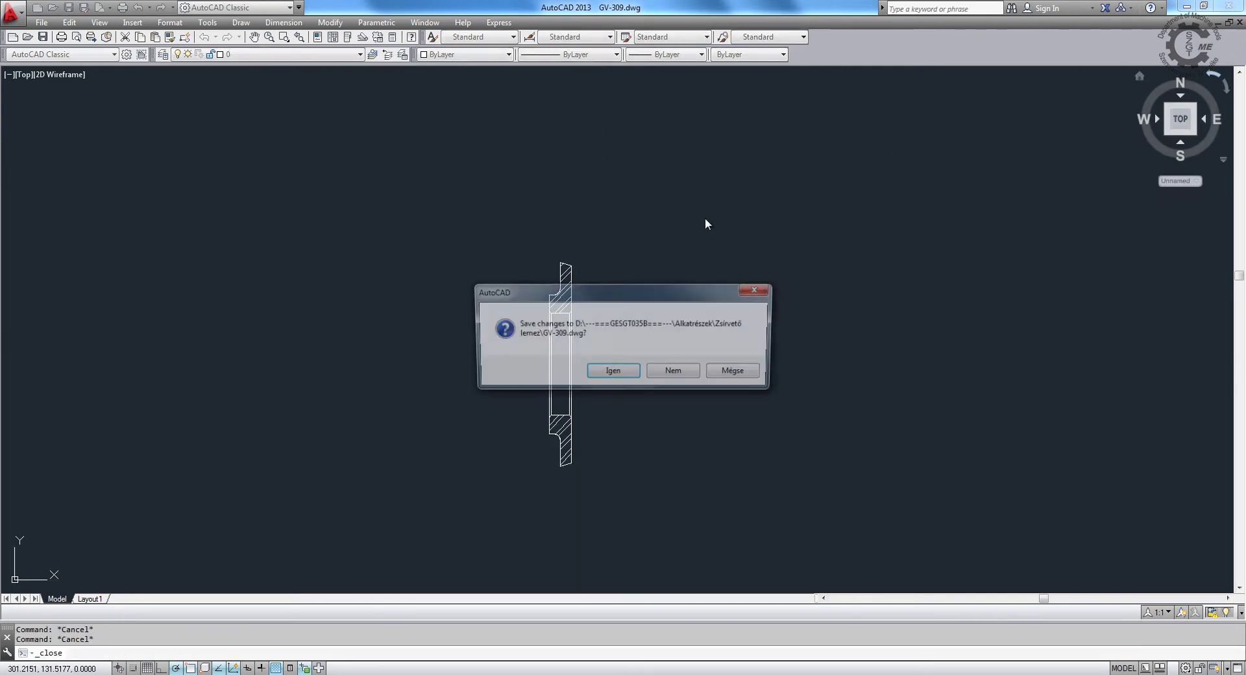
click(674, 373)
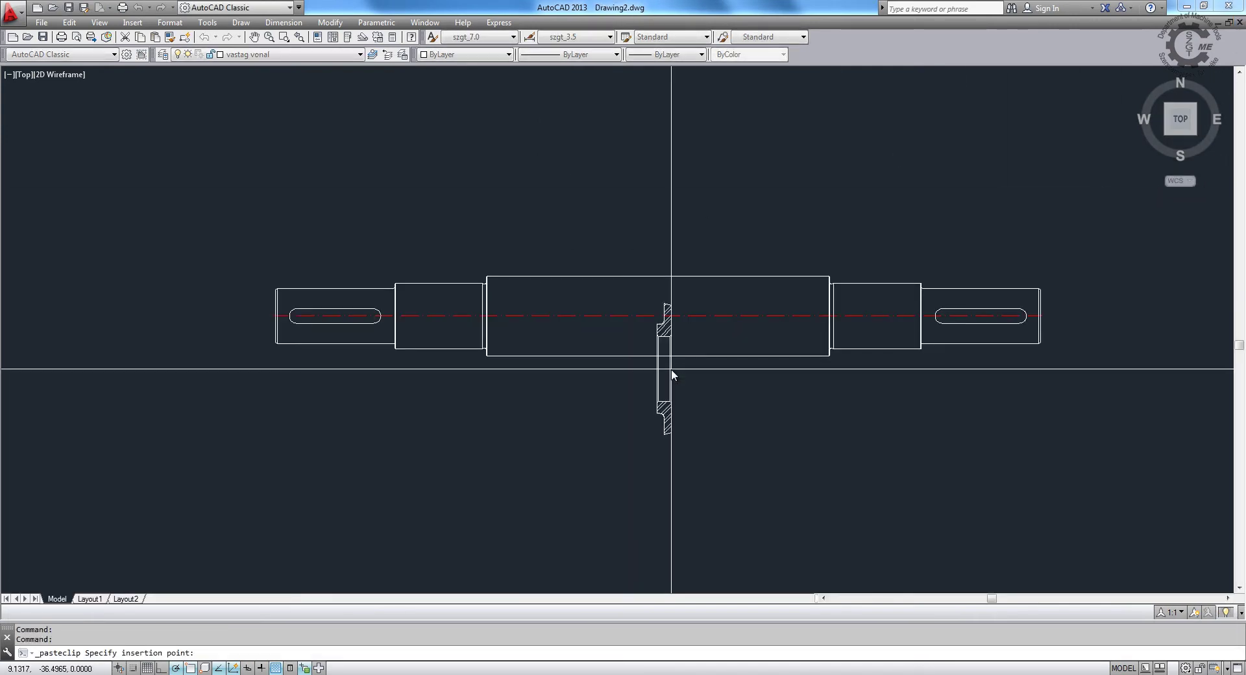
Step: Paste the flange above the shaft and erase its old hatched portions
click(458, 211)
scroll(452, 157, up, 5)
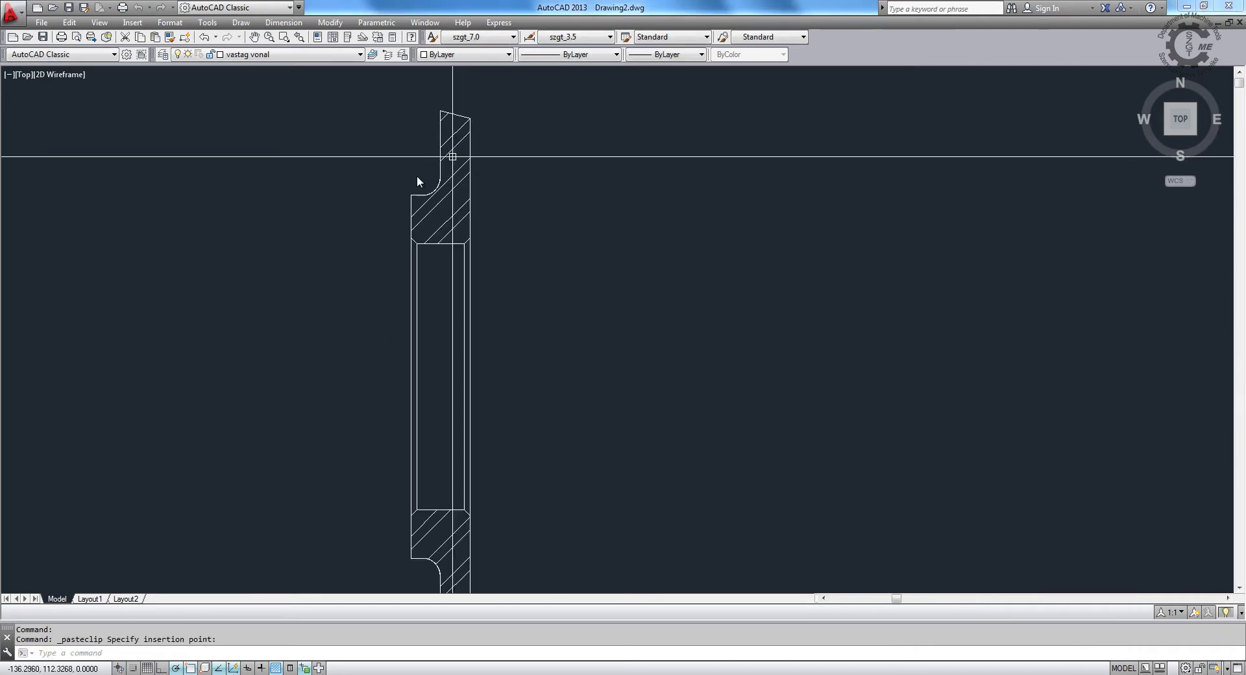
scroll(417, 180, up, 3)
click(501, 344)
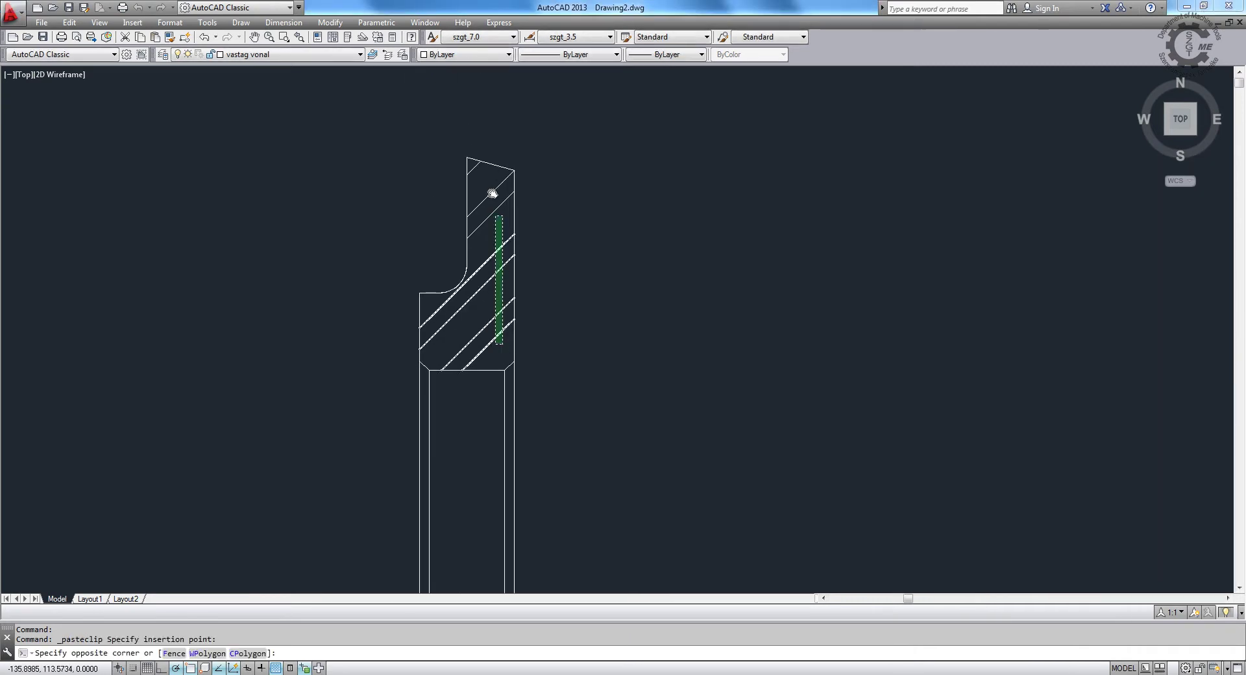
click(471, 176)
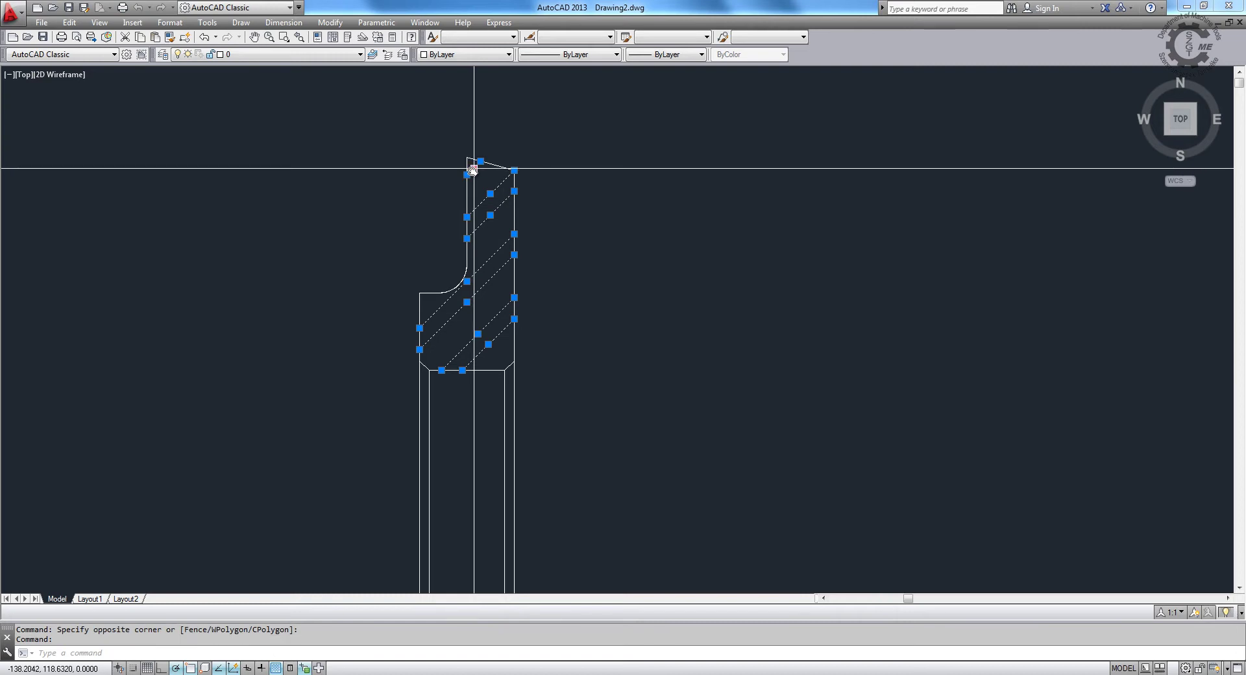
key(Delete)
scroll(545, 306, down, 2)
scroll(557, 272, up, 2)
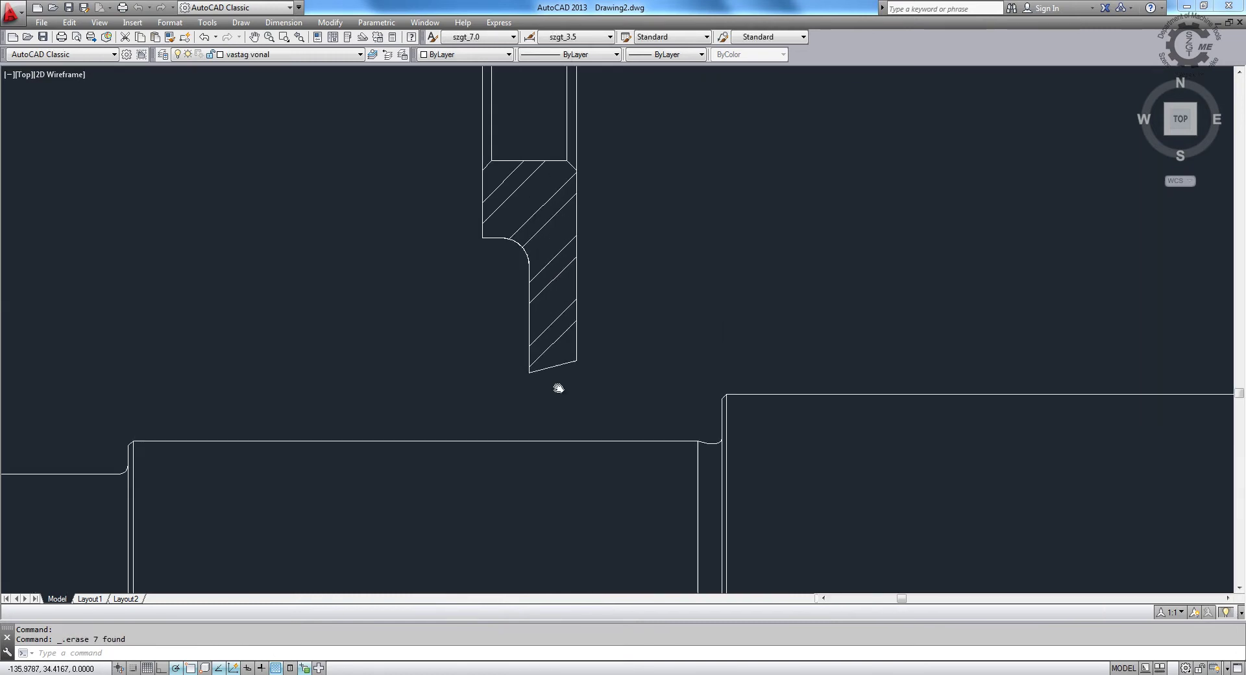
middle_drag(558, 387, 562, 420)
click(560, 420)
click(539, 271)
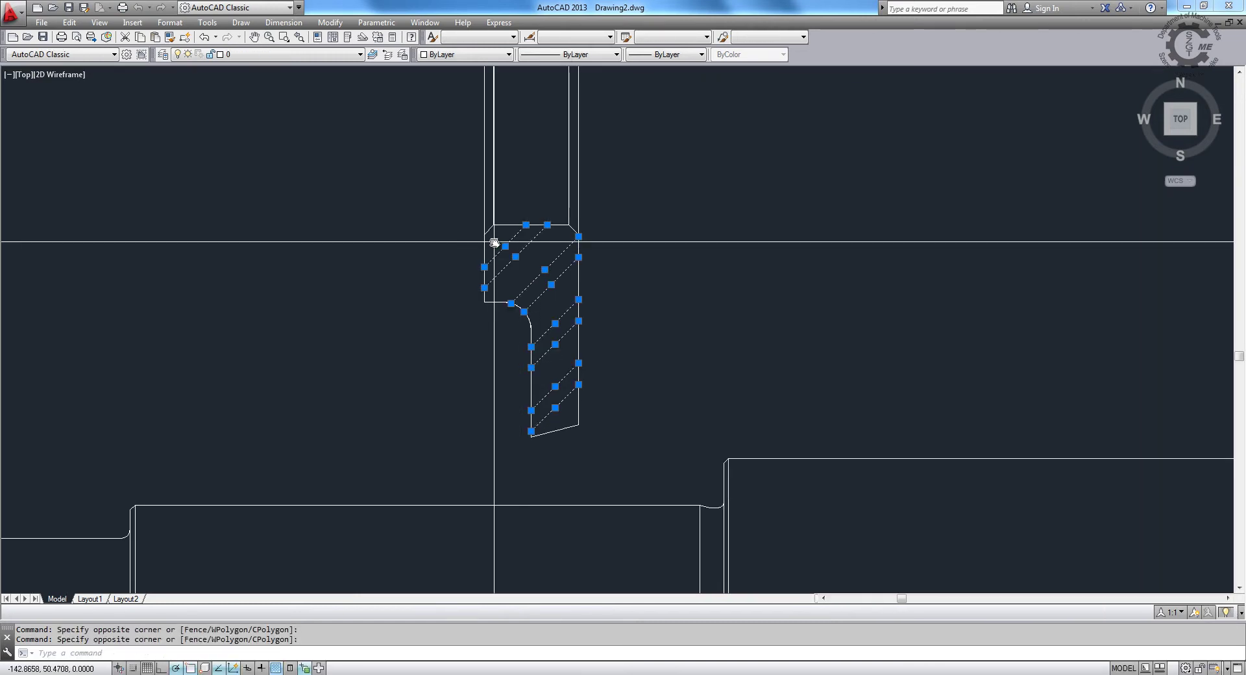
Step: Put the flange outline on the vastag vonal layer
scroll(494, 242, down, 2)
scroll(353, 356, down, 2)
click(357, 139)
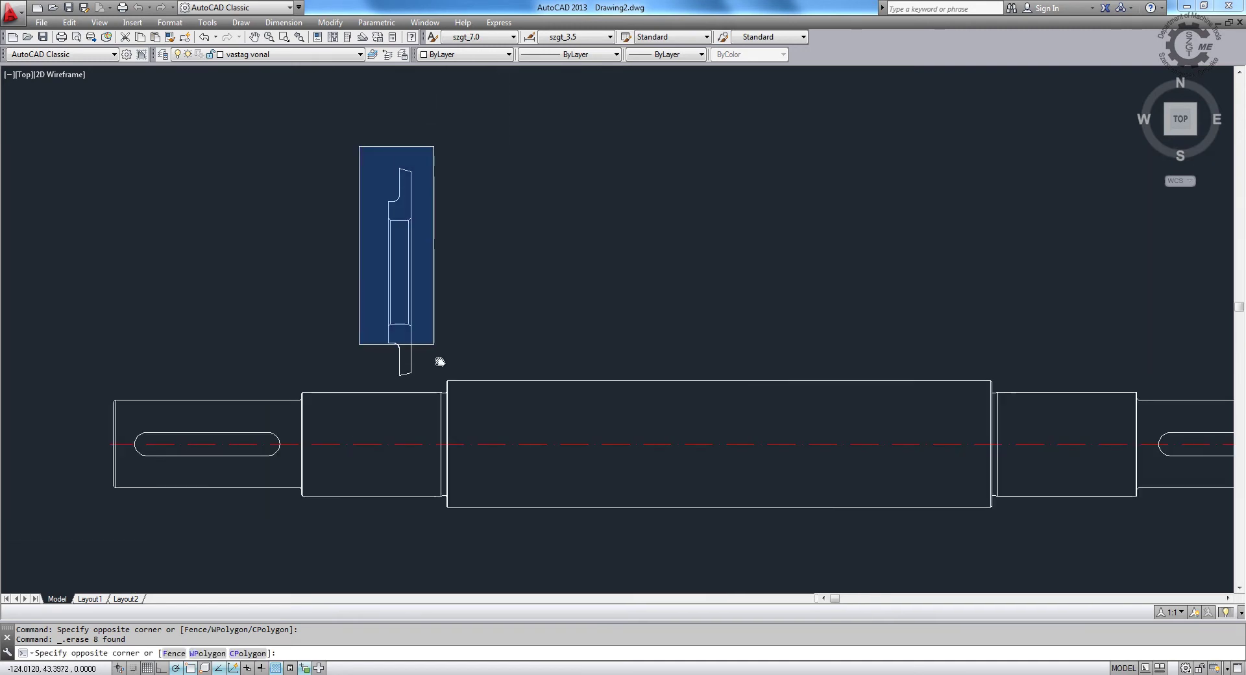
click(437, 383)
click(326, 55)
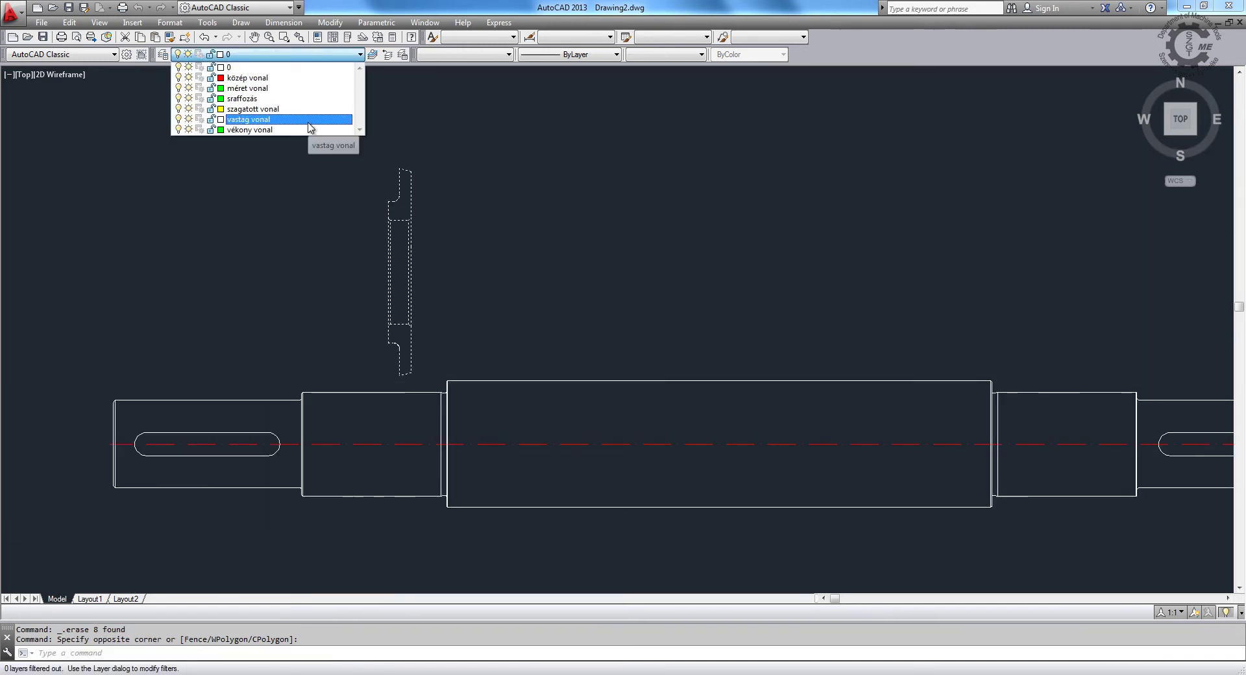
click(308, 123)
text(h)
Step: Pick two areas of the ring and apply ANSI32 hatch at scale 0.5 on layer sraffozás
key(Return)
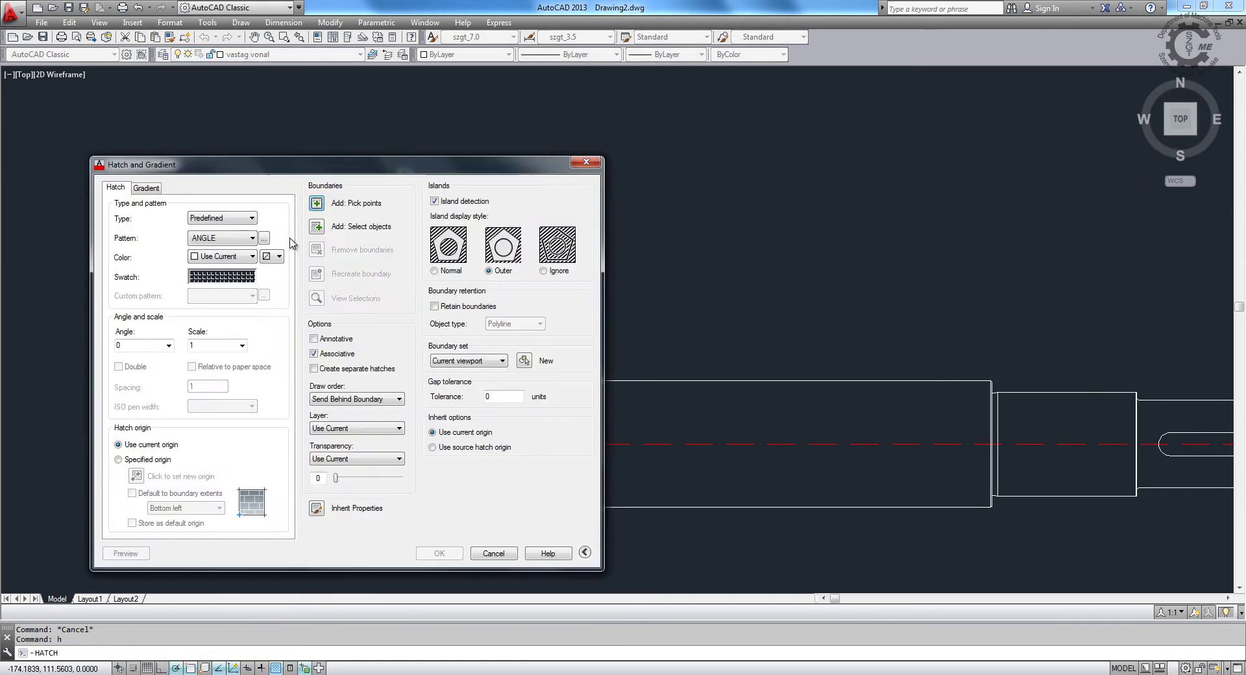
click(251, 256)
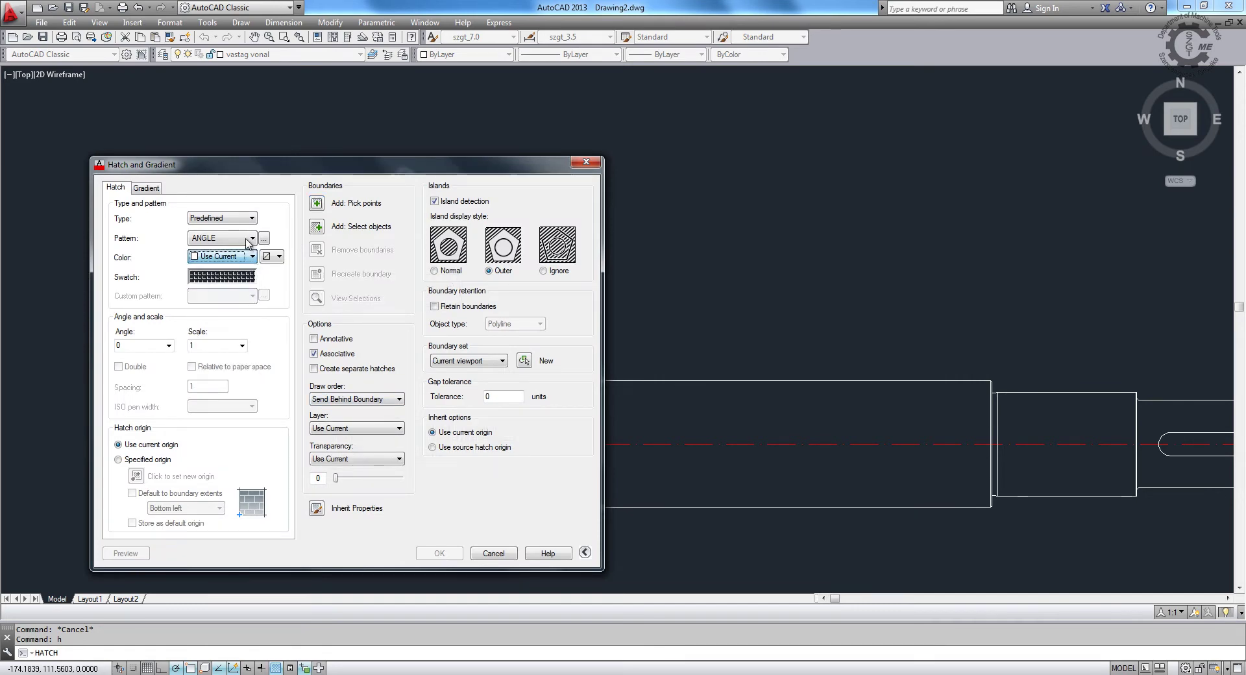
click(253, 238)
click(214, 281)
click(317, 205)
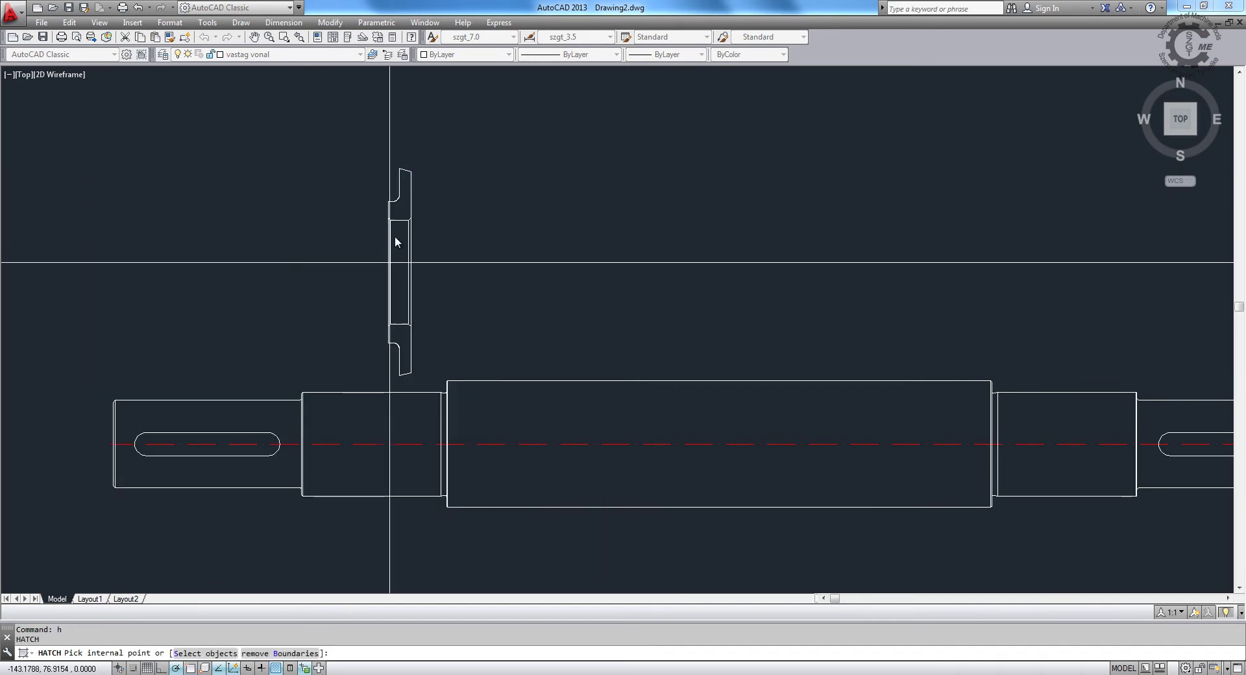
click(405, 334)
key(Return)
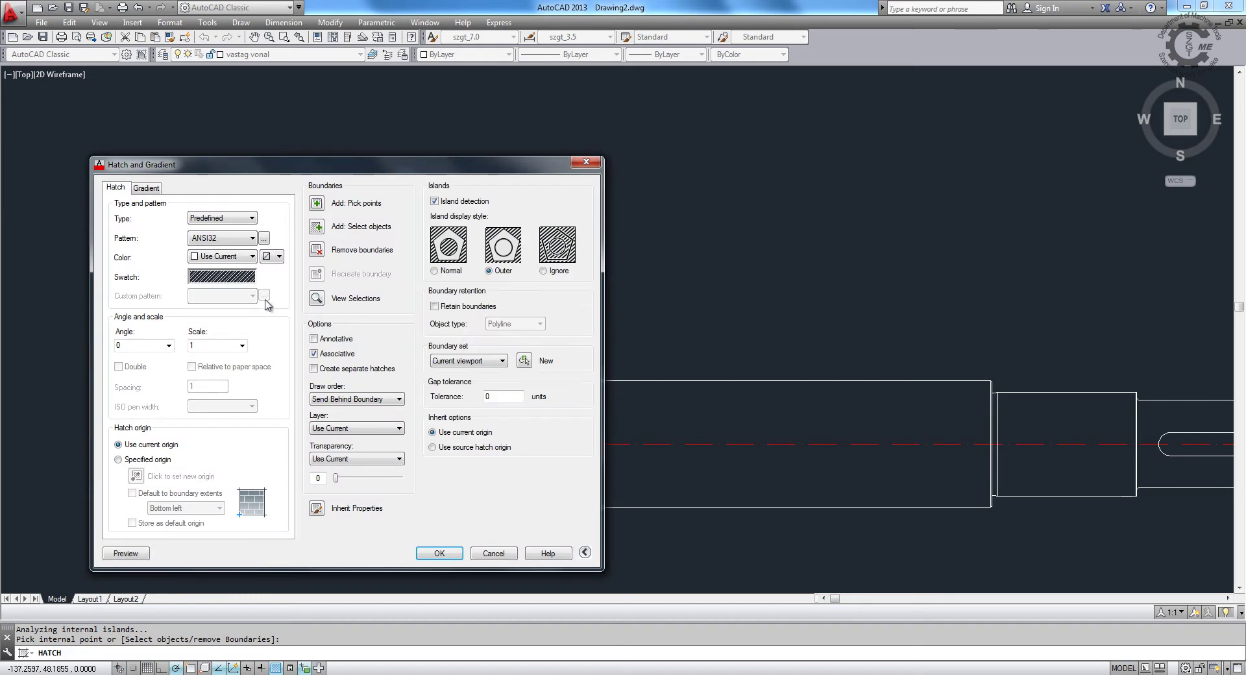
text(0.5)
click(344, 432)
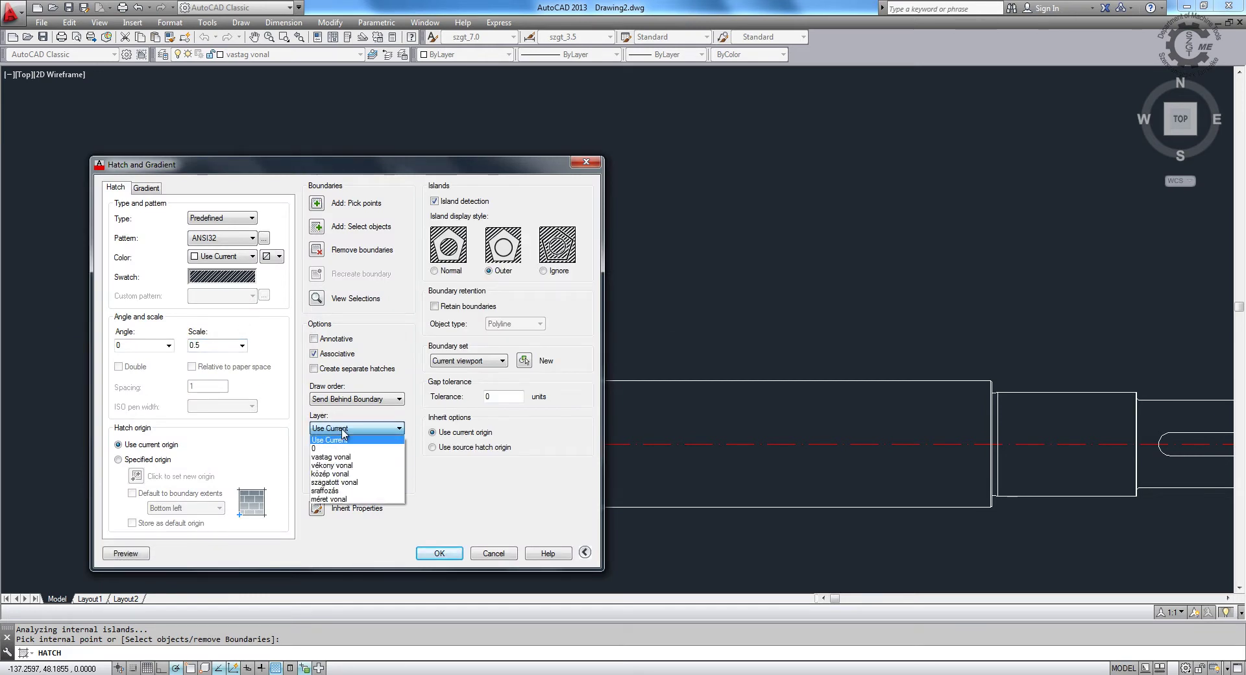
click(334, 437)
click(367, 434)
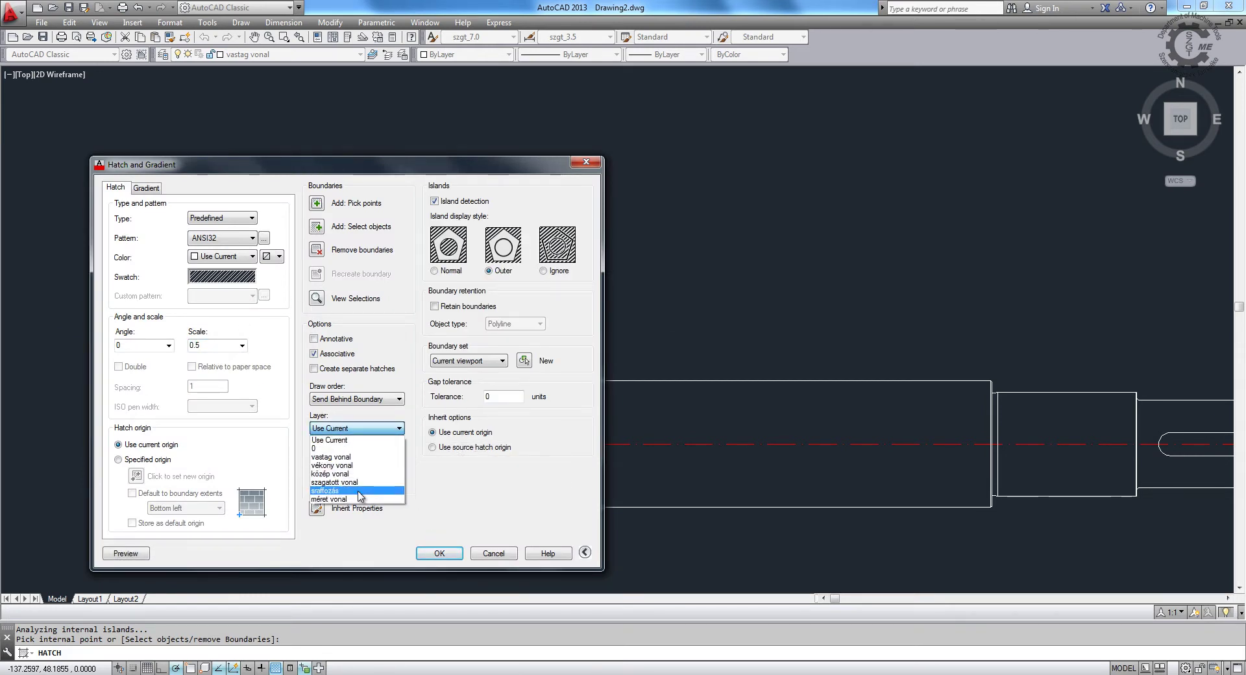
click(338, 491)
click(434, 553)
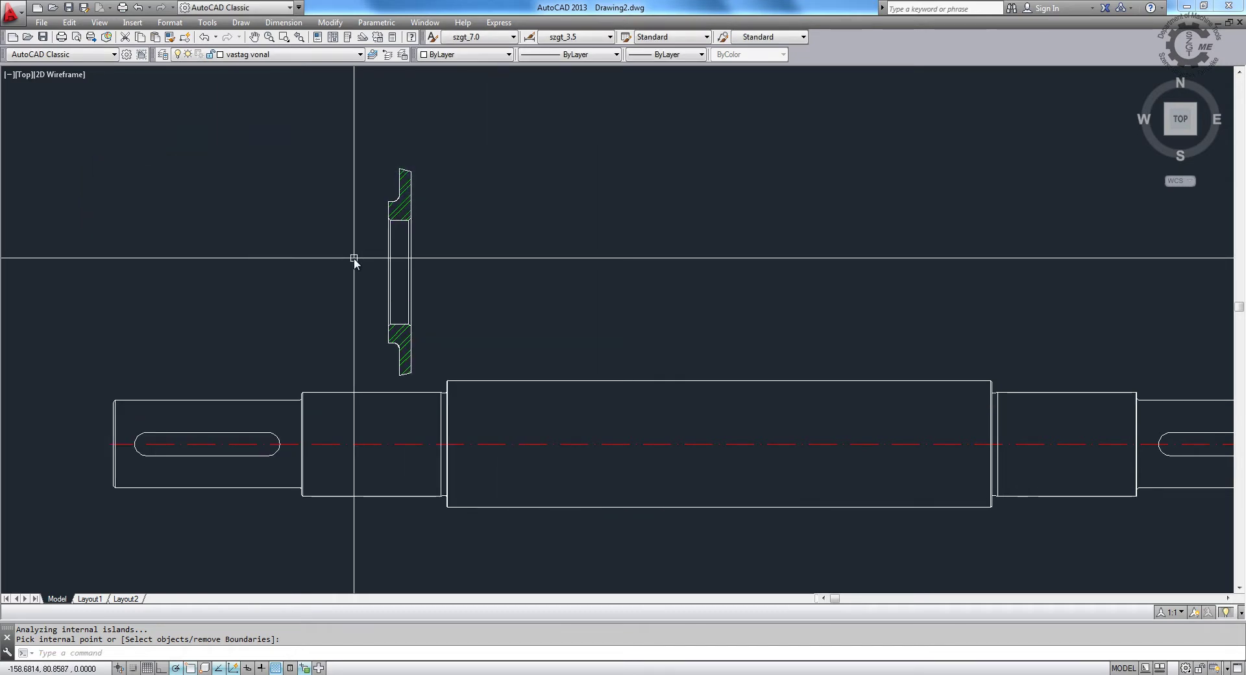
Step: Move the hatched ring by its corner onto the left shaft shoulder
key(Return)
text(m)
key(Return)
drag(362, 149, 421, 379)
key(Return)
scroll(421, 257, up, 4)
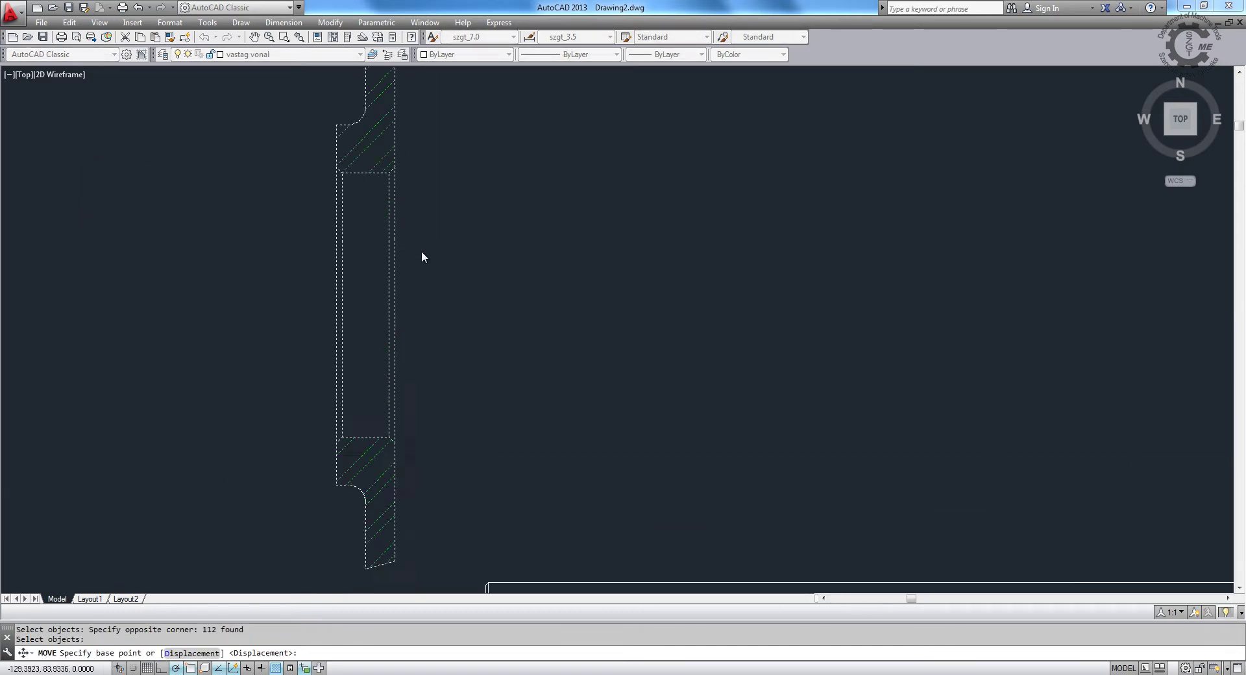
scroll(422, 257, up, 4)
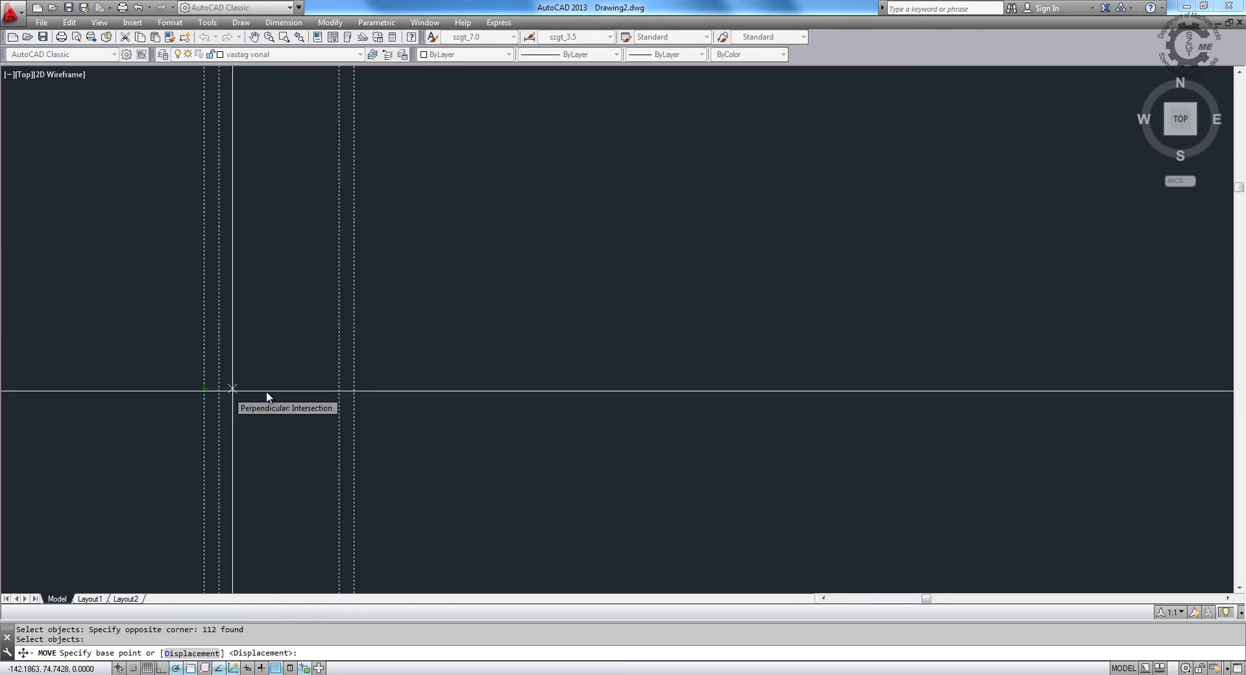
click(354, 389)
scroll(369, 331, down, 4)
scroll(379, 448, down, 3)
scroll(397, 513, up, 5)
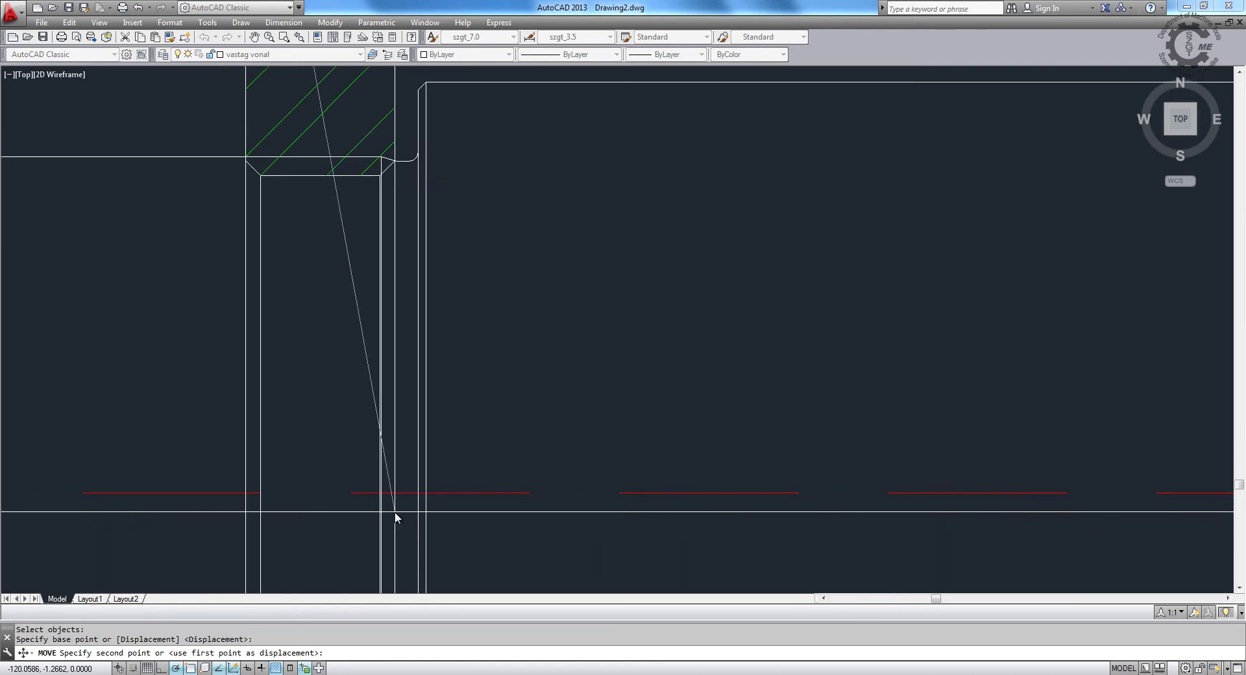
scroll(415, 495, up, 1)
click(419, 483)
key(Return)
scroll(306, 310, down, 3)
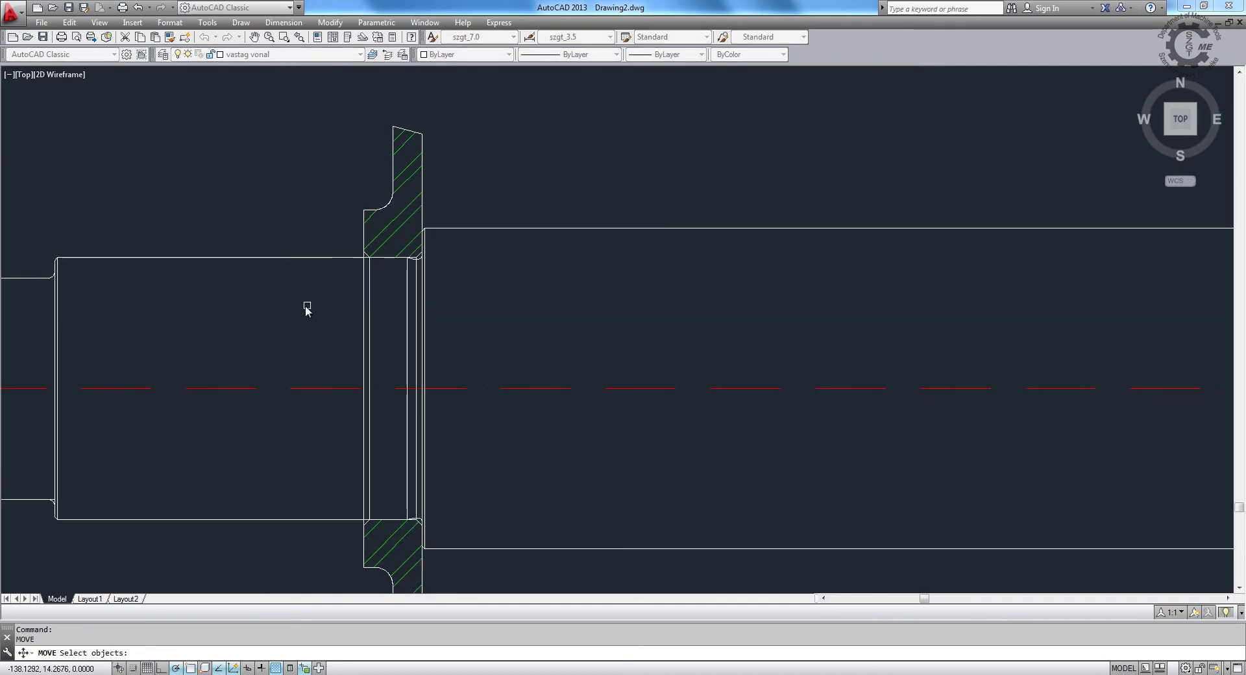
key(Escape)
Step: Trim the shaft lines running inside the ring against its edges
key(Return)
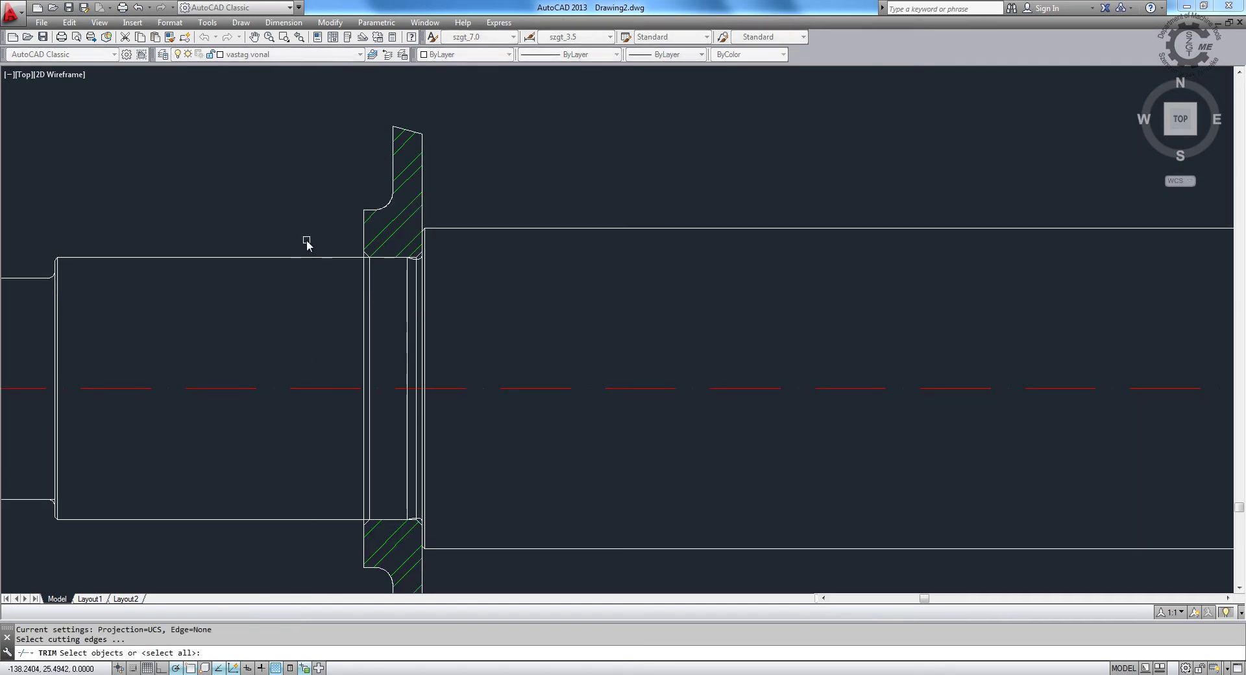
click(306, 240)
click(516, 564)
scroll(393, 354, up, 4)
key(Return)
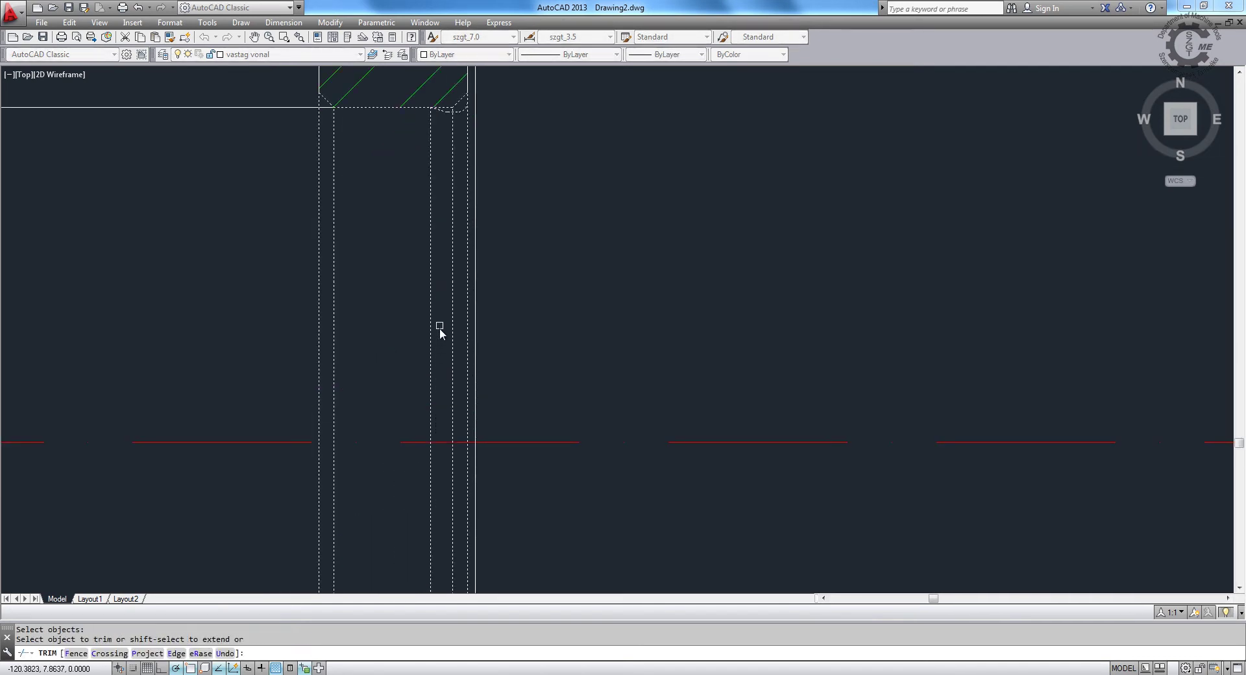
click(437, 360)
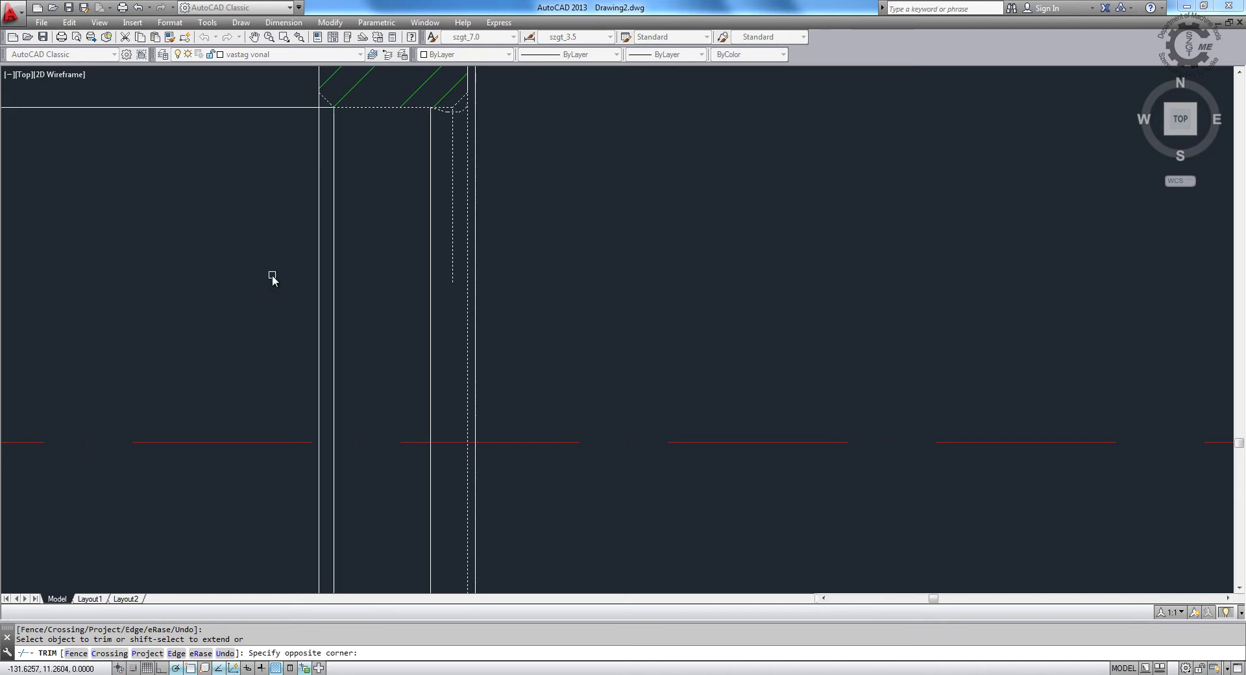
click(271, 275)
scroll(309, 241, down, 2)
scroll(344, 146, up, 6)
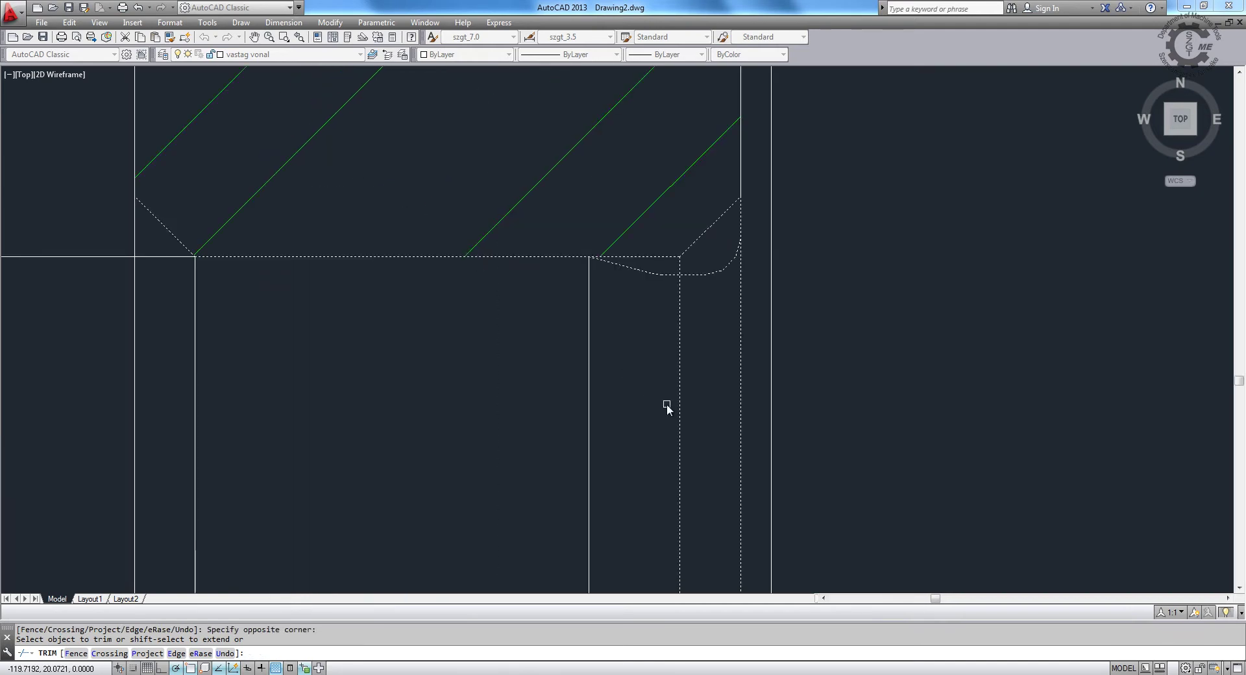
click(670, 365)
scroll(656, 208, down, 3)
scroll(648, 406, down, 3)
scroll(651, 504, up, 2)
scroll(623, 493, down, 2)
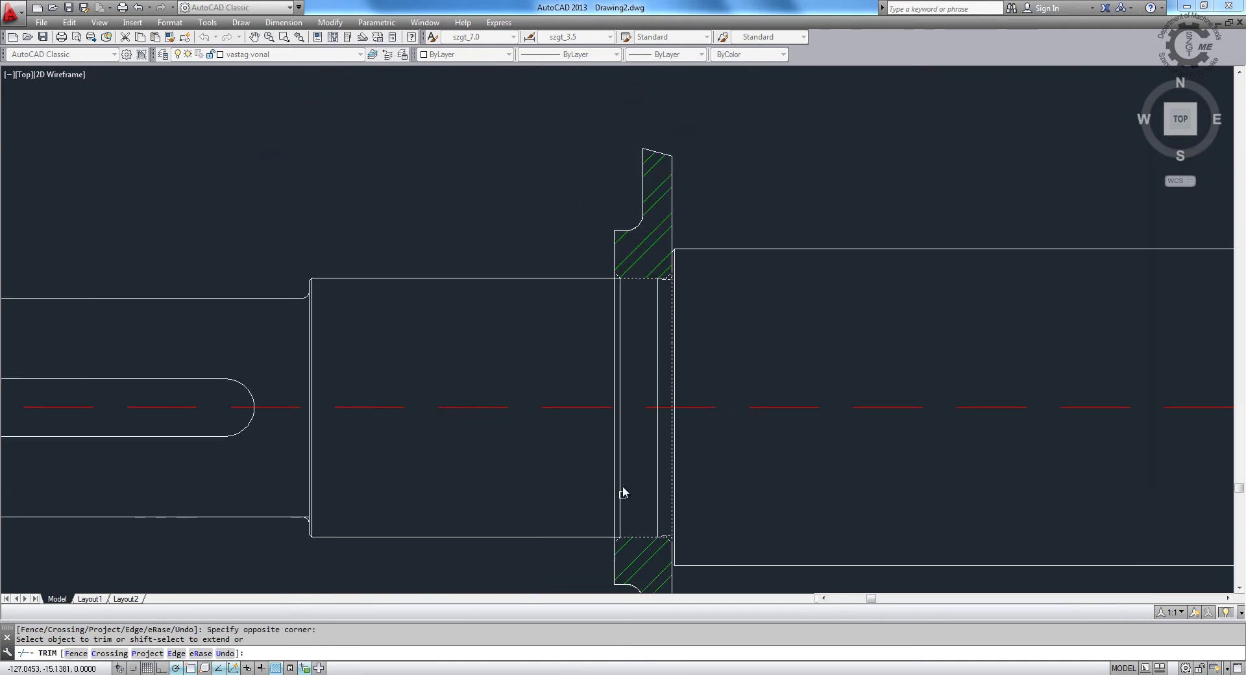
scroll(639, 389, up, 2)
key(Return)
Step: Delete the vertical lines inside the ring, then undo that deletion
click(661, 343)
click(527, 288)
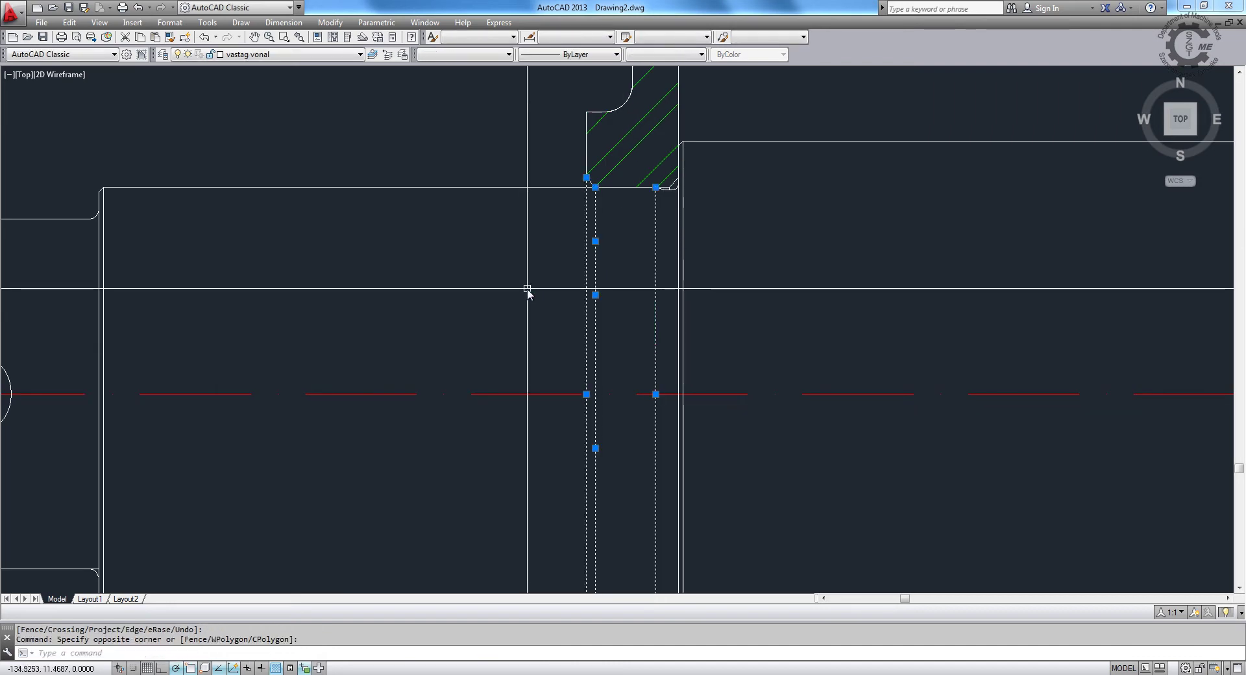
key(Delete)
text(u)
key(Return)
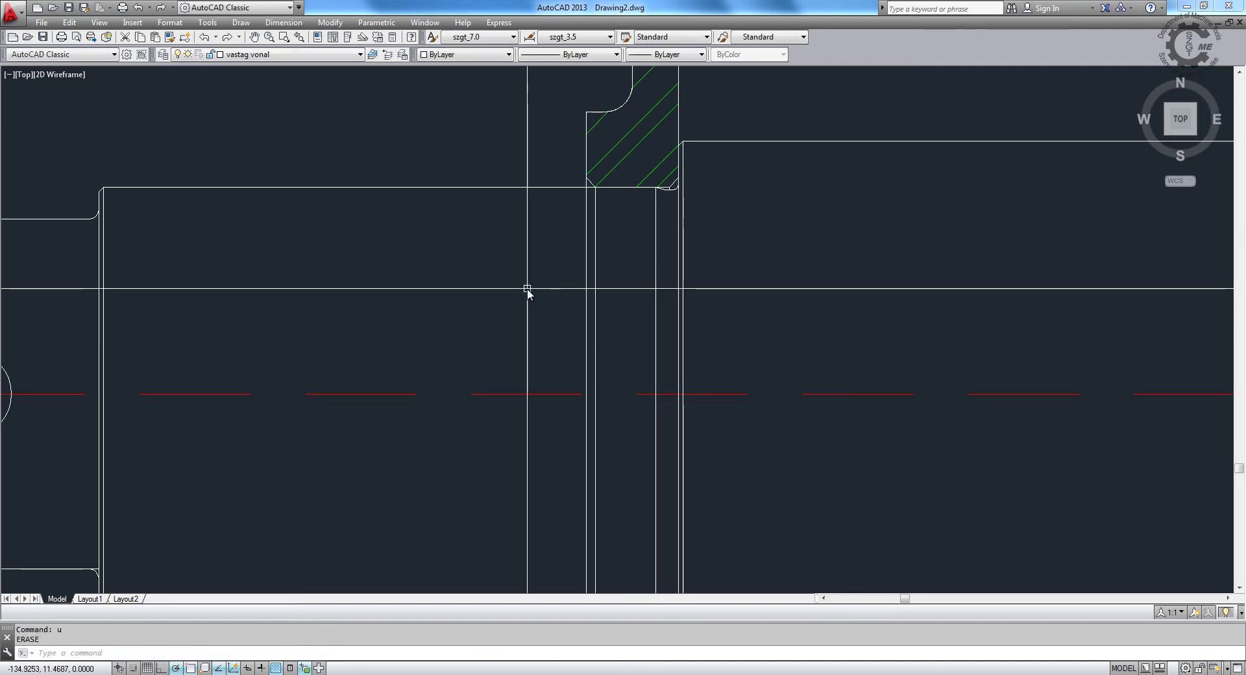
Step: Trim the stray shaft line segment using the shaft edge as cutting edge
text(tr)
key(Return)
click(573, 202)
click(456, 102)
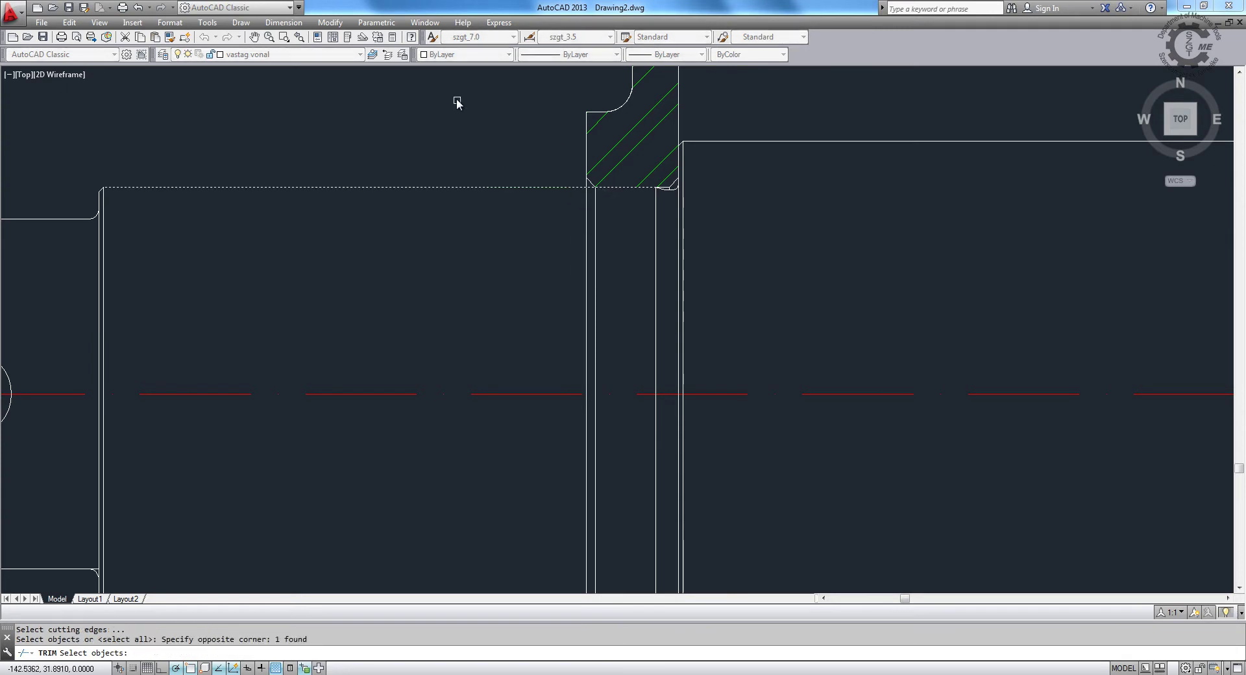
middle_drag(474, 502, 465, 314)
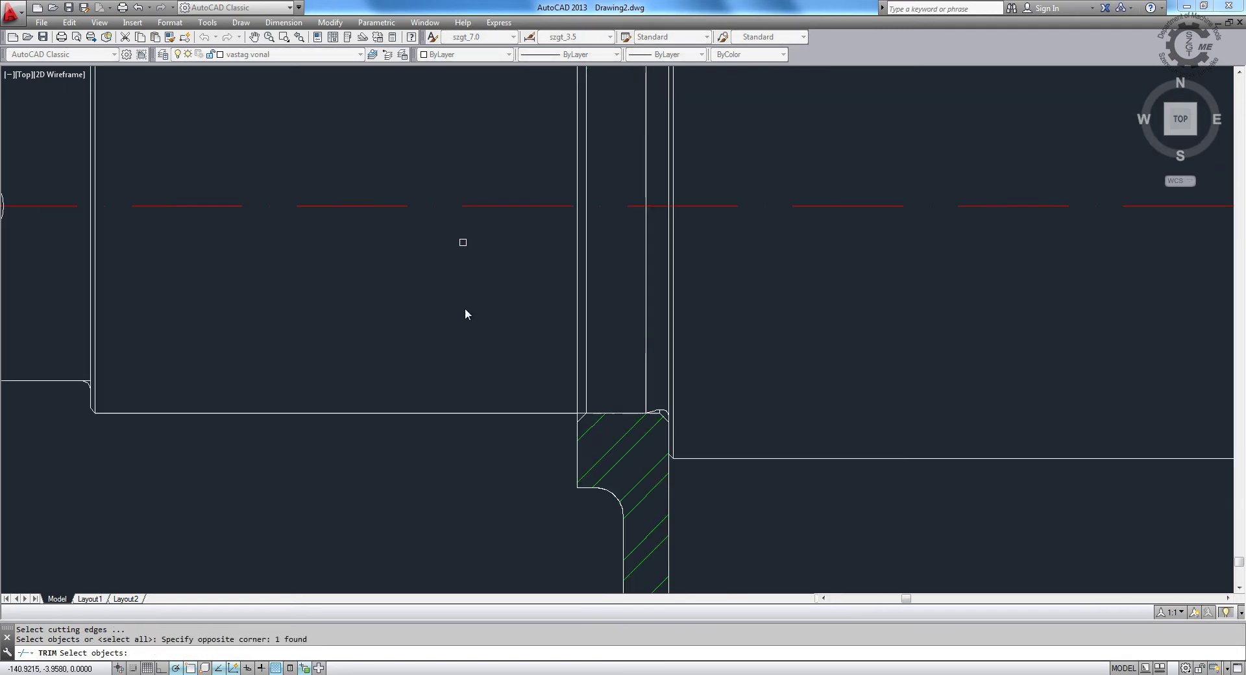
click(548, 292)
scroll(547, 292, down, 5)
scroll(528, 270, up, 5)
key(Return)
Step: Select the leftover vertical line inside the ring and bring the whole shaft into view
click(590, 339)
click(538, 310)
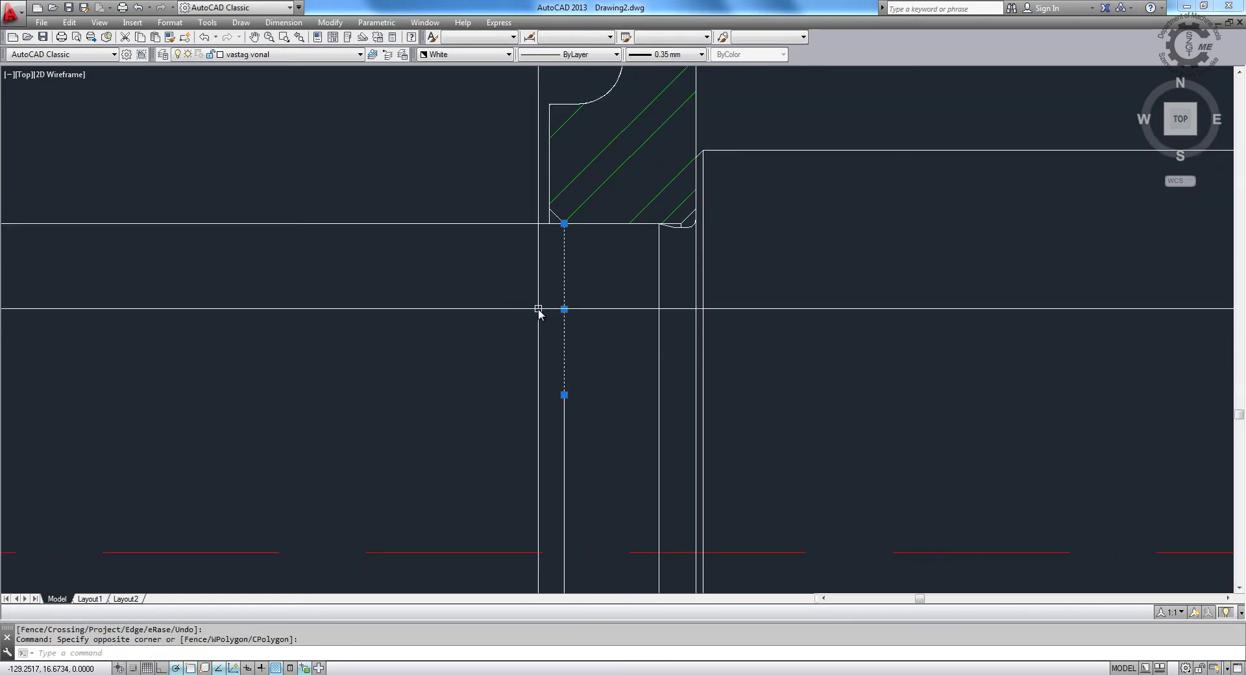
scroll(538, 309, down, 3)
scroll(586, 367, up, 2)
click(586, 350)
click(525, 342)
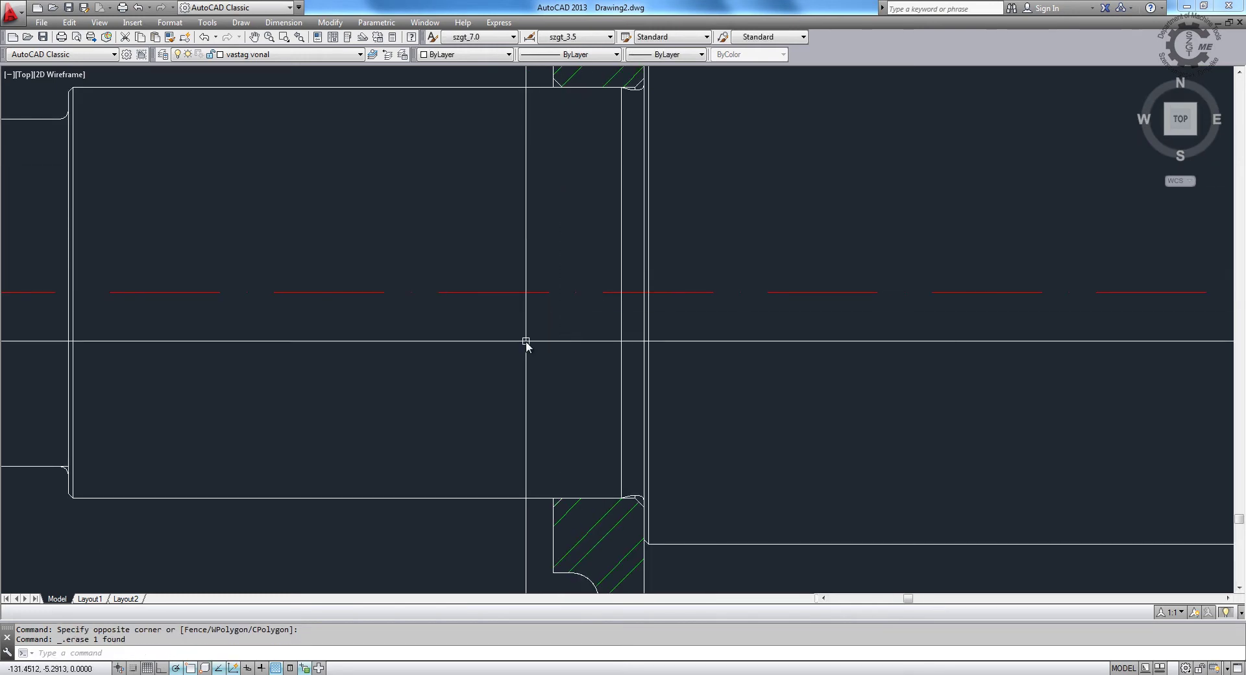
scroll(526, 342, down, 3)
scroll(480, 363, down, 2)
mouse_move(445, 356)
middle_down()
mouse_move(308, 299)
mouse_move(176, 315)
middle_up()
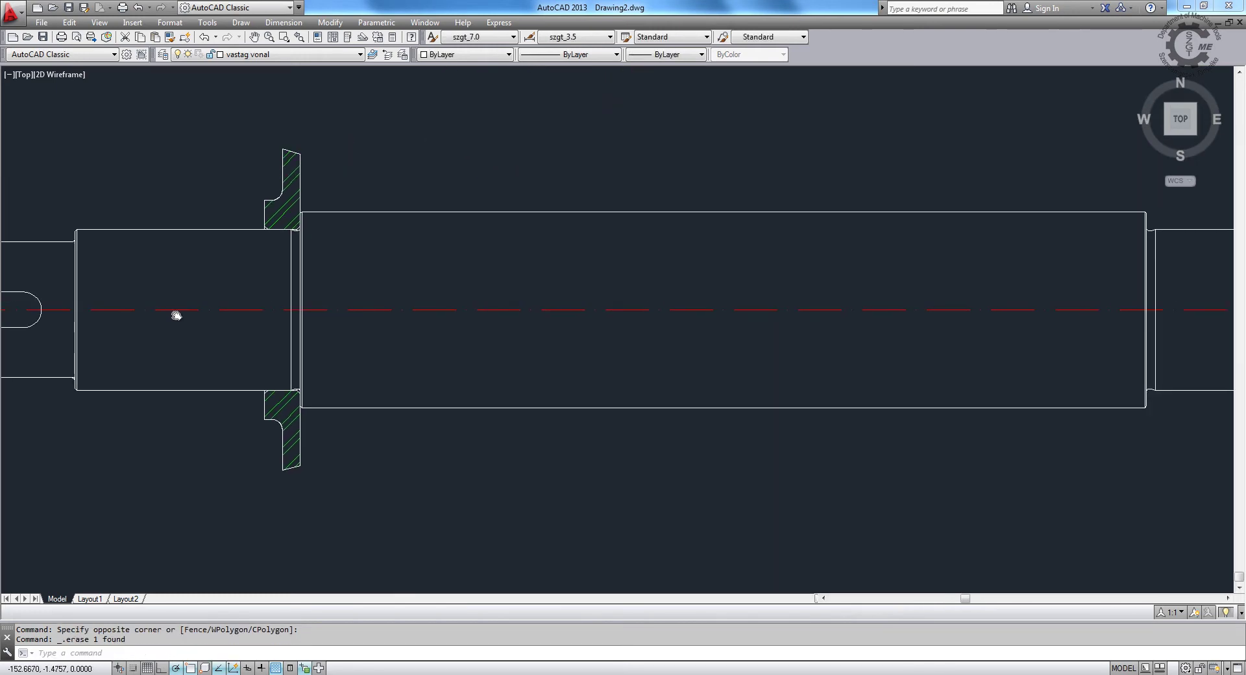
Step: Erase the right-end shaft step lines
text(e)
key(Return)
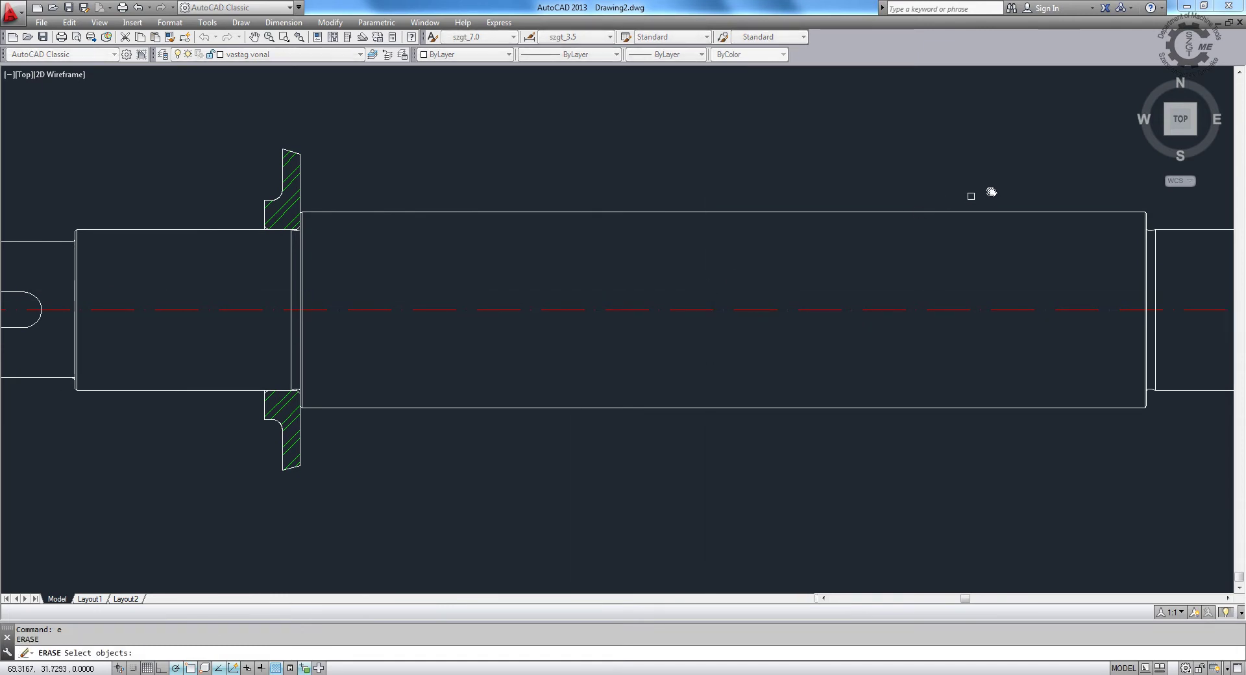
click(1199, 462)
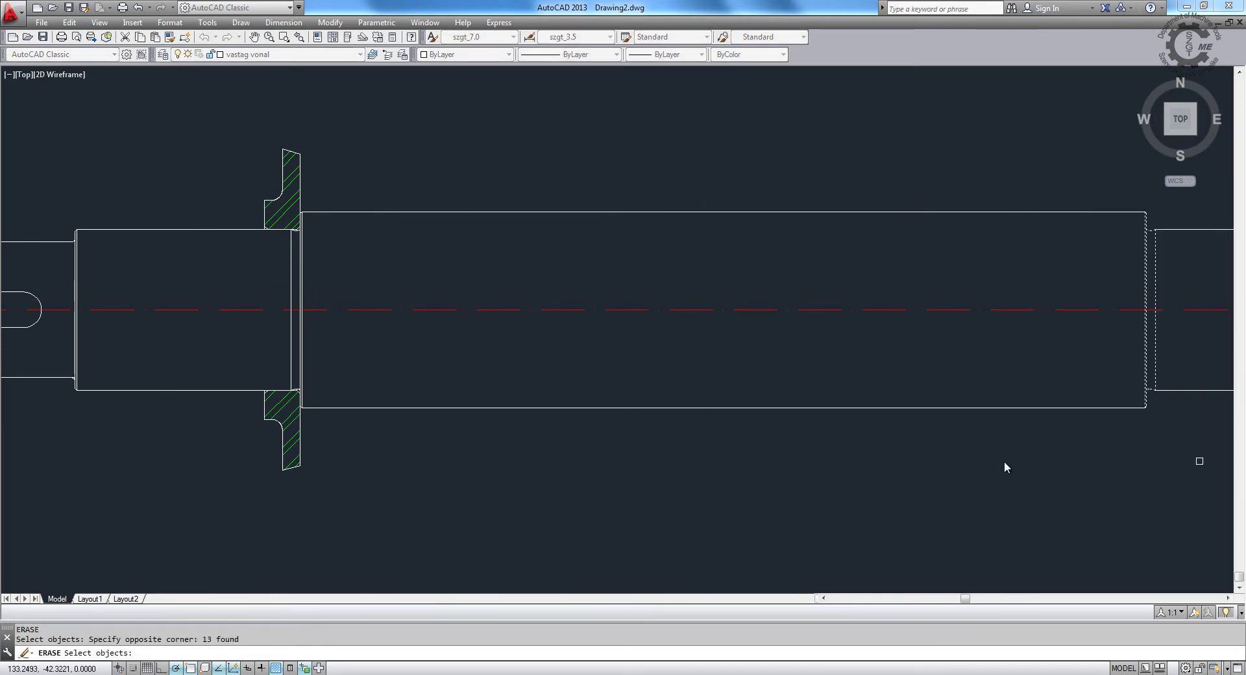
key(Return)
Step: Mirror the hatched ring about a vertical mid-shaft line, keeping the original
text(i)
key(Return)
click(212, 125)
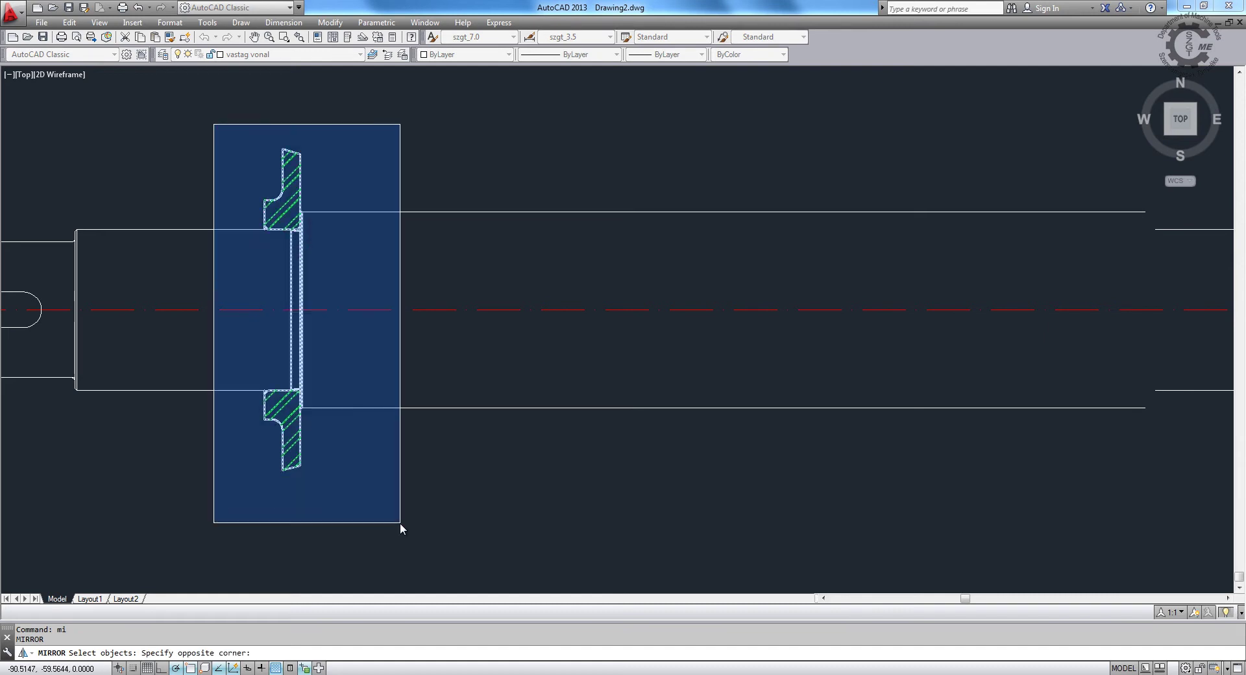
click(399, 523)
key(Return)
click(705, 212)
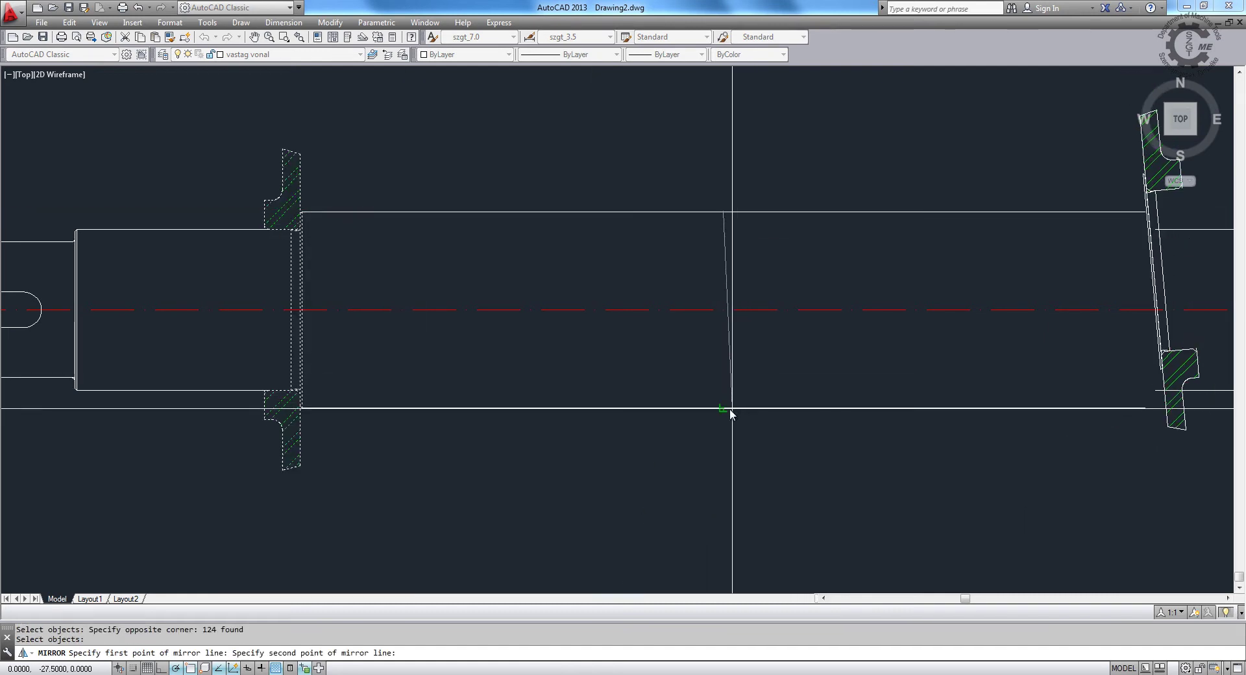
click(725, 410)
key(Return)
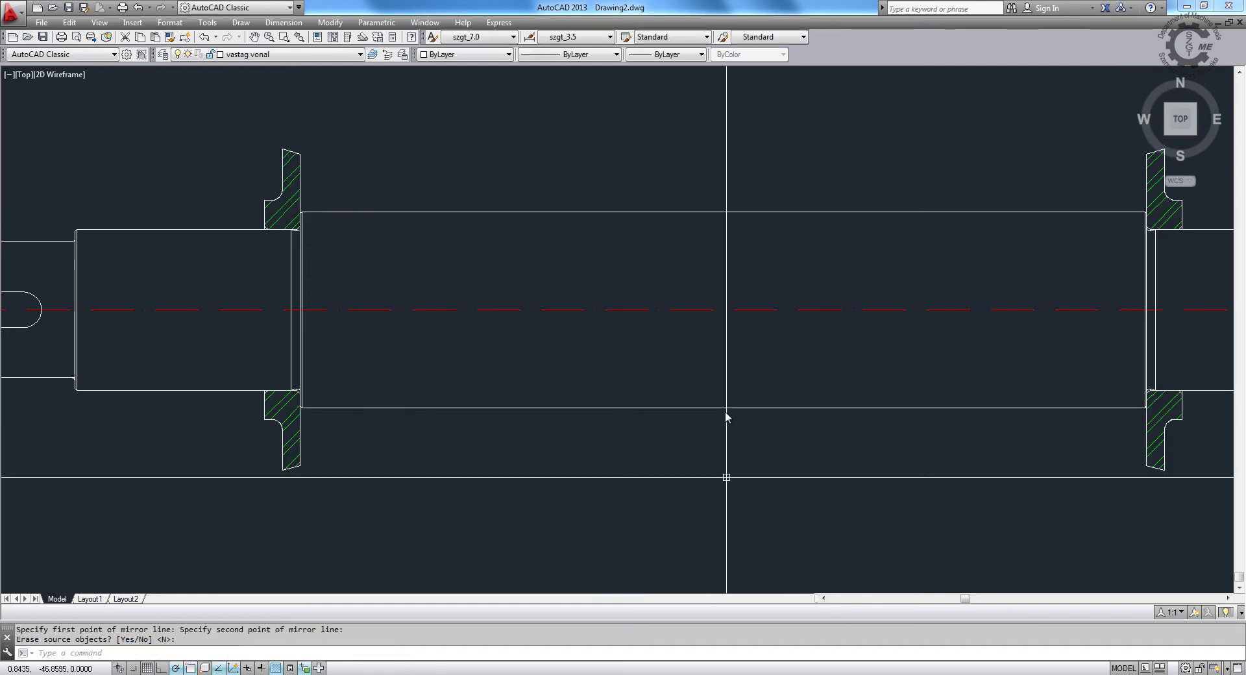
mouse_move(647, 364)
middle_down()
mouse_move(815, 374)
mouse_move(579, 391)
mouse_move(586, 381)
middle_up()
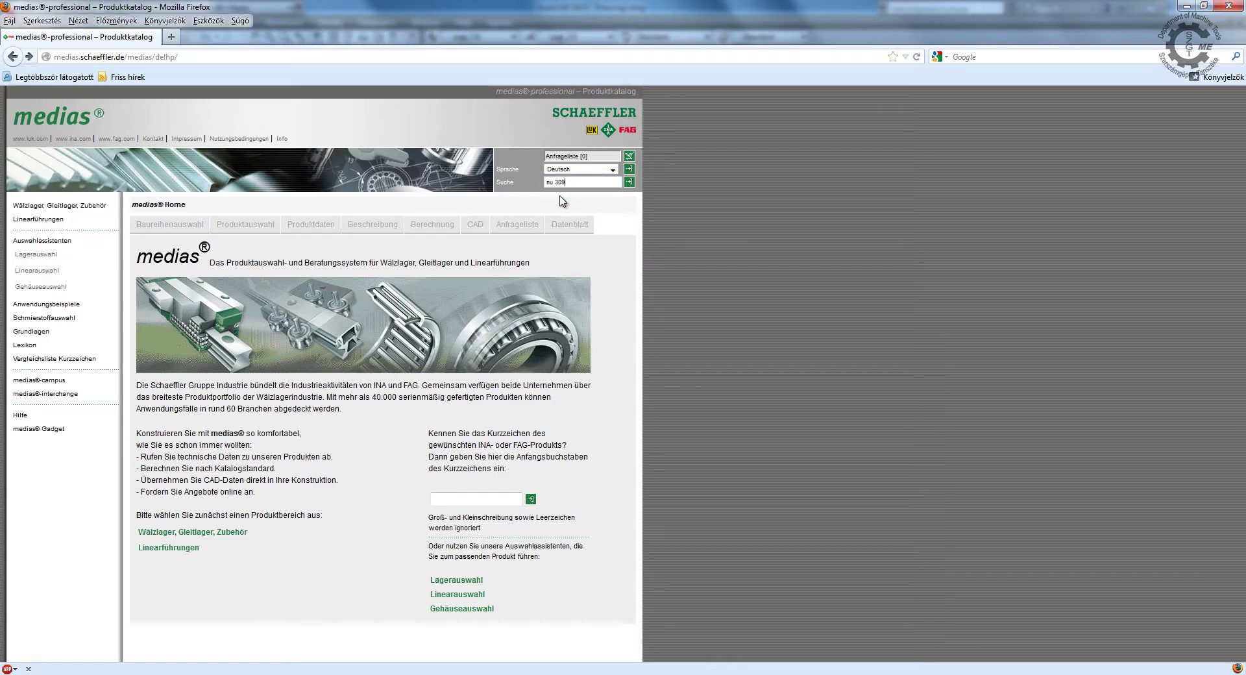
Step: Find NU309-E-TVP2 in Schaeffler medias, download its DWG via TraceParts, and open it from the zip
click(634, 183)
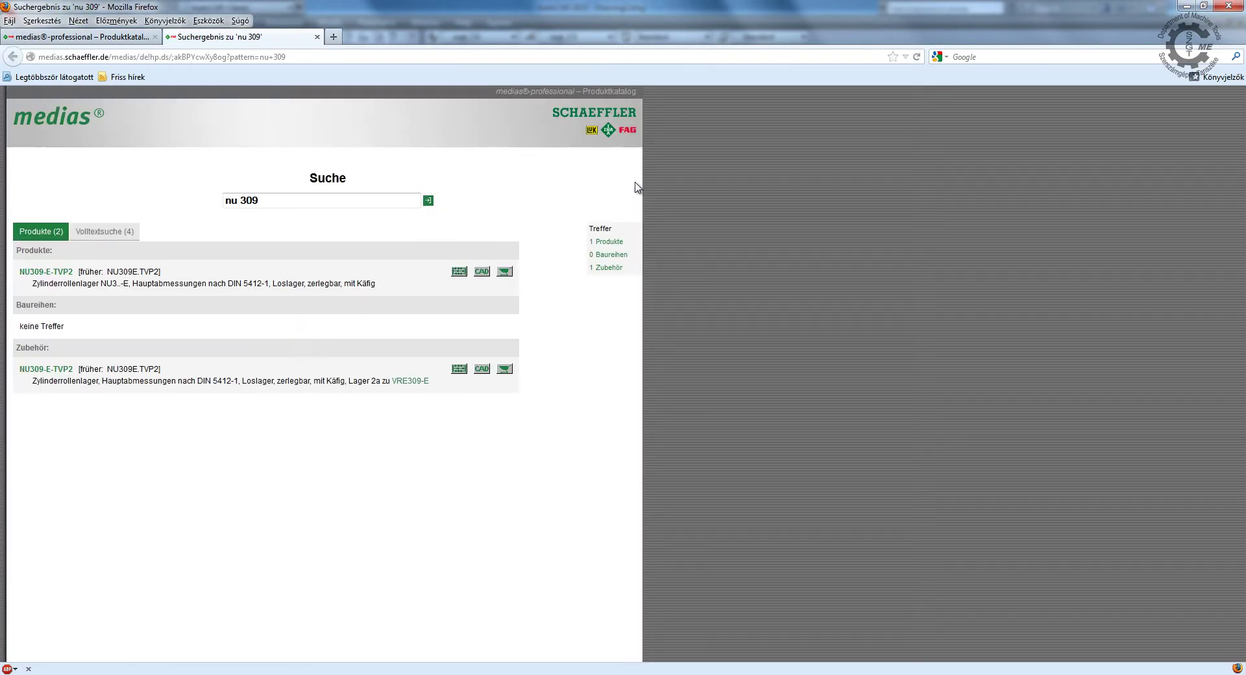
click(128, 35)
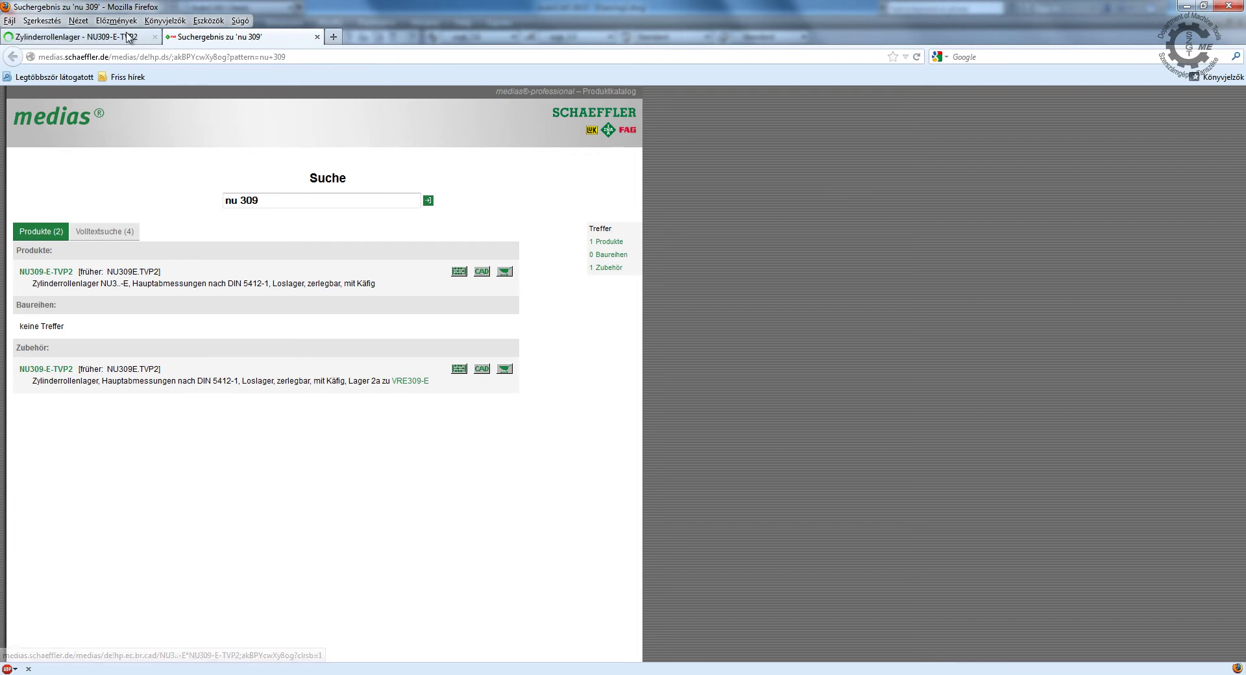
click(329, 392)
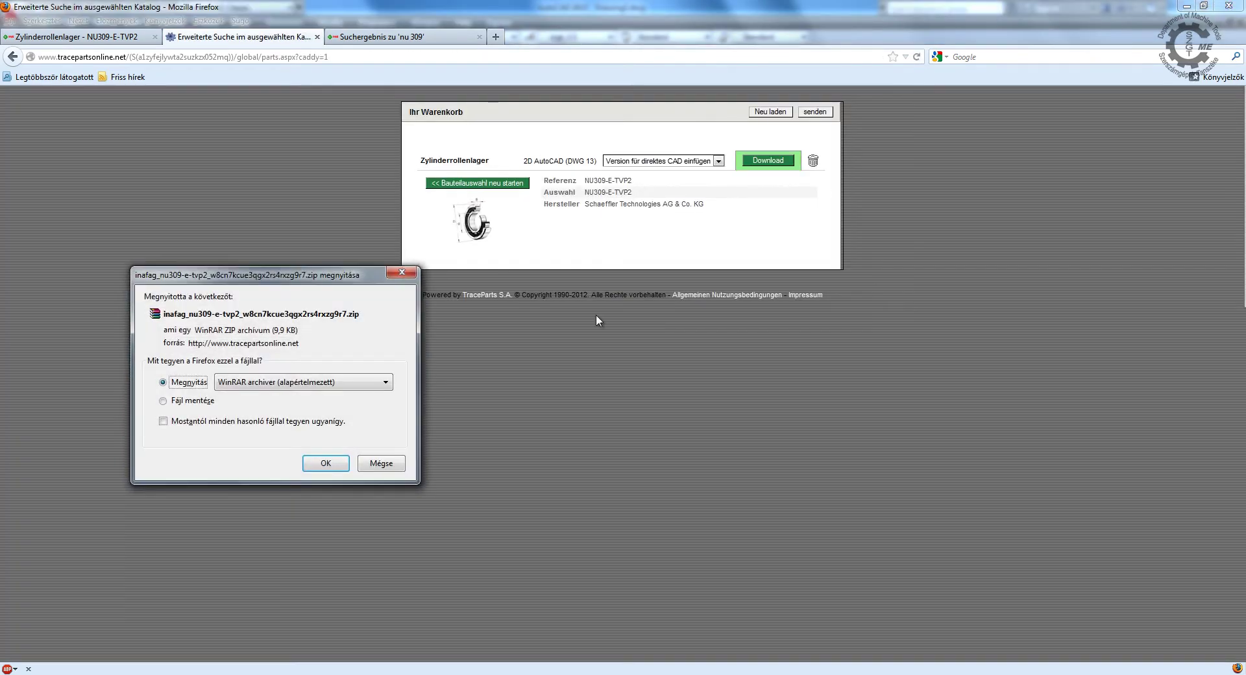
click(343, 463)
double_click(155, 145)
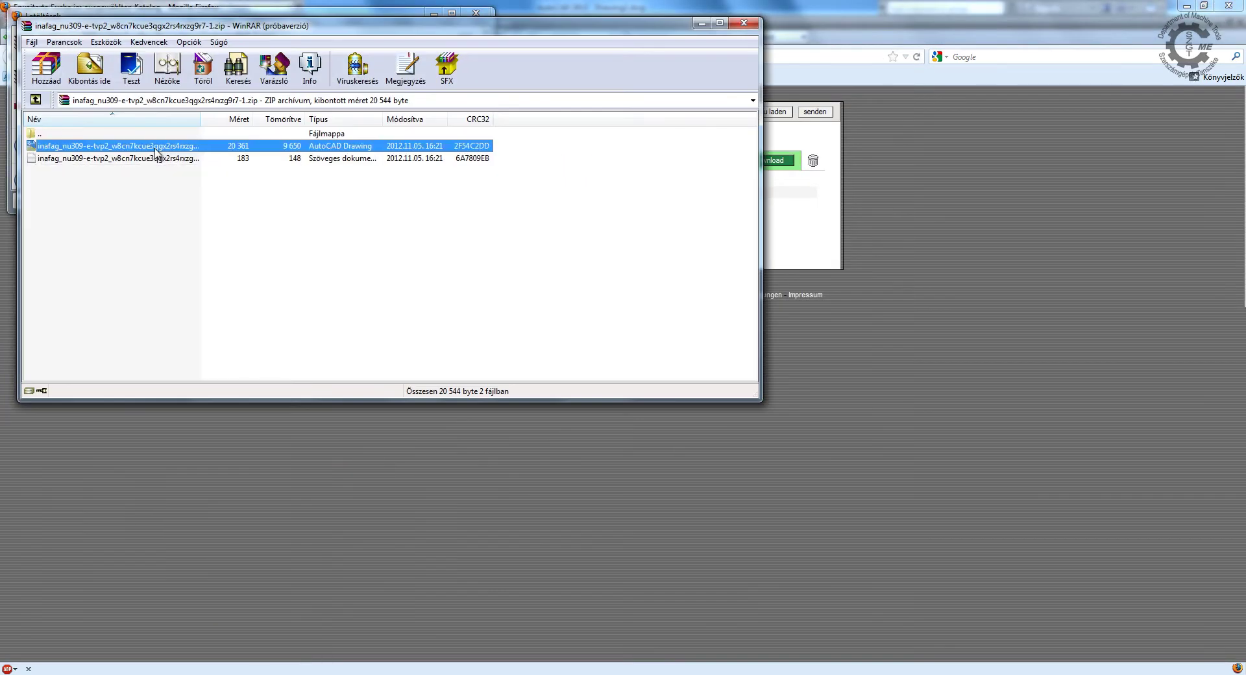
scroll(710, 274, down, 4)
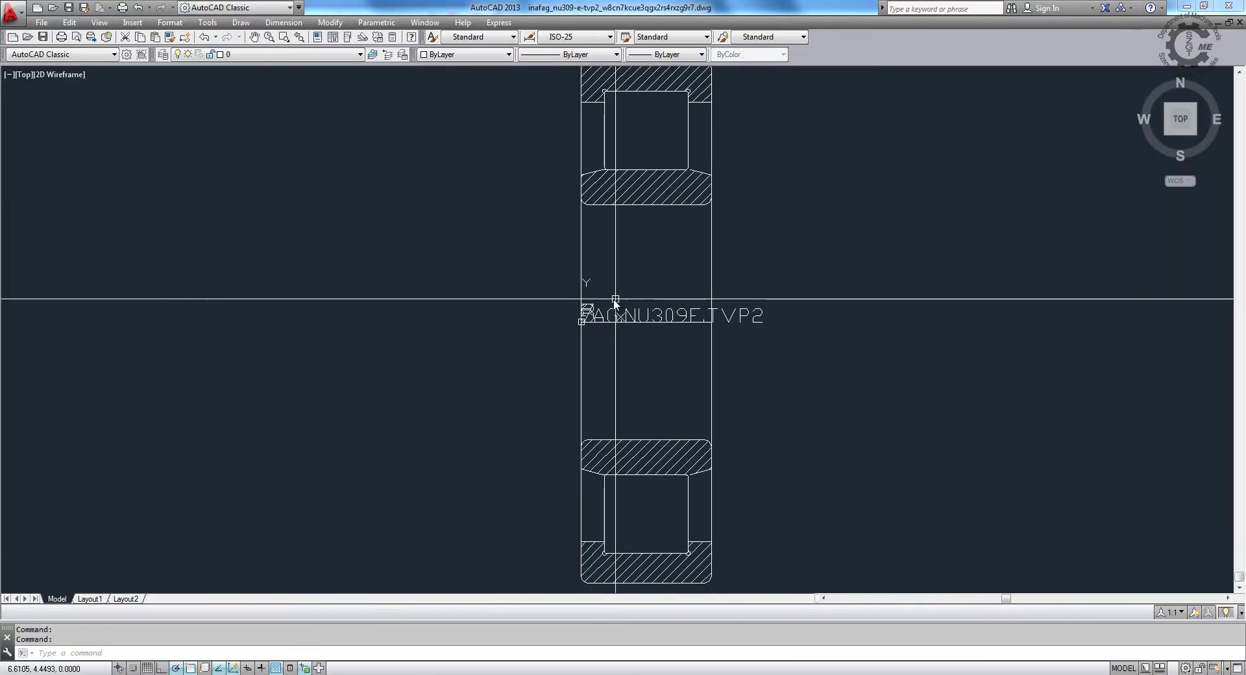
Step: Erase the FAGNU309E.TVP2 label, copy the bearing with a base point on its edge, then close the file
click(524, 275)
click(793, 364)
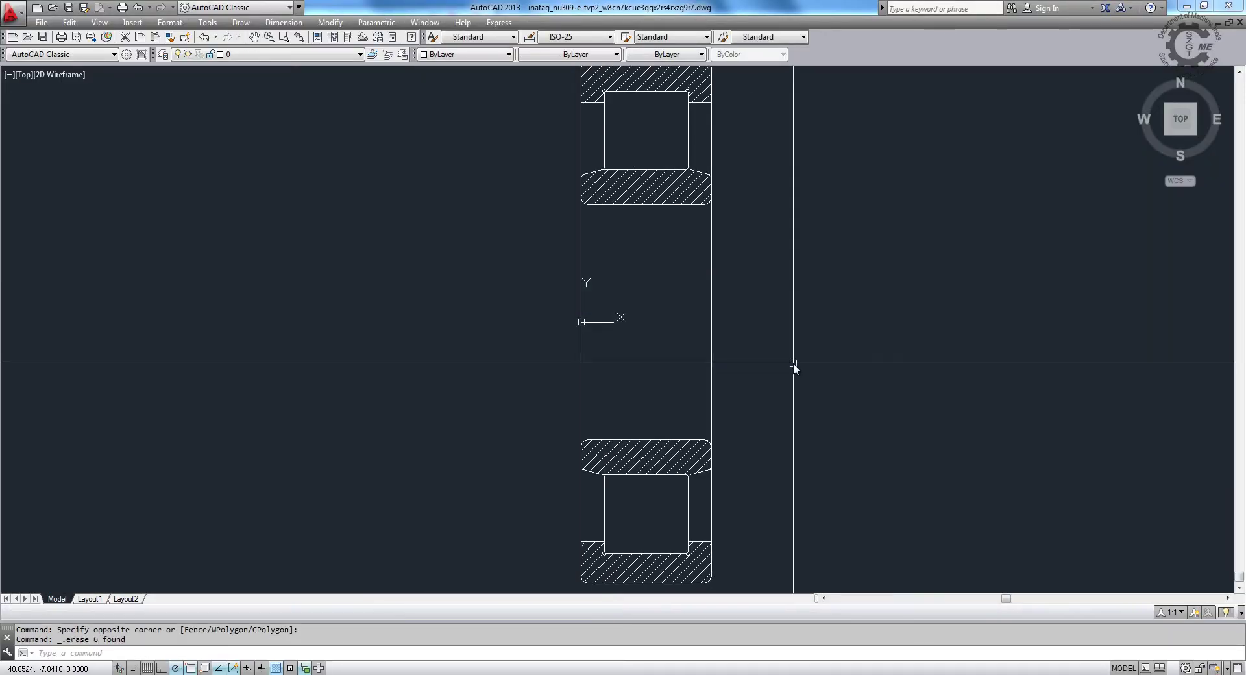
key(ctrl+shift+c)
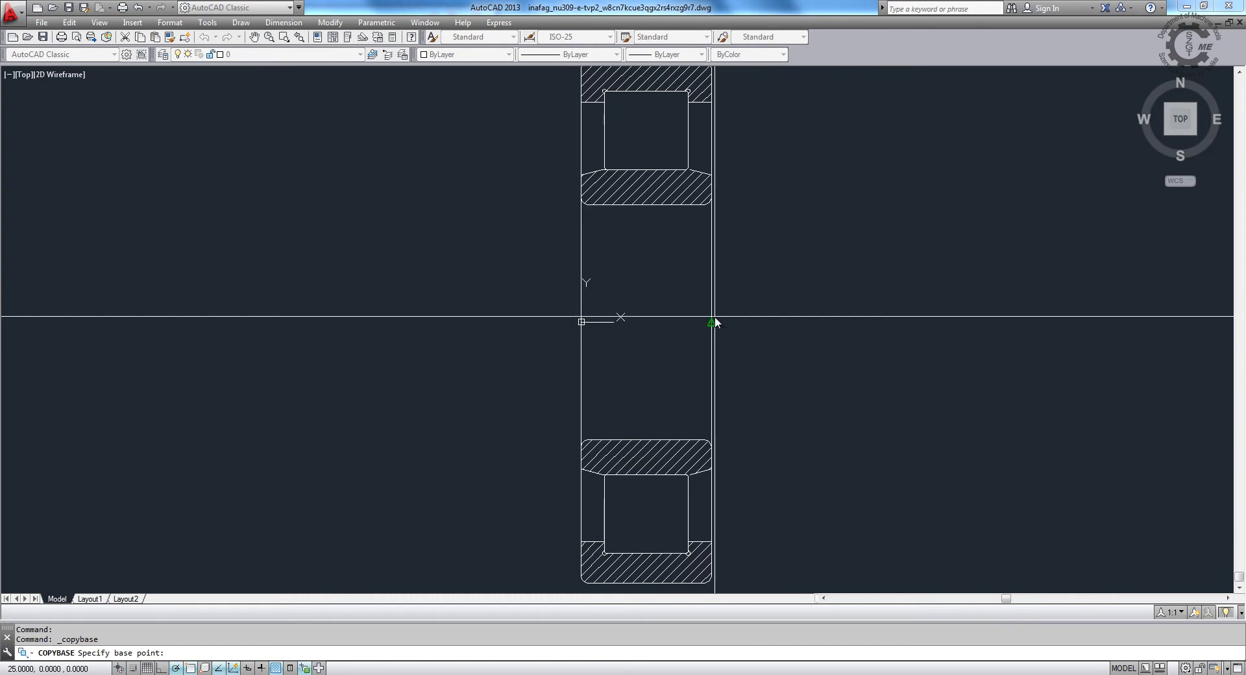
click(671, 322)
scroll(516, 289, down, 1)
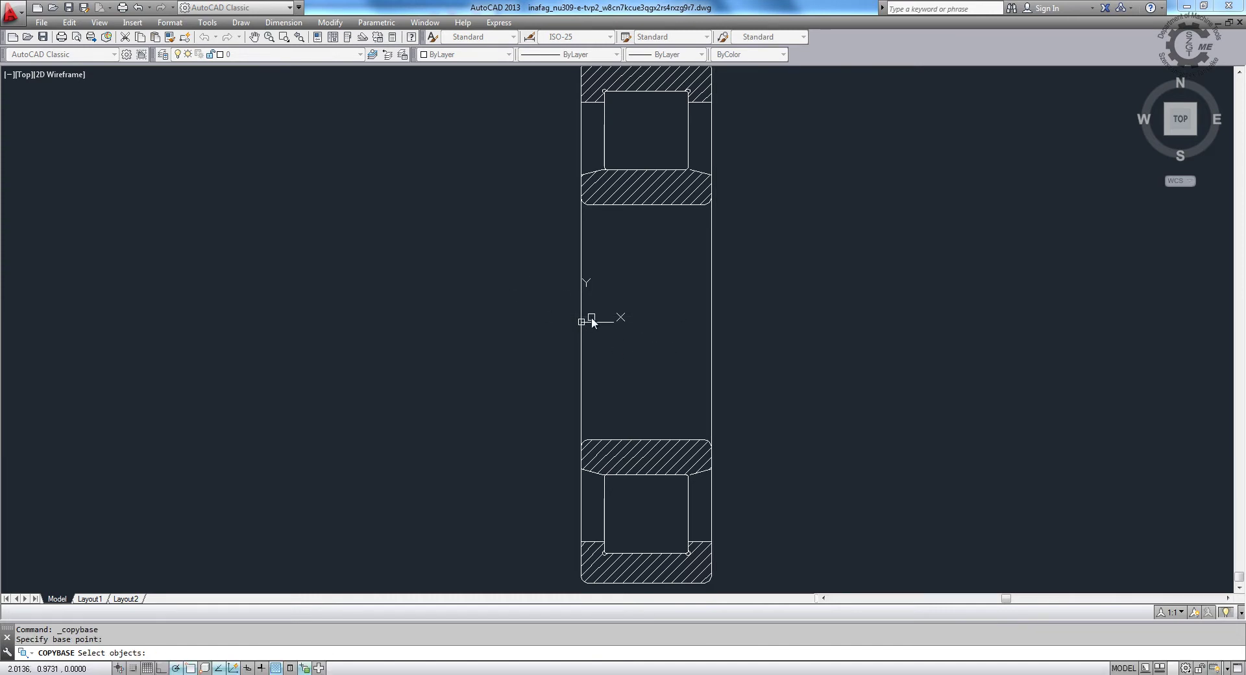
text(all)
key(Return)
key(Return)
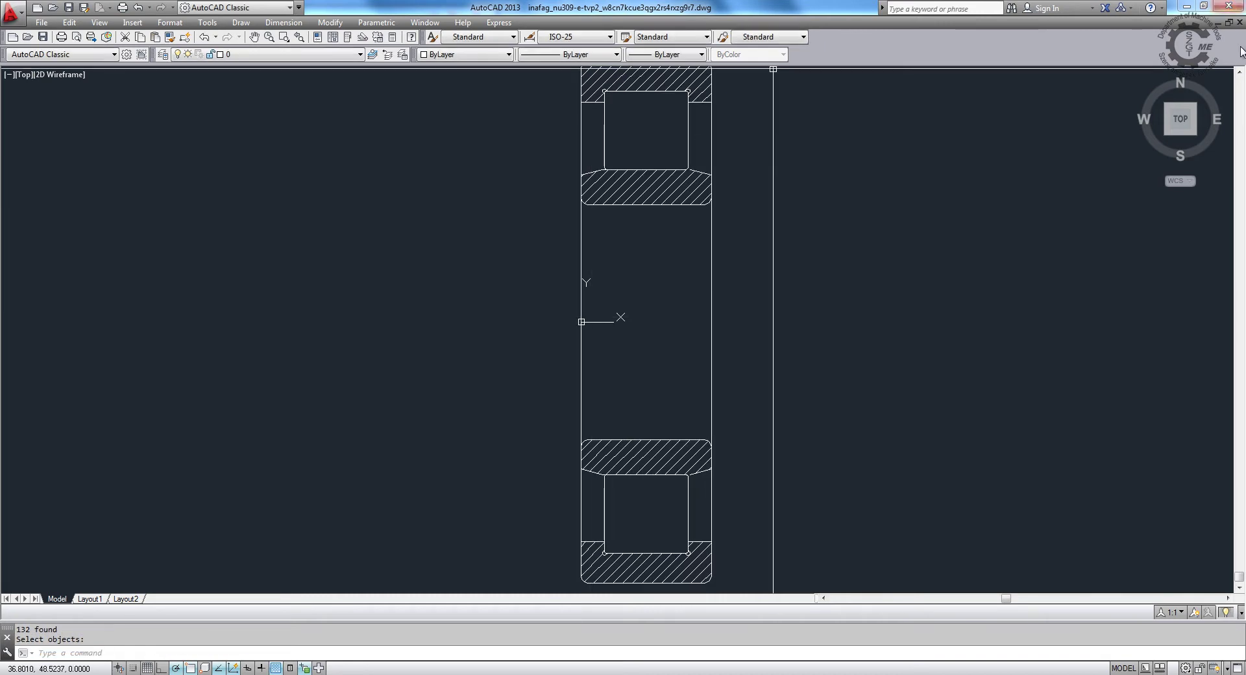
click(1239, 21)
Step: Discard changes to the bearing file and paste the NU309 bearing into the shaft drawing
click(667, 378)
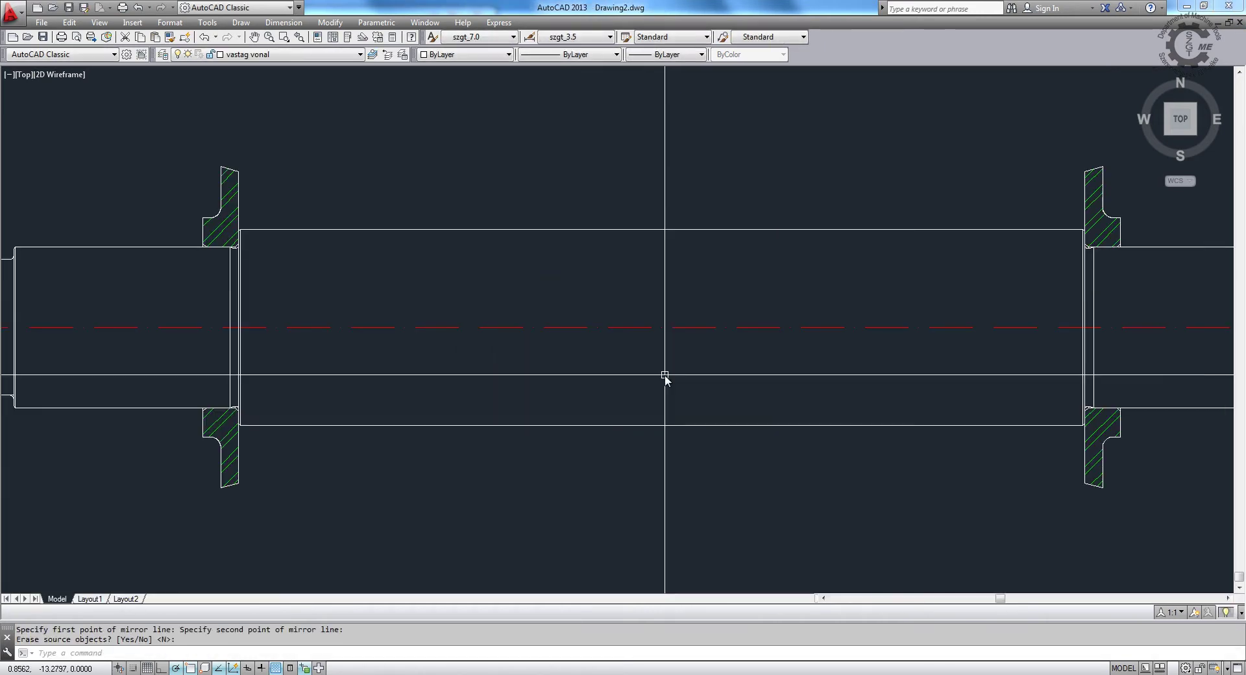
key(ctrl+v)
scroll(599, 356, down, 4)
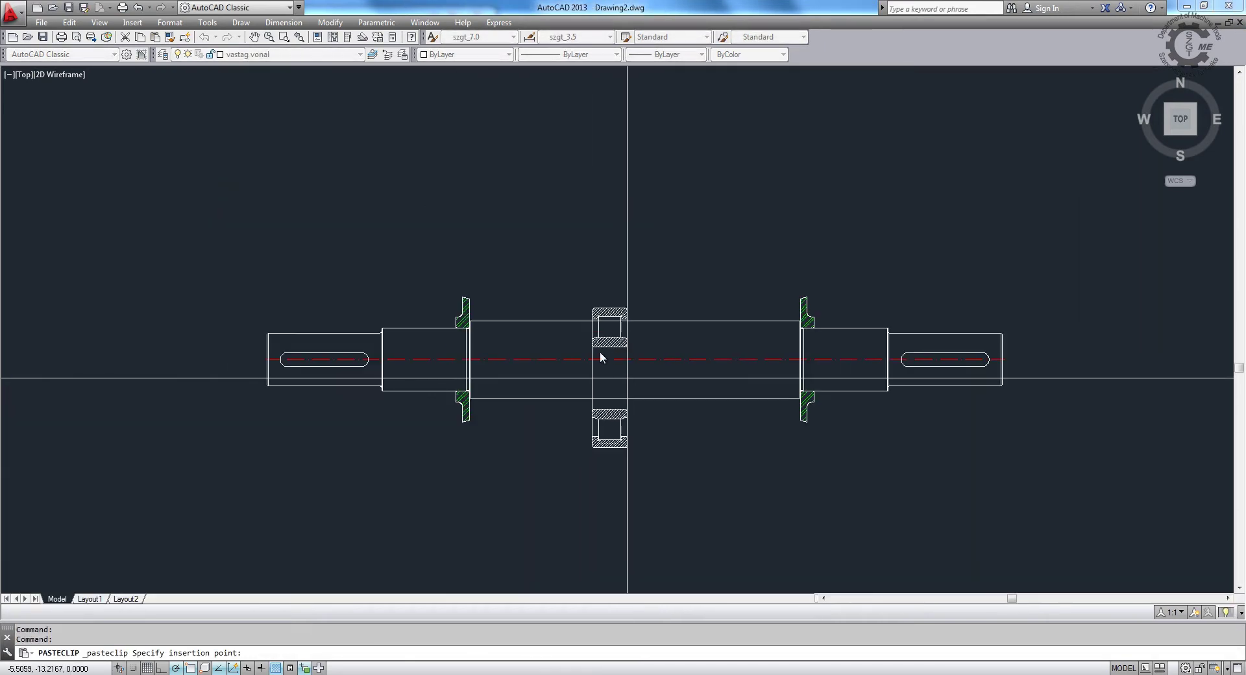
scroll(390, 224, up, 2)
scroll(364, 233, up, 2)
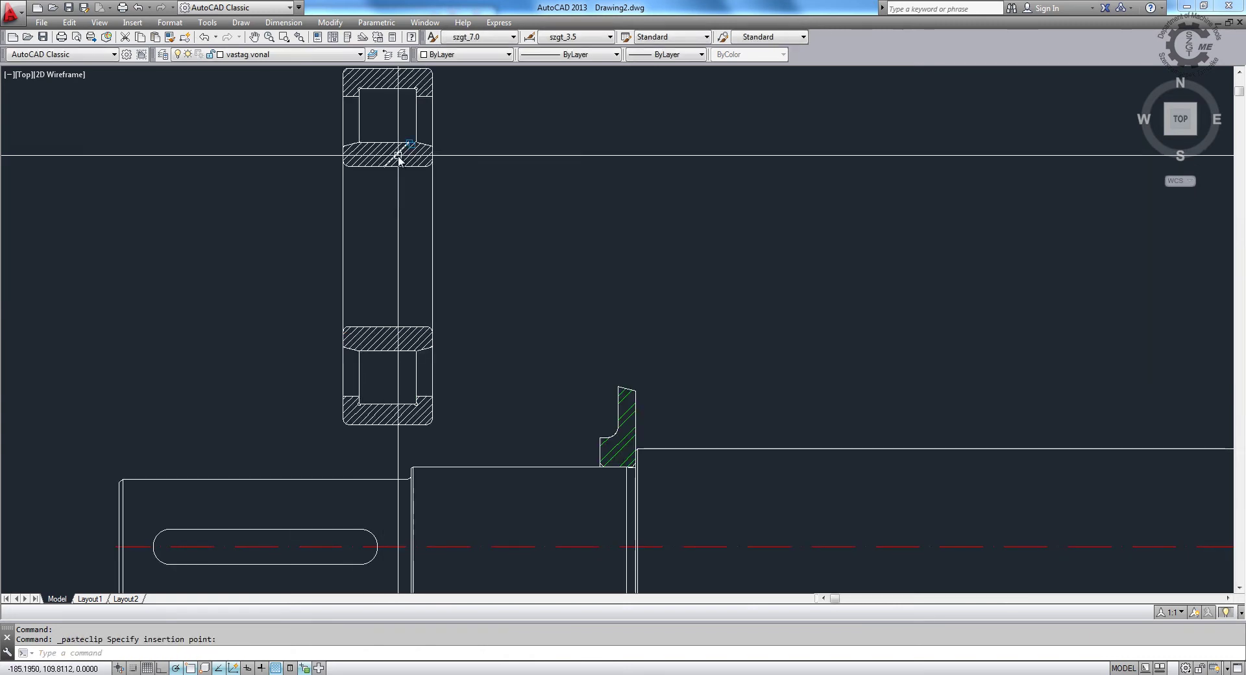
scroll(417, 202, up, 3)
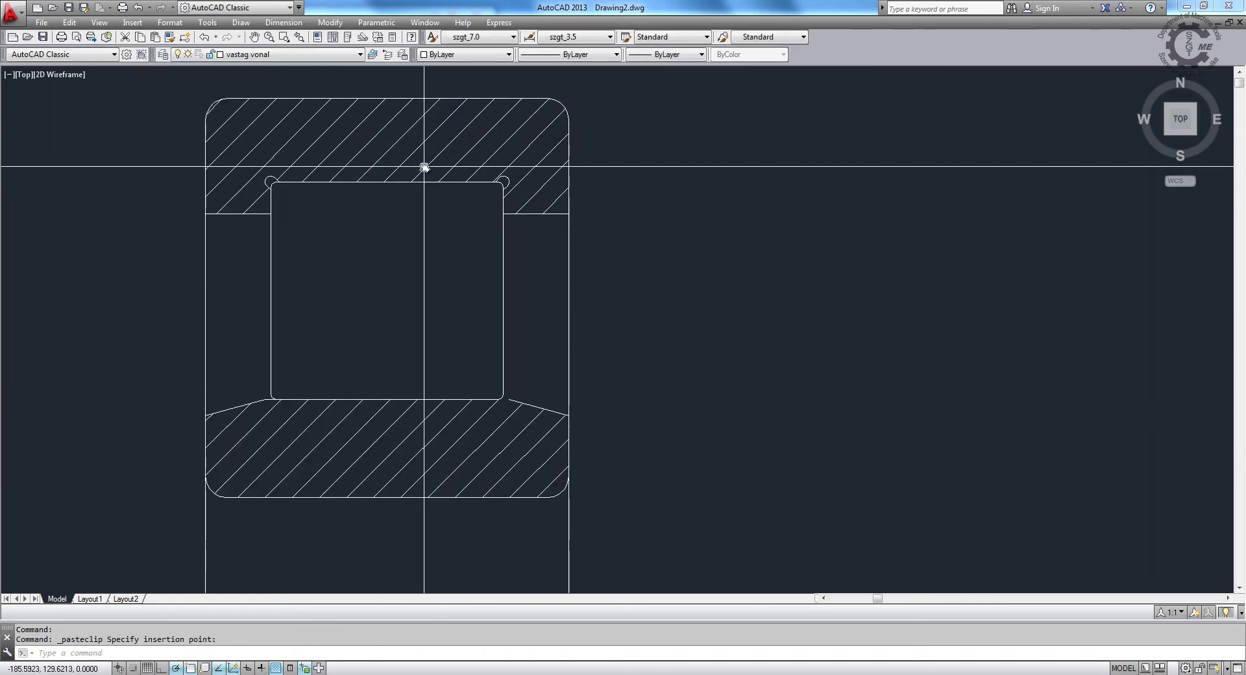
click(563, 206)
Step: Erase the bearing's hatching at the upper corner and on the top and lower rings
click(567, 208)
click(523, 126)
key(Delete)
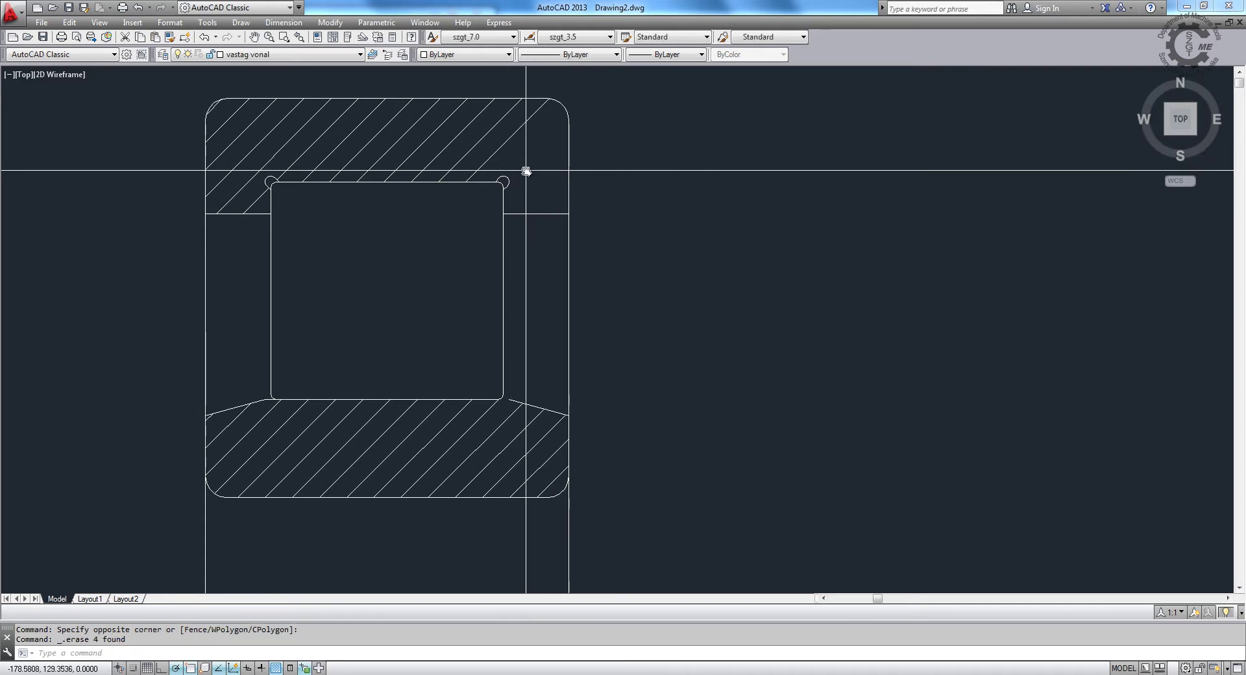
click(329, 151)
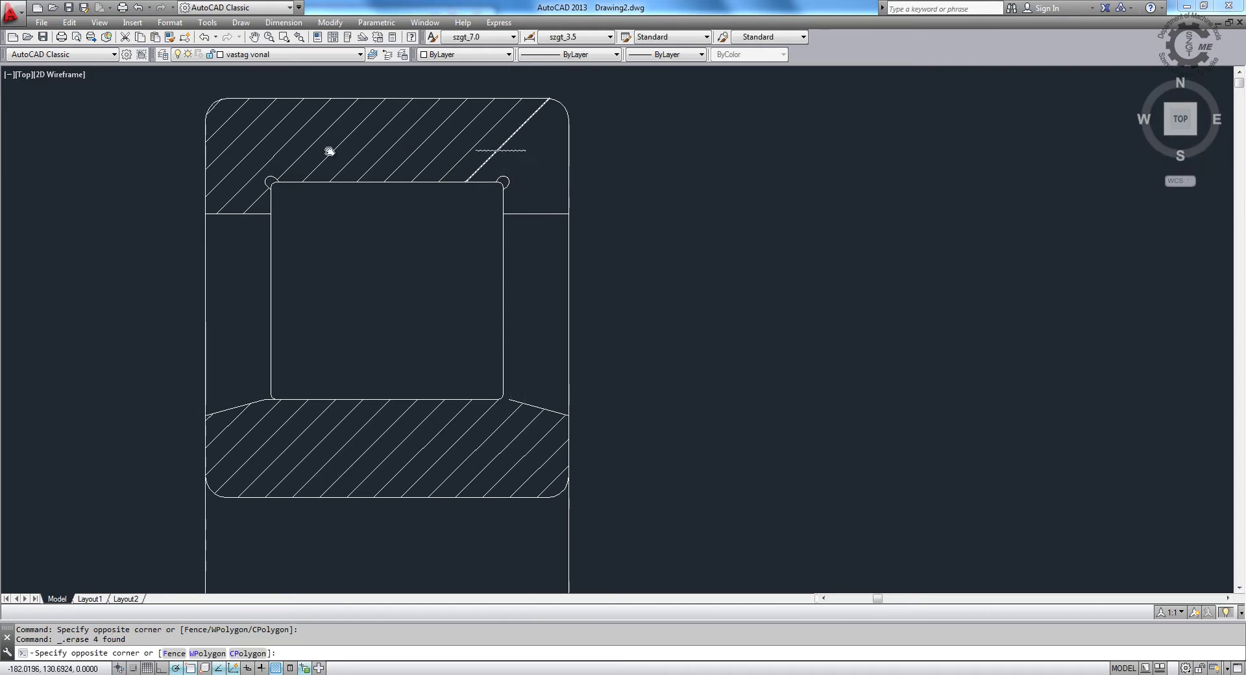
click(214, 106)
key(Delete)
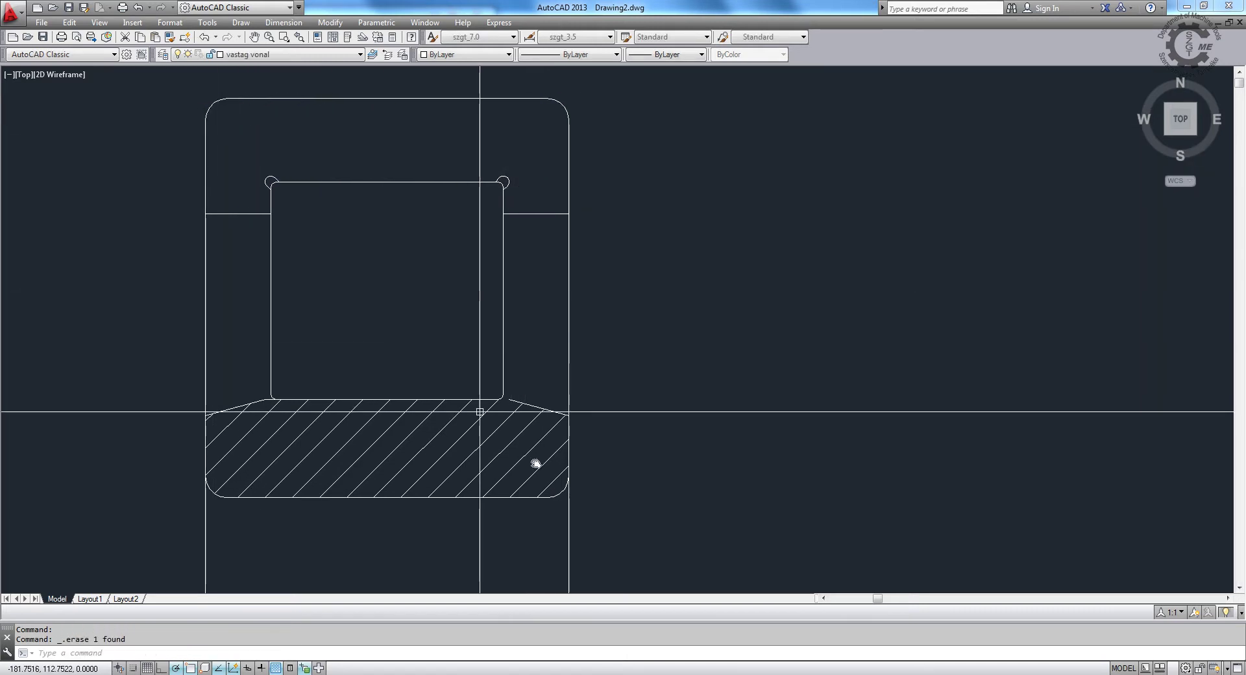
click(558, 483)
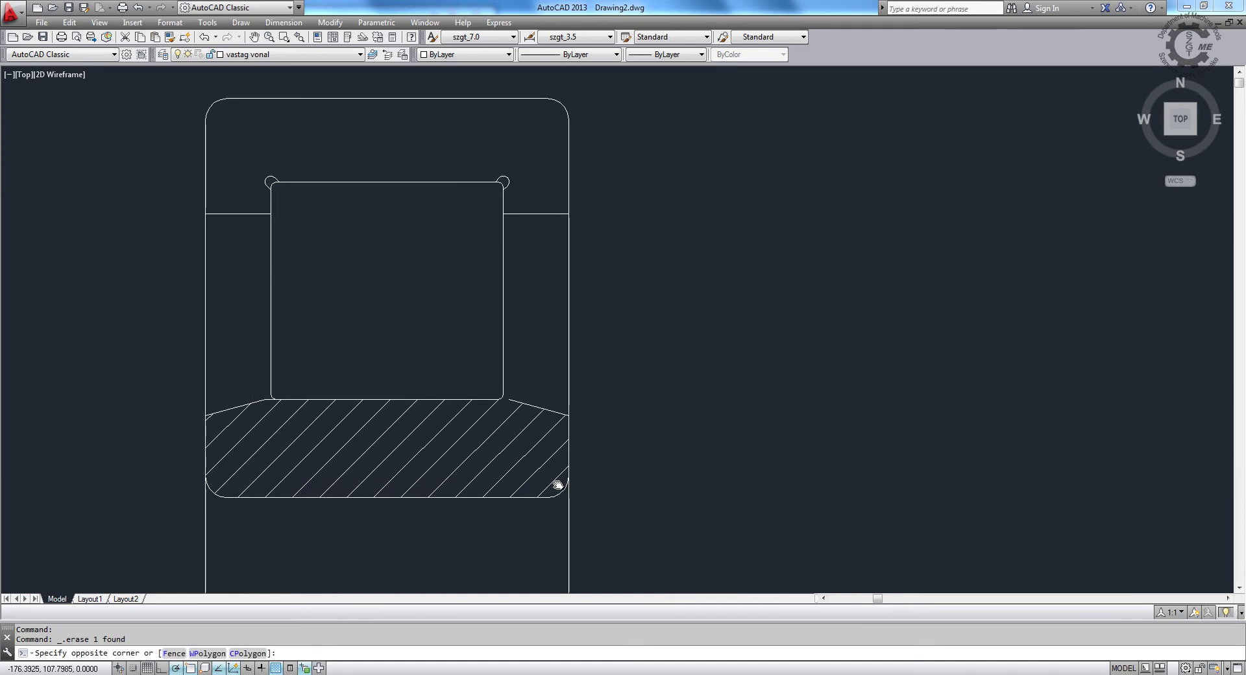
click(214, 425)
key(Delete)
Step: Erase the short leftover corner line and the remaining upper ring hatch
scroll(209, 426, up, 8)
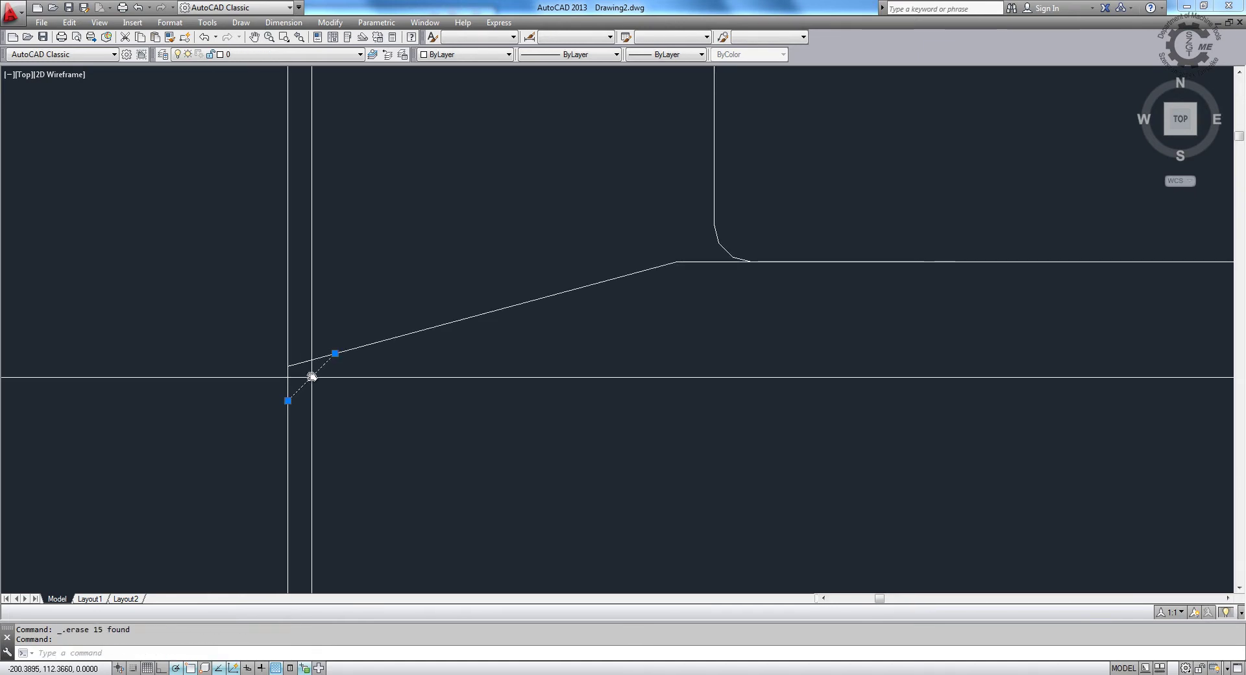
scroll(331, 253, down, 8)
scroll(330, 253, down, 5)
scroll(592, 250, up, 5)
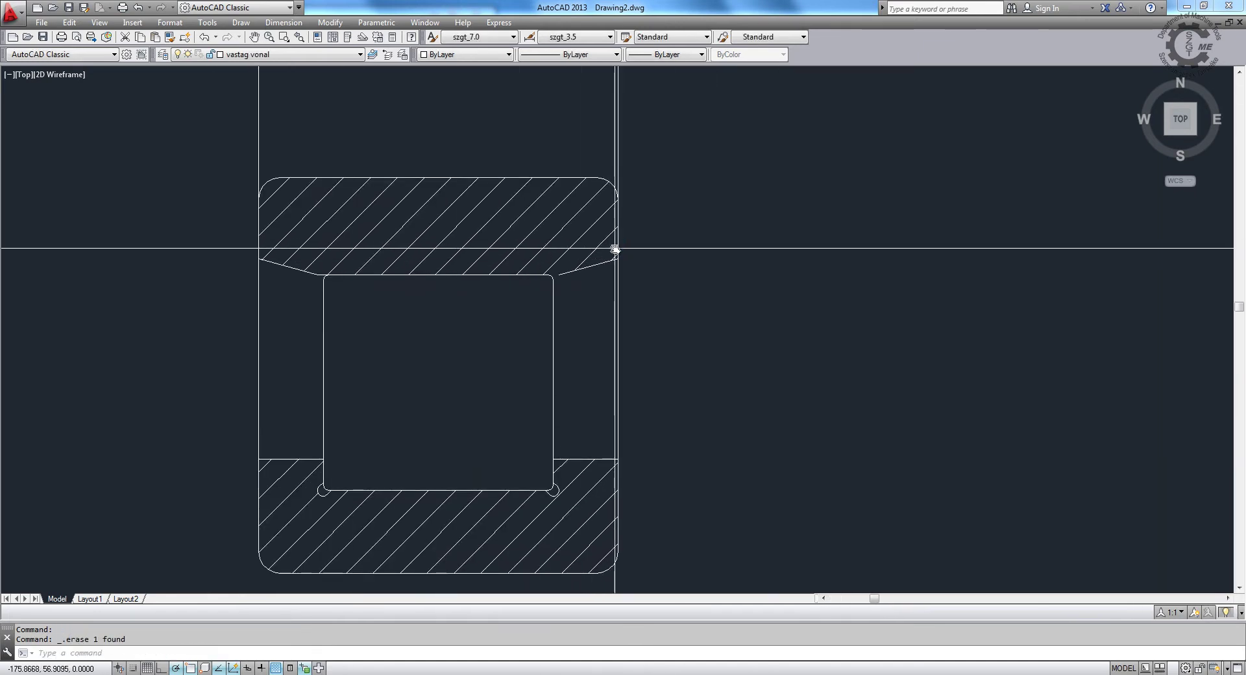
scroll(615, 250, up, 3)
click(615, 279)
click(597, 278)
click(222, 217)
scroll(264, 223, down, 8)
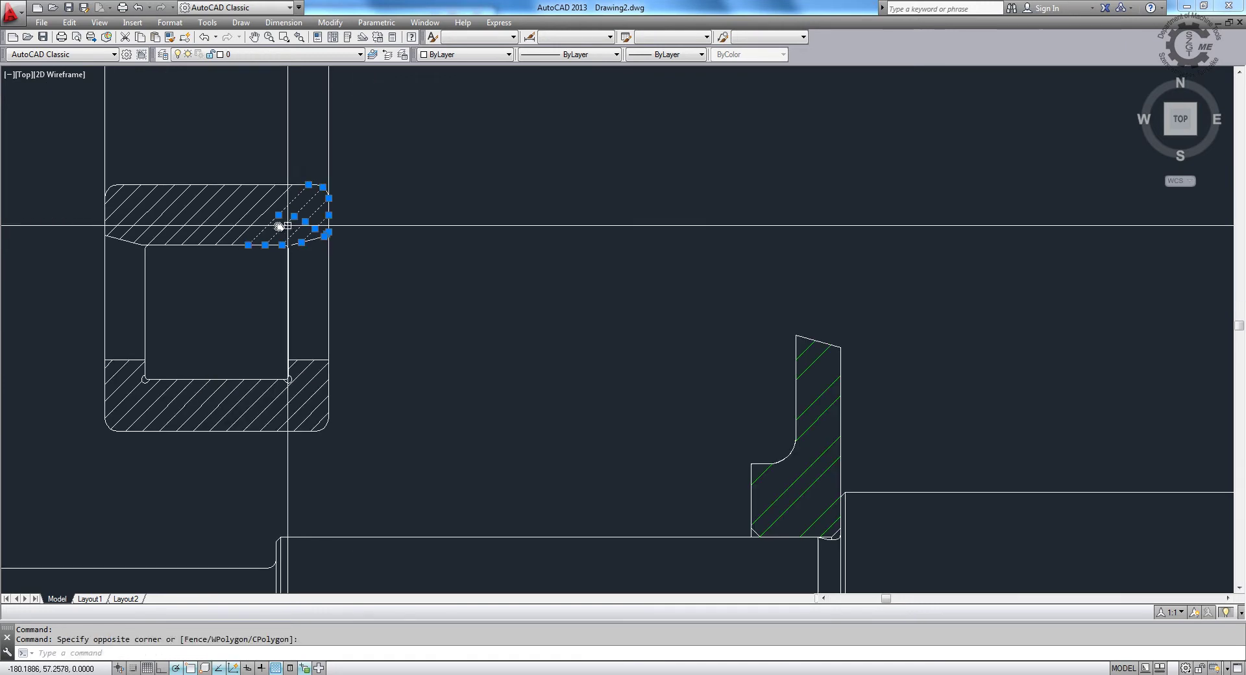
click(263, 223)
click(119, 190)
key(Delete)
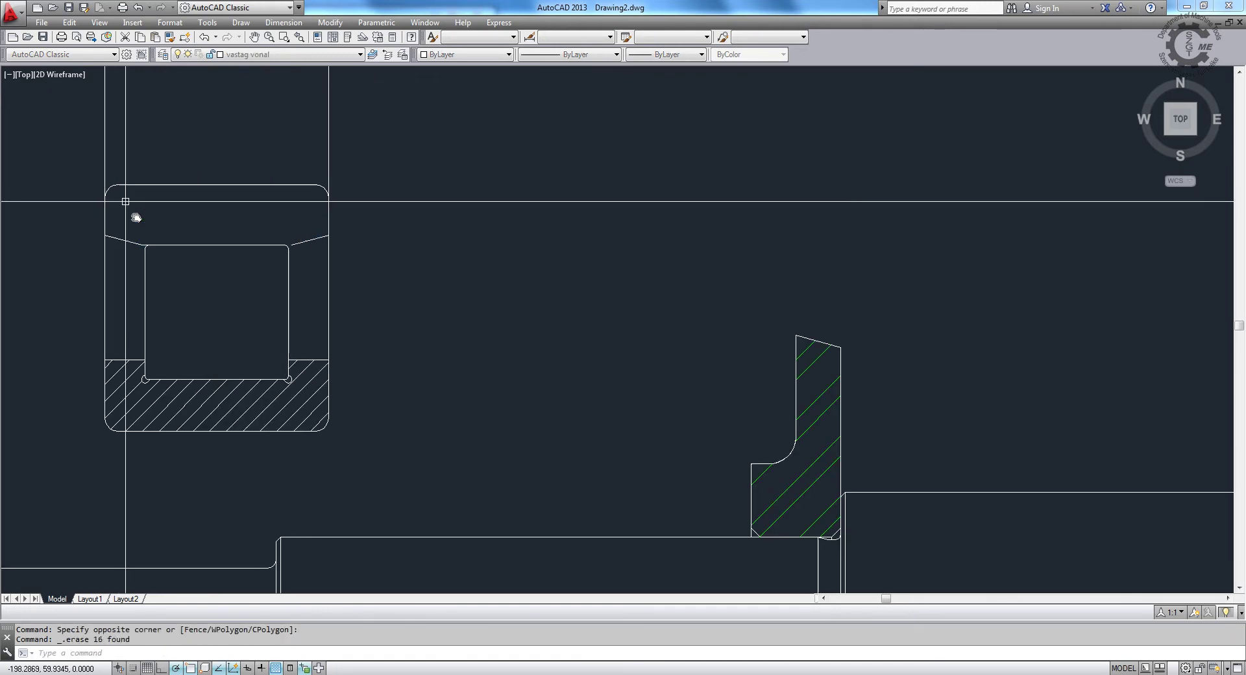
Step: Erase the last hatch pieces at the lower-right corner and the left section
scroll(285, 425, up, 6)
click(445, 434)
click(168, 294)
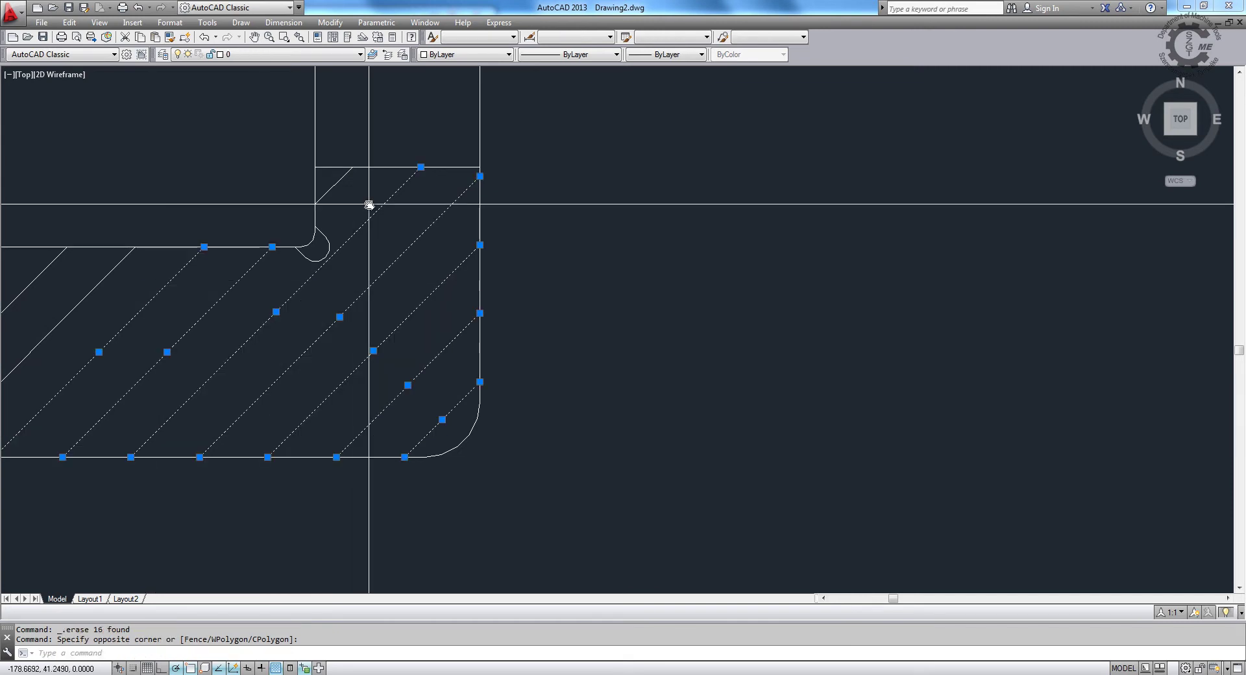
scroll(473, 222, down, 5)
scroll(496, 288, up, 3)
click(484, 279)
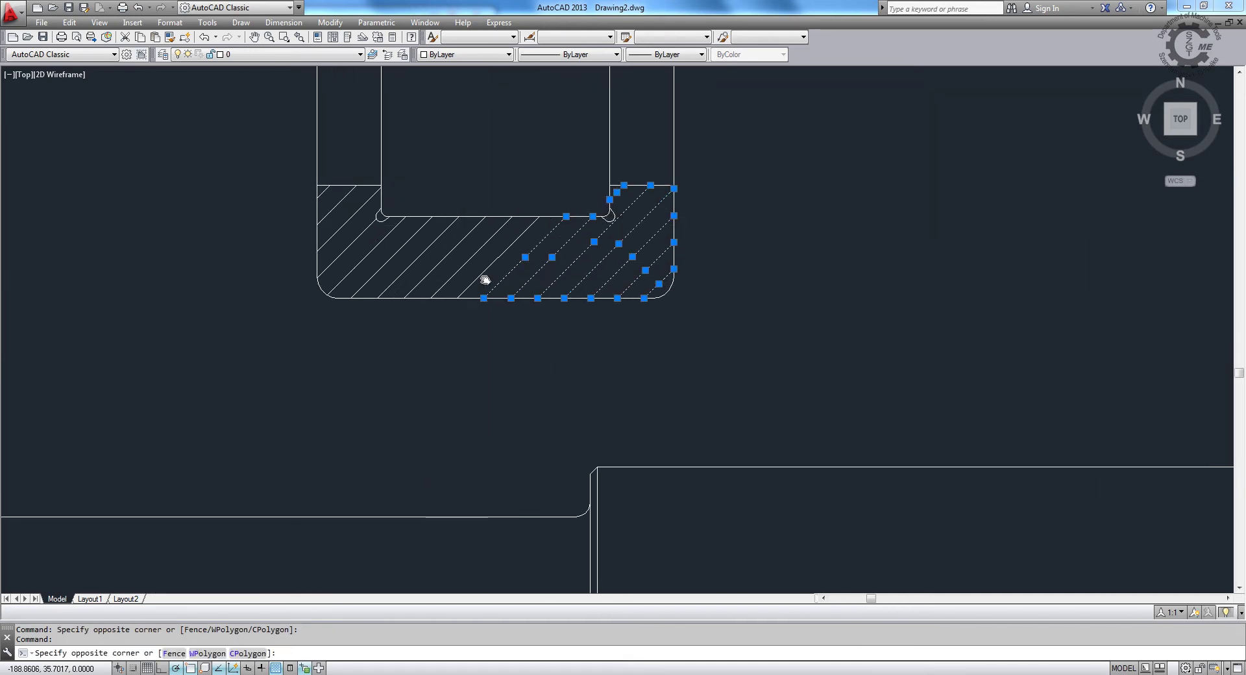
click(350, 236)
click(346, 227)
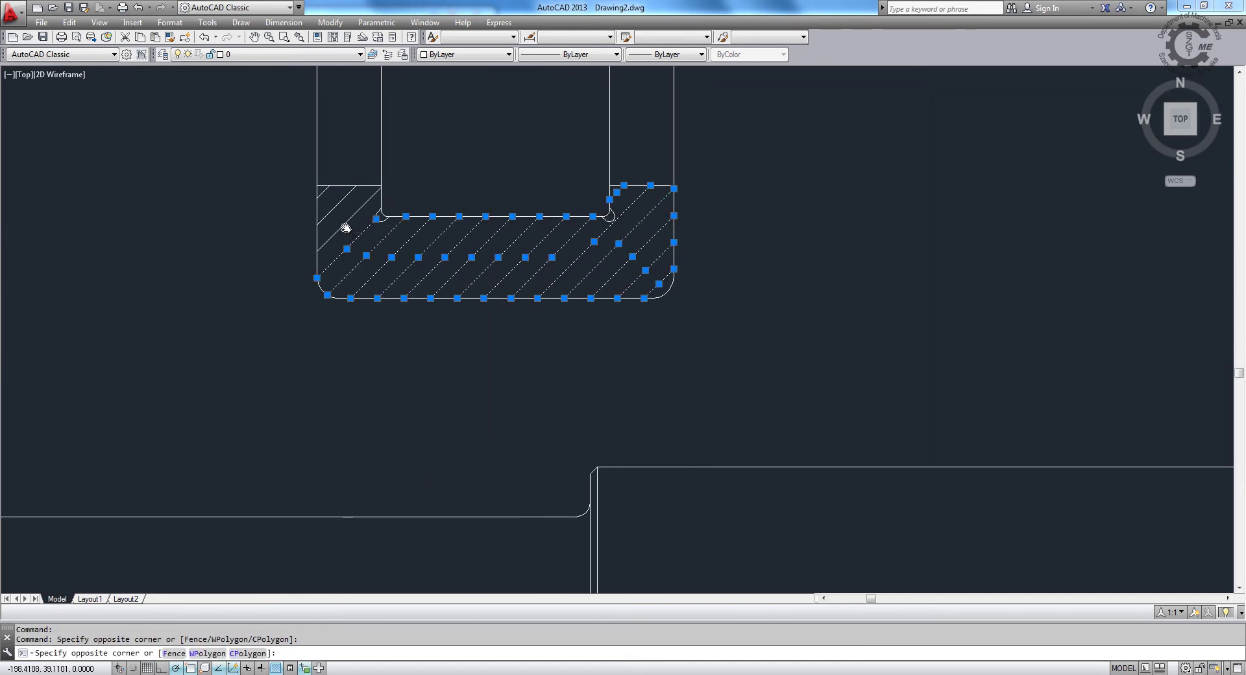
click(326, 191)
key(Delete)
Step: Extend the bearing's chamfer line to its boundary edge with EXTEND
scroll(532, 186, up, 3)
scroll(593, 362, up, 2)
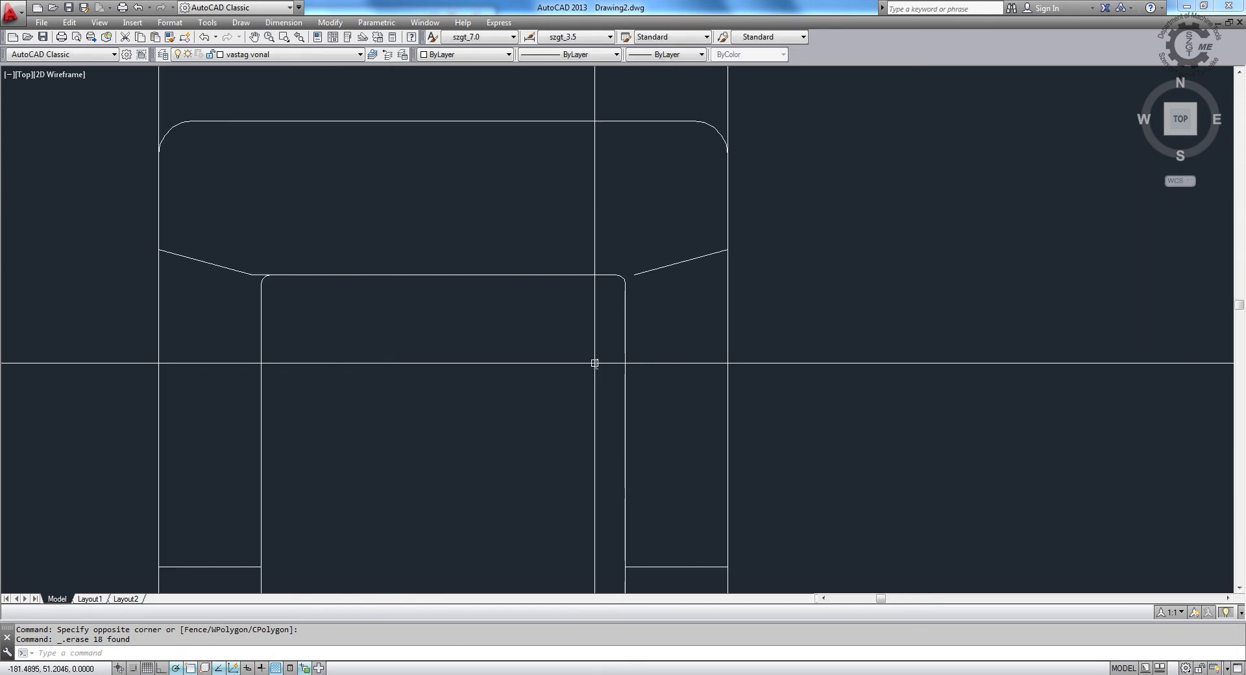
scroll(595, 363, up, 2)
text(ex)
key(Return)
click(729, 216)
click(695, 182)
scroll(694, 182, down, 3)
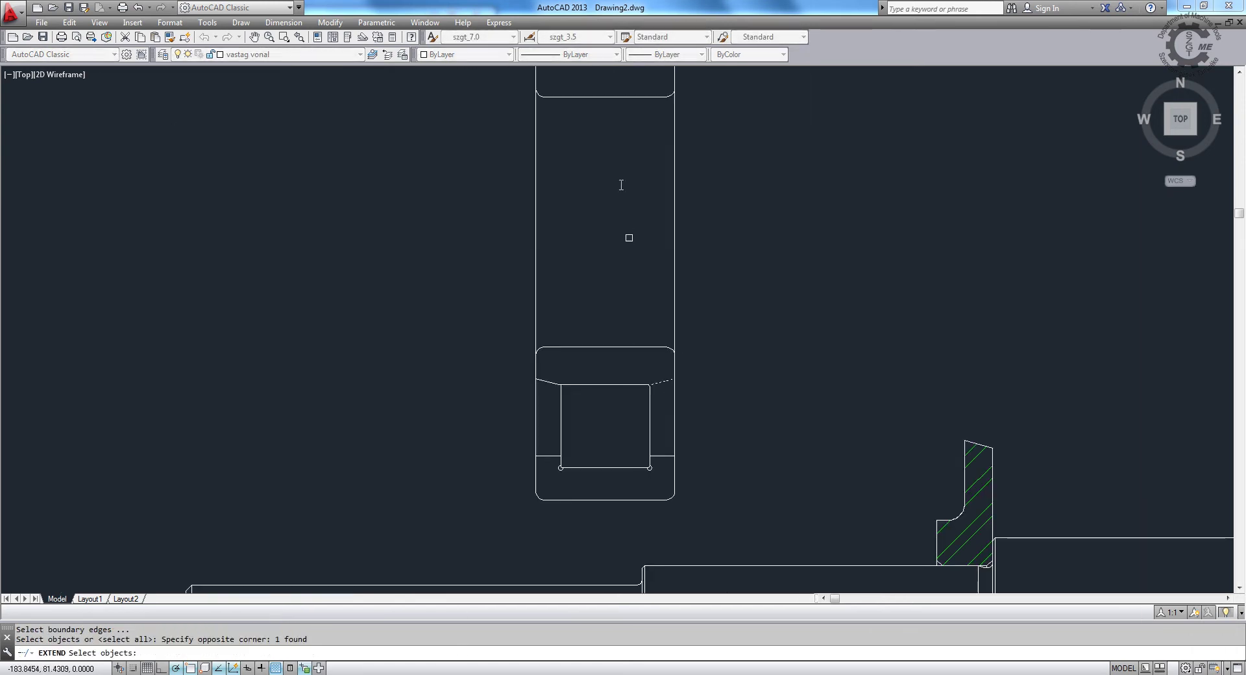
Step: Put all of the pasted bearing's outlines on the vastag vonal layer
middle_drag(579, 571, 580, 500)
scroll(641, 430, up, 4)
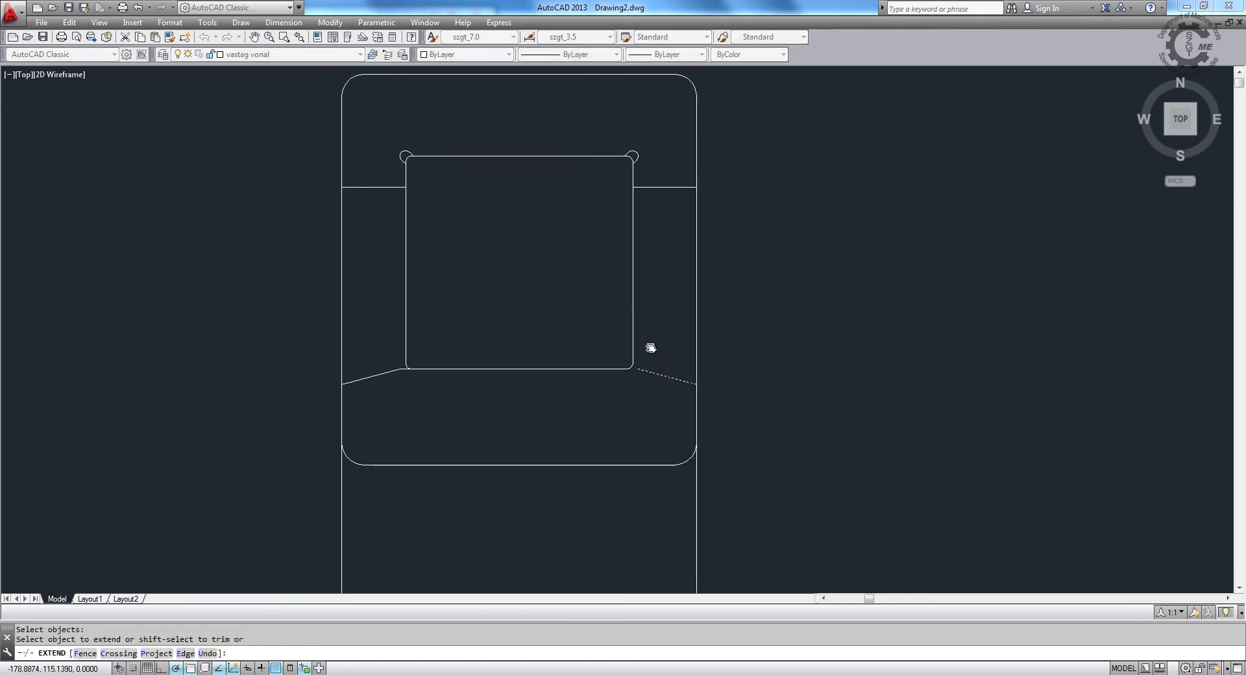
scroll(599, 367, down, 6)
scroll(562, 370, up, 8)
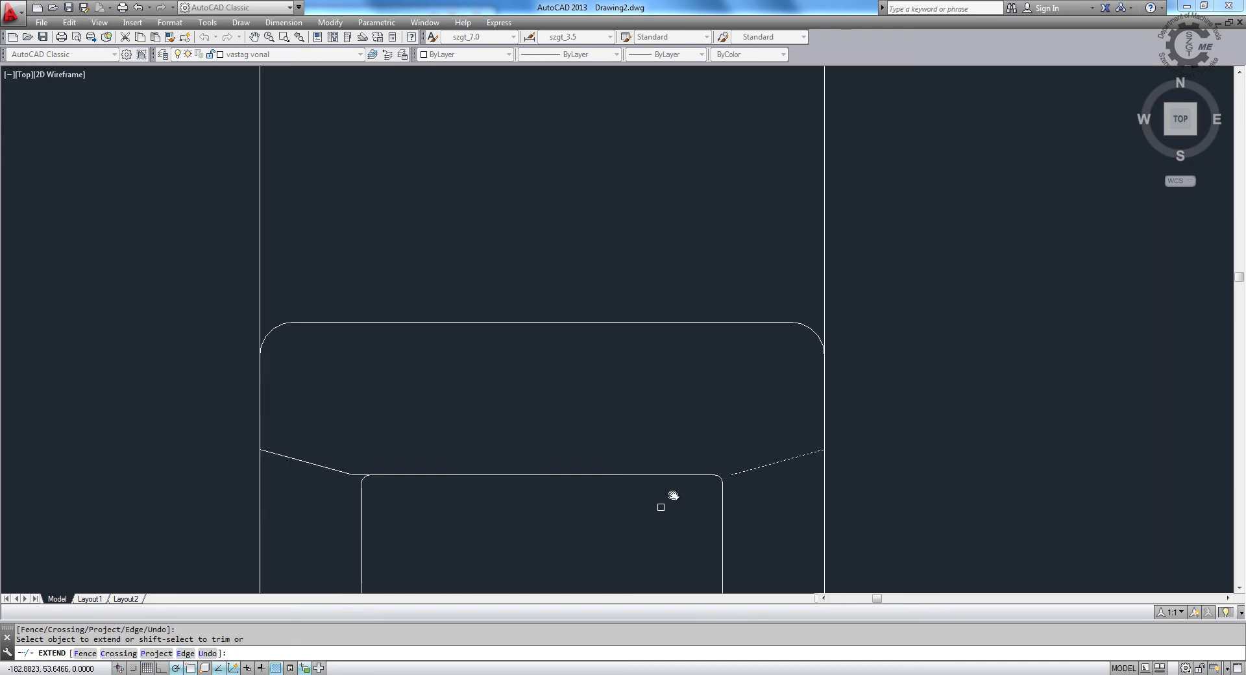
scroll(620, 437, down, 3)
scroll(484, 342, down, 2)
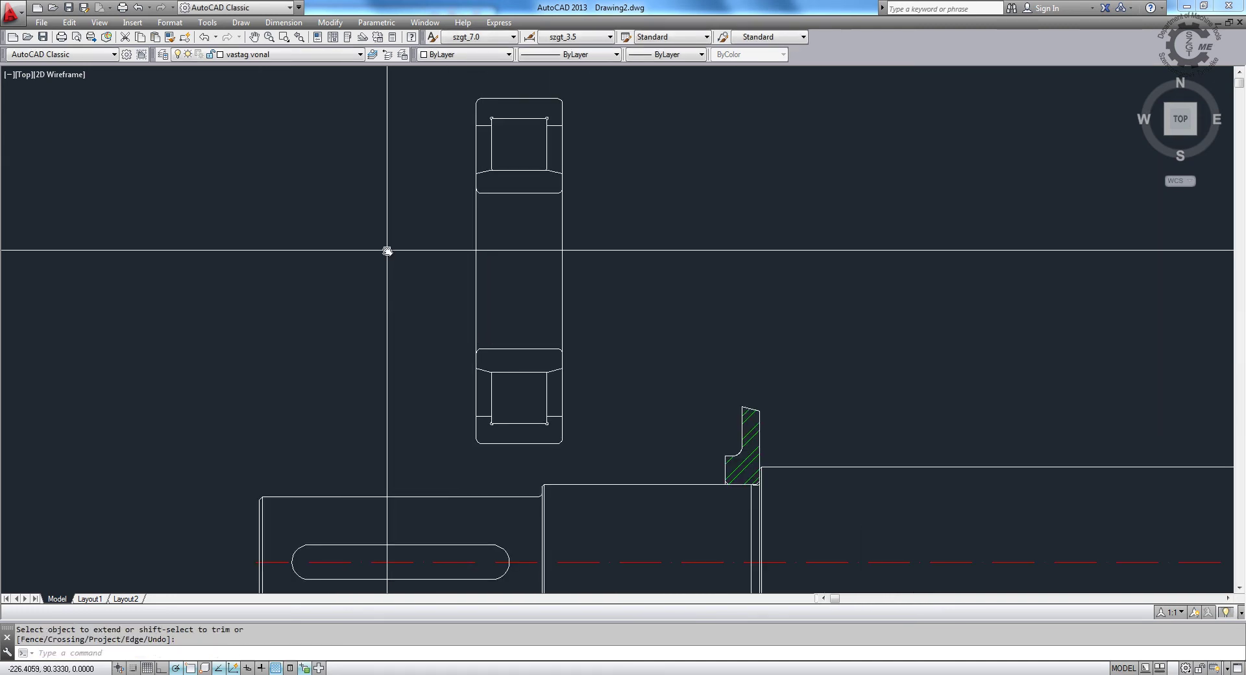
click(439, 89)
click(626, 449)
click(334, 54)
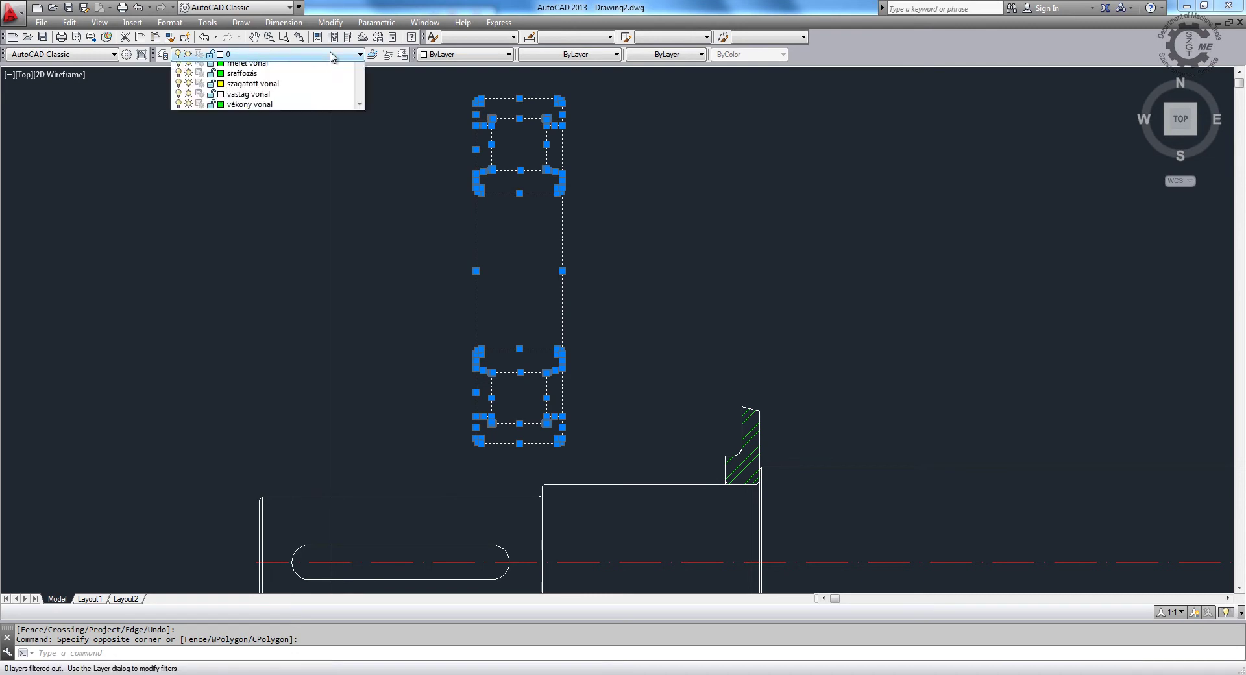
click(318, 119)
key(Escape)
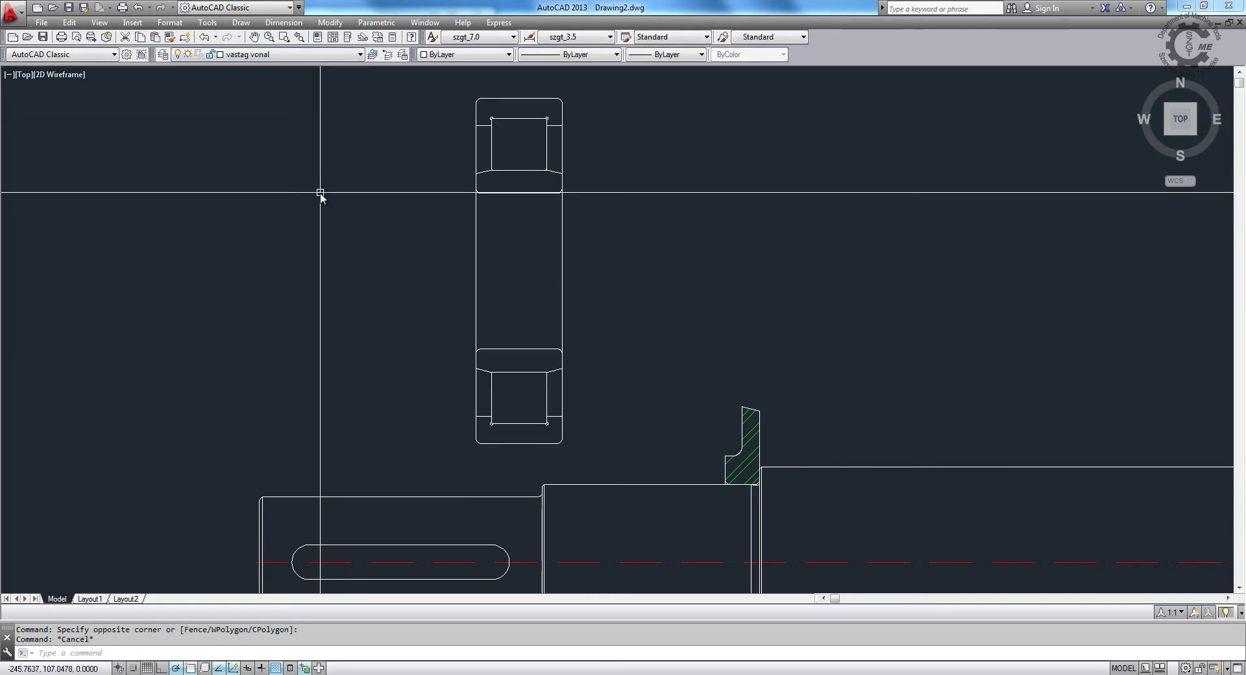
Step: Hatch the first ring area of the bearing with the ANSI31 pattern
text(h)
key(Return)
click(251, 238)
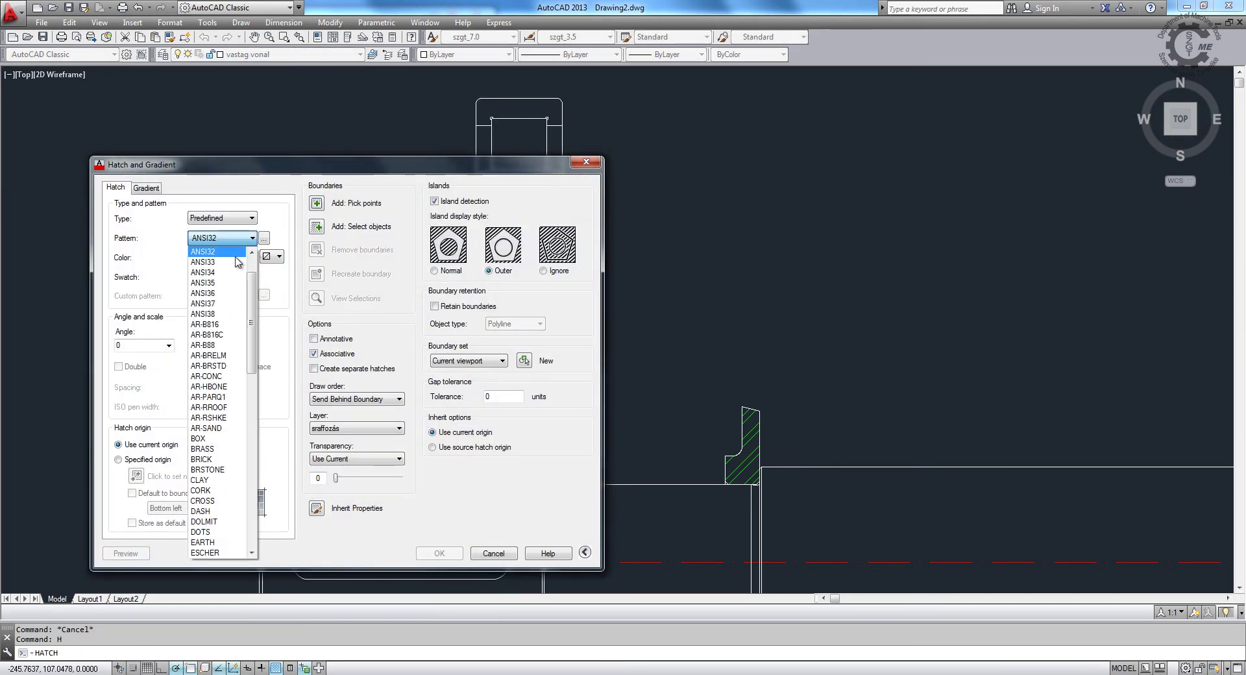
scroll(225, 293, up, 2)
click(222, 284)
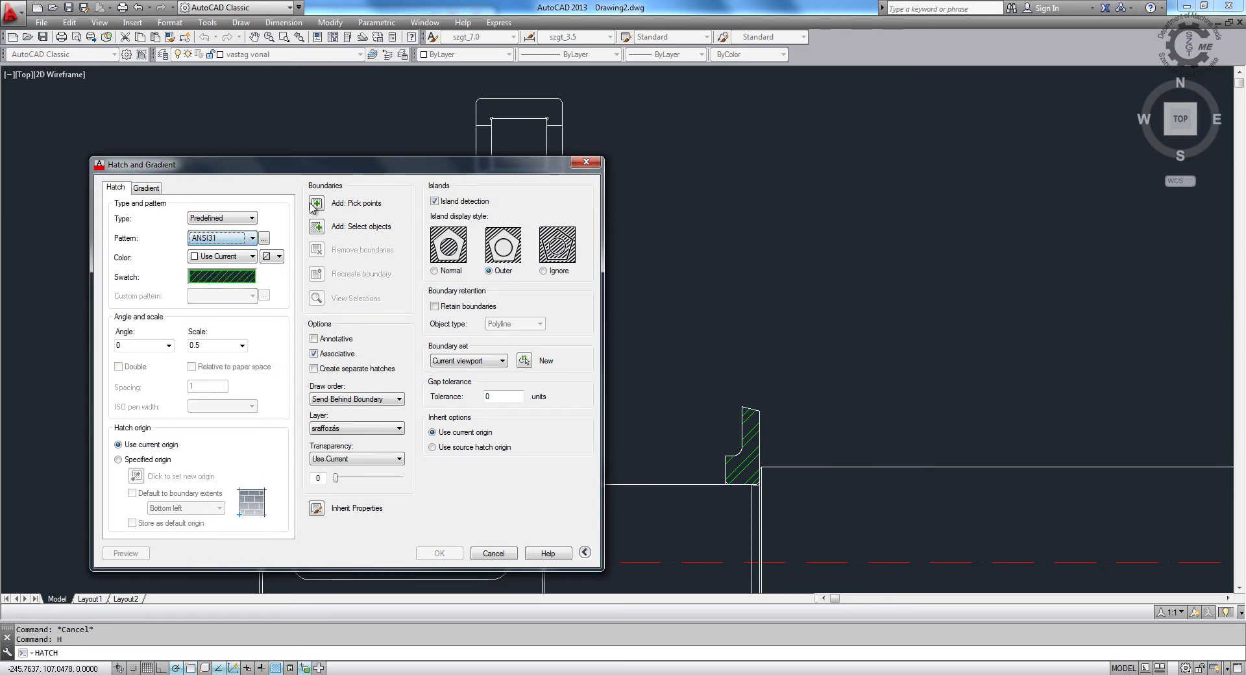
click(317, 203)
click(497, 187)
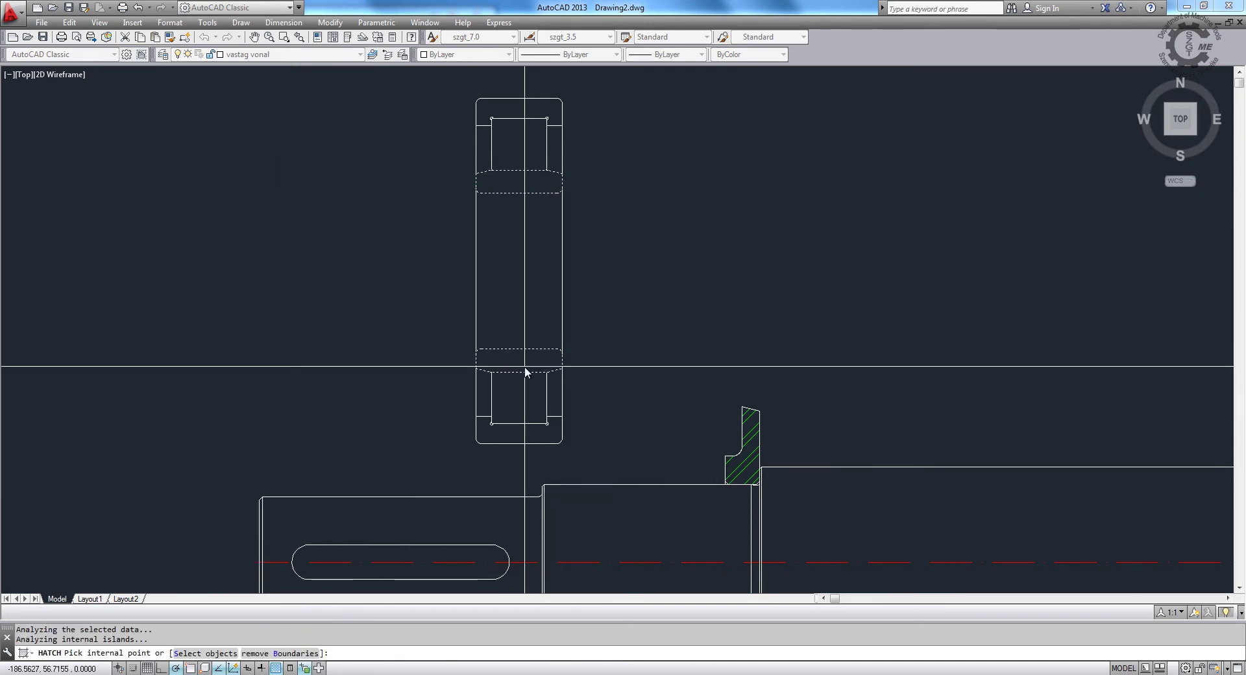
key(Return)
click(242, 346)
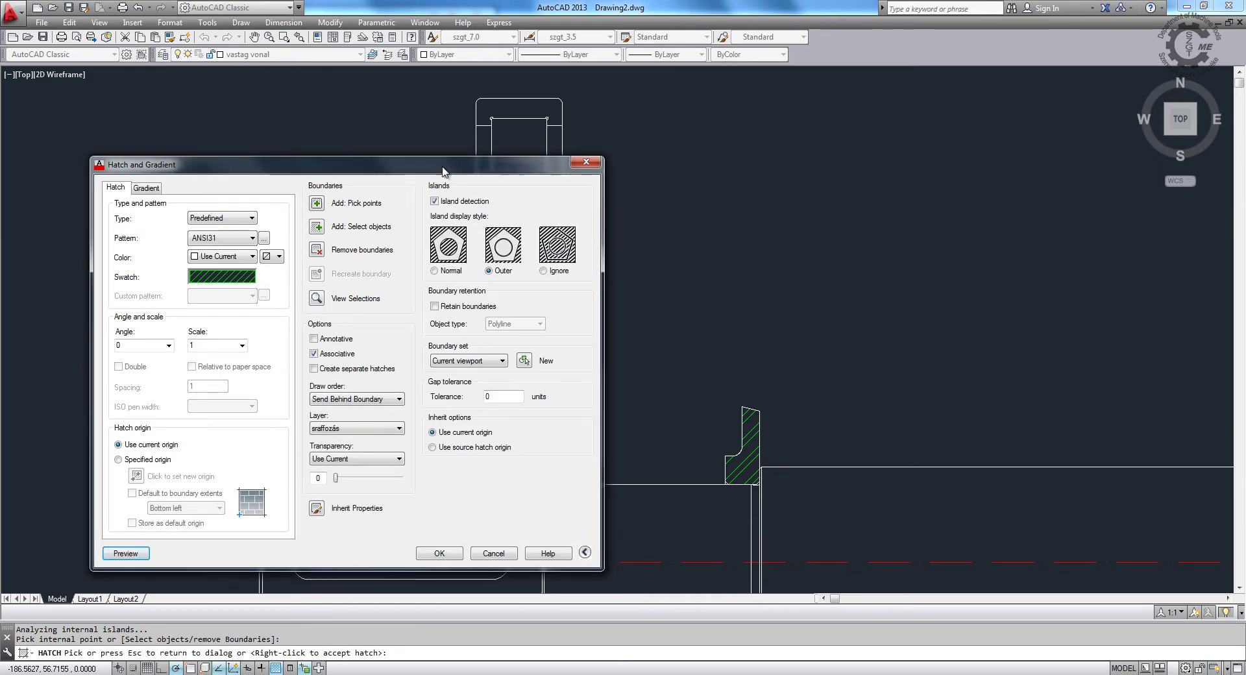
drag(443, 171, 970, 144)
click(969, 527)
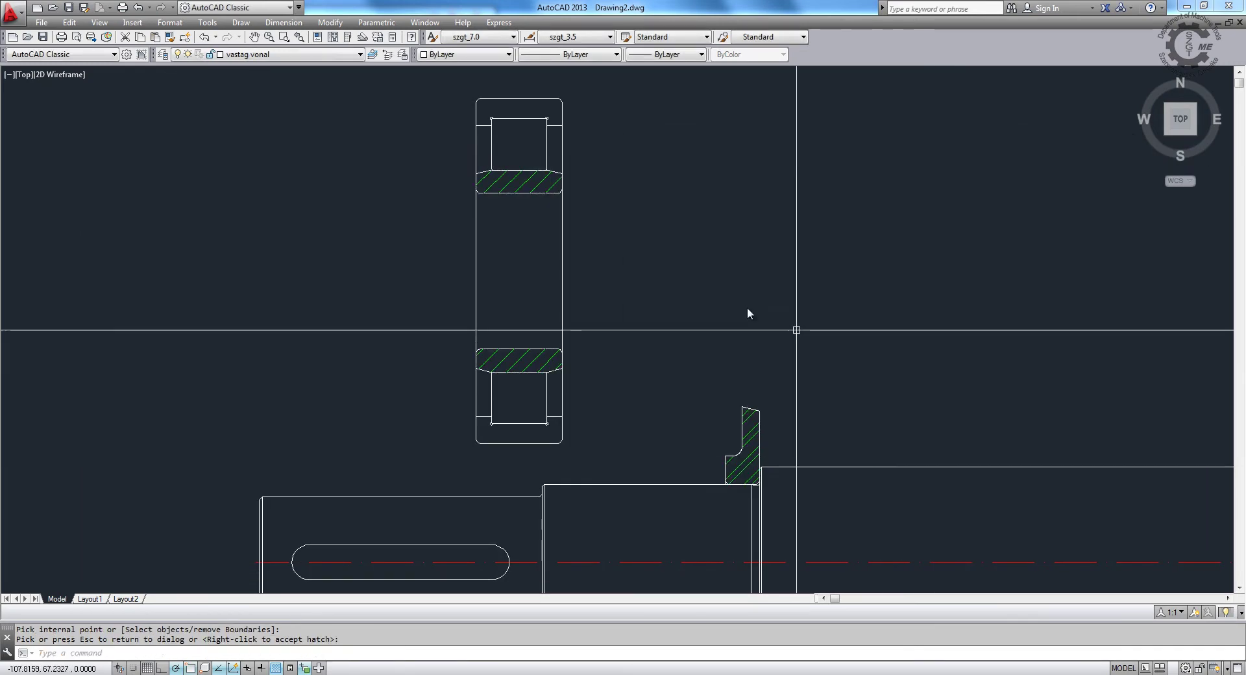
Step: Hatch both outer ring areas with ANSI31 at a 90° angle
key(Return)
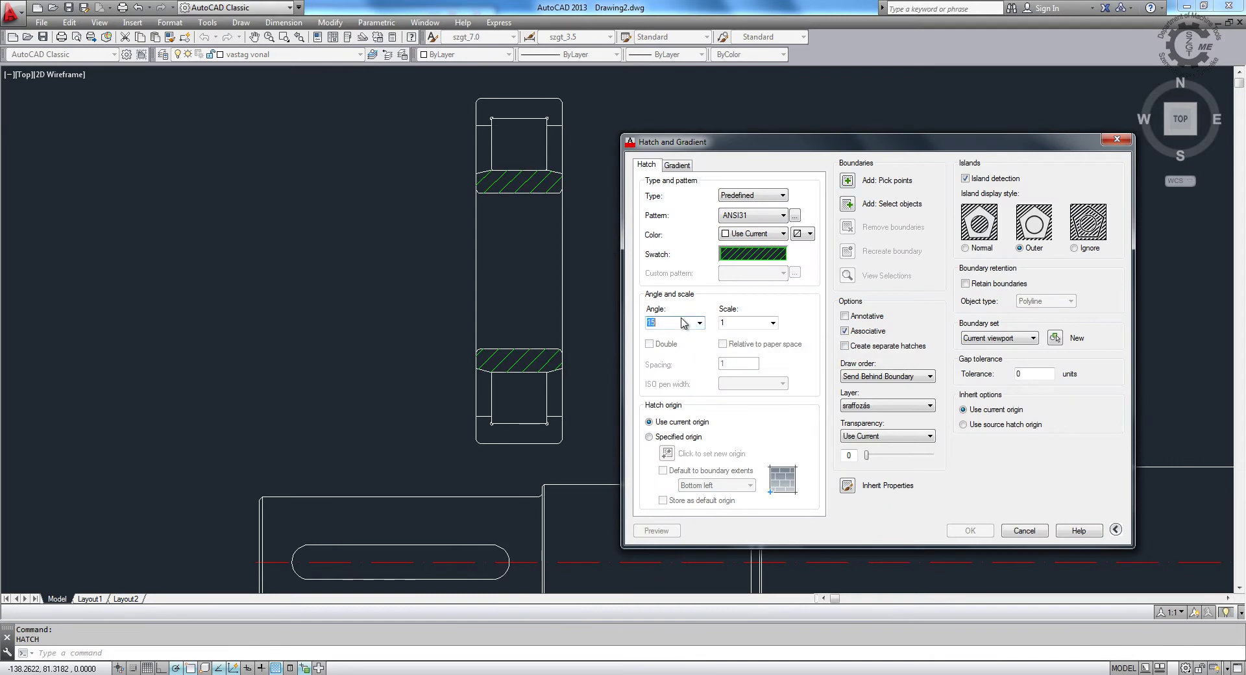
text(90)
click(856, 181)
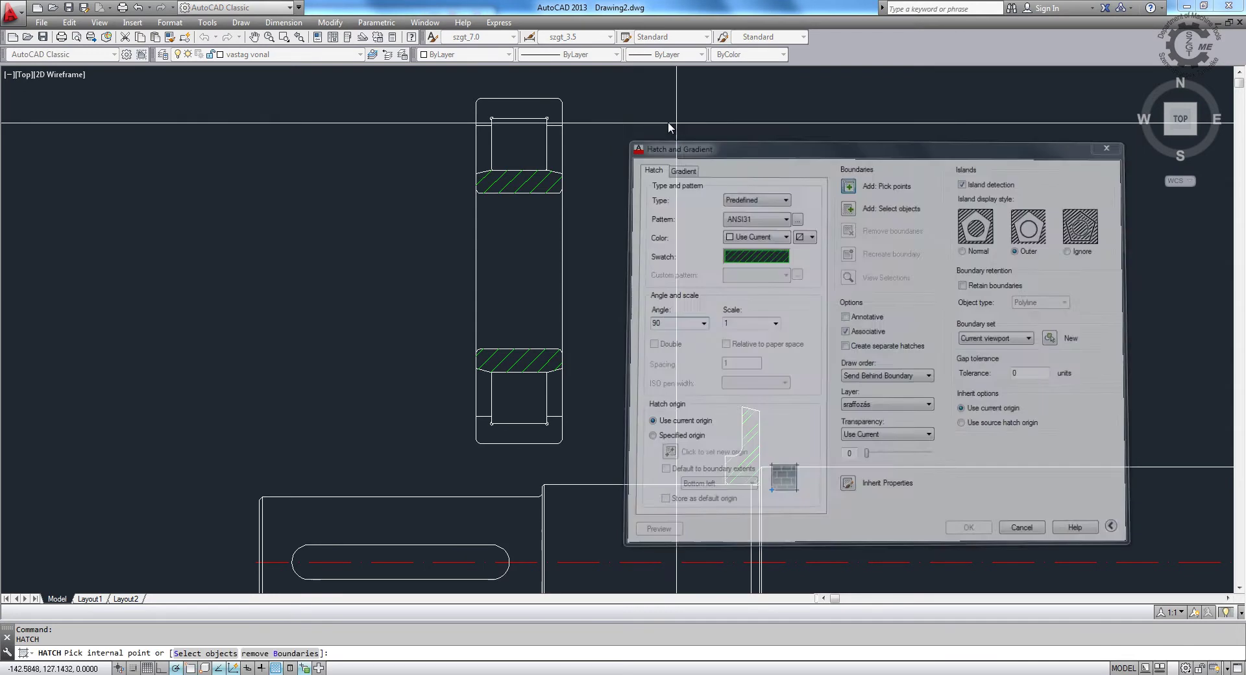
click(550, 111)
click(527, 441)
key(Return)
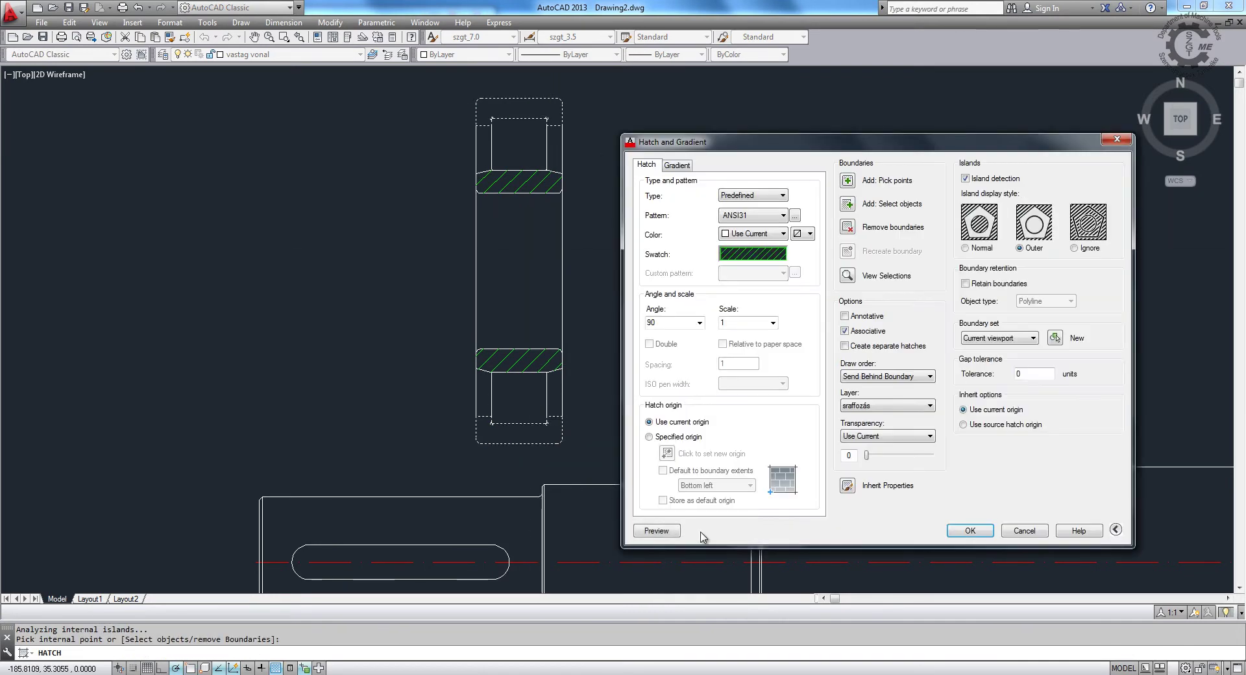
click(970, 531)
scroll(396, 207, down, 3)
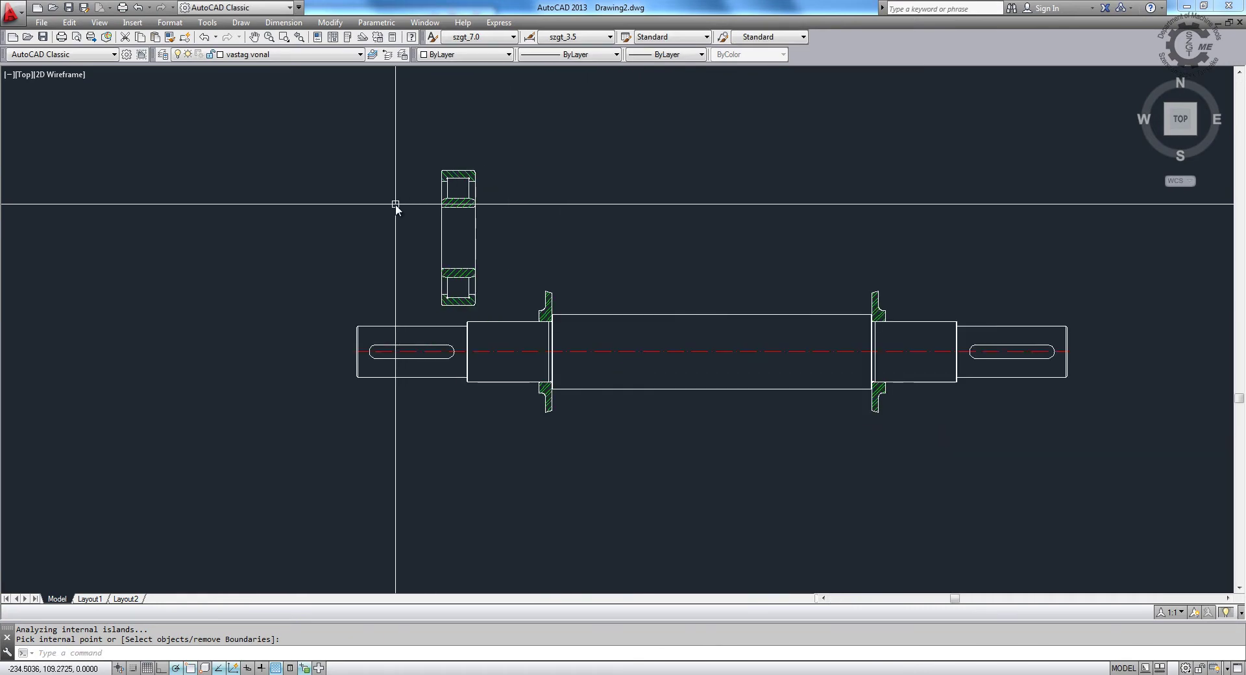
Step: Move the NU309 bearing from its corner onto the shaft seat against the shoulder ring
text(m)
key(Return)
scroll(540, 231, up, 4)
scroll(418, 286, down, 2)
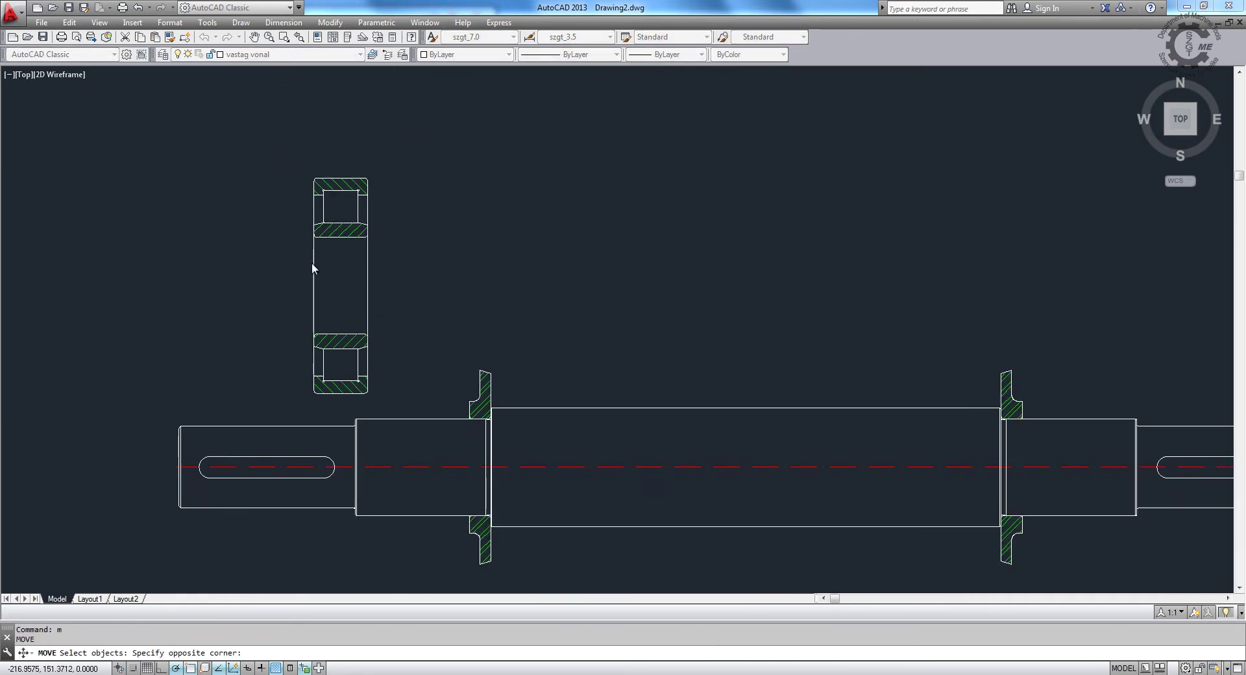
click(391, 384)
key(Return)
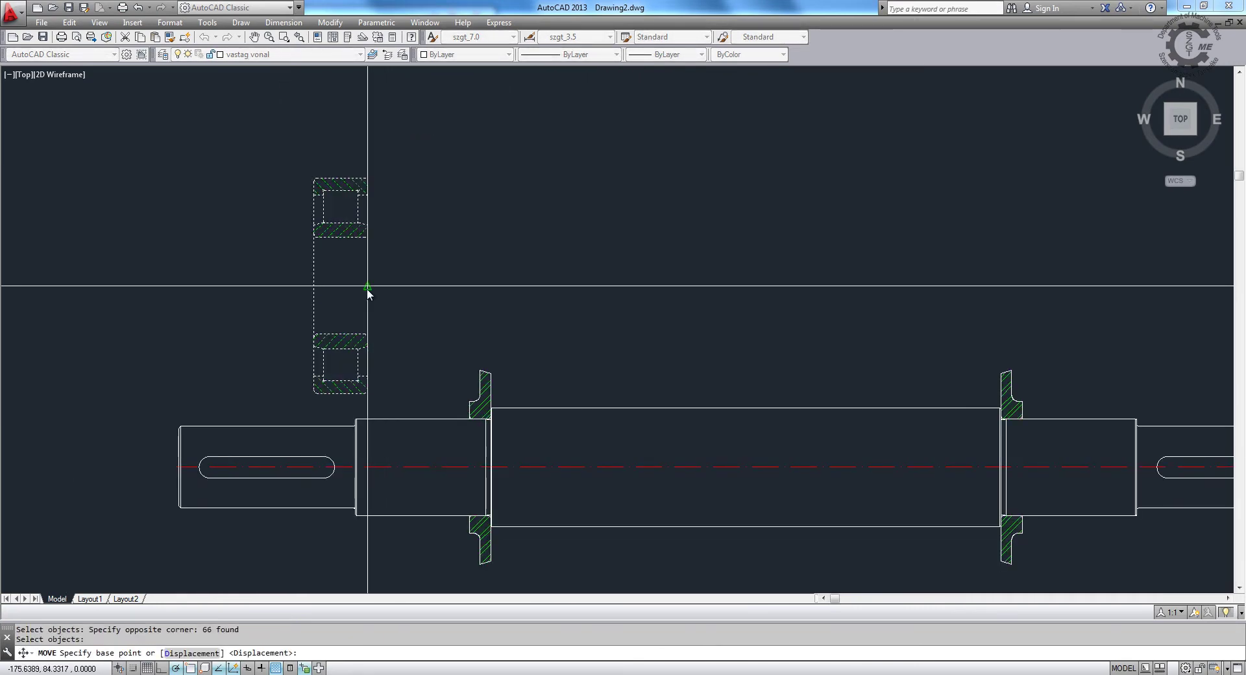
click(367, 286)
scroll(432, 556, up, 3)
scroll(610, 116, up, 1)
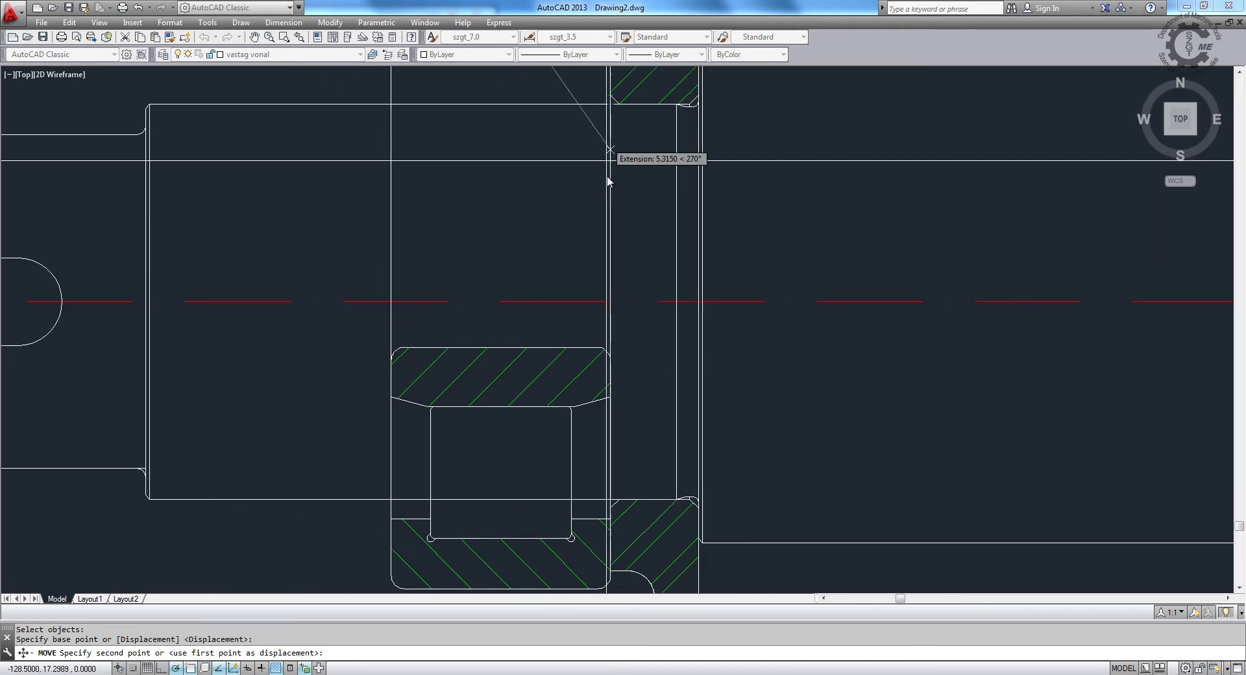
click(609, 302)
scroll(609, 302, down, 2)
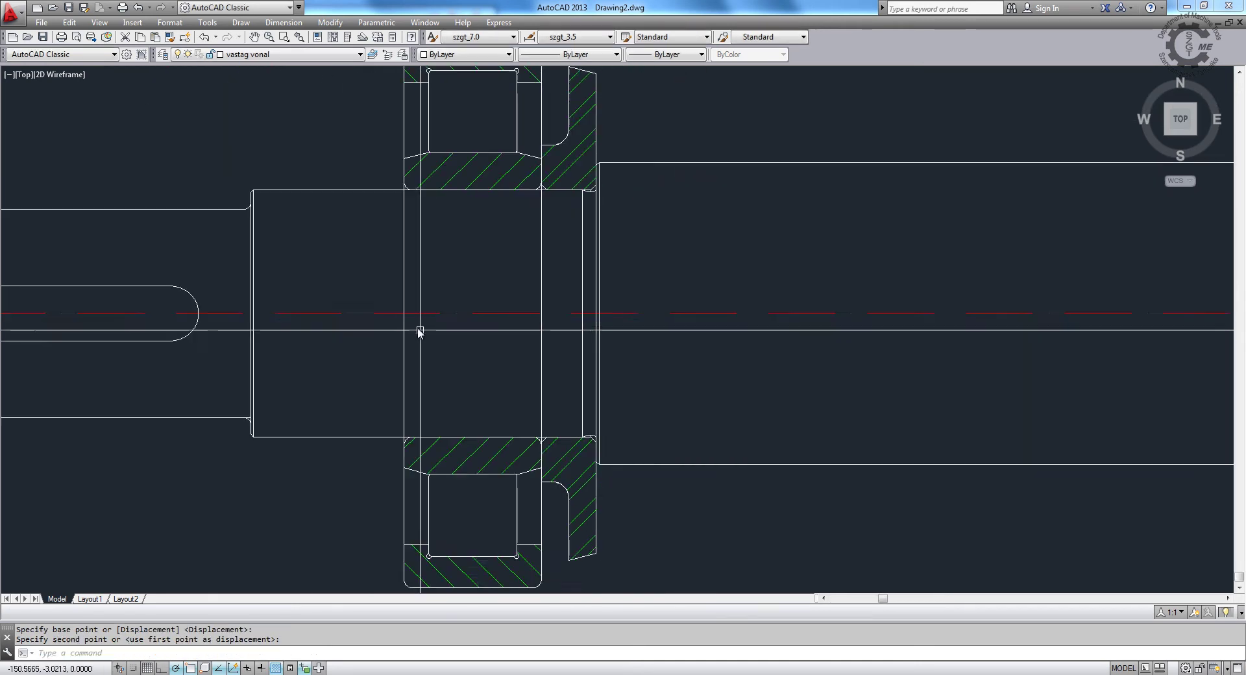
Step: Start a trim against a shaft edge and select the bearing lines crossing the shaft, then cancel
text(tr)
key(Return)
click(384, 492)
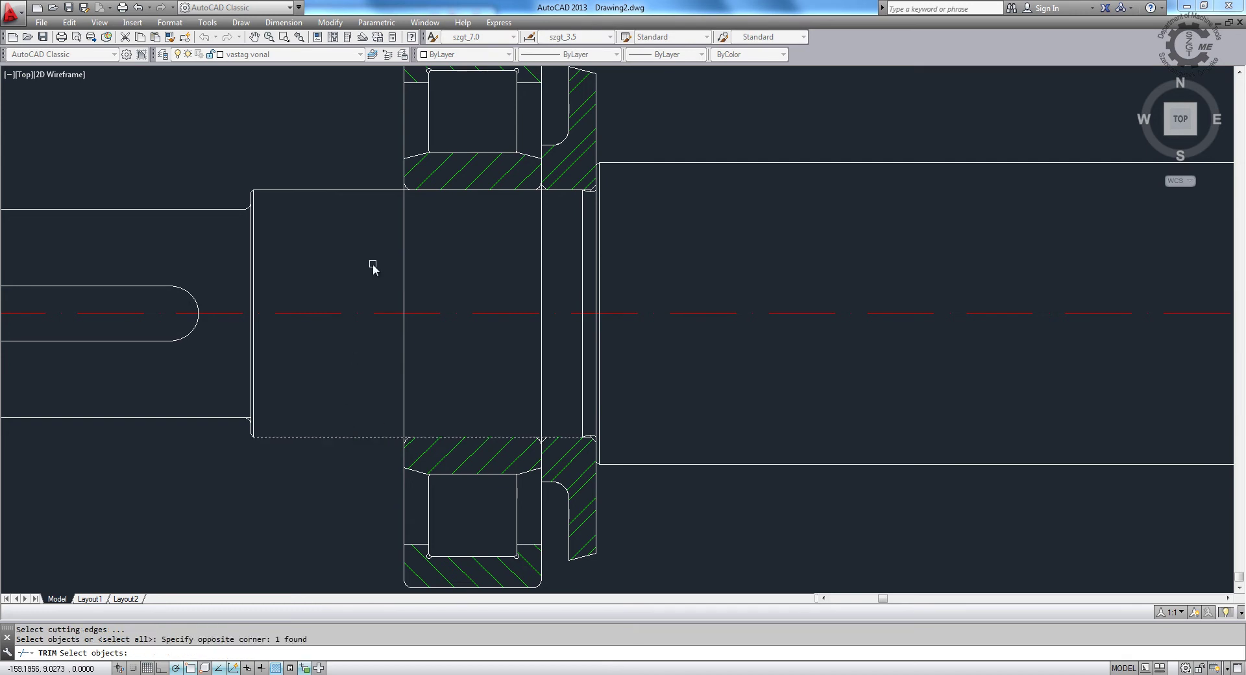
key(Escape)
click(552, 286)
click(403, 279)
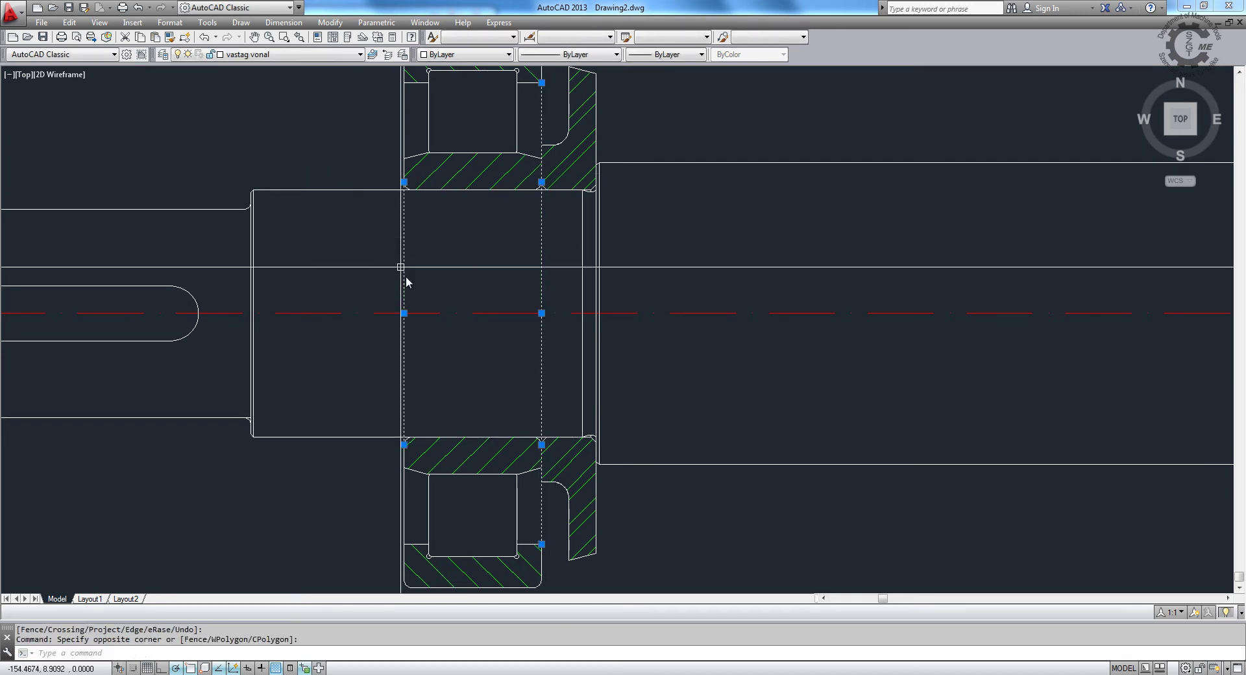
key(Escape)
Step: Trim the bearing lines inside the shaft, using its upper and lower edges as cutting edges
text(tr)
key(Return)
click(370, 256)
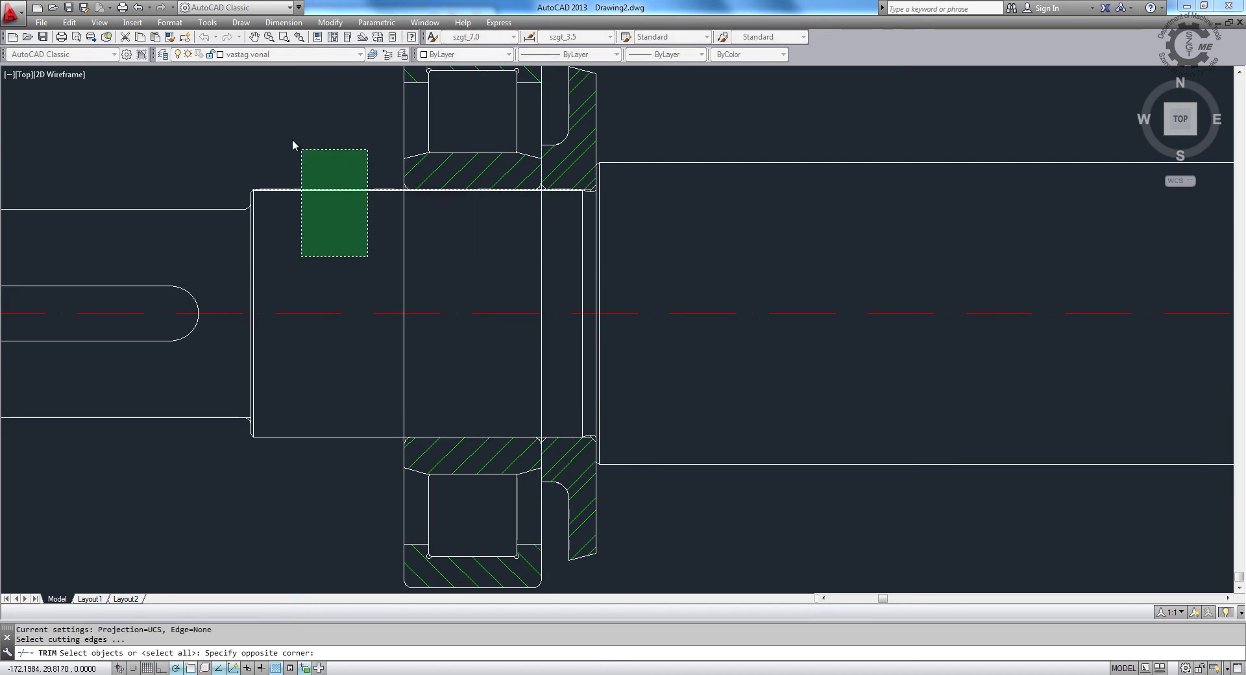
click(292, 143)
click(360, 482)
click(326, 412)
key(Return)
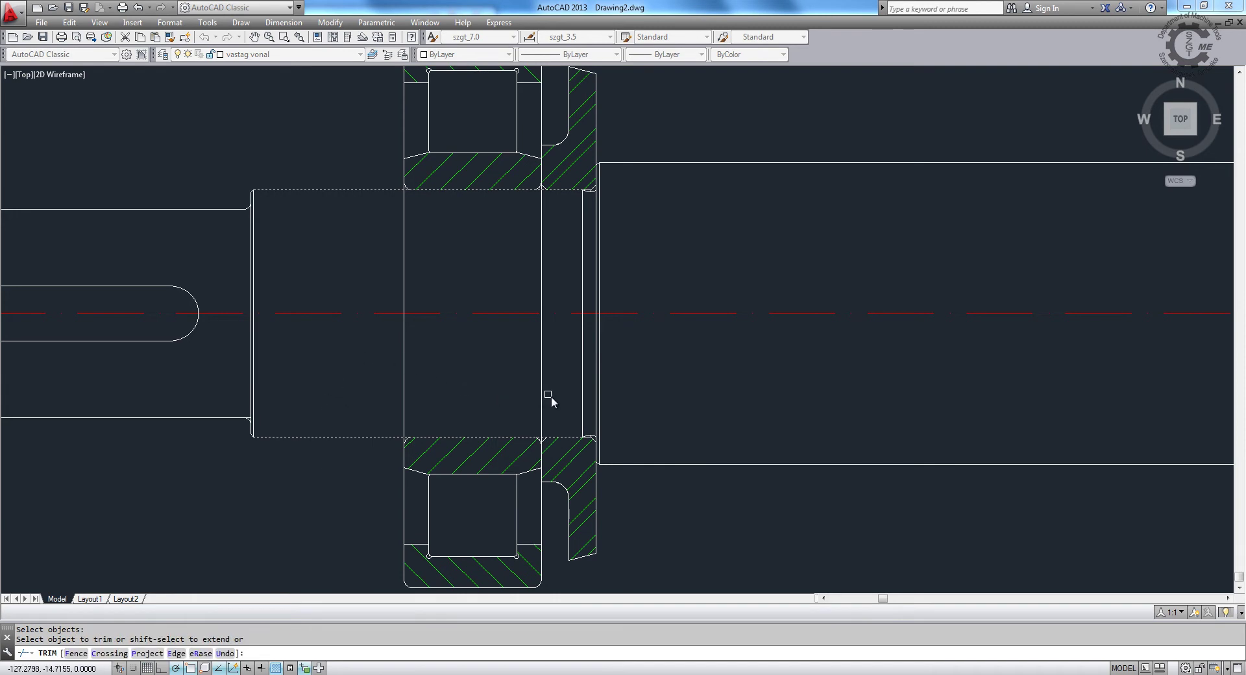
click(375, 375)
key(Return)
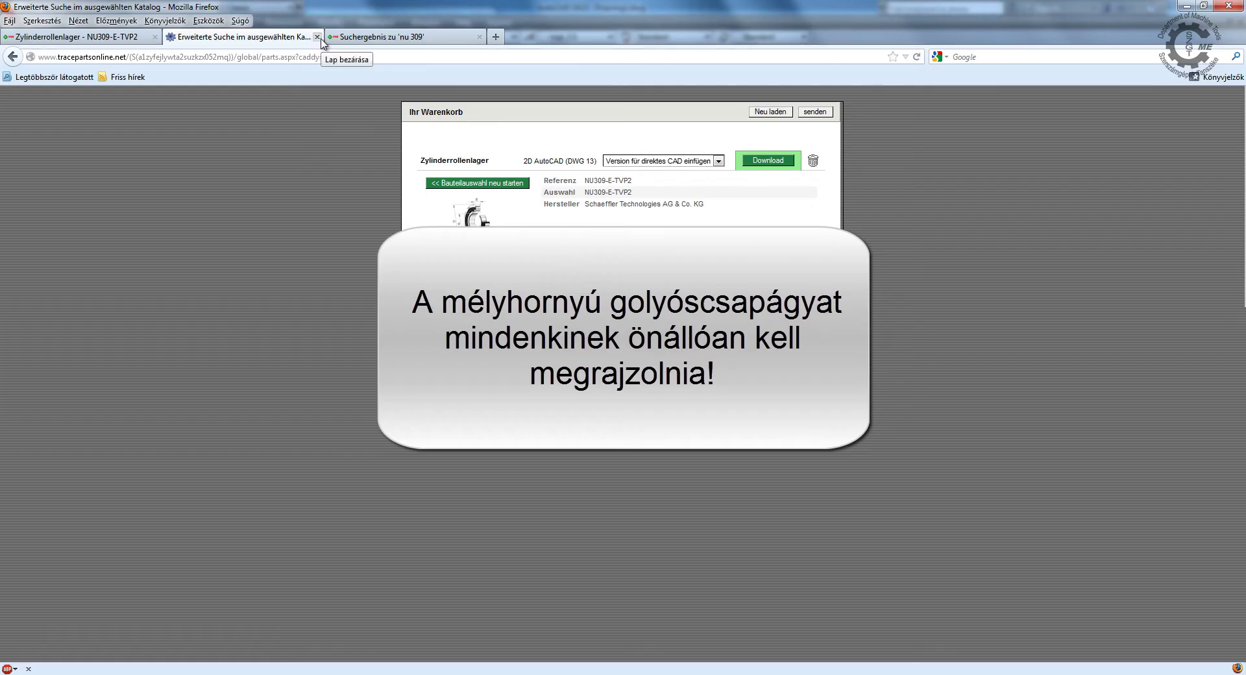
Step: Search 6309 in Schaeffler medias, download its 2D AutoCAD drawing via TraceParts, and open the DWG
click(79, 37)
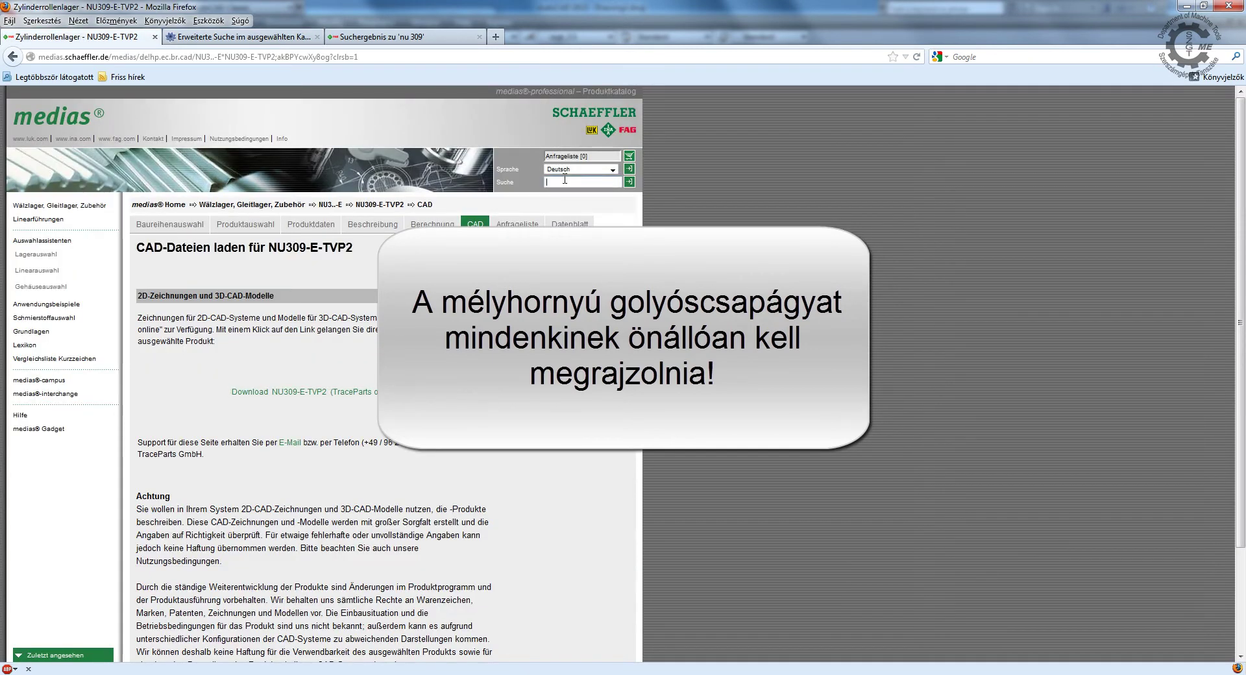
text(6309)
key(Return)
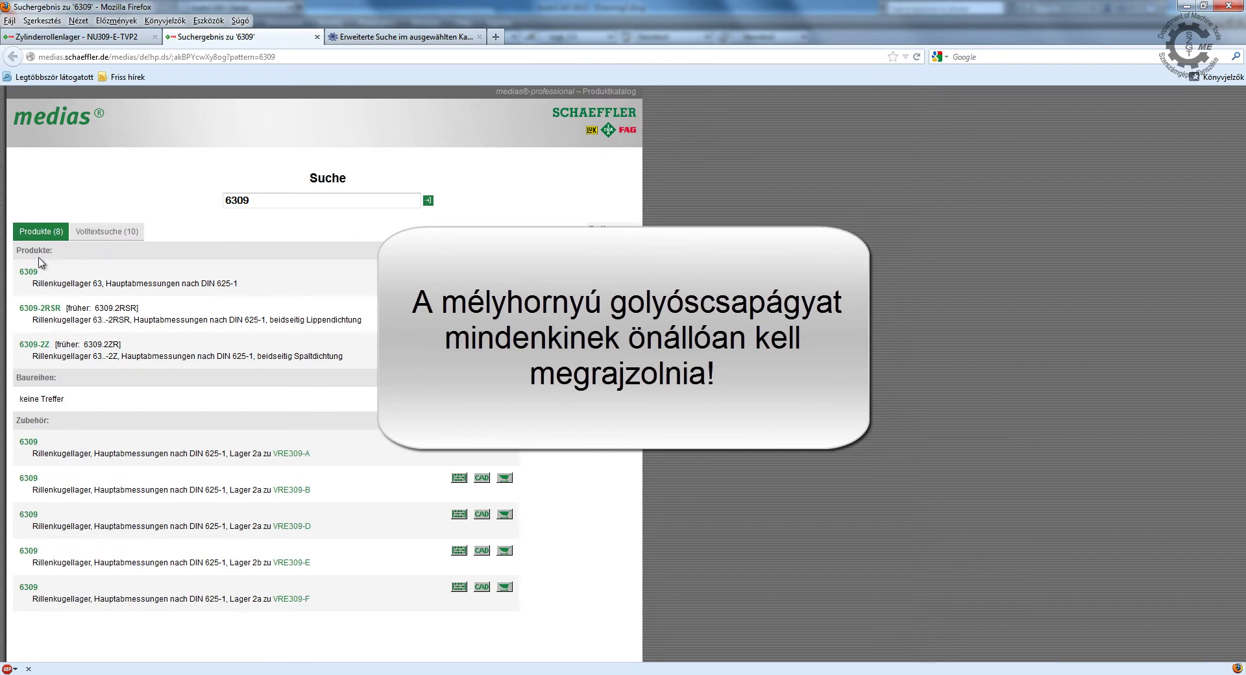
click(91, 37)
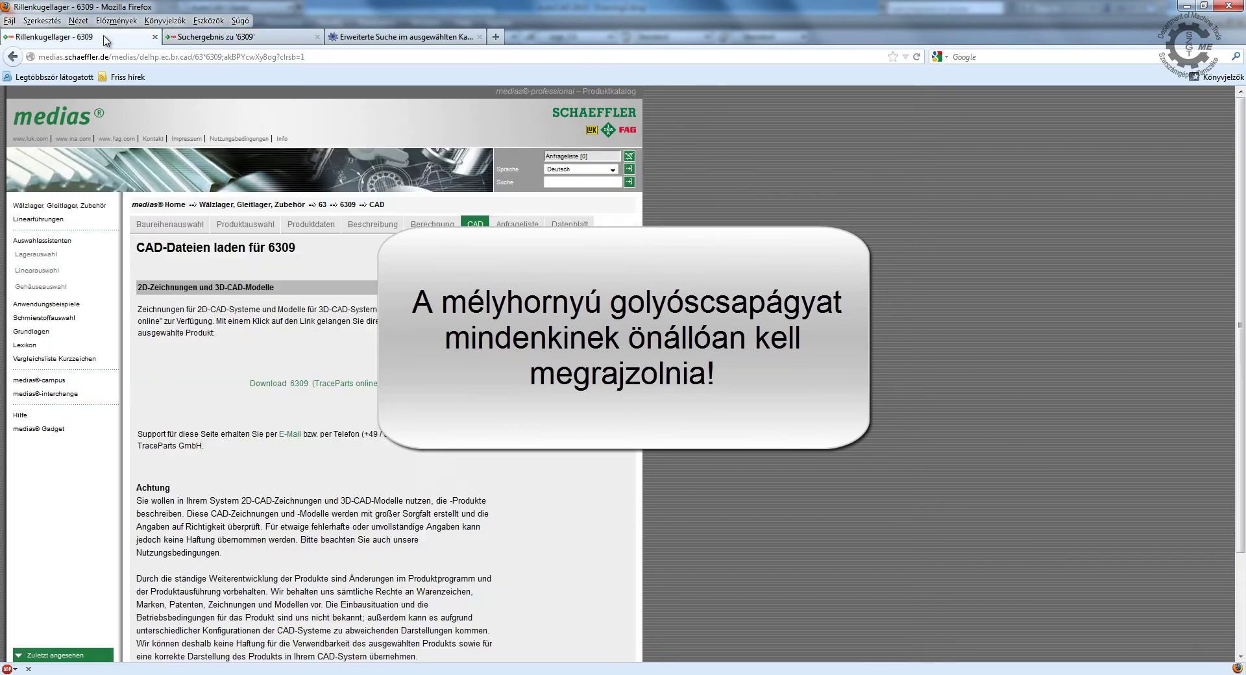
click(310, 384)
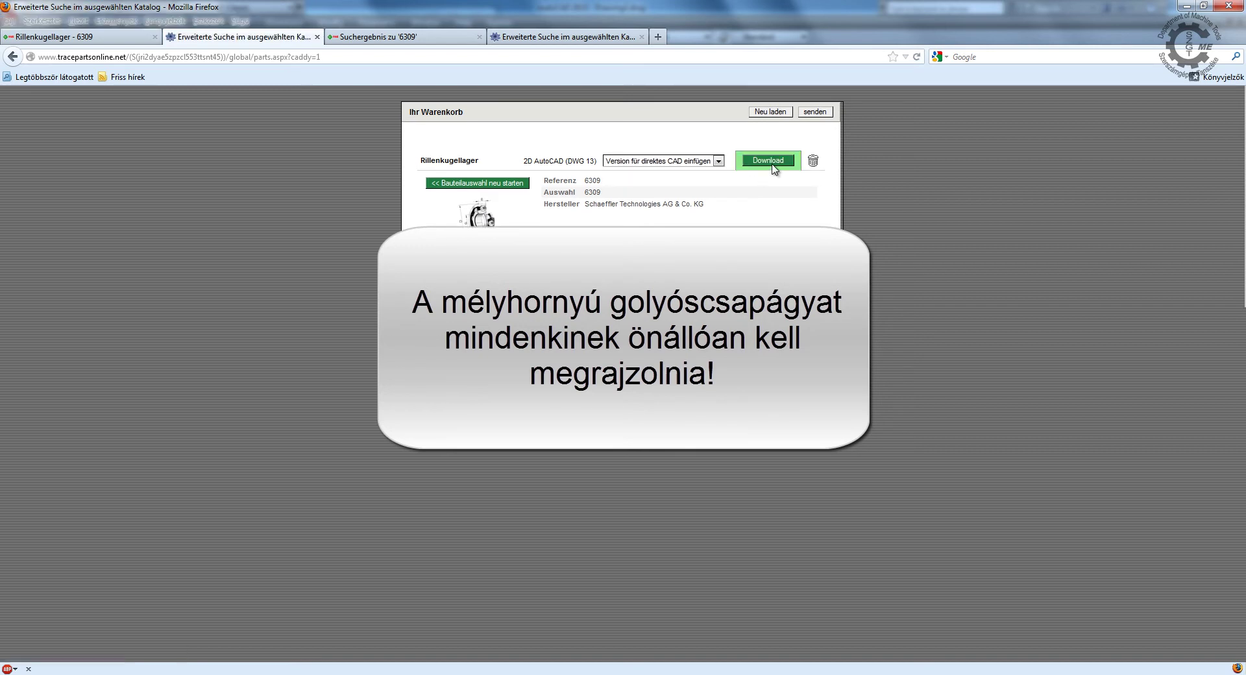
click(772, 166)
click(341, 462)
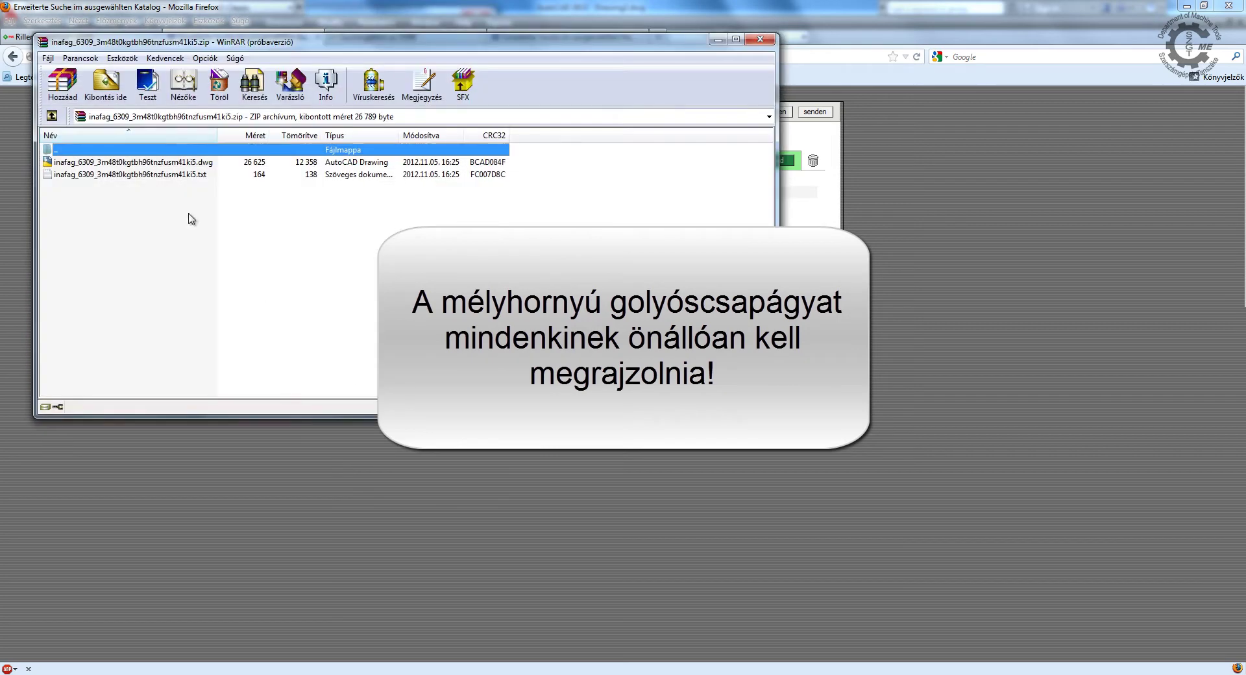
double_click(194, 158)
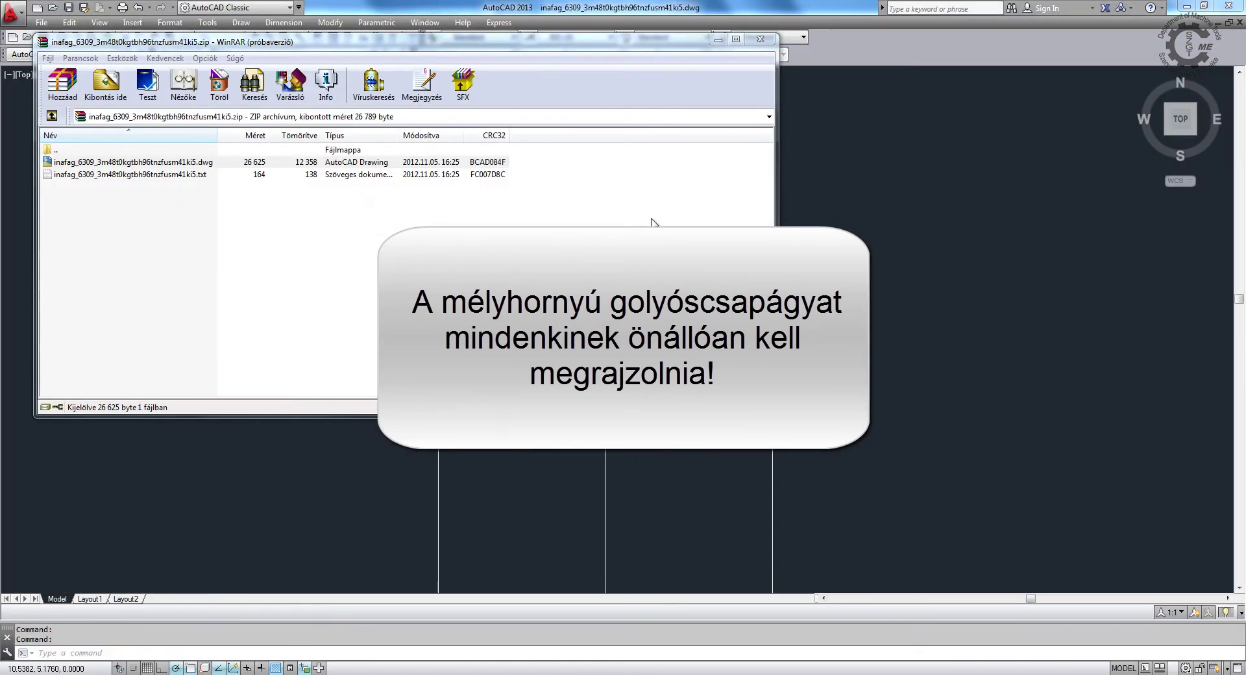
Step: Close WinRAR, copy the entire 6309 bearing section with a base point, then close its drawing
click(769, 39)
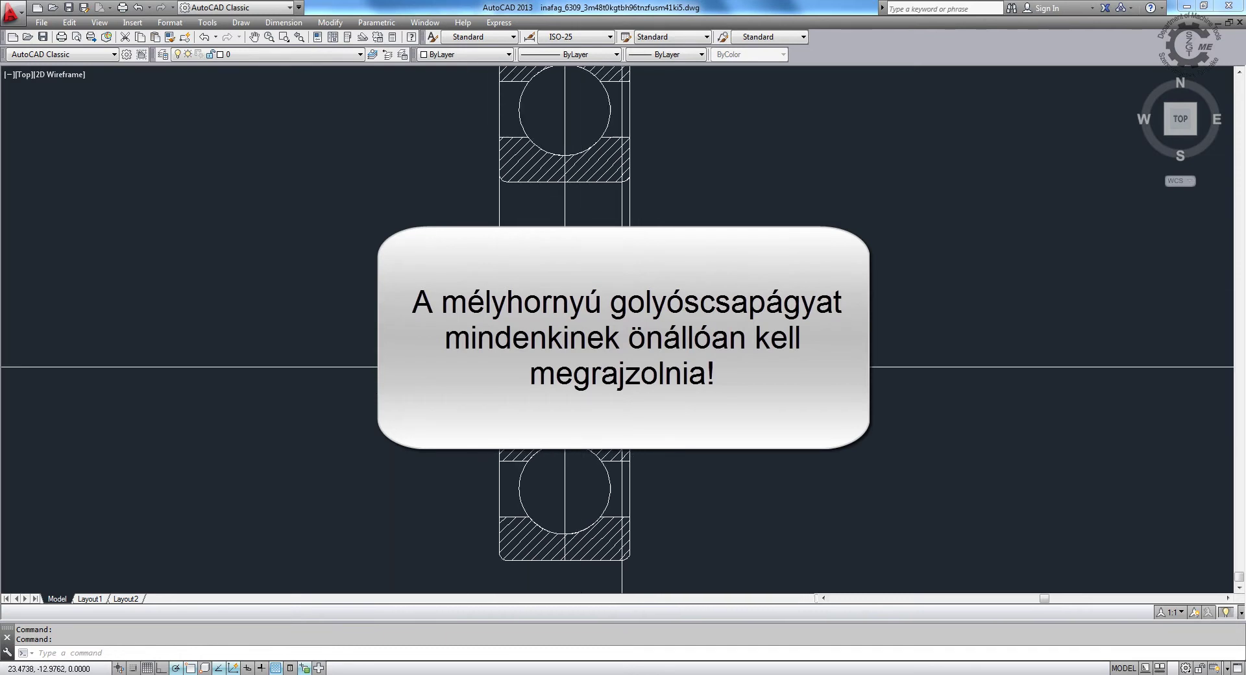
click(557, 284)
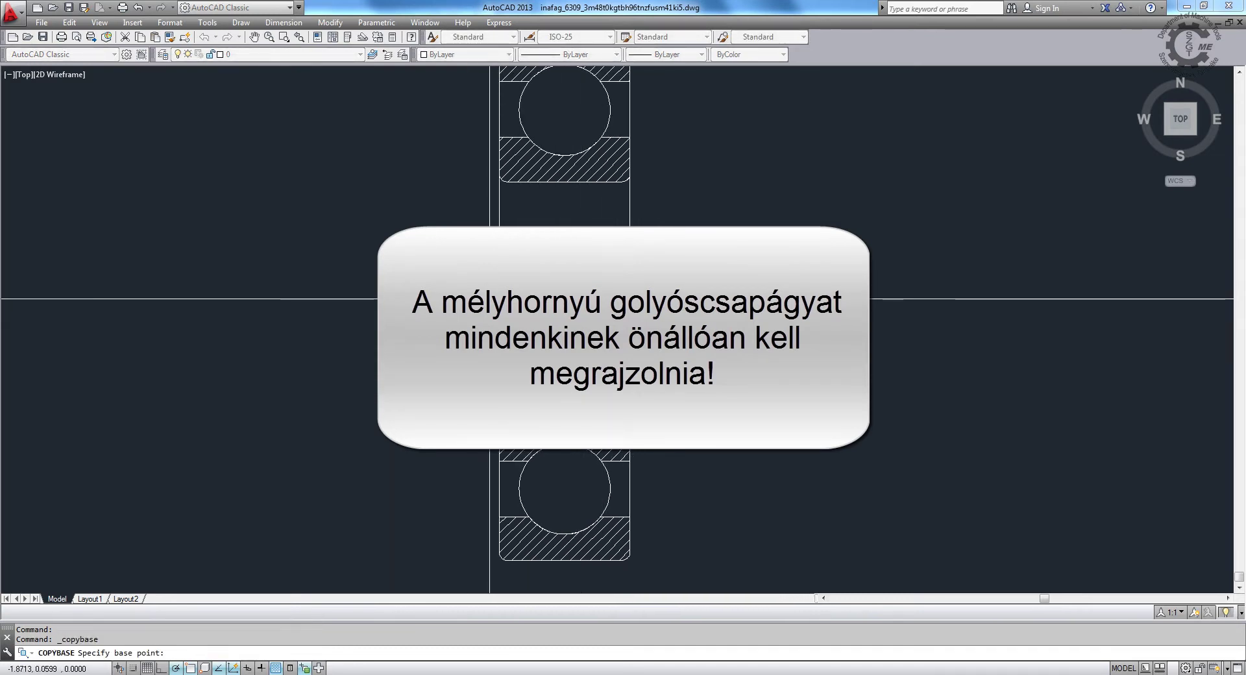
click(682, 567)
click(493, 390)
middle_drag(493, 390, 716, 587)
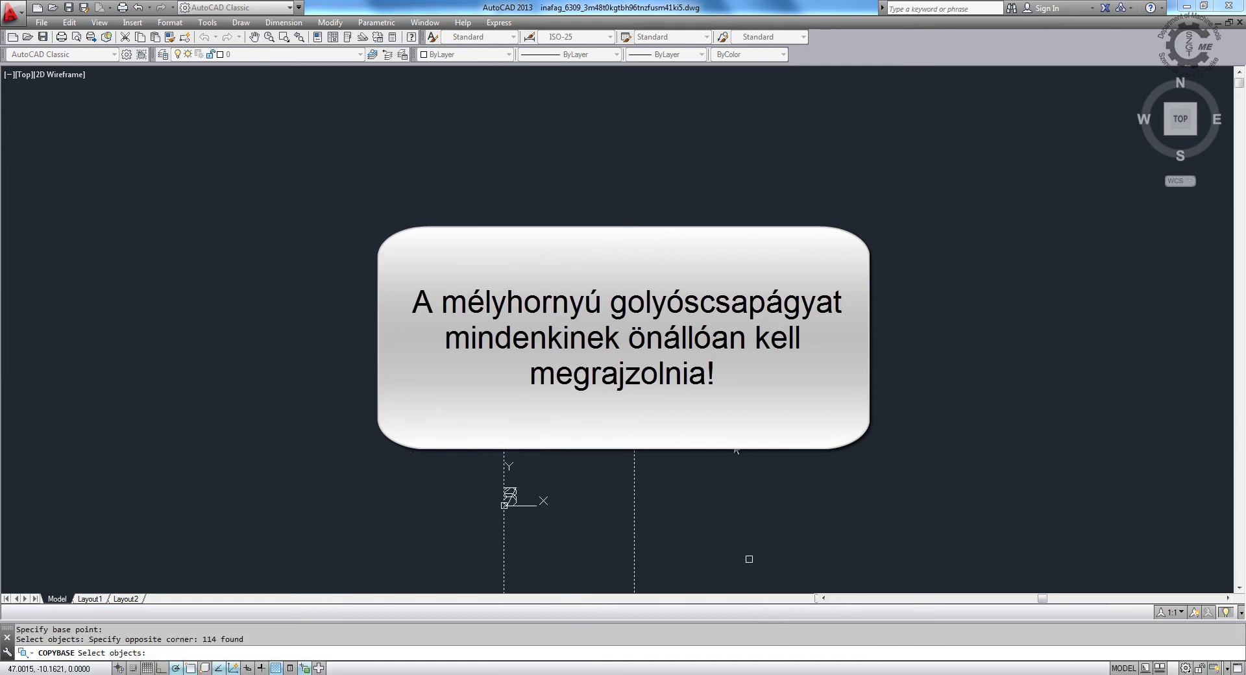
click(716, 587)
click(421, 212)
key(Return)
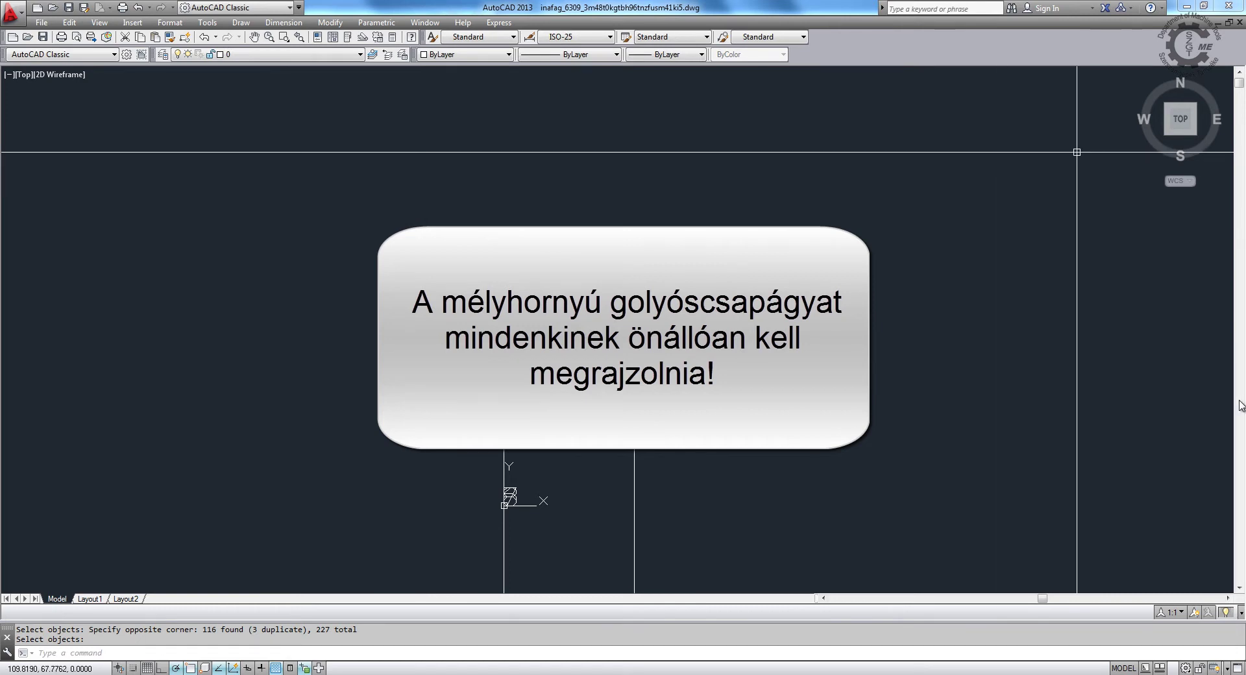
click(1239, 22)
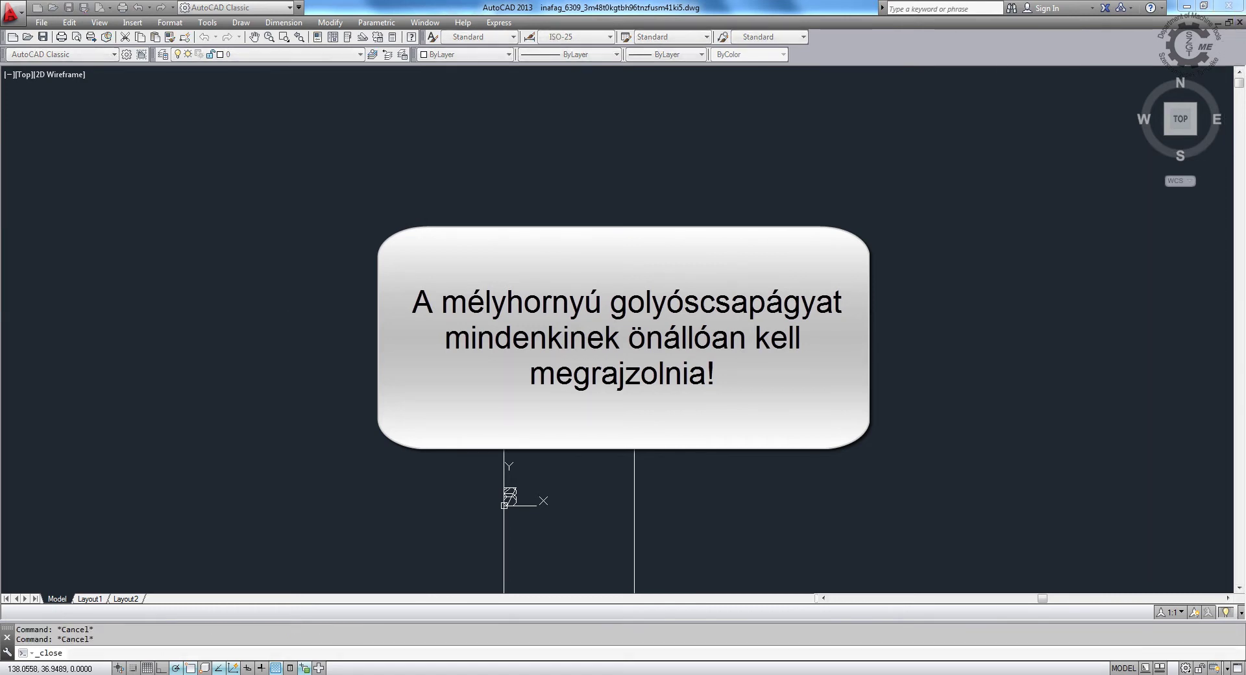
Step: Paste the copied 6309 ball bearing section into the shaft drawing
scroll(3, 260, down, 2)
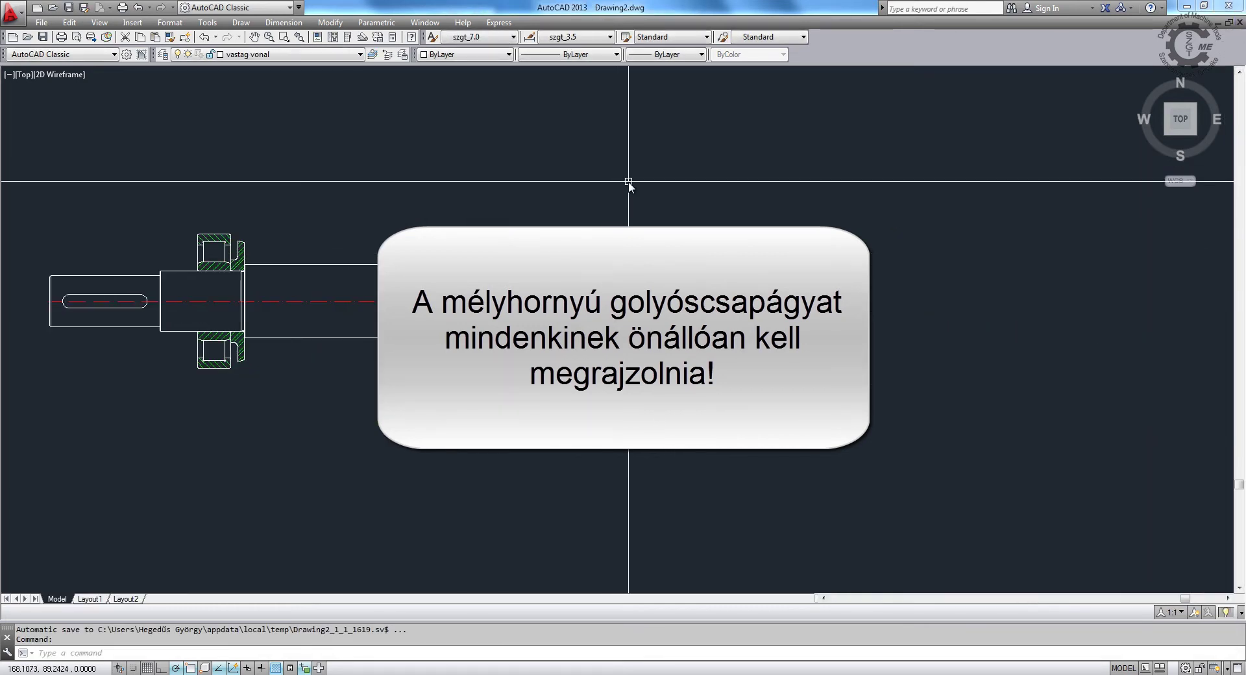
key(ctrl+v)
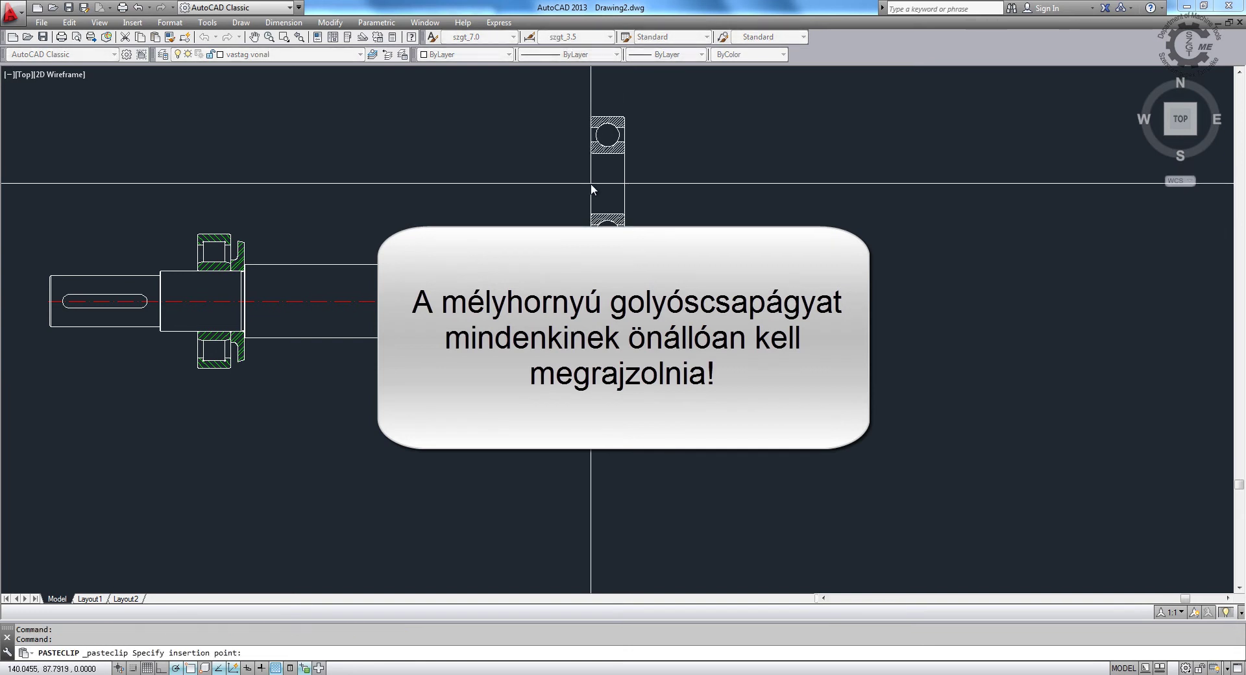
click(267, 264)
scroll(301, 264, up, 5)
scroll(300, 264, up, 3)
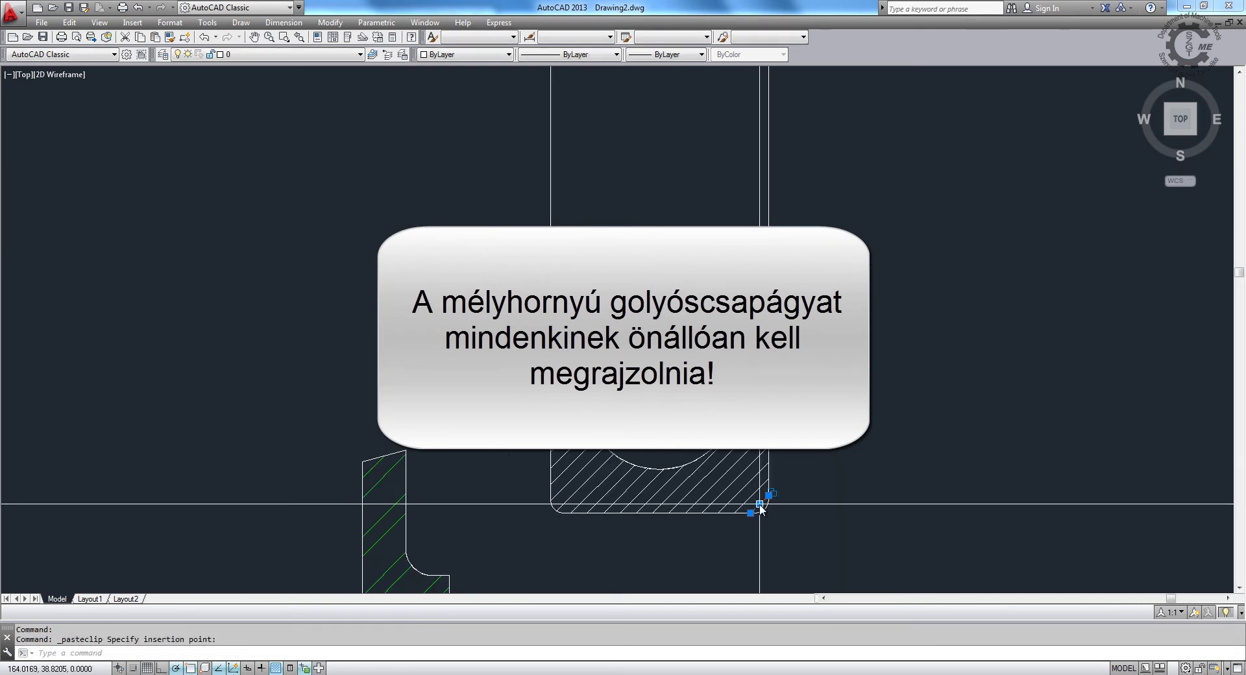
Step: Window-select the hatch lines in the bearing's ring sections
click(759, 503)
click(760, 504)
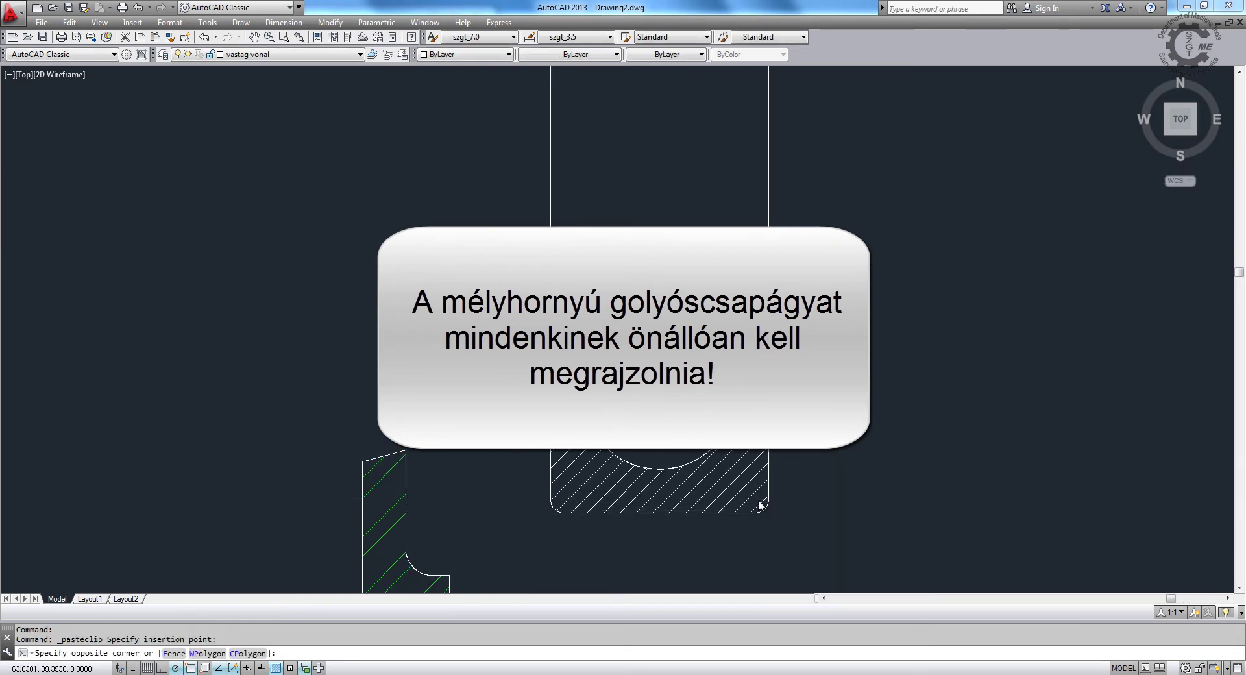
click(573, 464)
scroll(574, 465, up, 5)
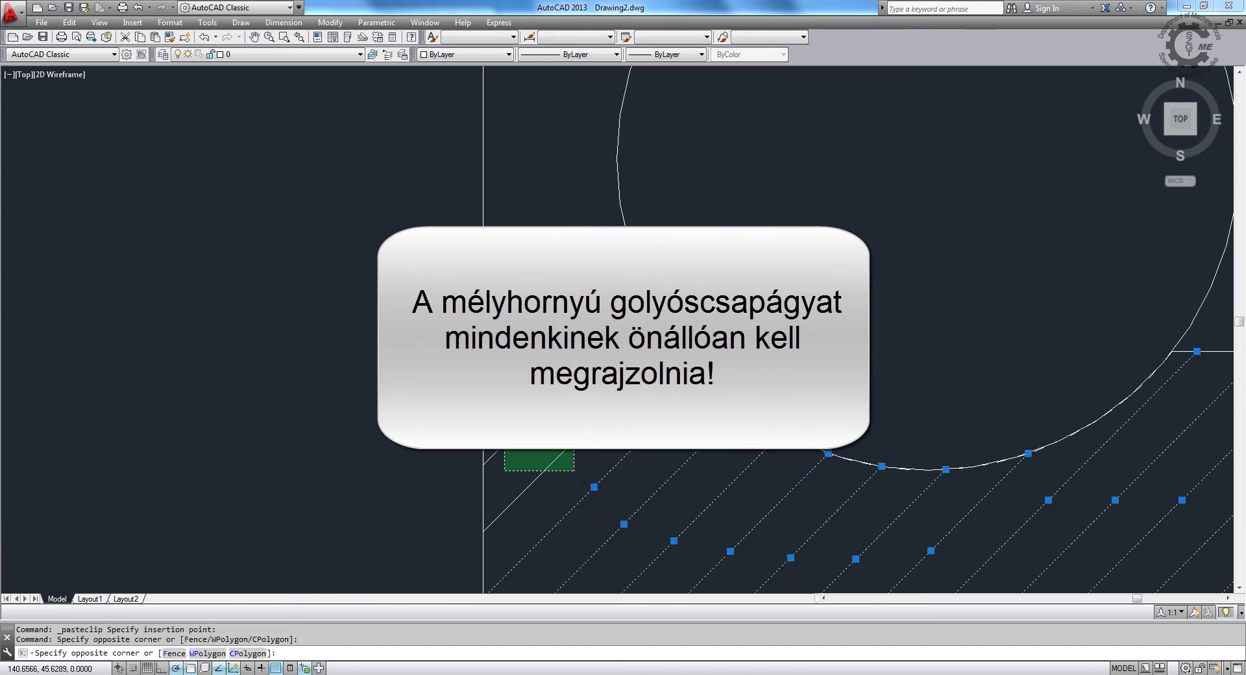
key(Escape)
scroll(538, 454, down, 5)
middle_drag(704, 265, 746, 428)
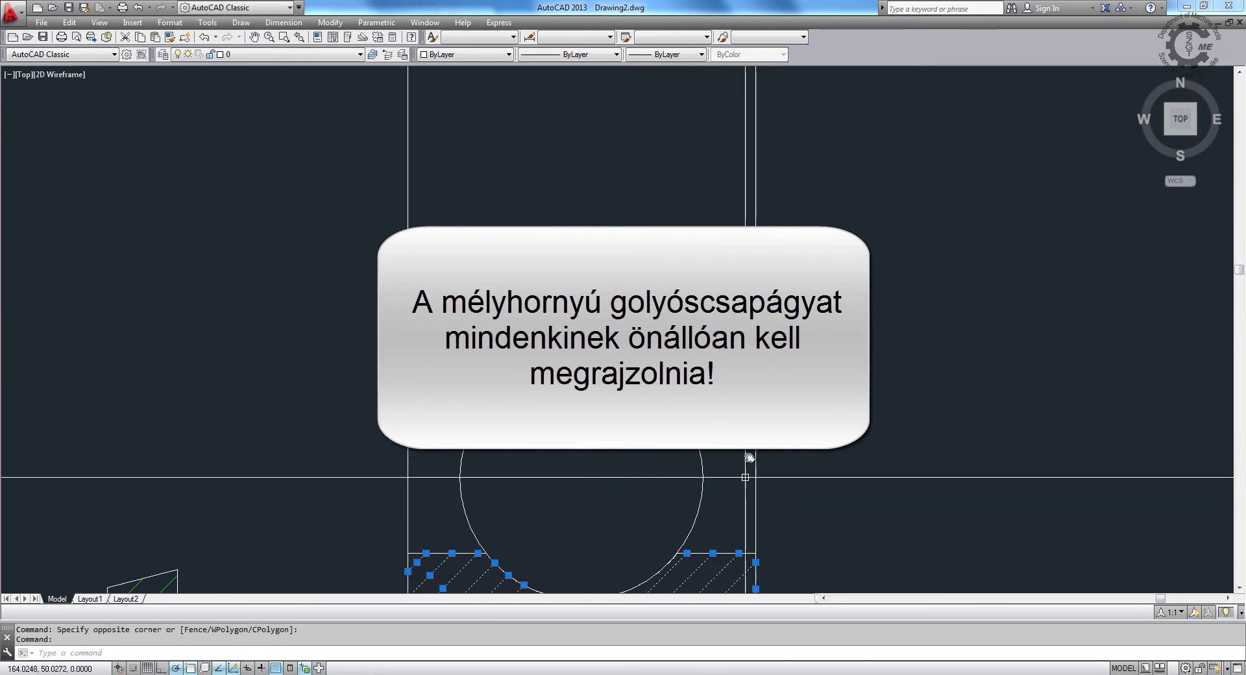
click(746, 397)
click(697, 320)
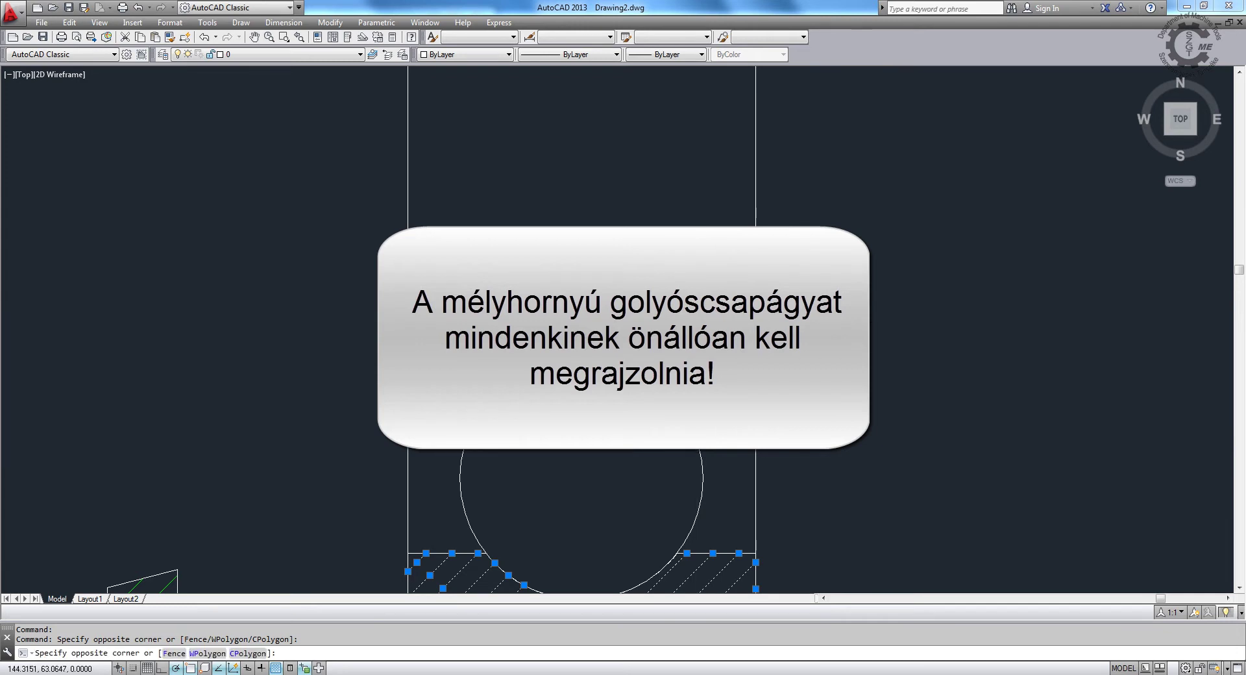
click(329, 353)
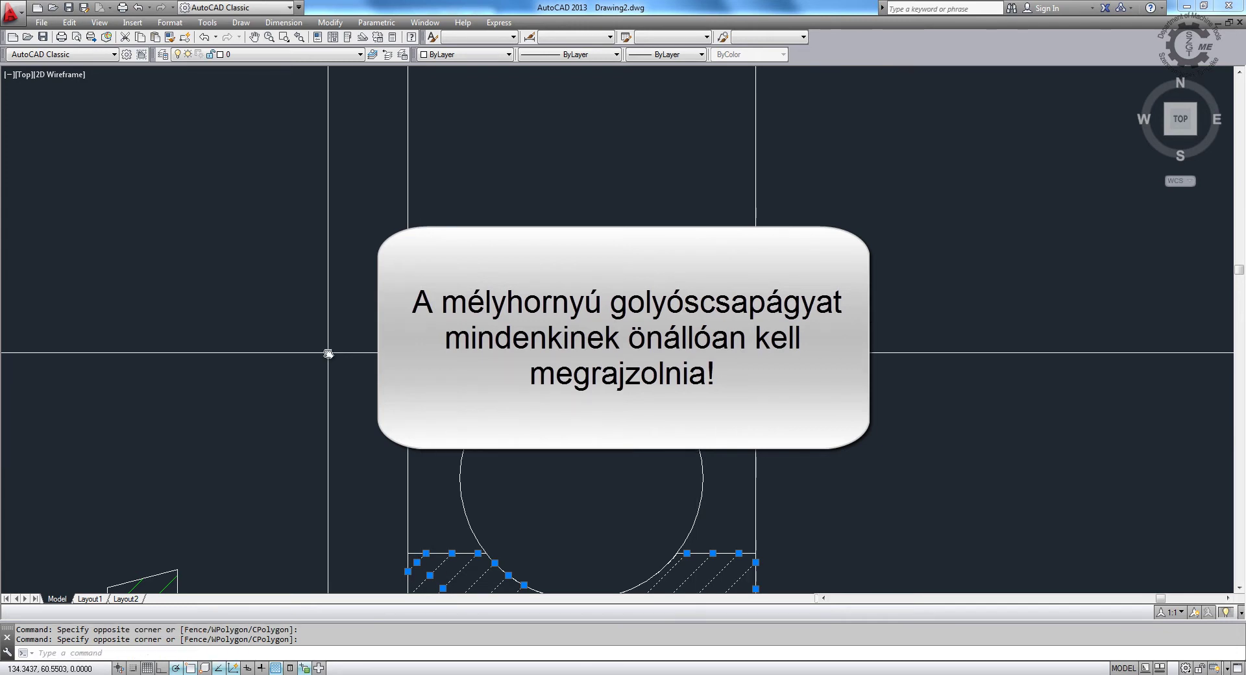
scroll(328, 353, down, 5)
scroll(692, 450, up, 8)
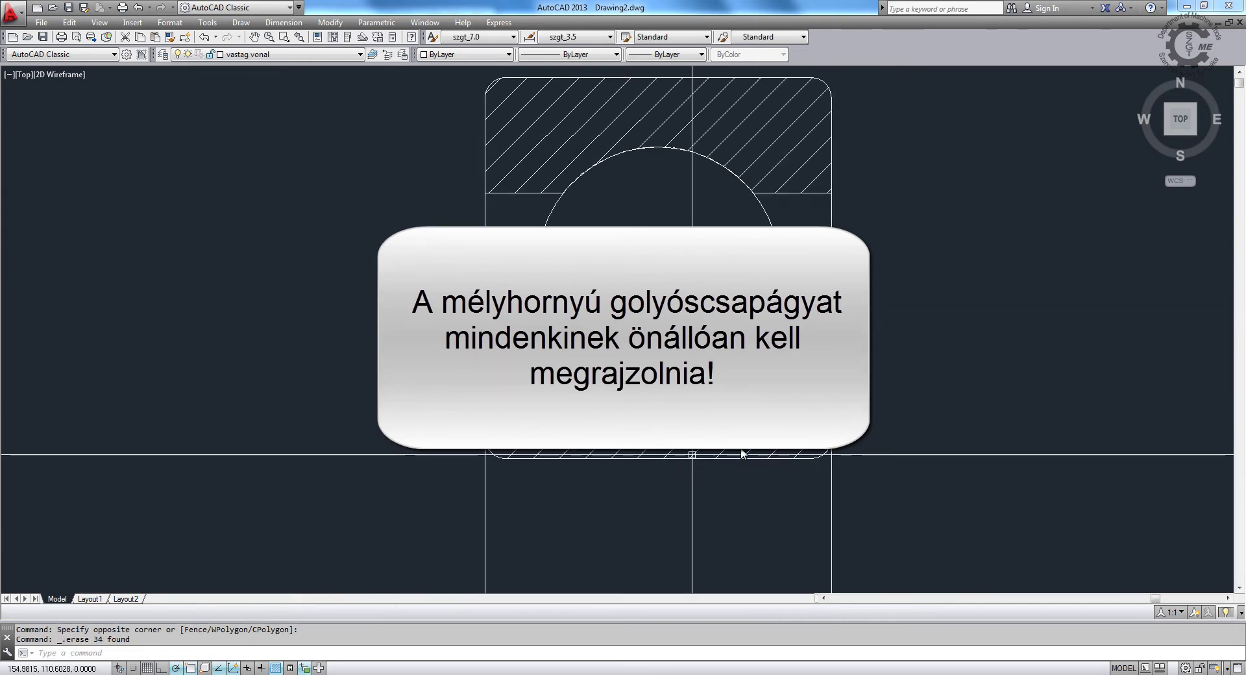
Step: Add the upper and right-side hatch lines to the selection and delete them
click(819, 449)
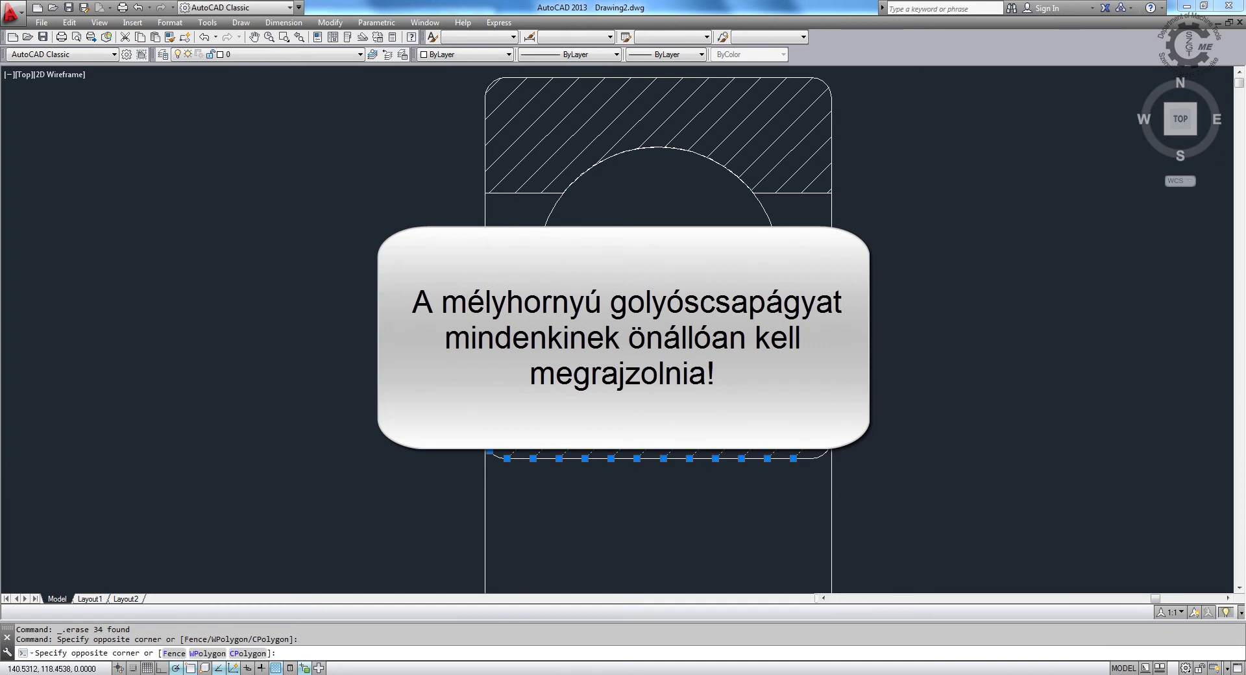
scroll(811, 187, up, 2)
scroll(798, 186, up, 3)
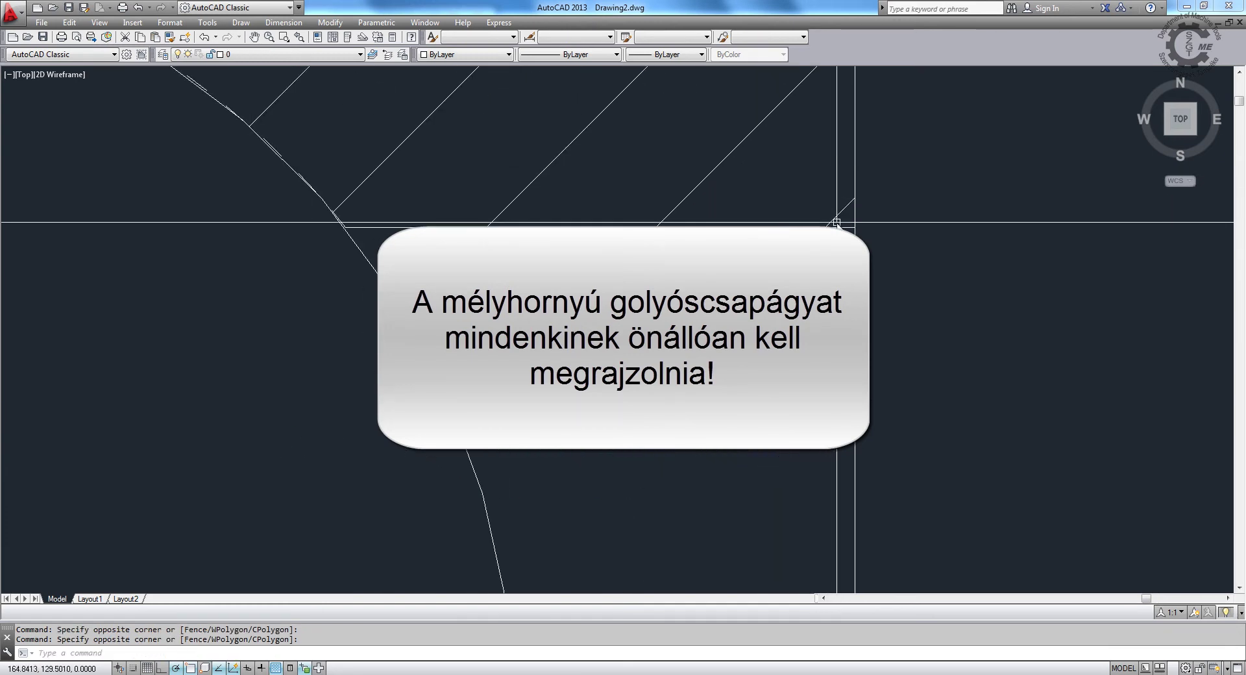
click(790, 190)
scroll(790, 190, down, 3)
click(707, 94)
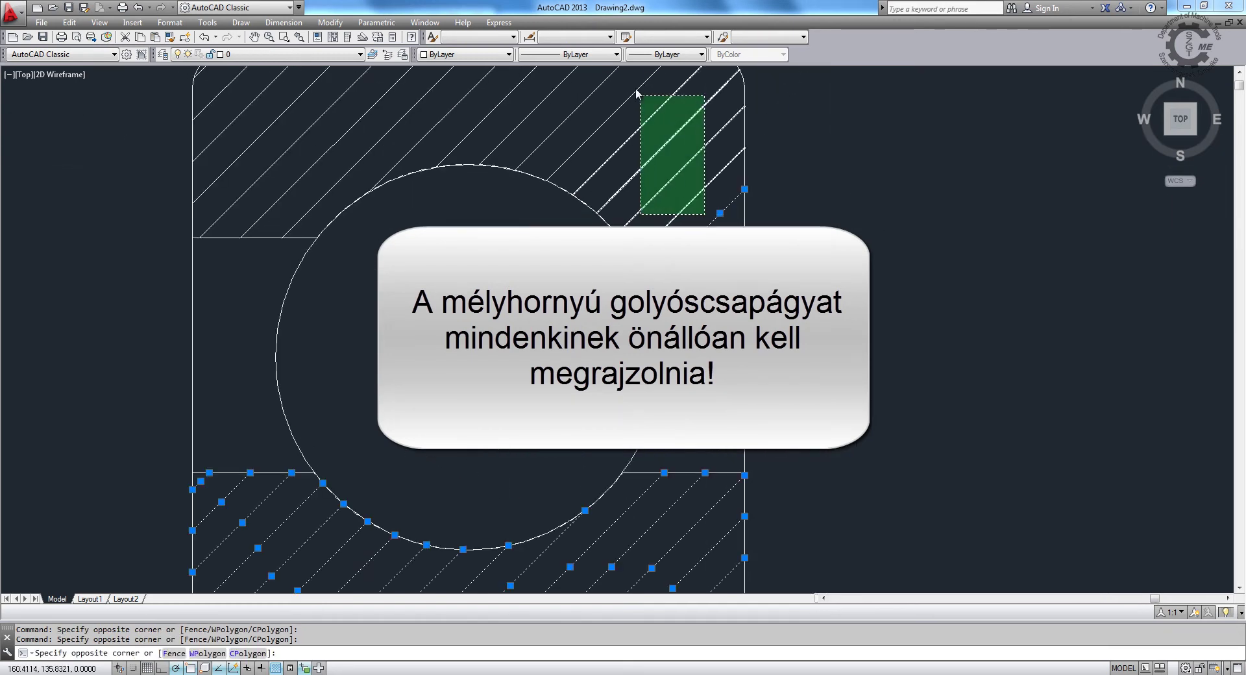
click(645, 137)
middle_drag(645, 136, 826, 418)
click(827, 446)
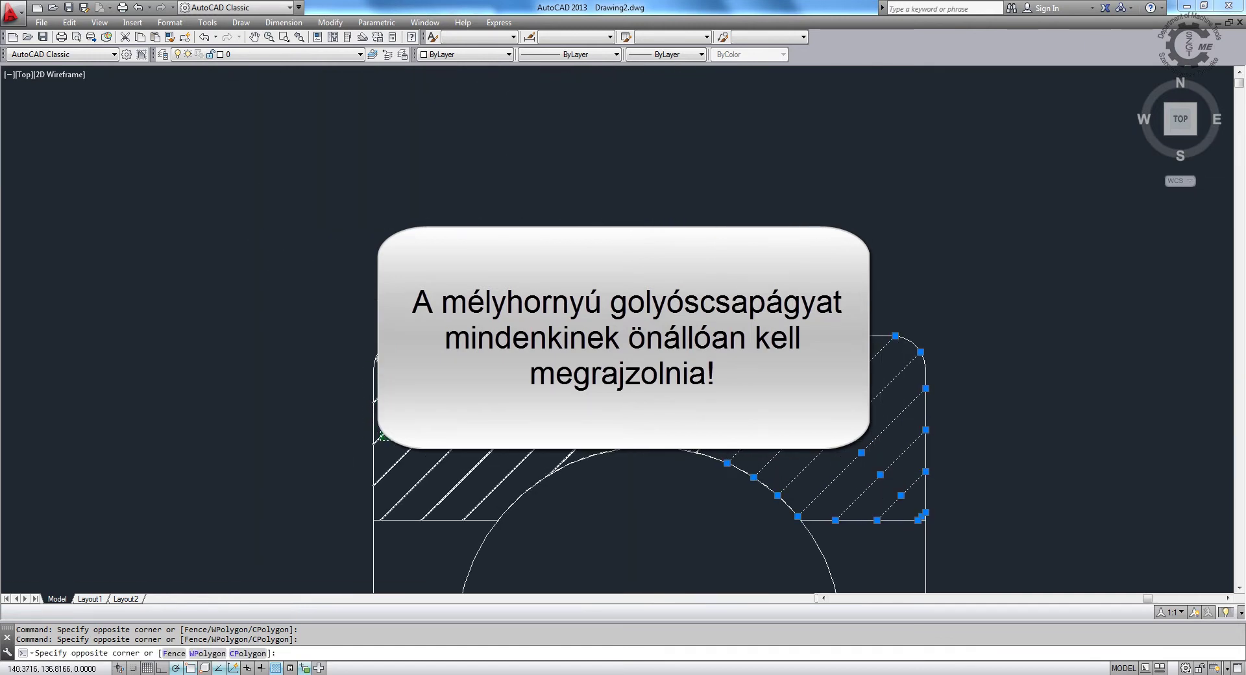
scroll(376, 354, up, 5)
click(380, 352)
scroll(373, 345, down, 8)
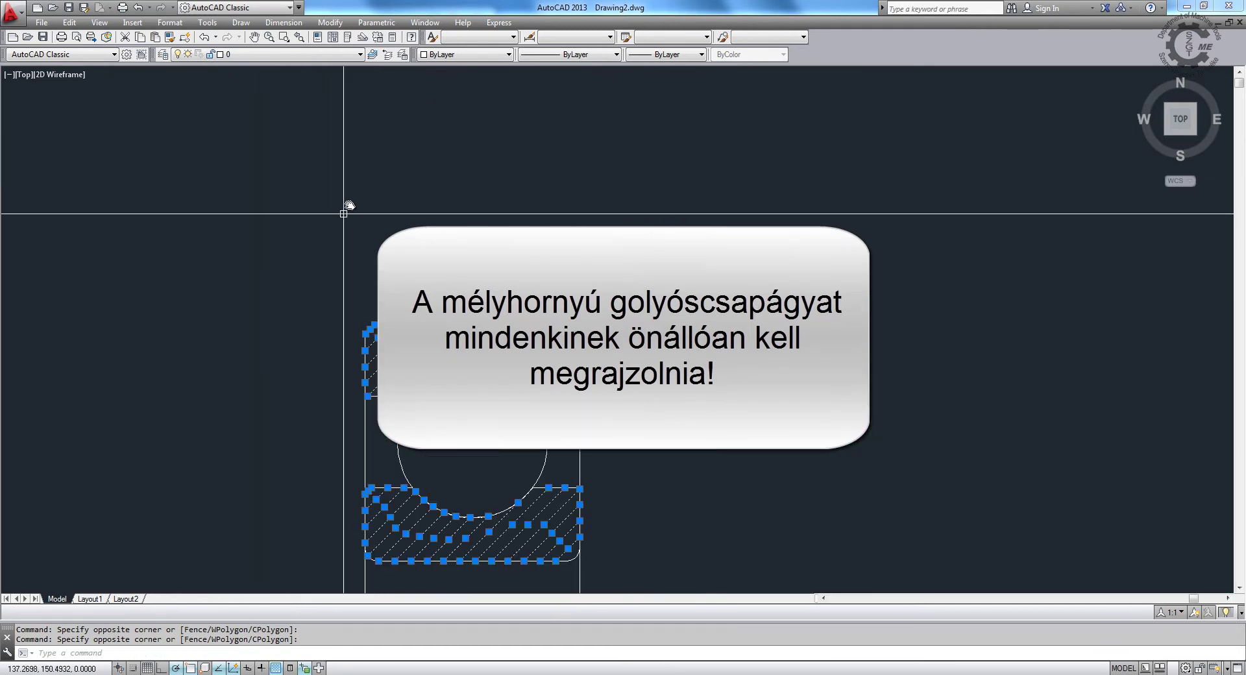
key(Delete)
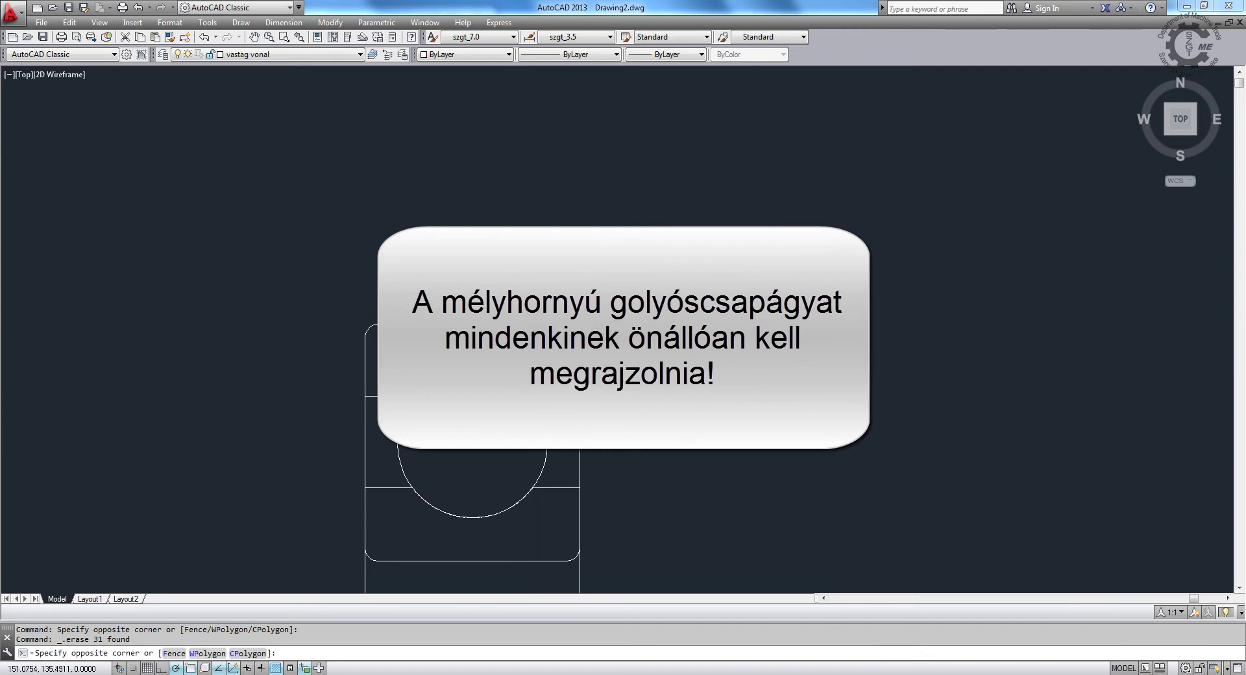
Step: Delete the leftover hatch pieces, then window-select the whole bearing outline
click(577, 342)
key(Delete)
scroll(577, 342, down, 4)
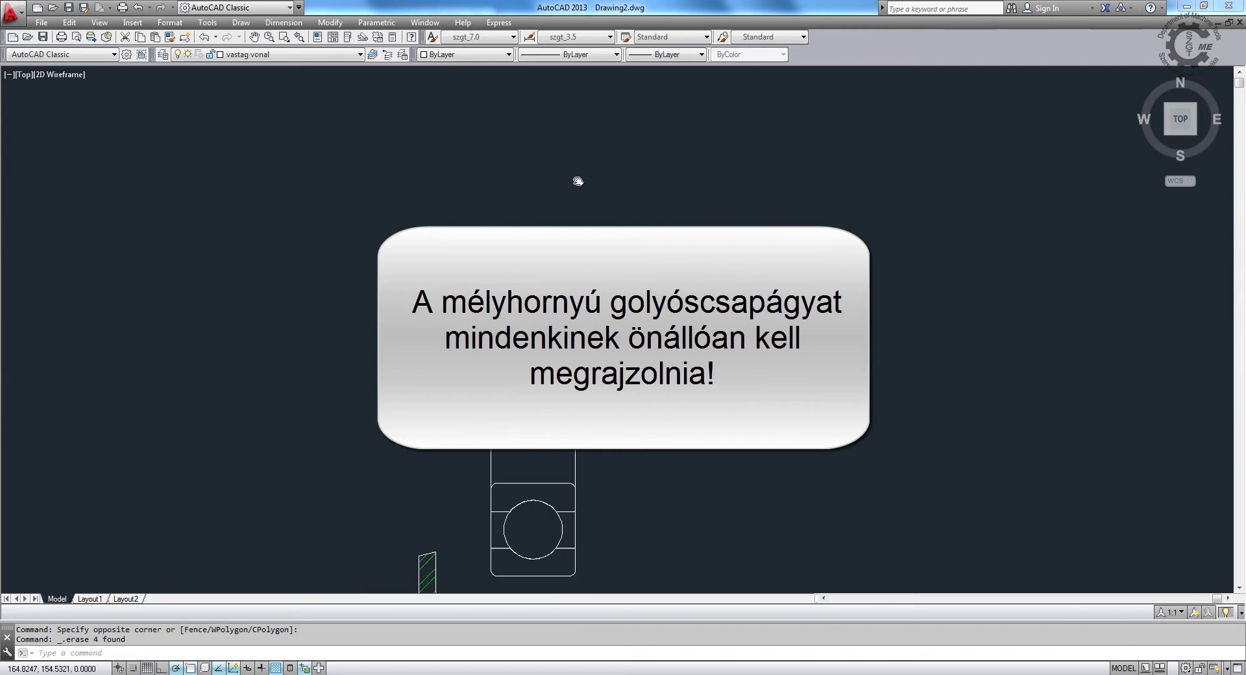
click(481, 167)
click(634, 567)
Step: Move the bearing to the vastag vonal layer and hatch its lower ring section with ANSI31
click(350, 54)
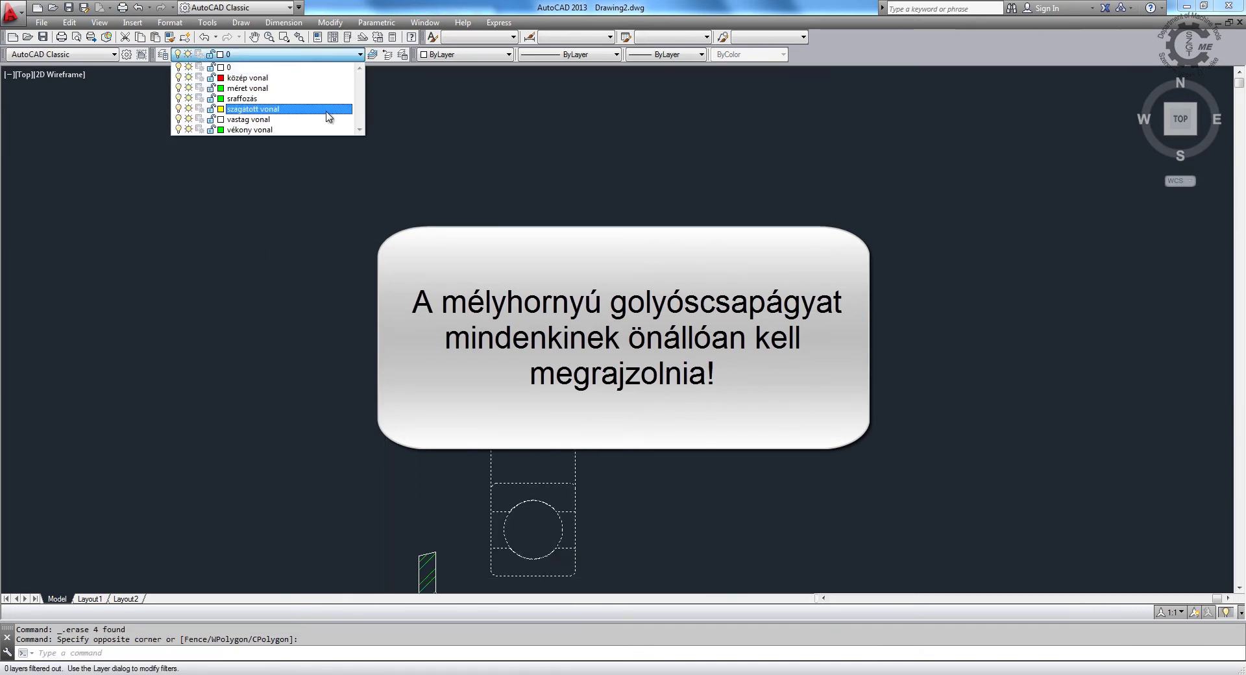
click(324, 118)
text(h)
key(Return)
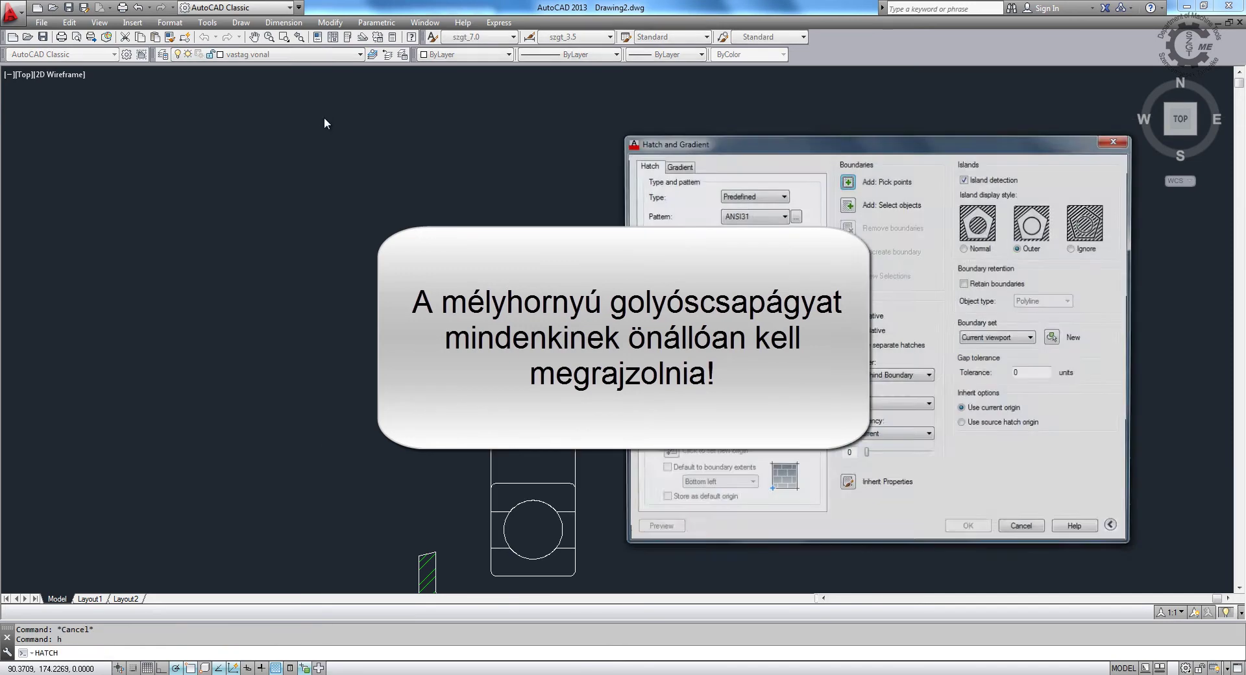
click(851, 190)
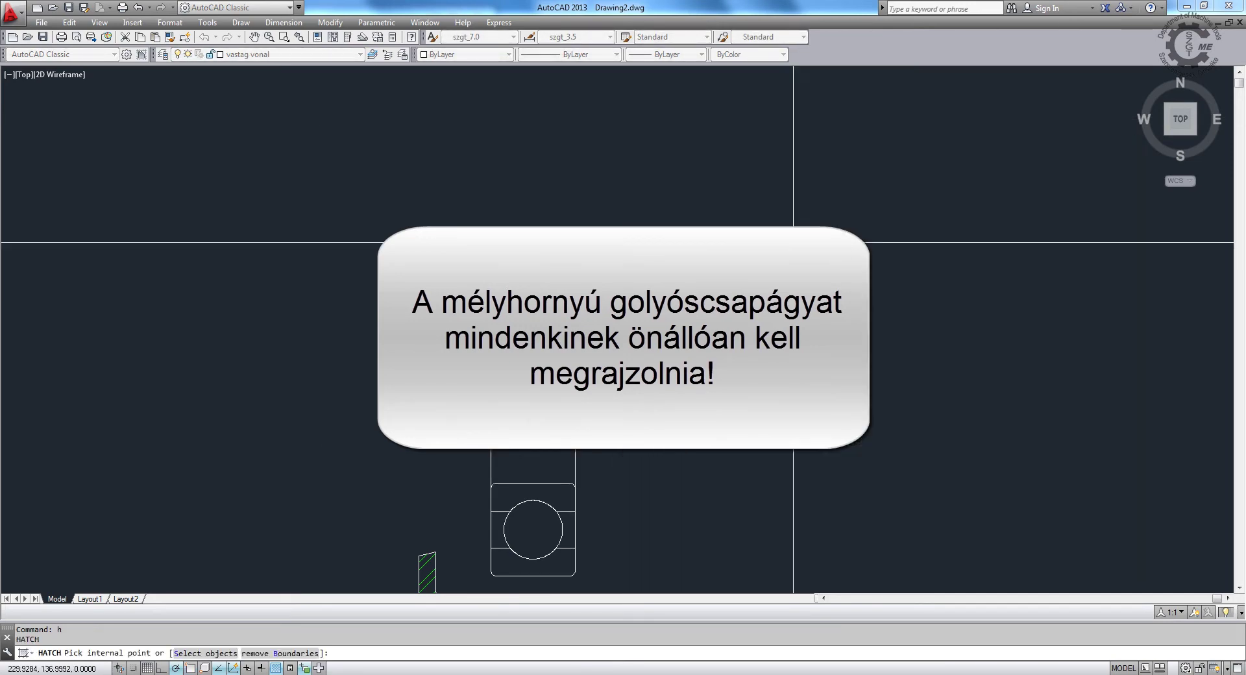
click(552, 569)
key(Return)
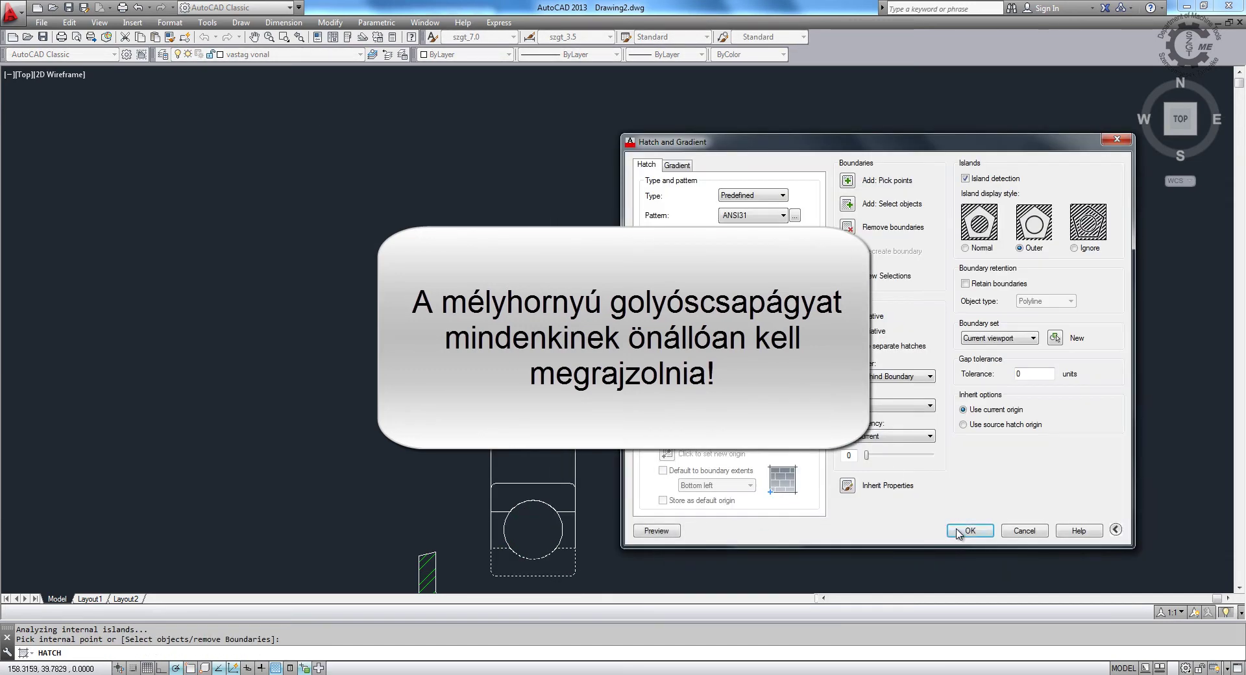
click(957, 533)
Step: Hatch the bearing's upper ring section with ANSI31 as well
key(Return)
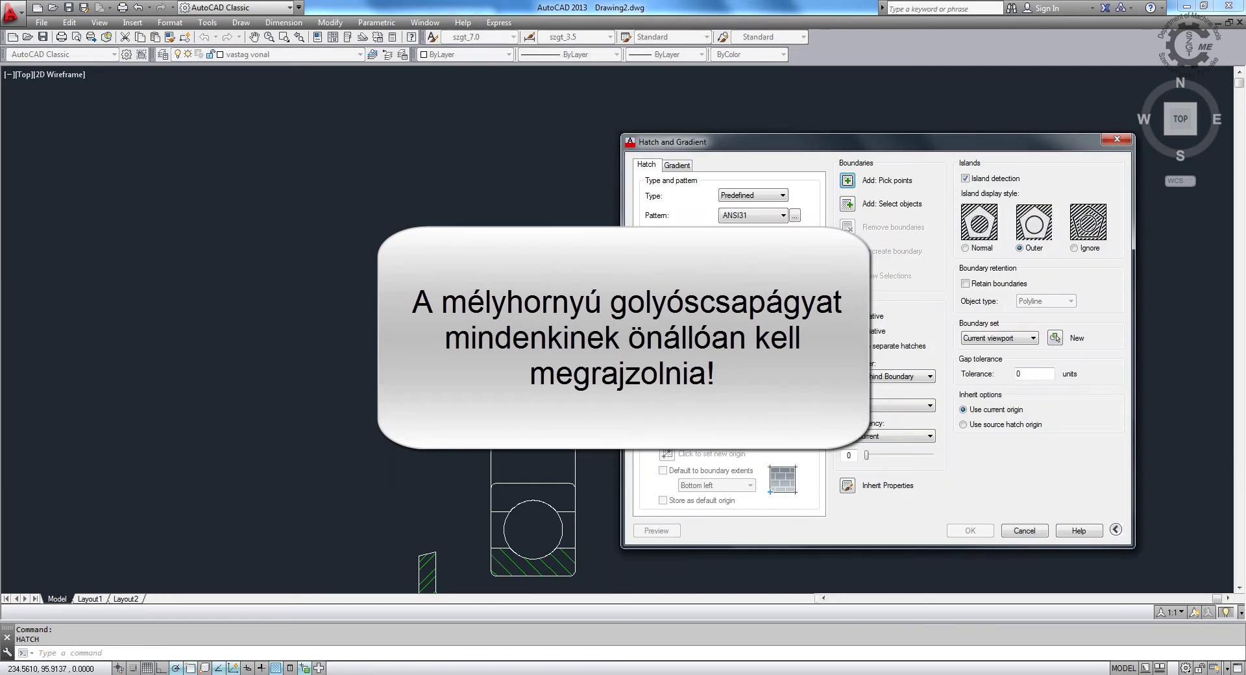
click(846, 182)
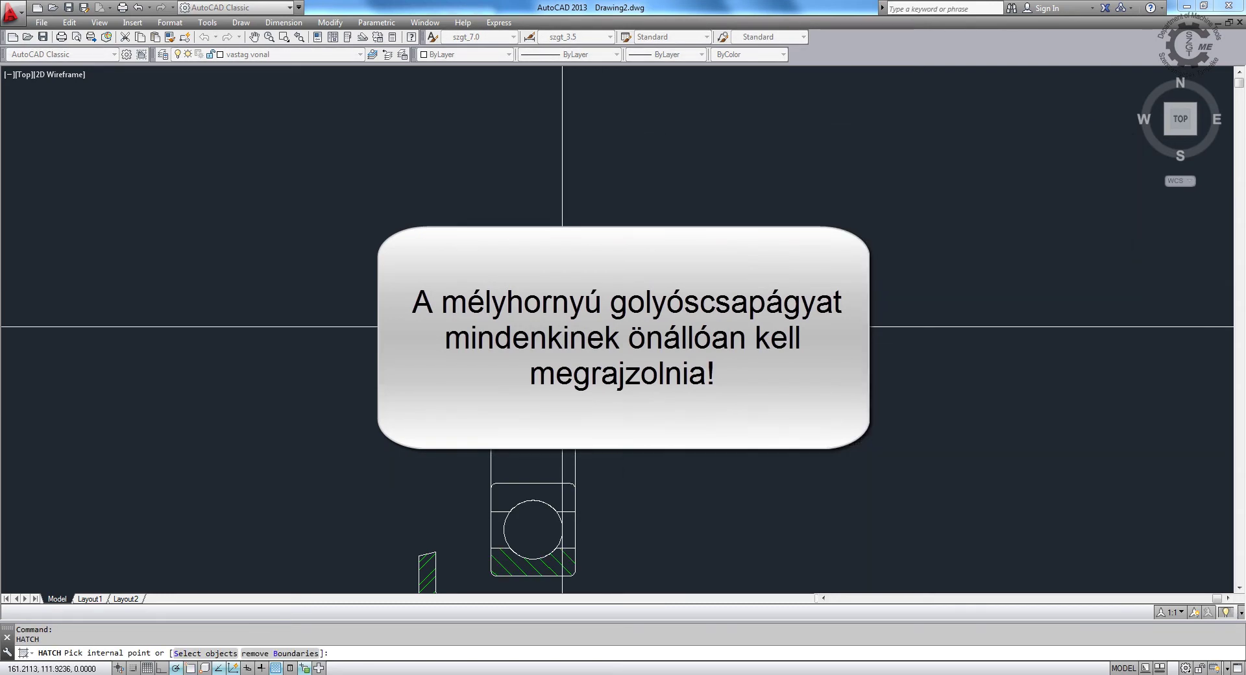
click(557, 496)
key(Return)
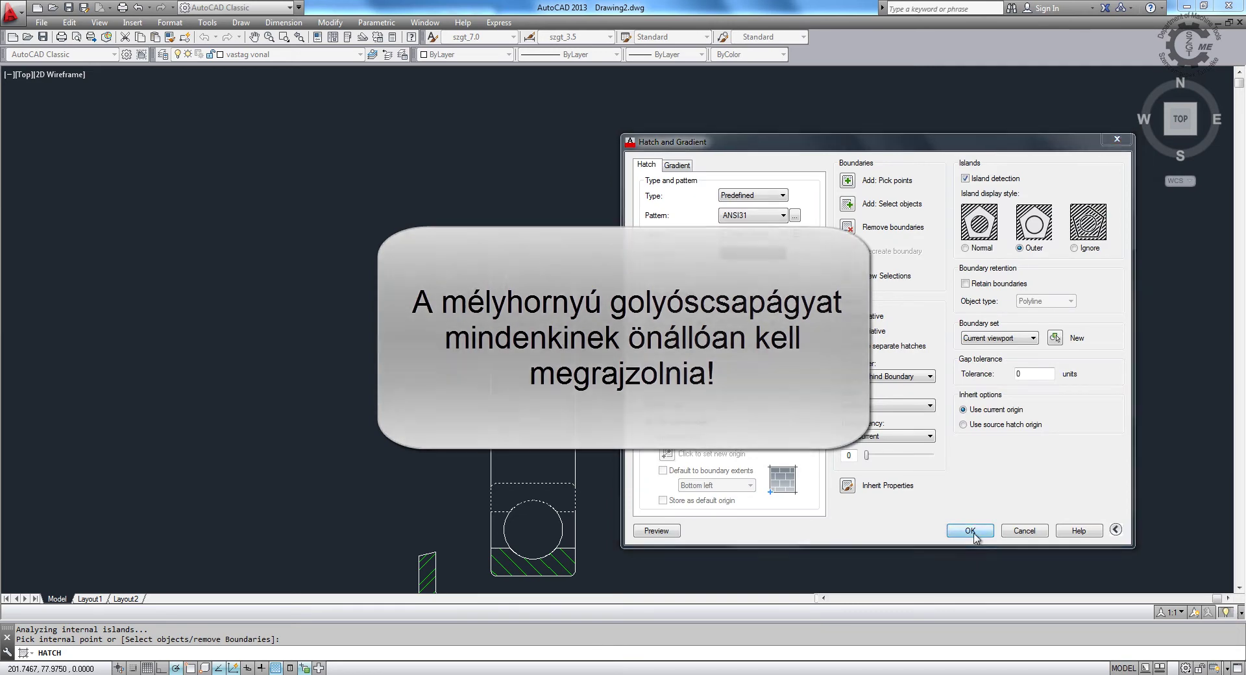
click(969, 530)
scroll(737, 138, down, 3)
text(m)
key(Return)
Step: Move the bearing by its left midpoint onto the right shaft journal beside the retaining ring
scroll(714, 356, up, 3)
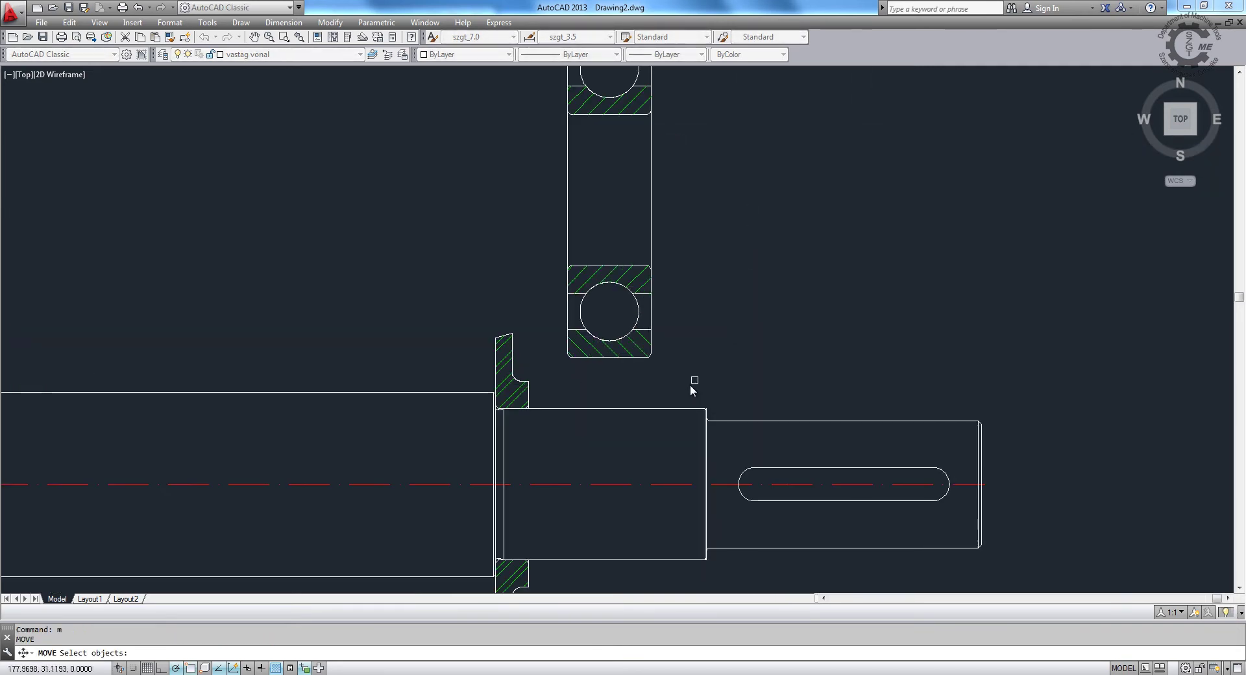
scroll(669, 454, up, 2)
click(672, 482)
click(542, 77)
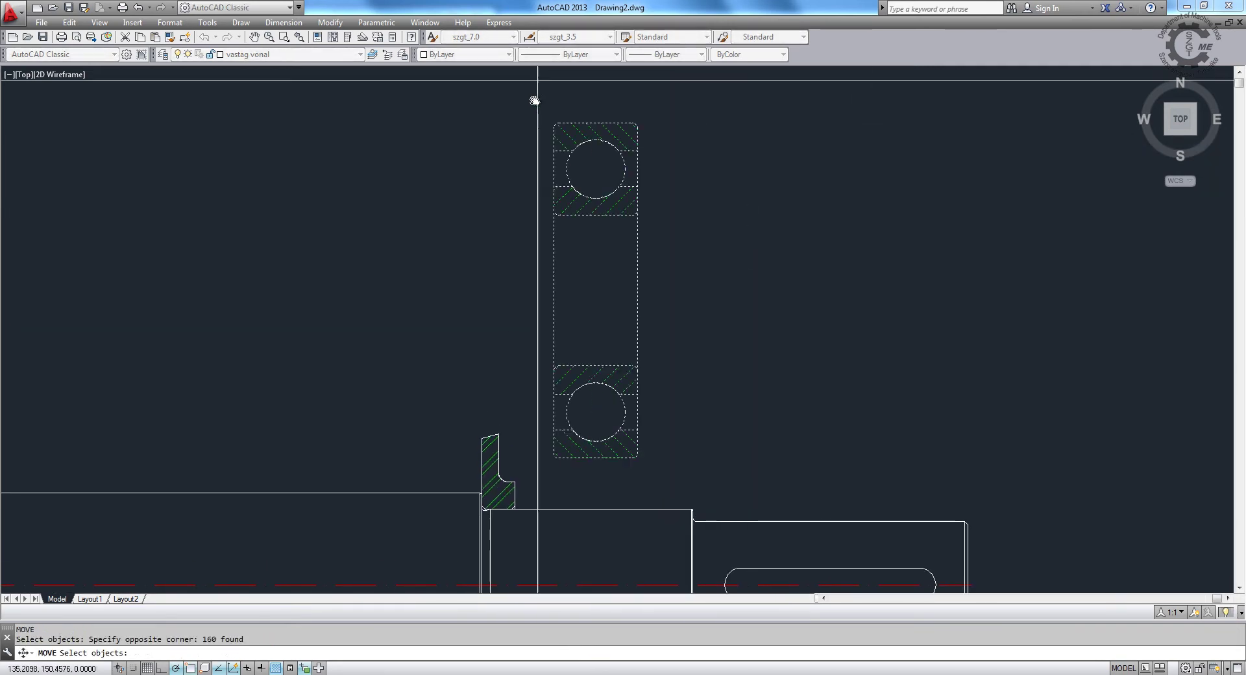
key(Return)
click(553, 290)
scroll(679, 188, down, 4)
scroll(660, 340, up, 6)
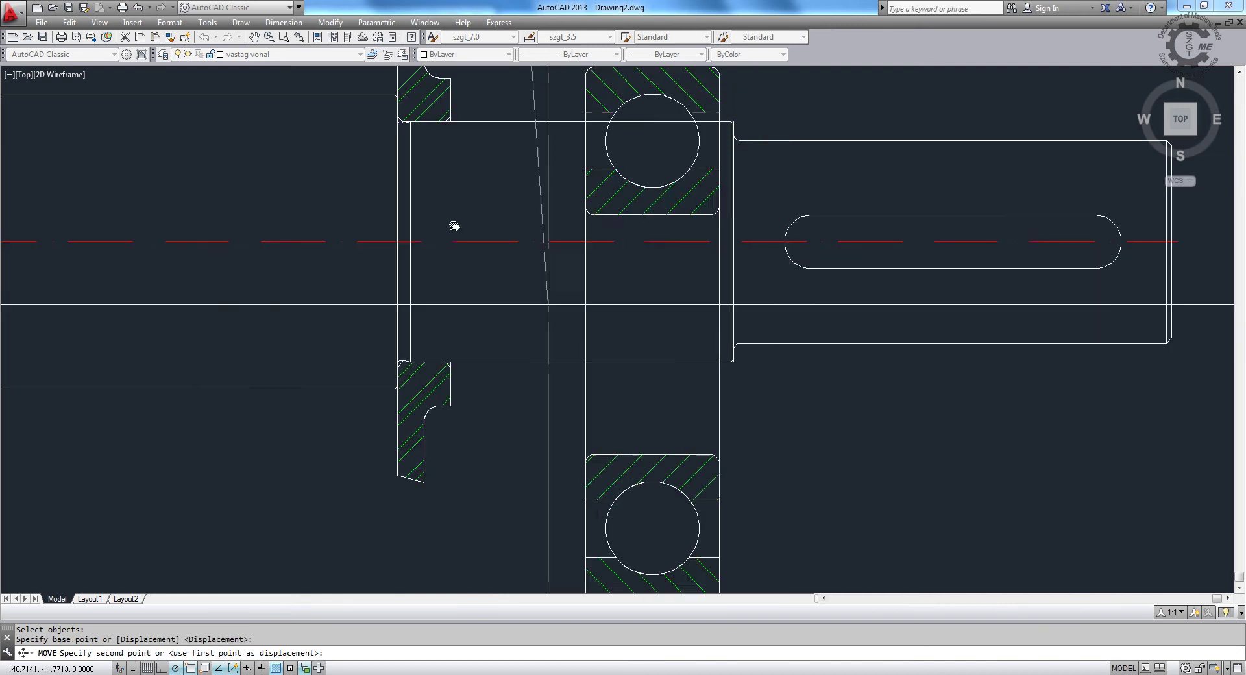
click(452, 239)
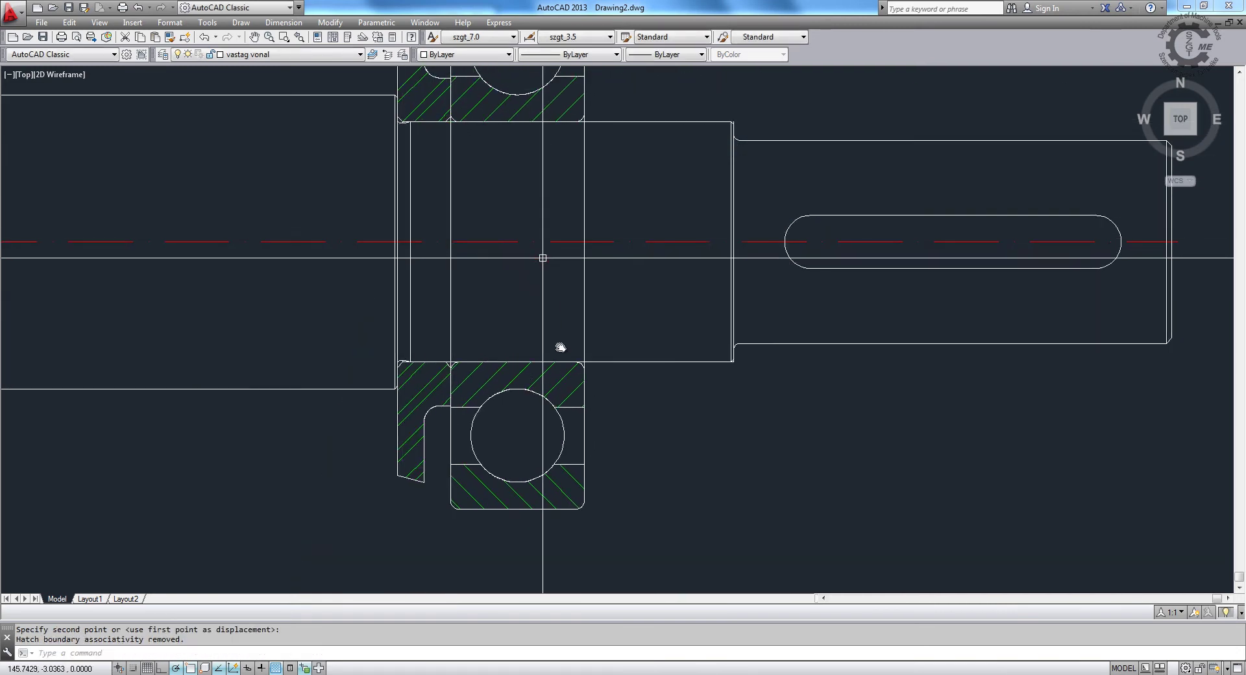
Step: Trim the bearing lines inside the shaft, using two shaft edges as boundaries
text(tr)
key(Return)
click(673, 492)
click(677, 174)
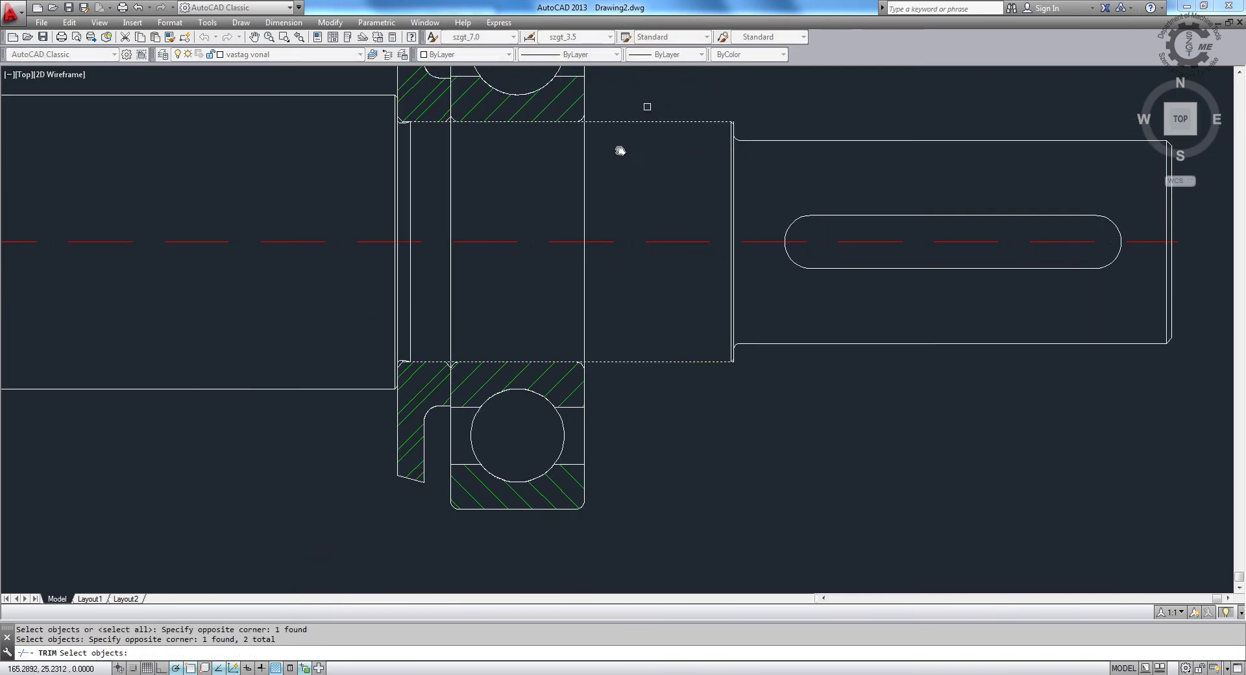
key(Return)
click(613, 221)
click(438, 143)
key(Return)
middle_drag(575, 355, 627, 406)
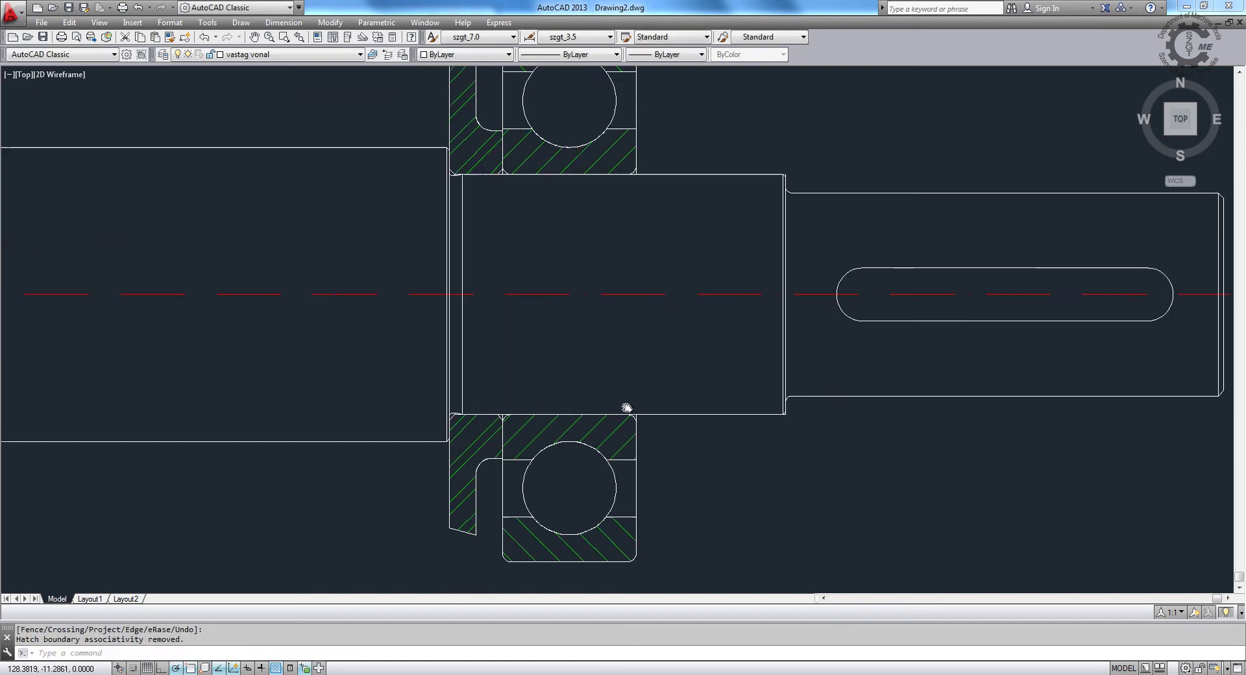
scroll(626, 406, down, 3)
scroll(840, 376, down, 2)
middle_drag(578, 279, 616, 226)
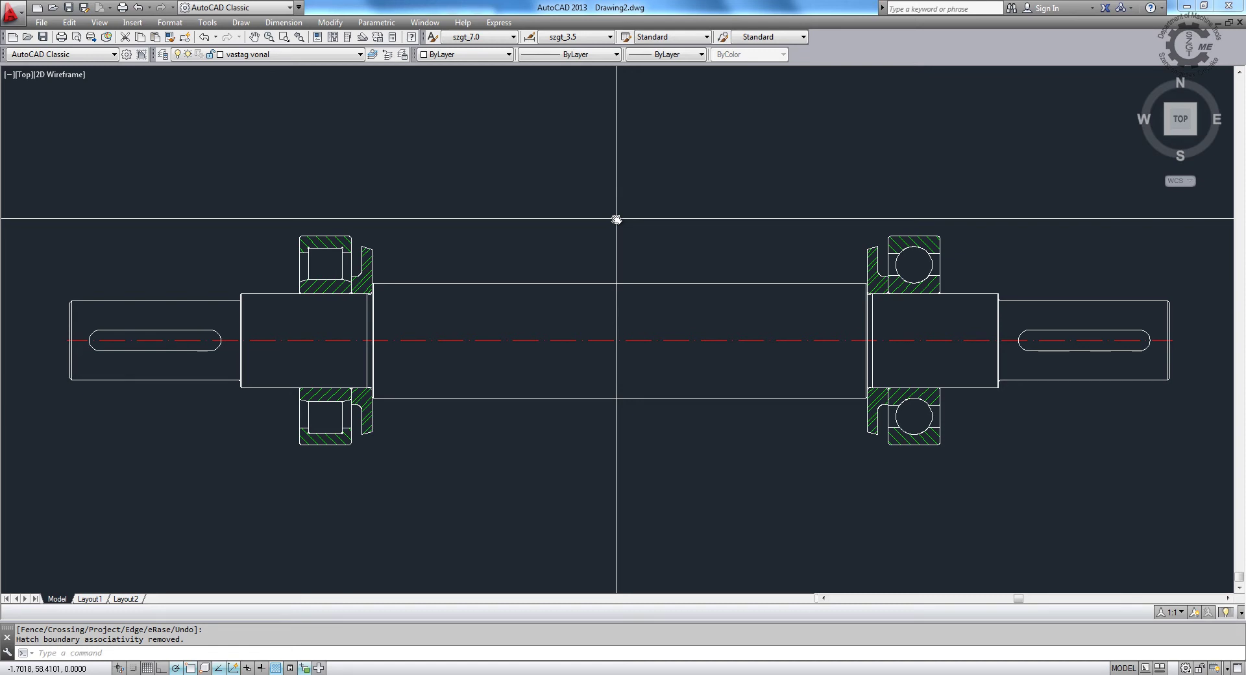
Step: Open the VRE309D csapágyház drawing from the Csapágyház folder
key(ctrl+o)
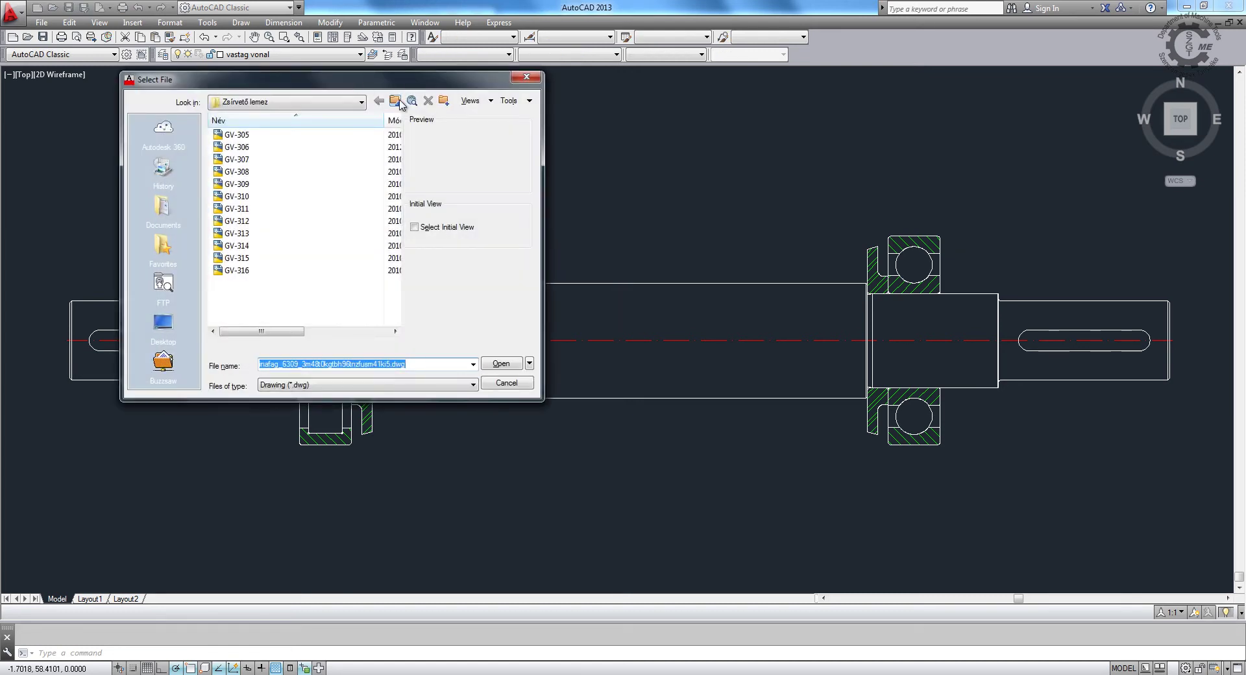
click(397, 101)
double_click(282, 138)
click(286, 186)
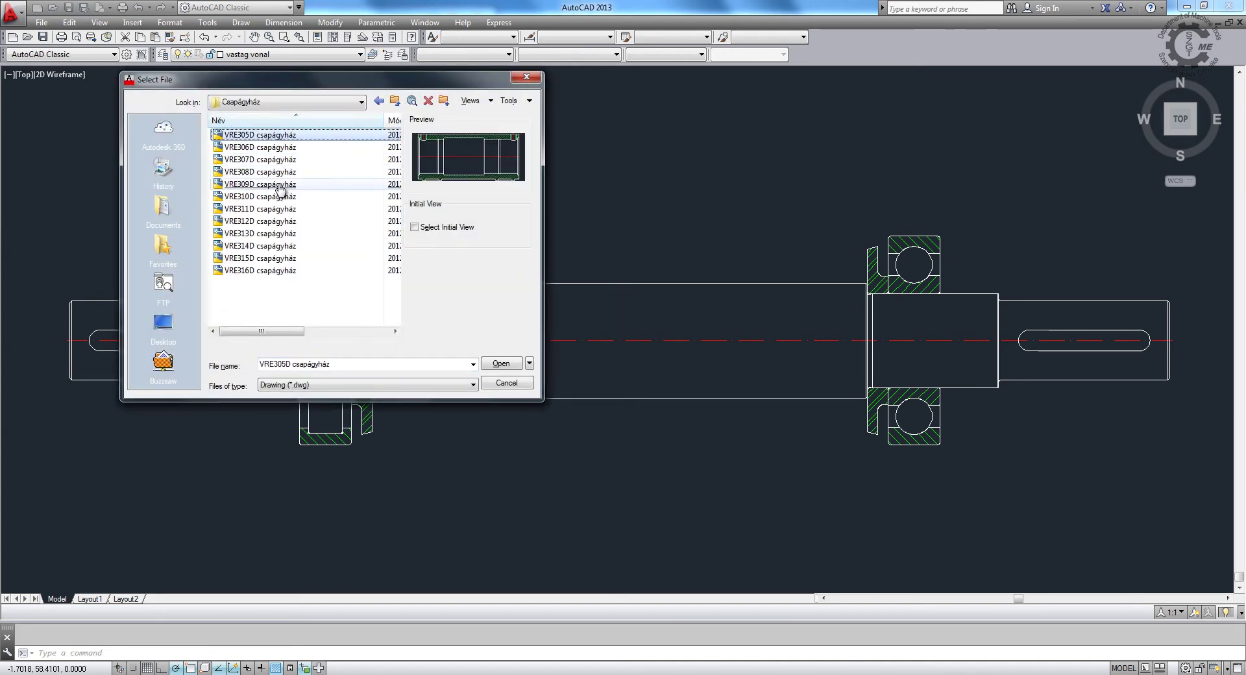
double_click(280, 194)
scroll(458, 239, down, 2)
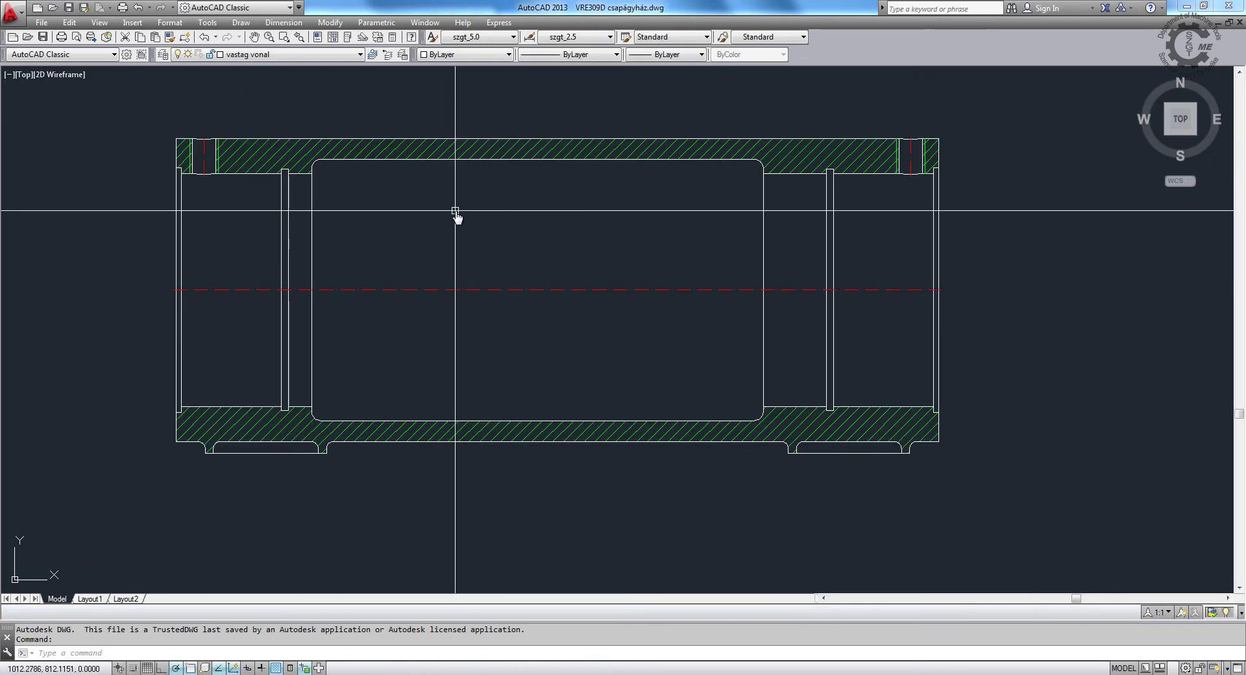
Step: Copy all housing objects with a base point on its centre line, then close the file
key(ctrl+shift+c)
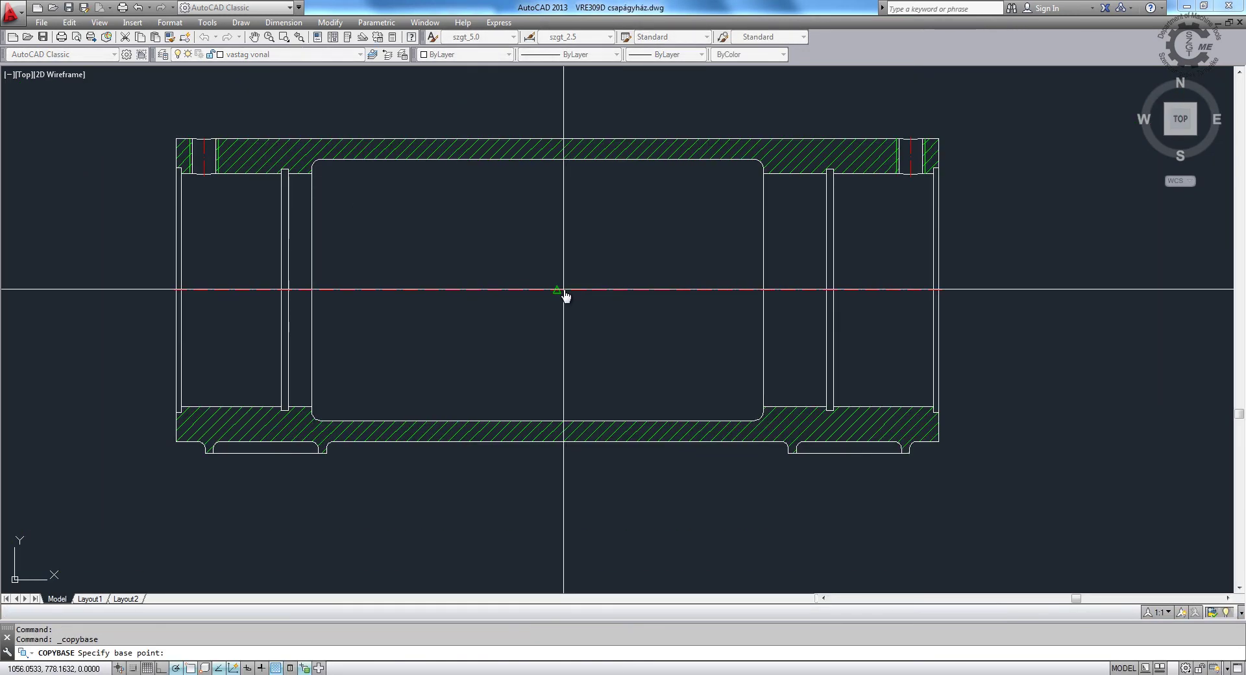
click(562, 296)
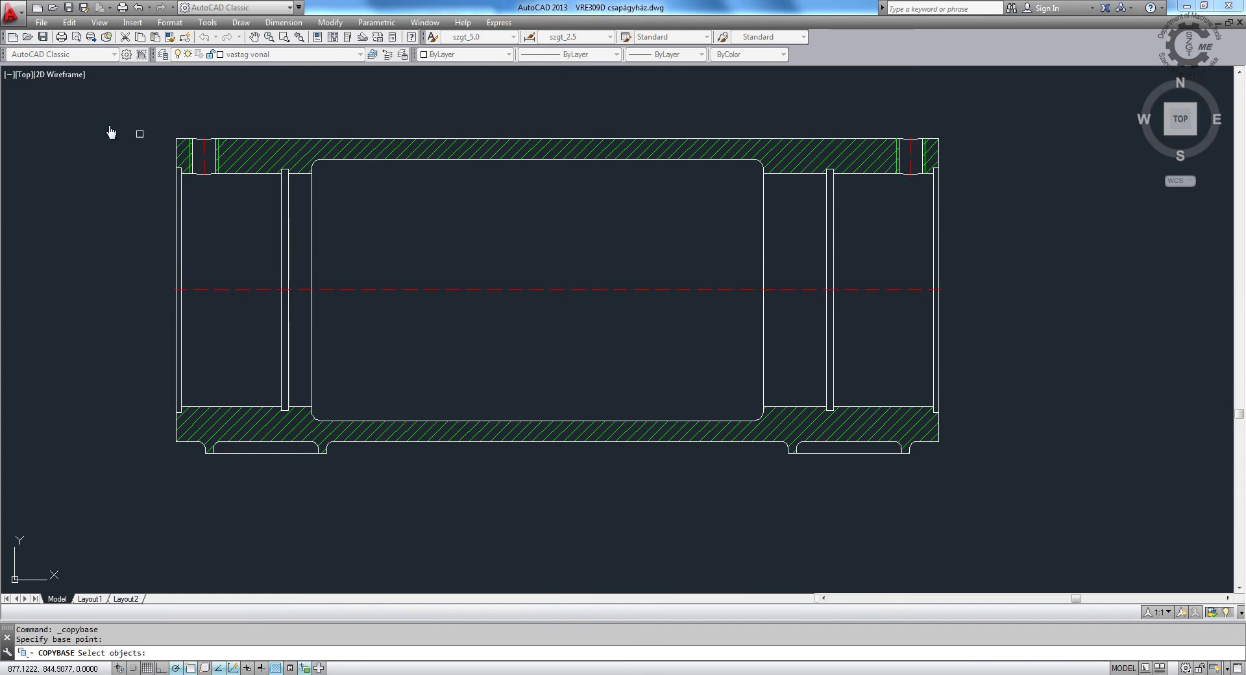
click(91, 109)
click(1038, 524)
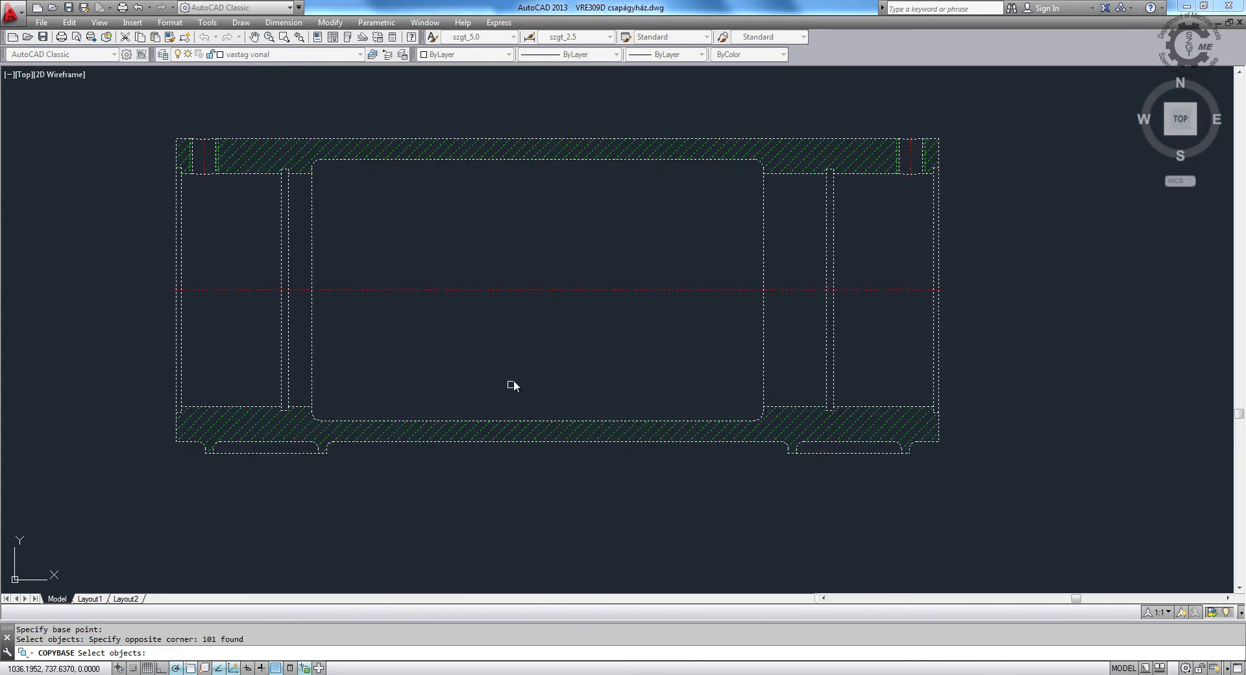
key(Return)
click(1239, 22)
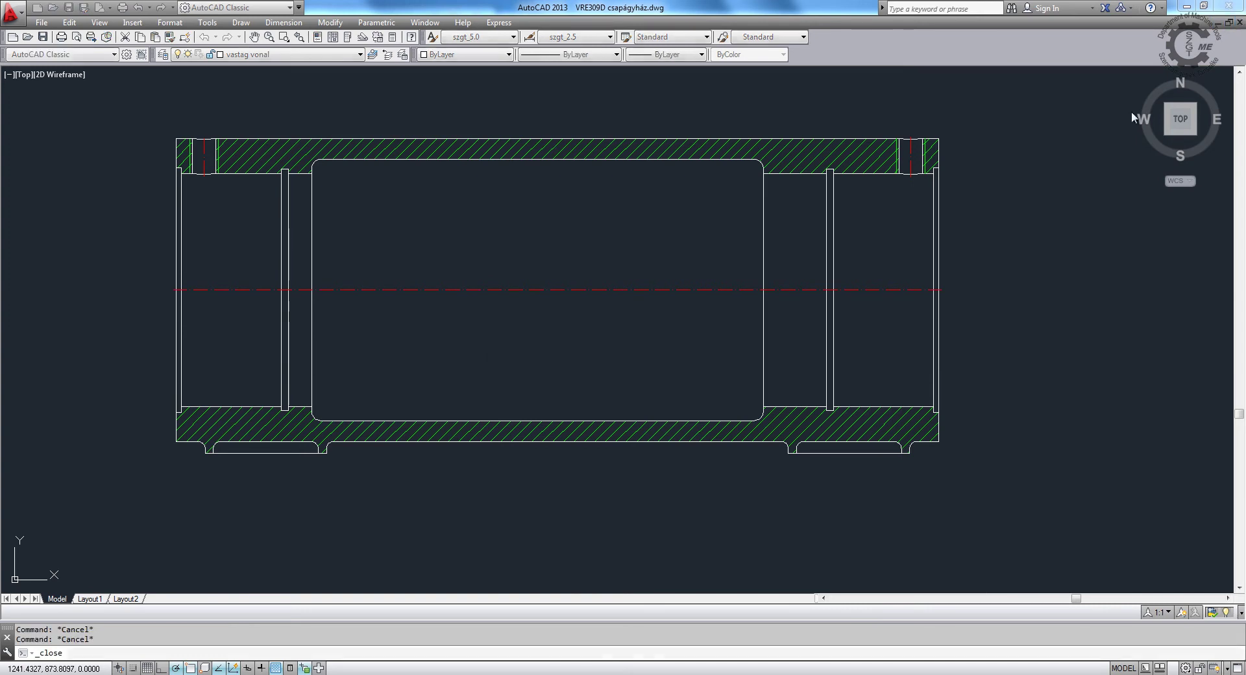
click(674, 382)
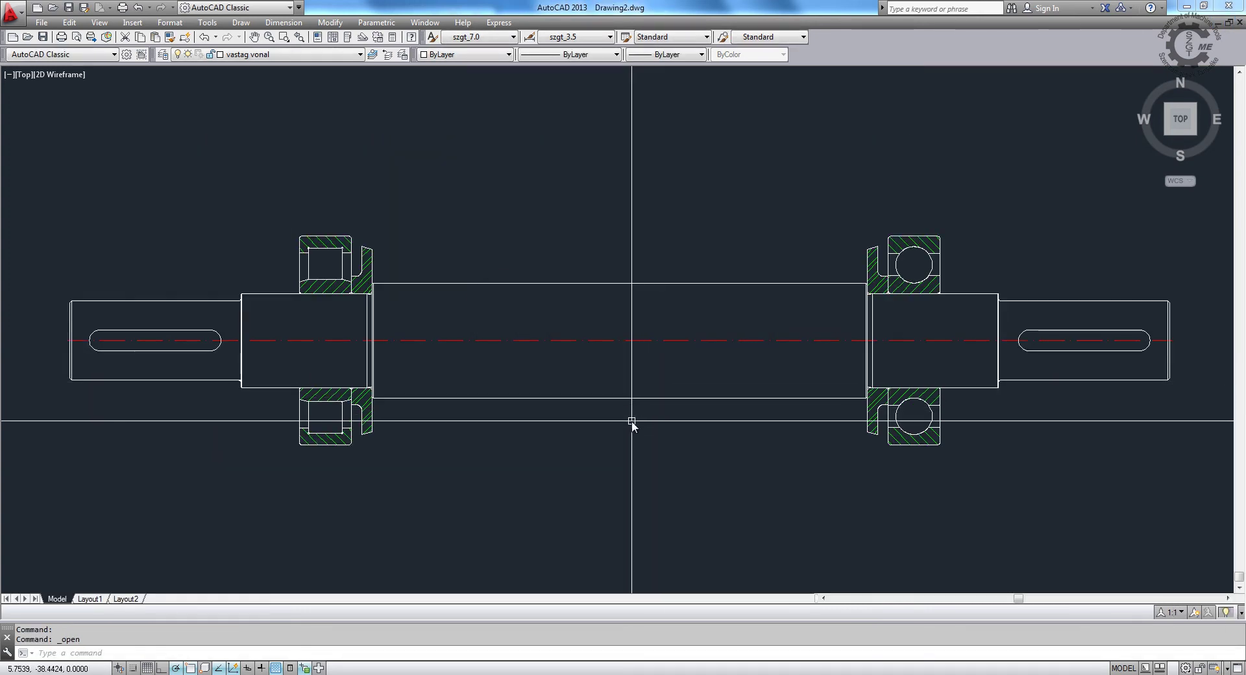
Step: Paste the housing centred on the shaft axis and select the duplicate centerline for removal
key(ctrl+shift+v)
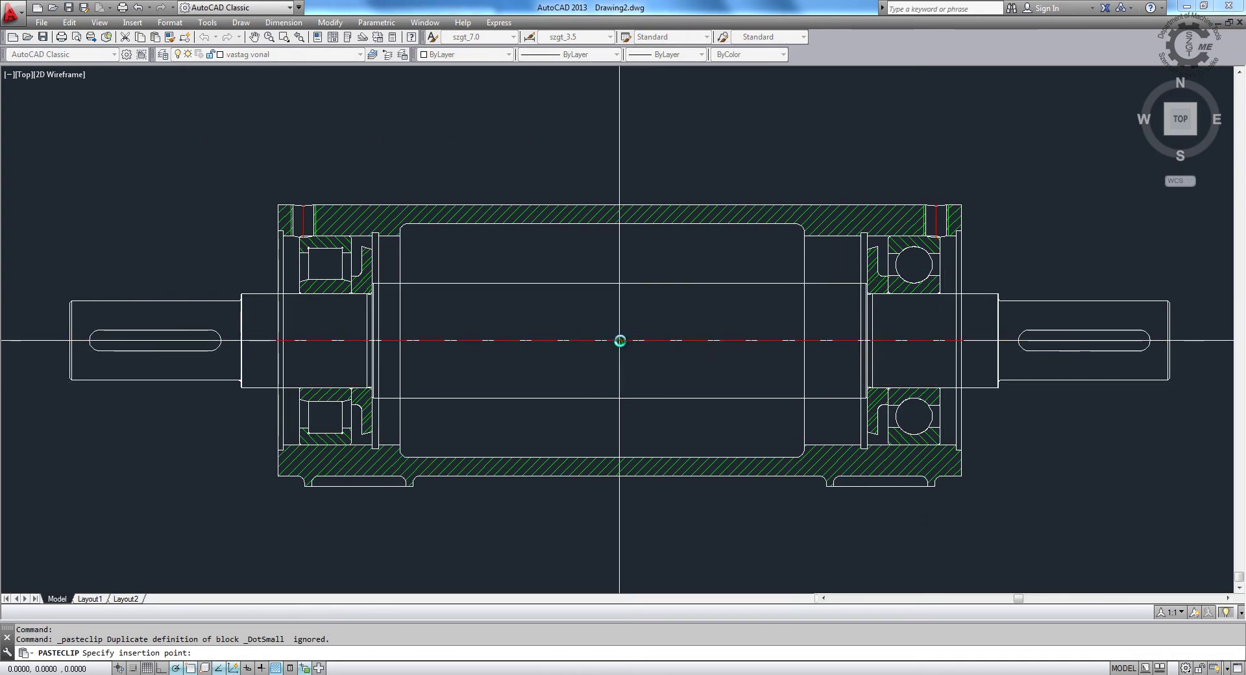
click(619, 340)
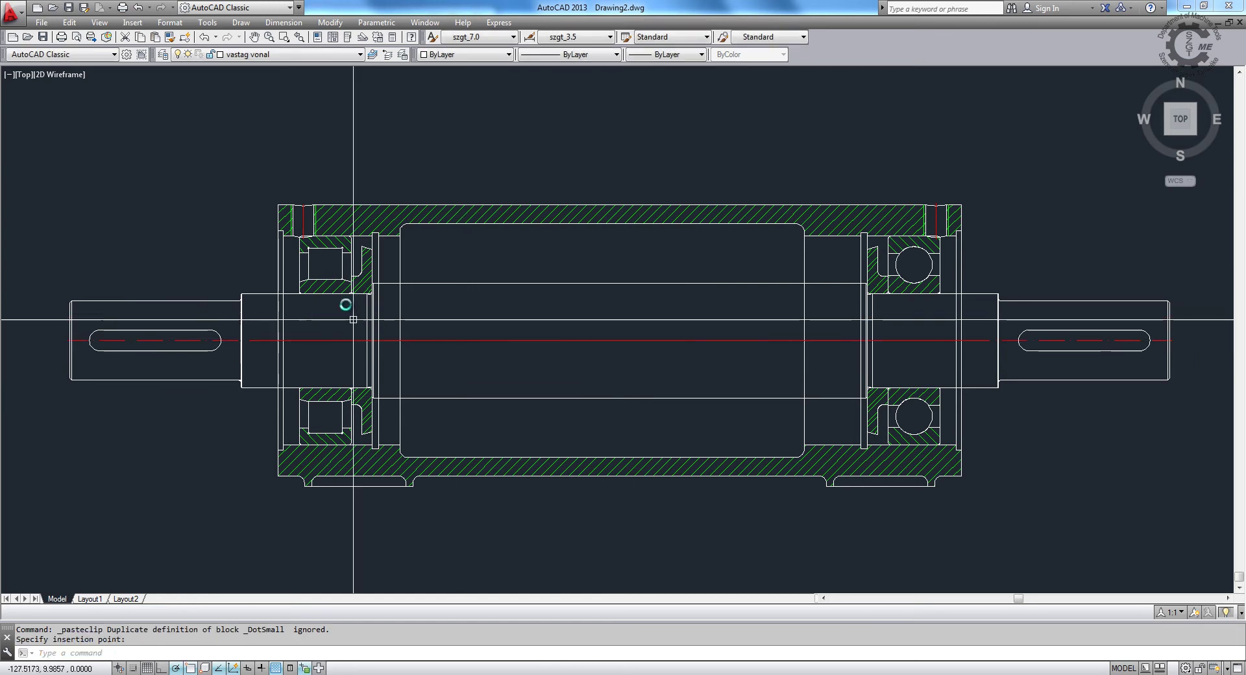
click(232, 320)
click(1051, 365)
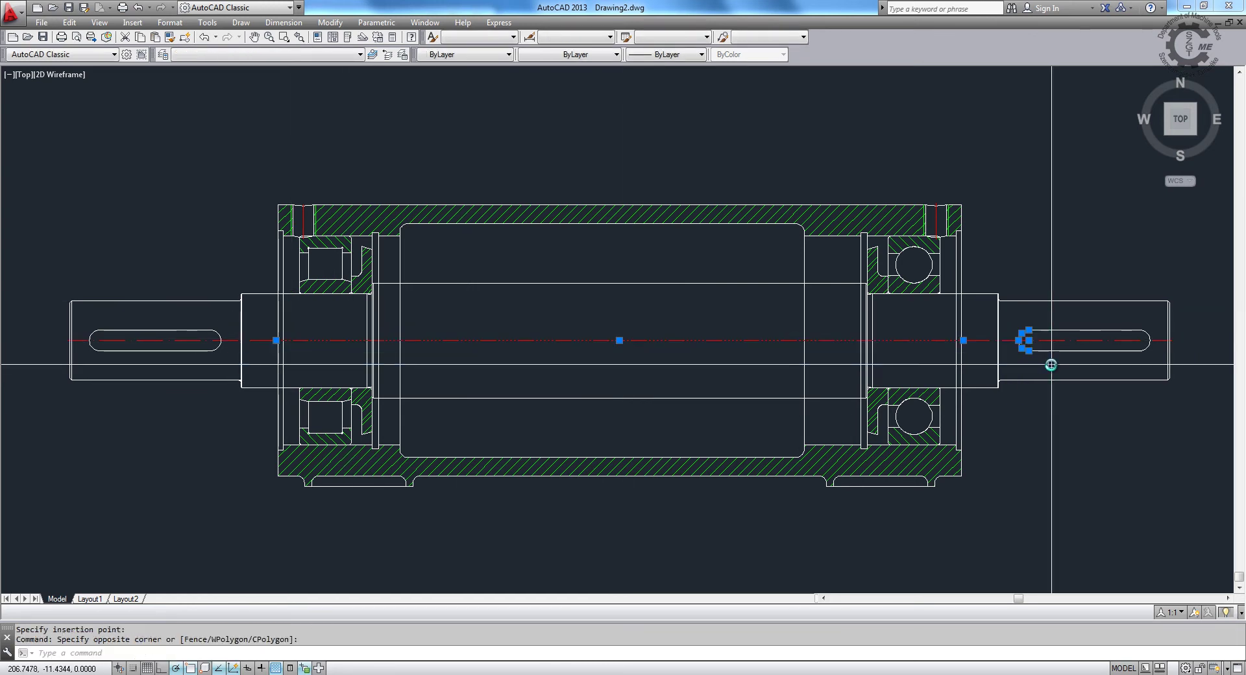
scroll(1051, 365, up, 5)
click(914, 300)
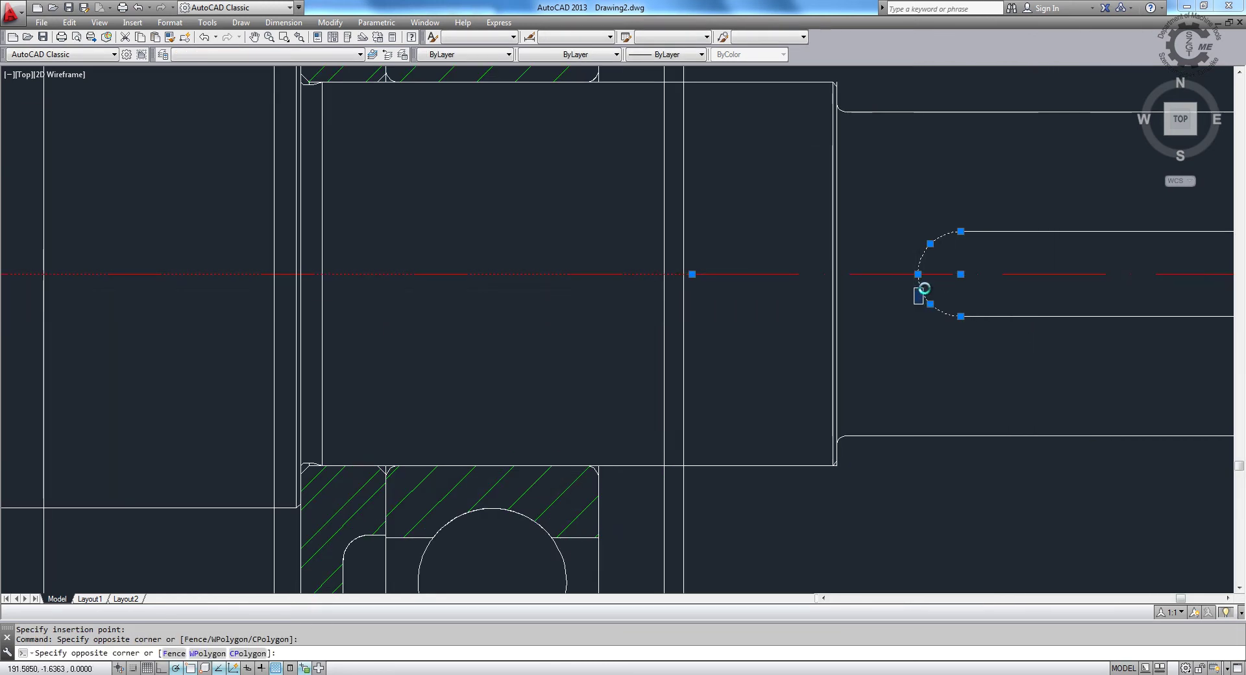
click(933, 291)
scroll(940, 286, down, 3)
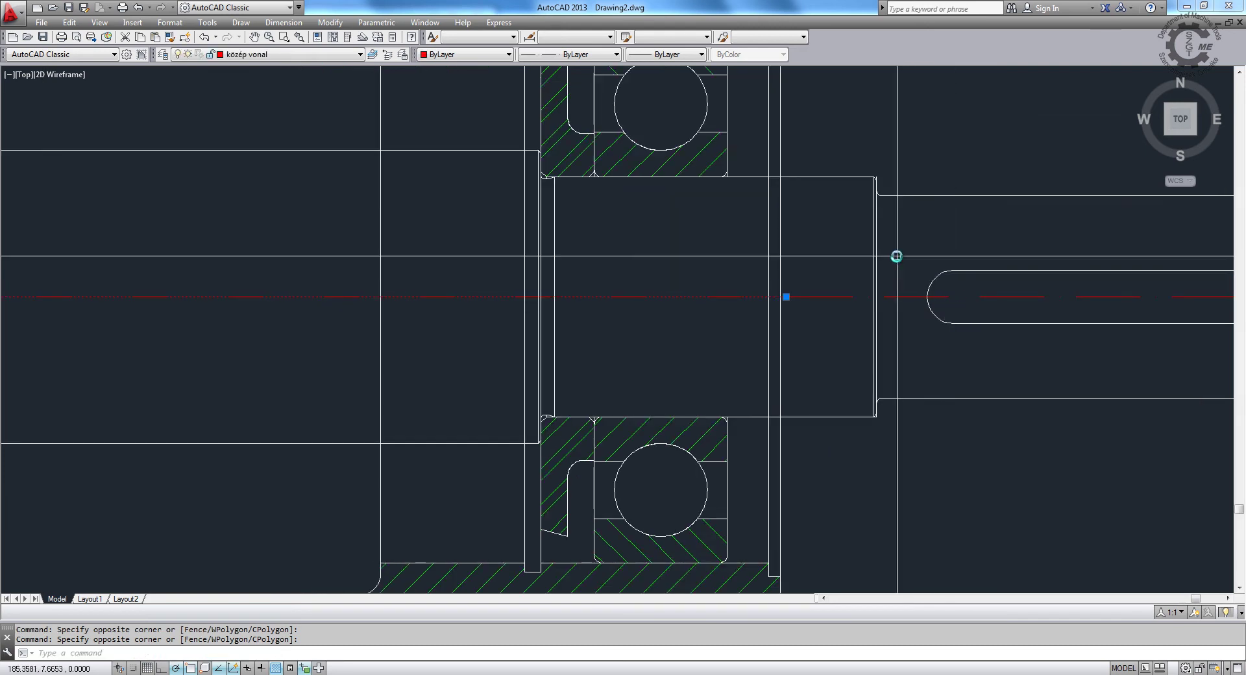
scroll(1028, 309, down, 2)
scroll(946, 250, up, 3)
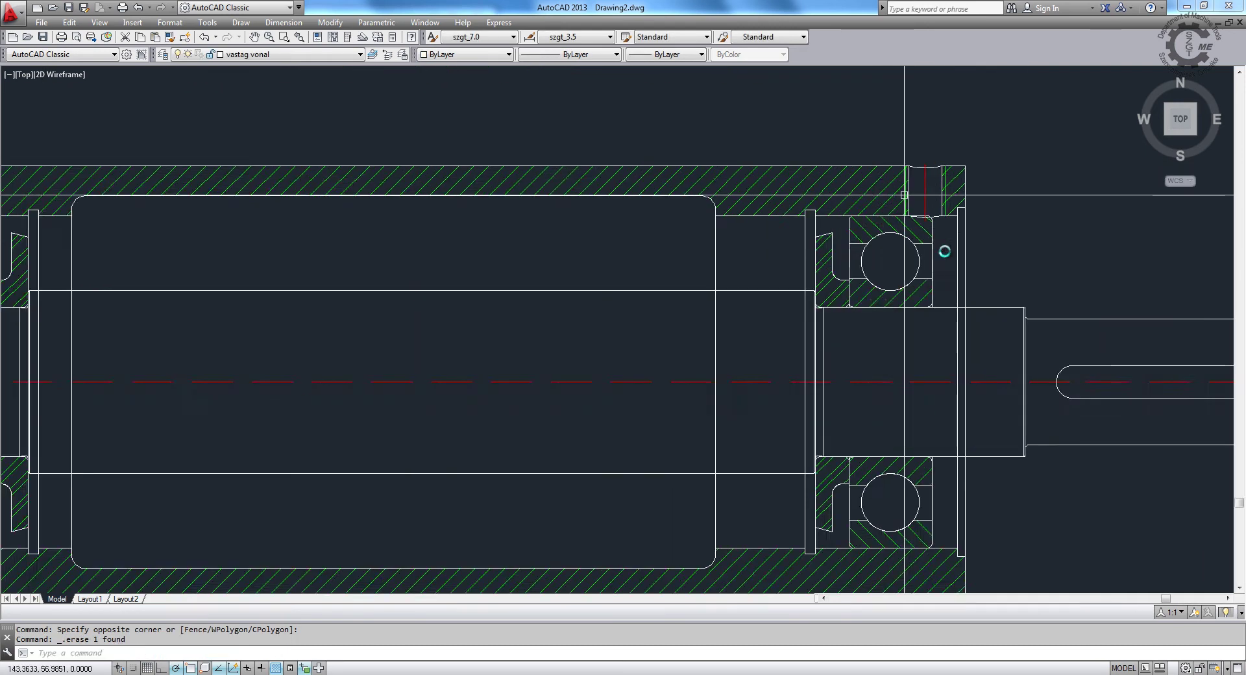
scroll(956, 286, up, 5)
scroll(823, 454, up, 4)
text(tr)
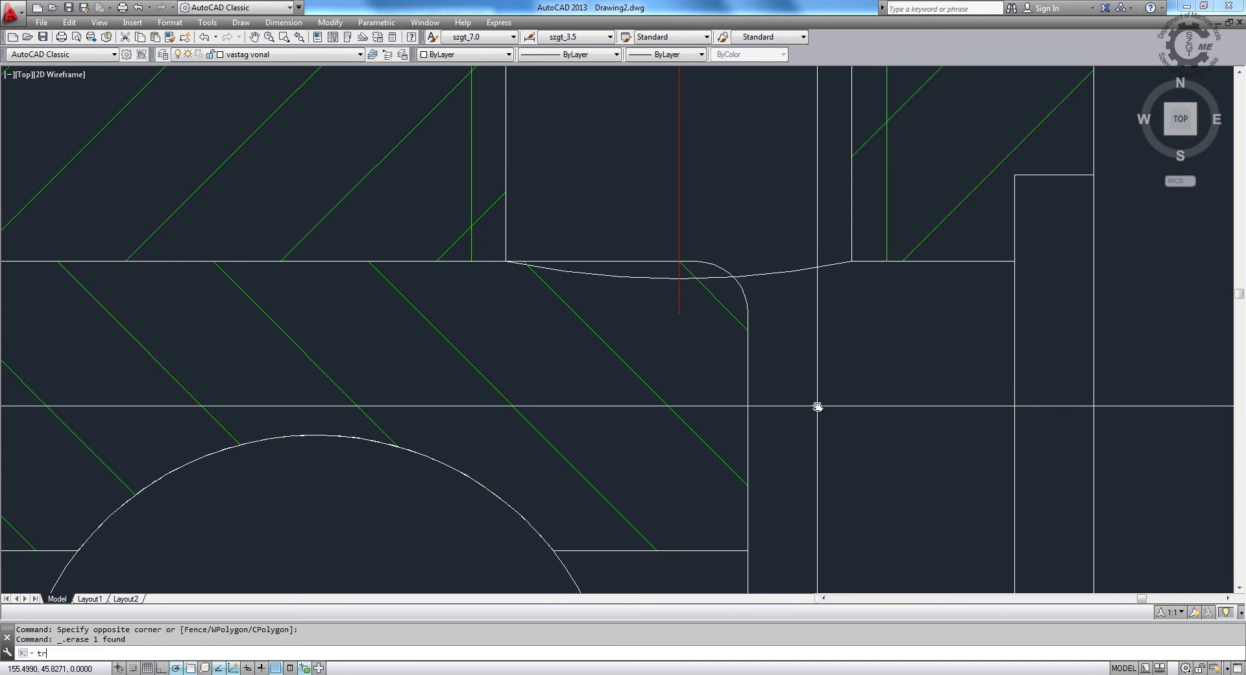
Step: Trim the housing lines crossing the grease bore
key(Return)
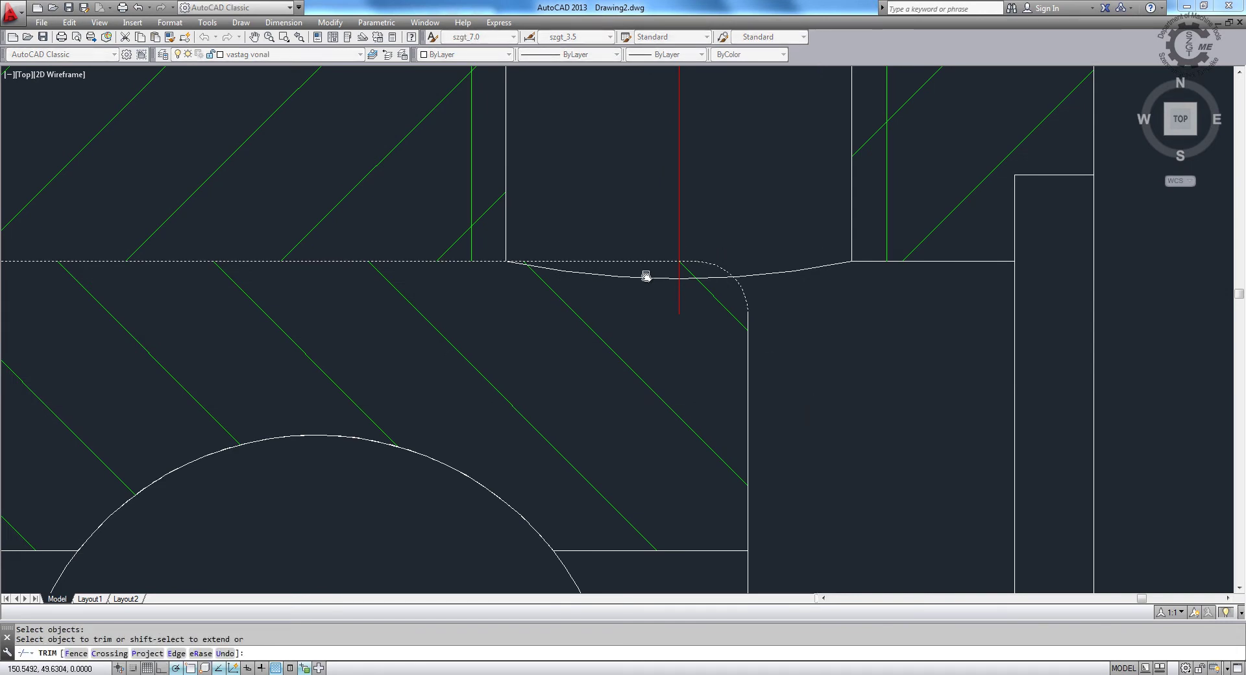
scroll(645, 277, down, 4)
scroll(1103, 292, down, 3)
key(Return)
key(Return)
scroll(640, 267, up, 5)
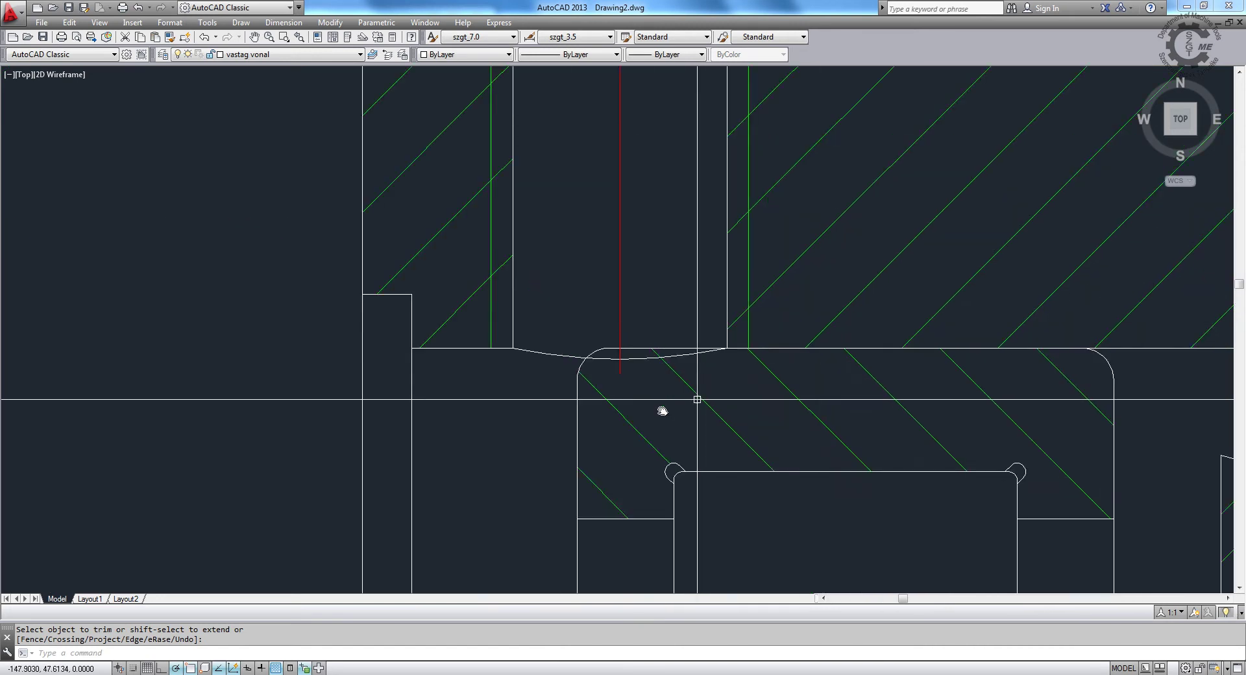
scroll(662, 412, up, 3)
scroll(540, 390, up, 4)
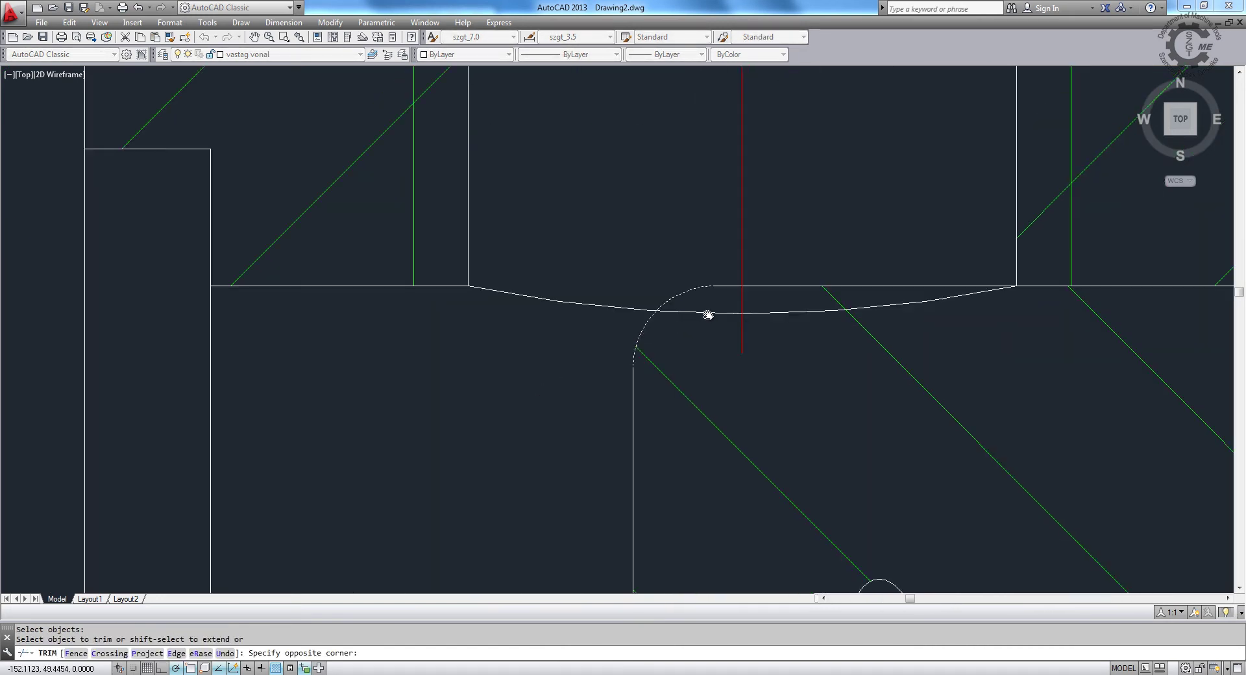
scroll(701, 309, down, 5)
scroll(501, 344, down, 3)
key(ctrl+o)
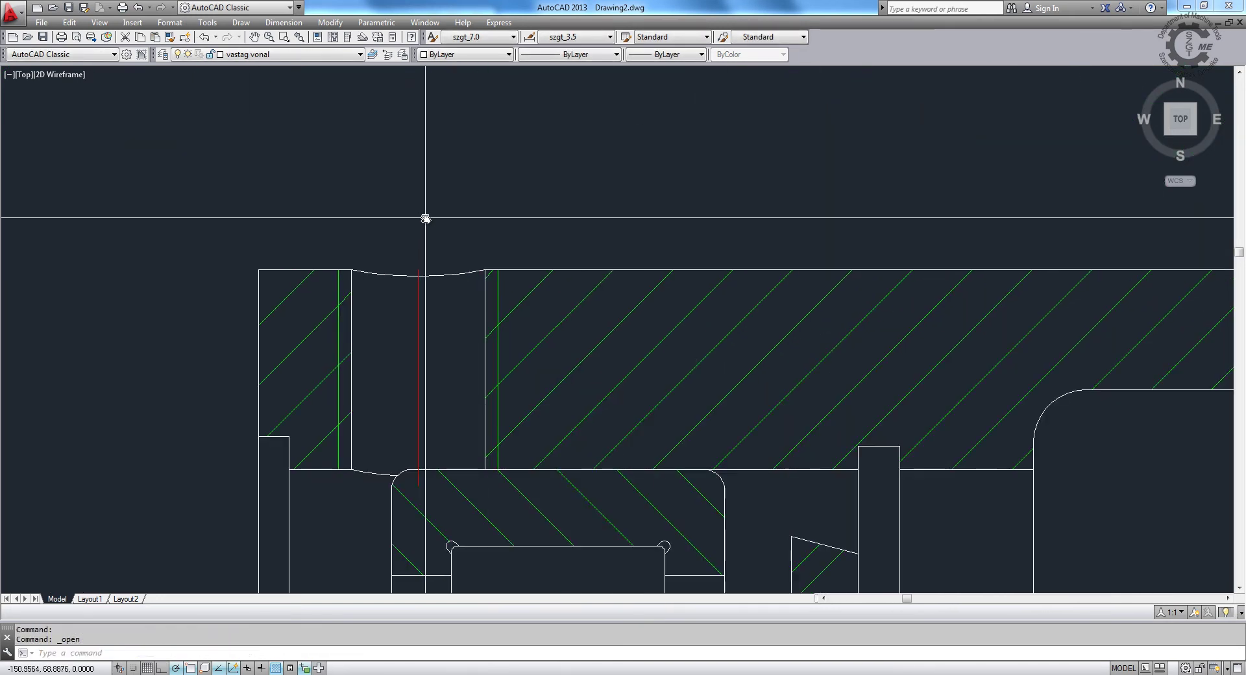
Step: Measure the grease bore width with DIST, reading 12 mm
text(Di)
key(Return)
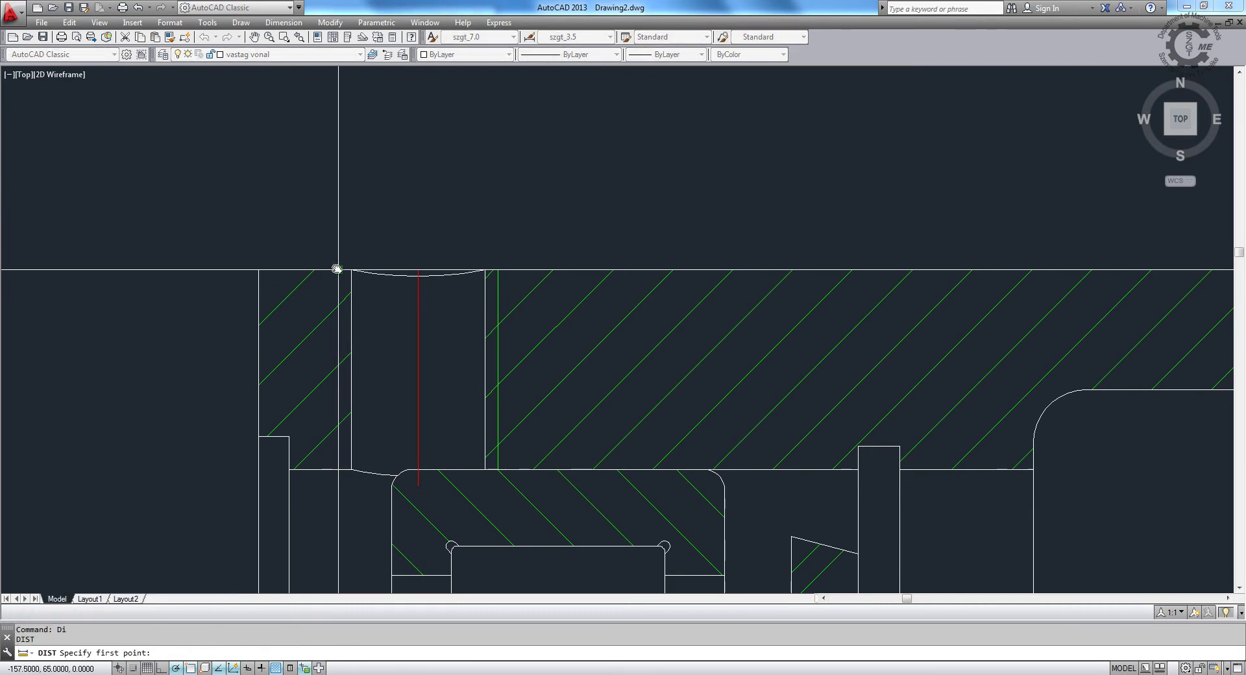
click(337, 268)
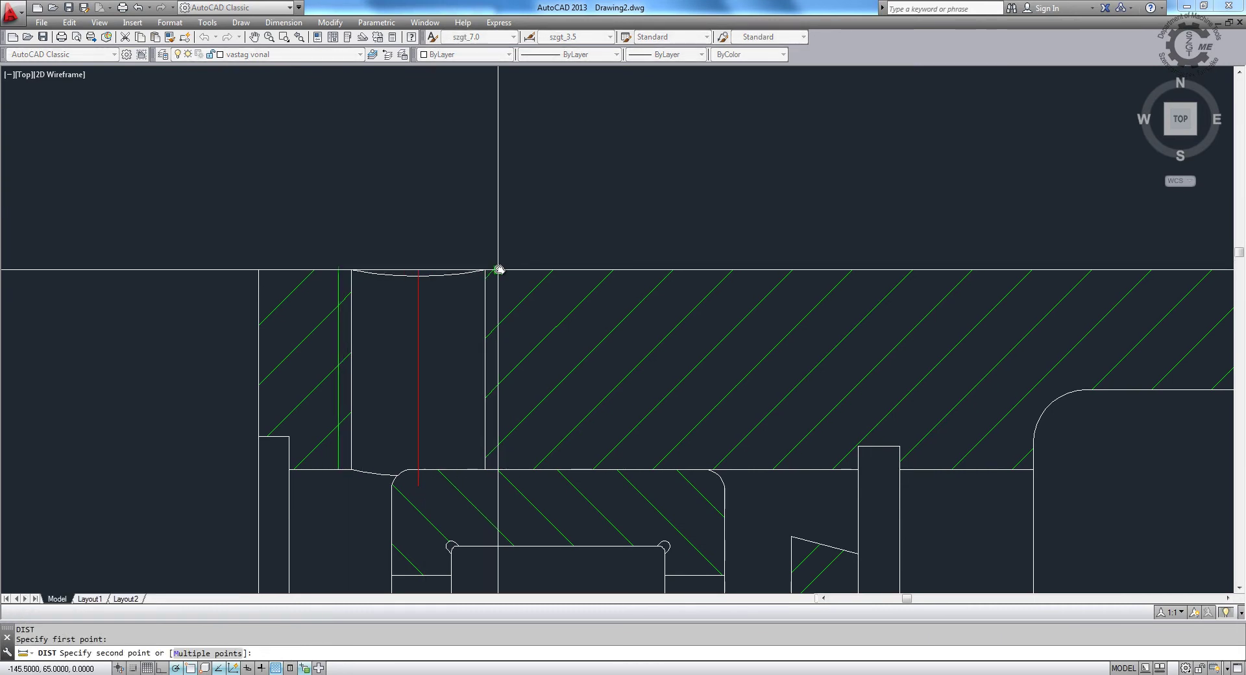
click(499, 269)
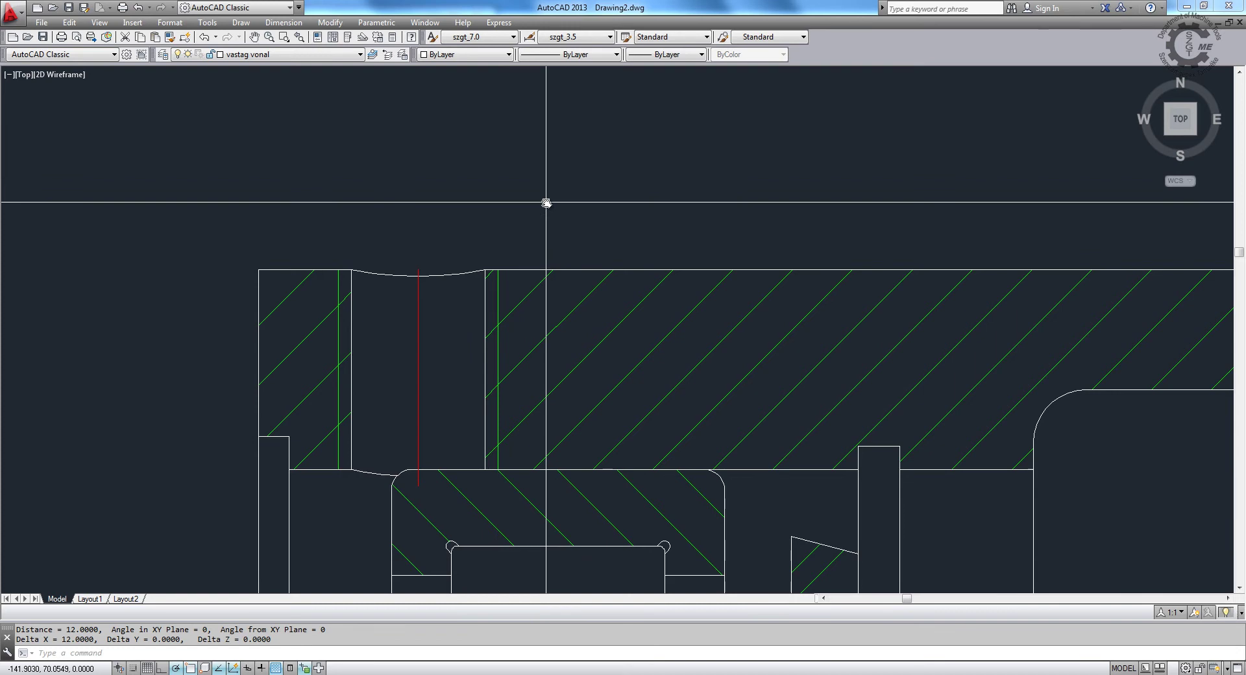
text(insert)
key(Return)
Step: Insert the Zsirzógomb M12 block from the Zsirzógomb folder at the 12 mm bore's top midpoint
click(619, 261)
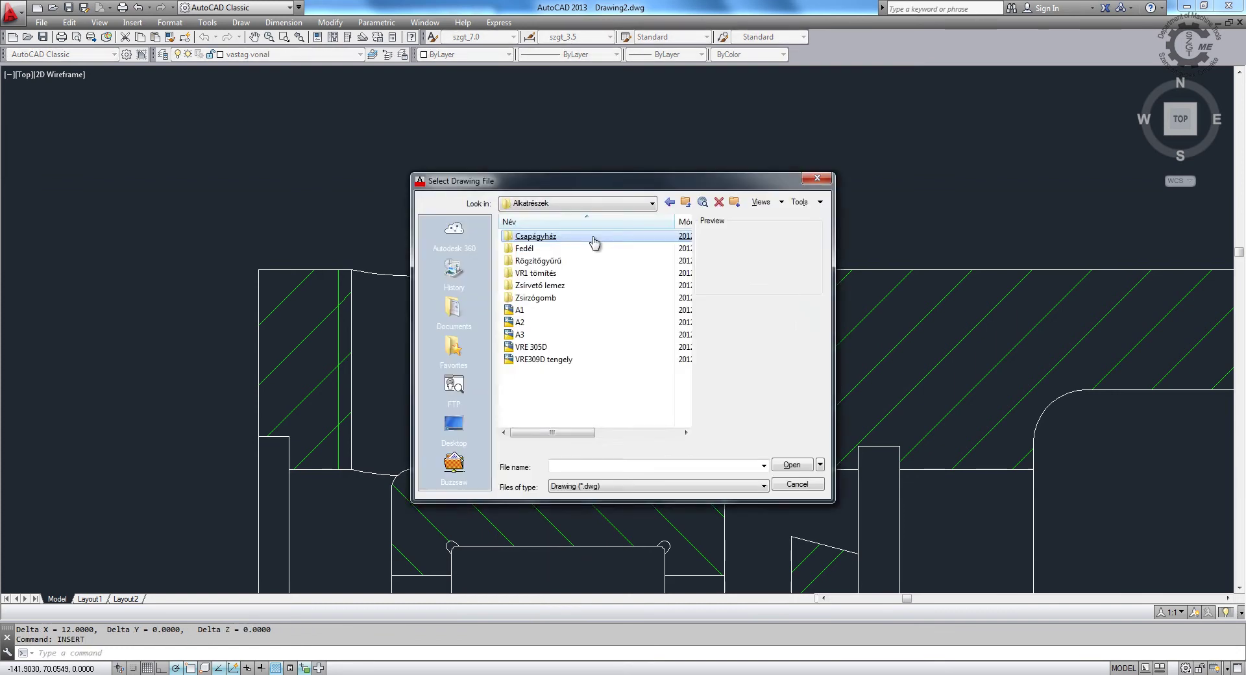
double_click(587, 312)
double_click(569, 248)
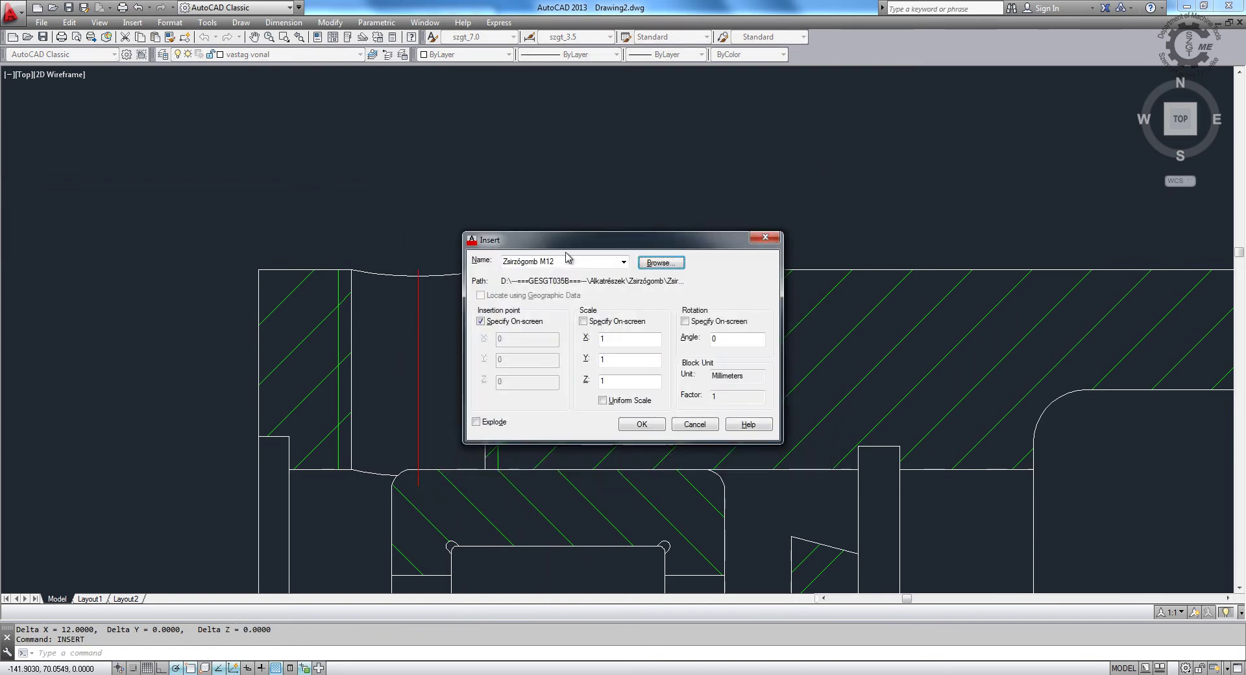
click(640, 426)
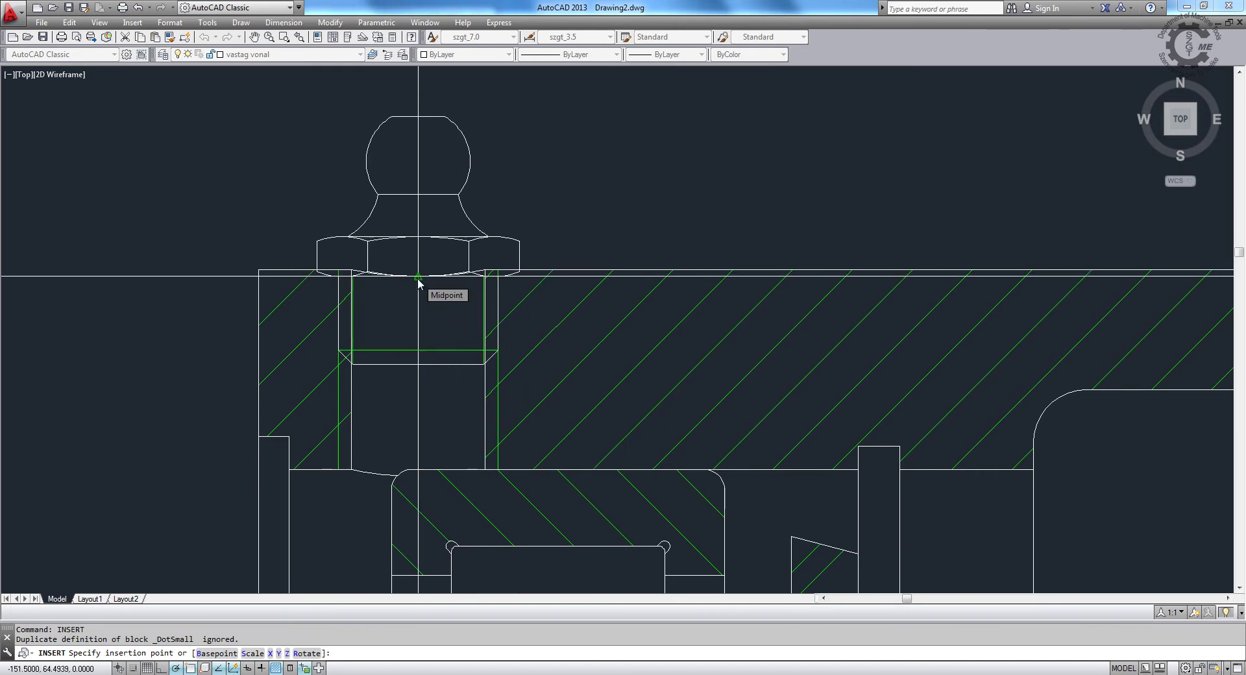
scroll(418, 253, up, 4)
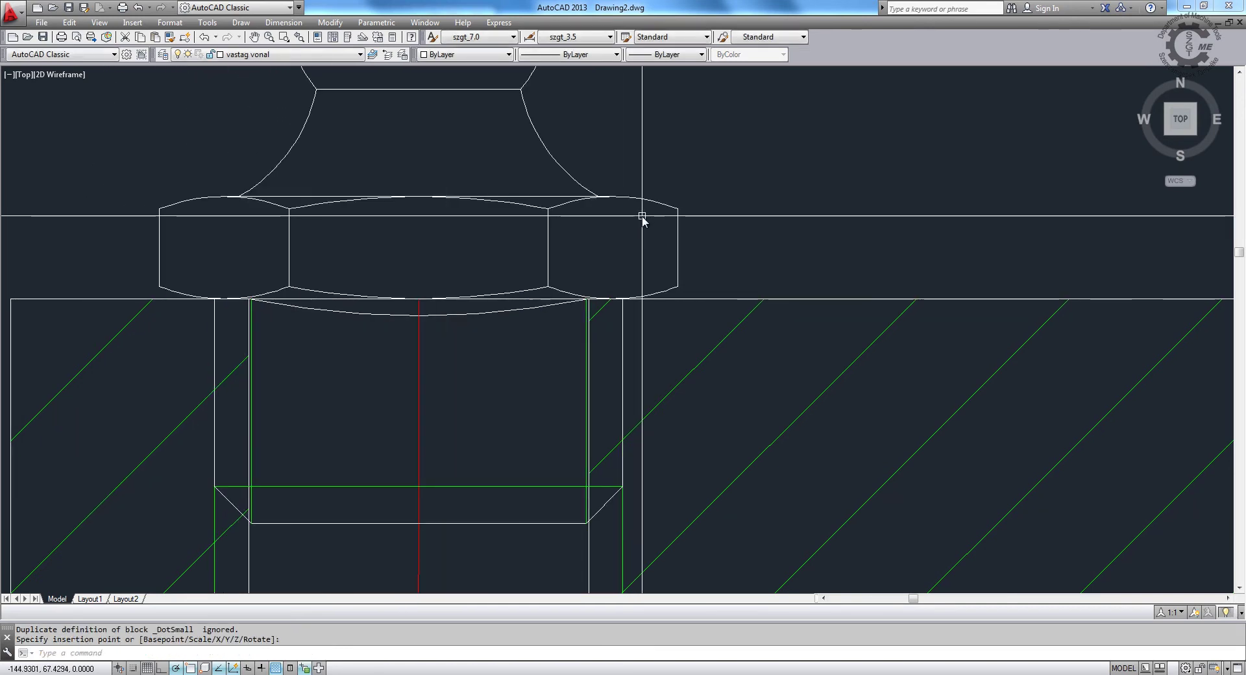
scroll(643, 217, down, 2)
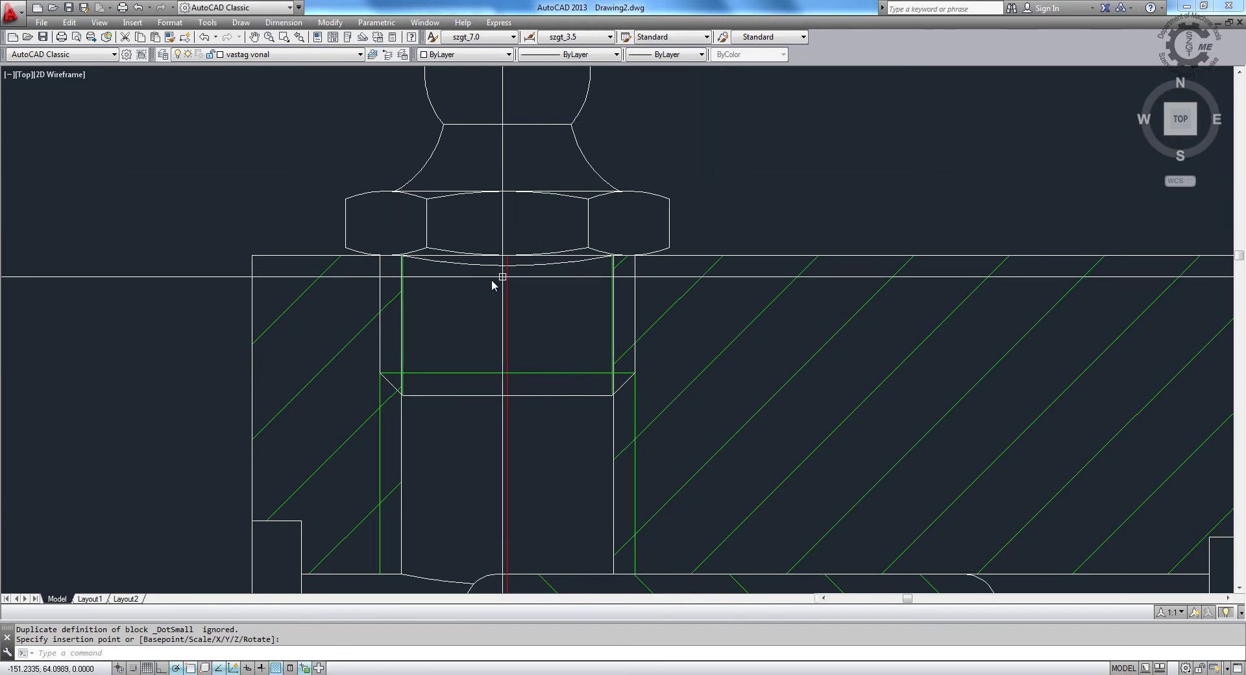
scroll(495, 279, up, 3)
Step: Erase the arc under the nipple's nut, then trim the hatch line inside the bore at the chamfer line
drag(462, 263, 440, 235)
key(Delete)
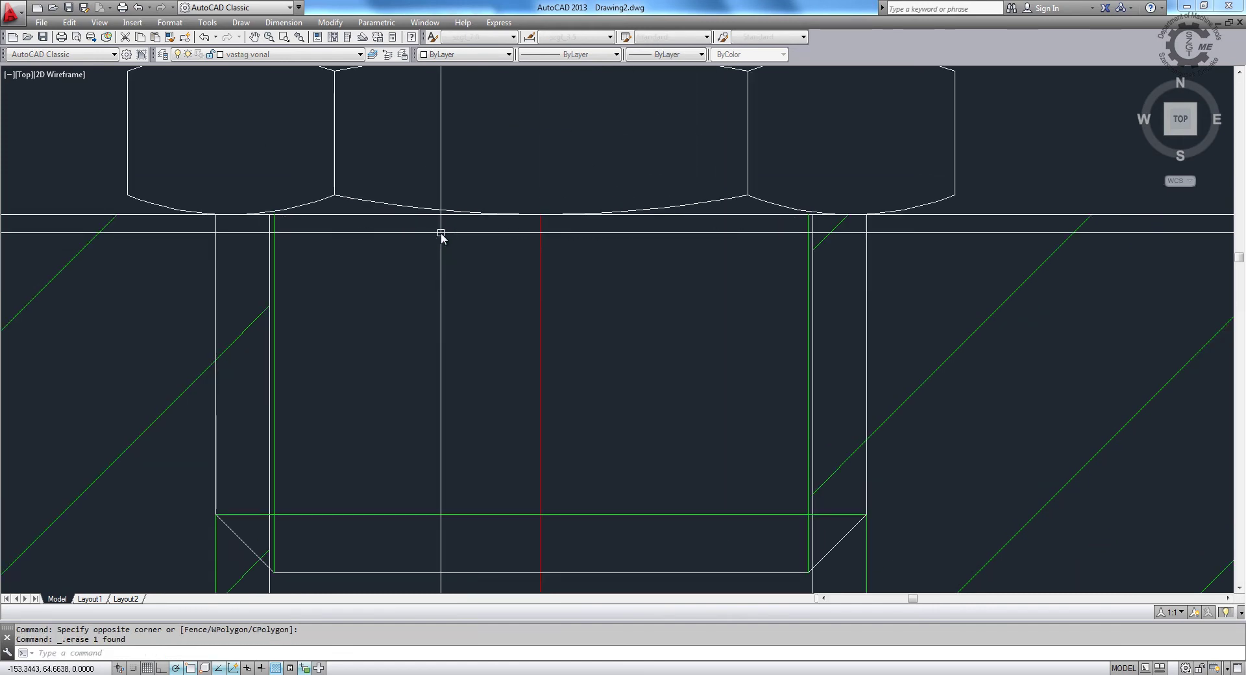
scroll(439, 175, down, 2)
text(tr)
key(Return)
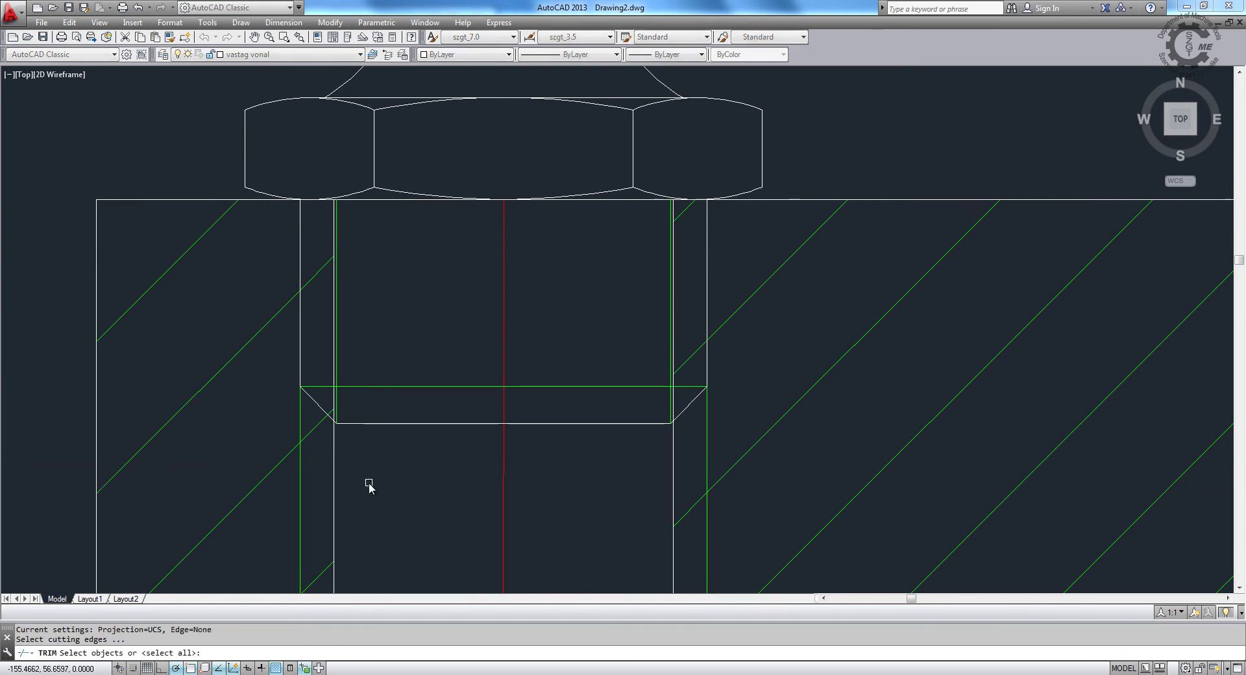
scroll(369, 482, up, 5)
click(209, 217)
scroll(150, 282, down, 3)
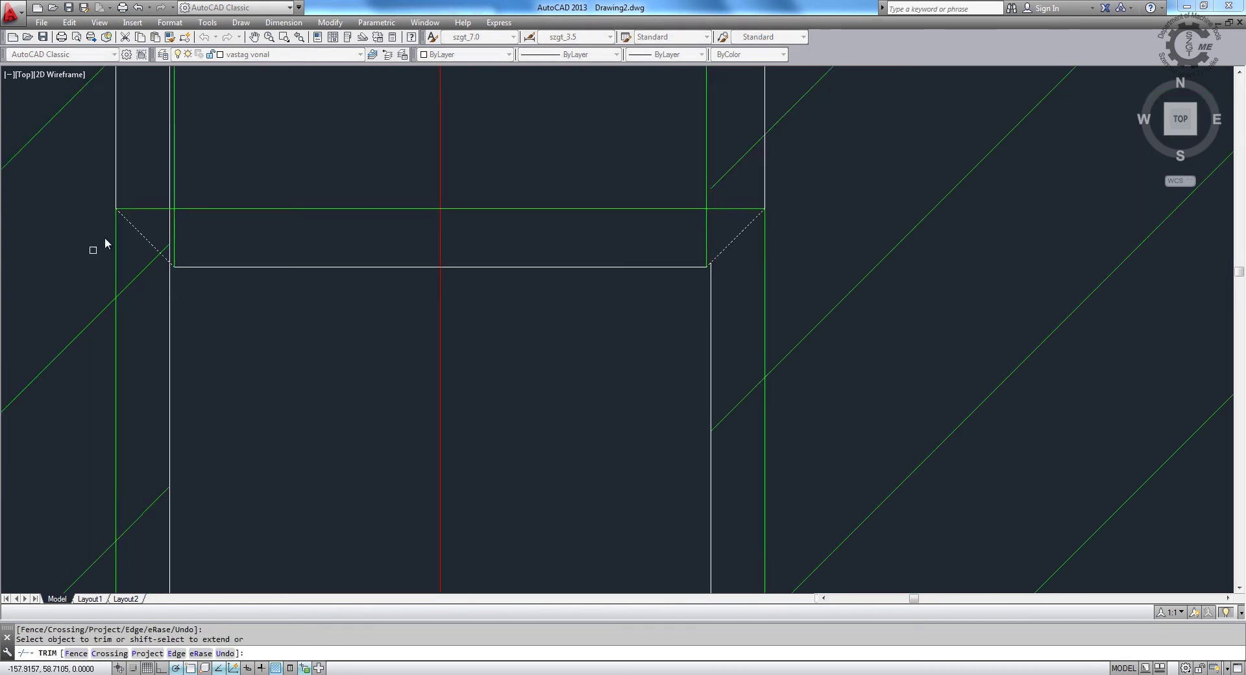
scroll(298, 503, down, 3)
scroll(445, 508, up, 2)
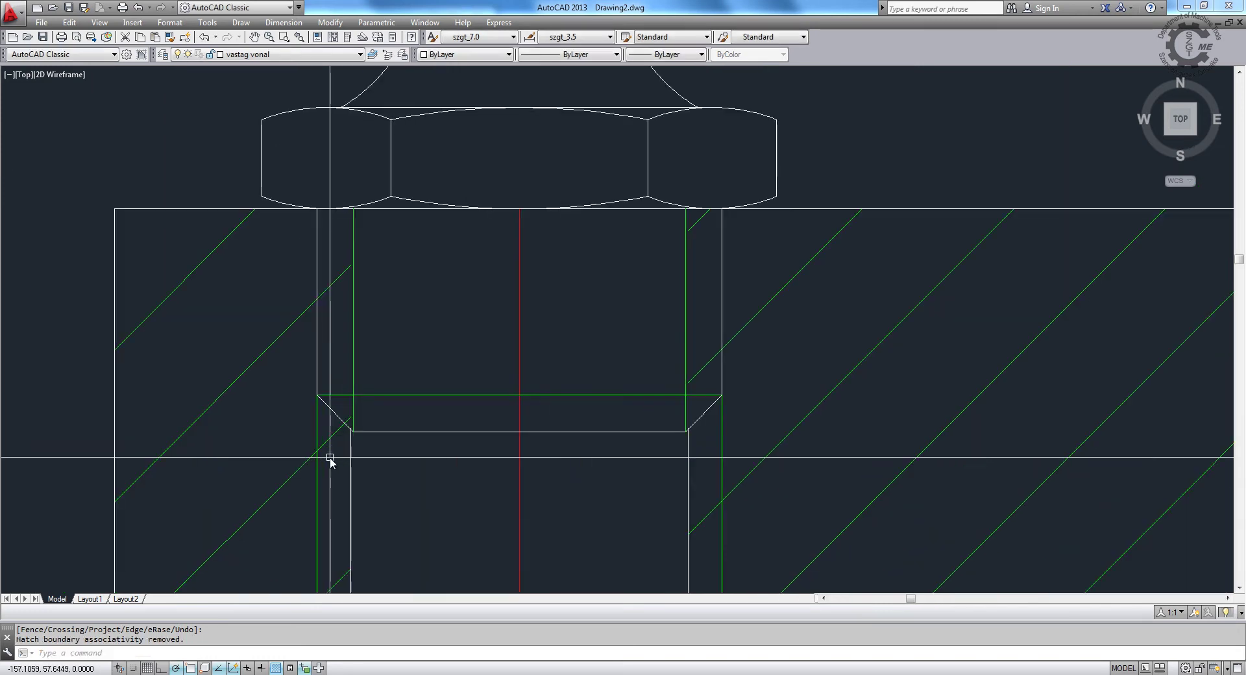
scroll(331, 458, up, 1)
key(Return)
key(Return)
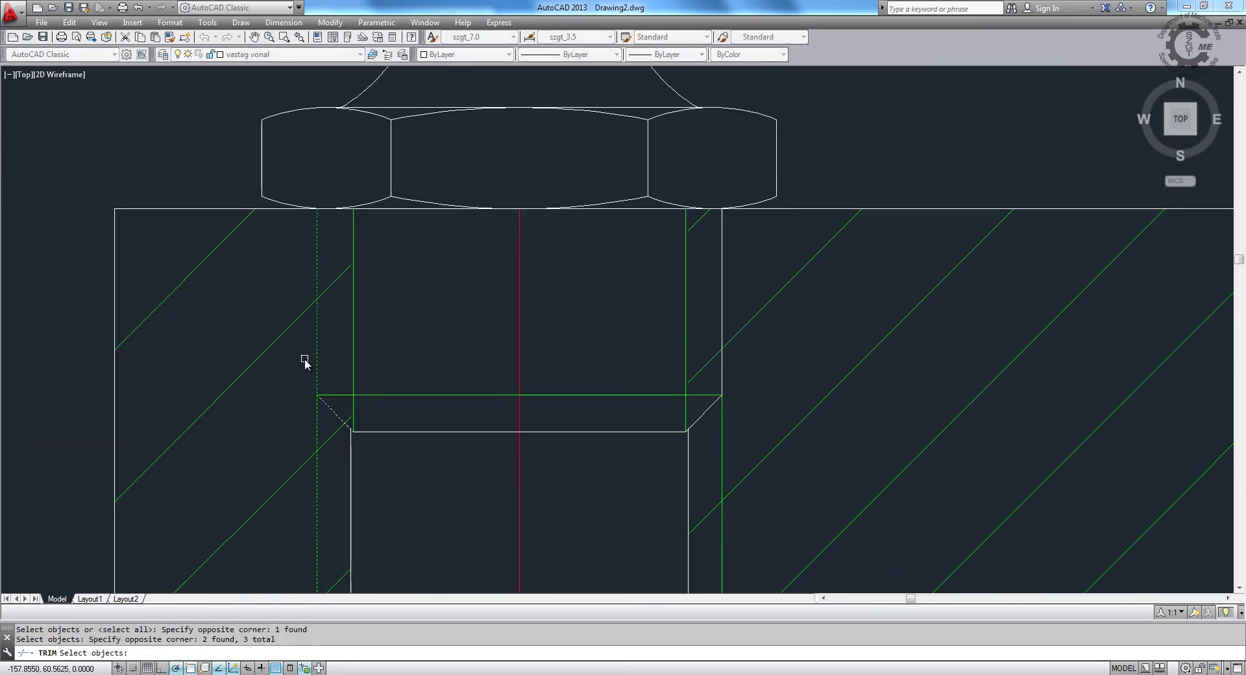
key(Return)
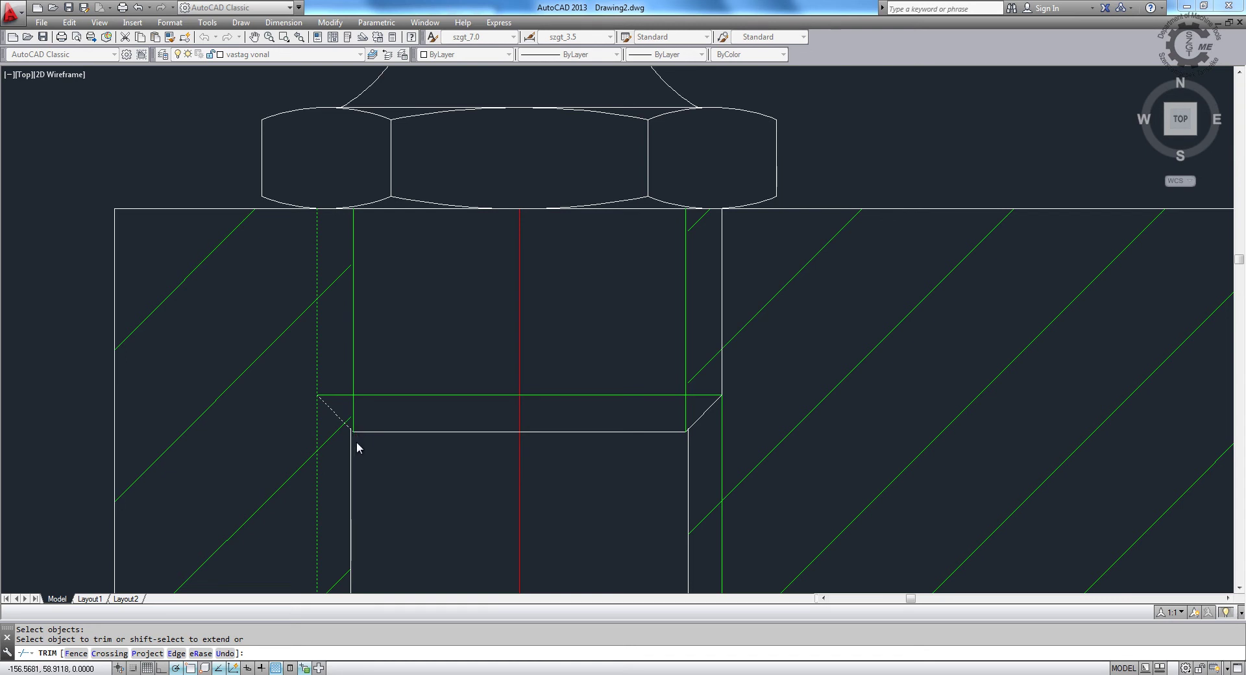
click(357, 445)
key(Return)
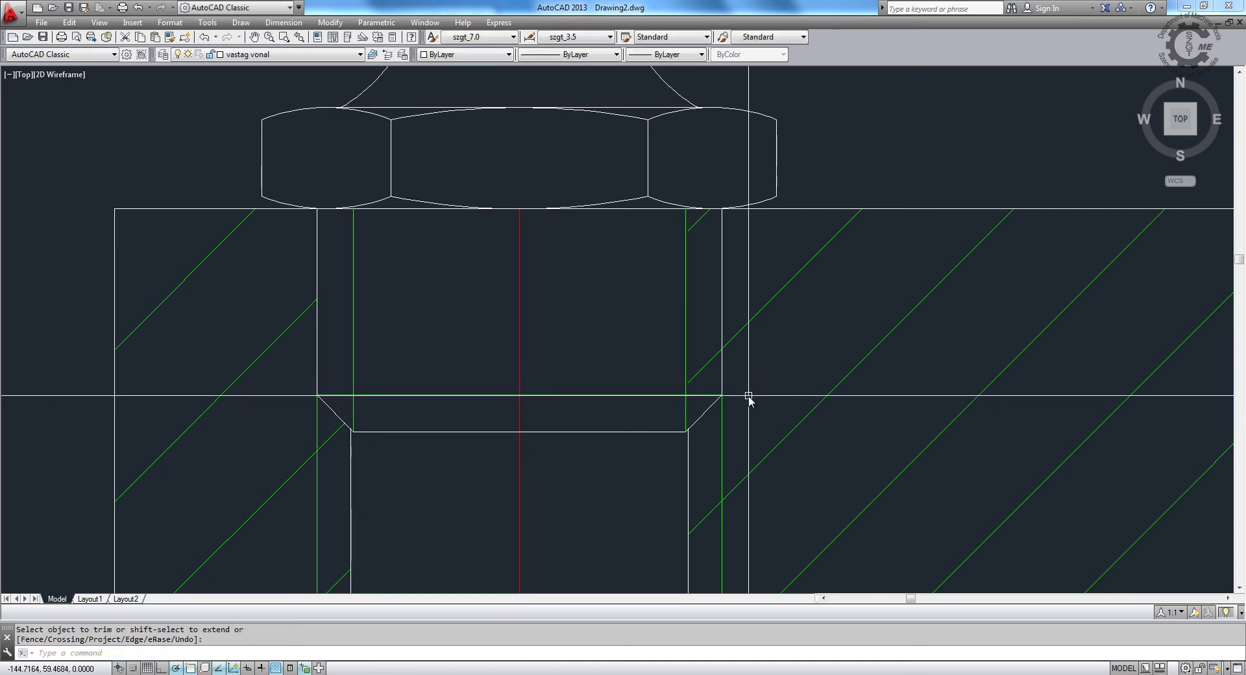
Step: Trim around the nipple thread using the vertical green thread line as cutting edge
key(Return)
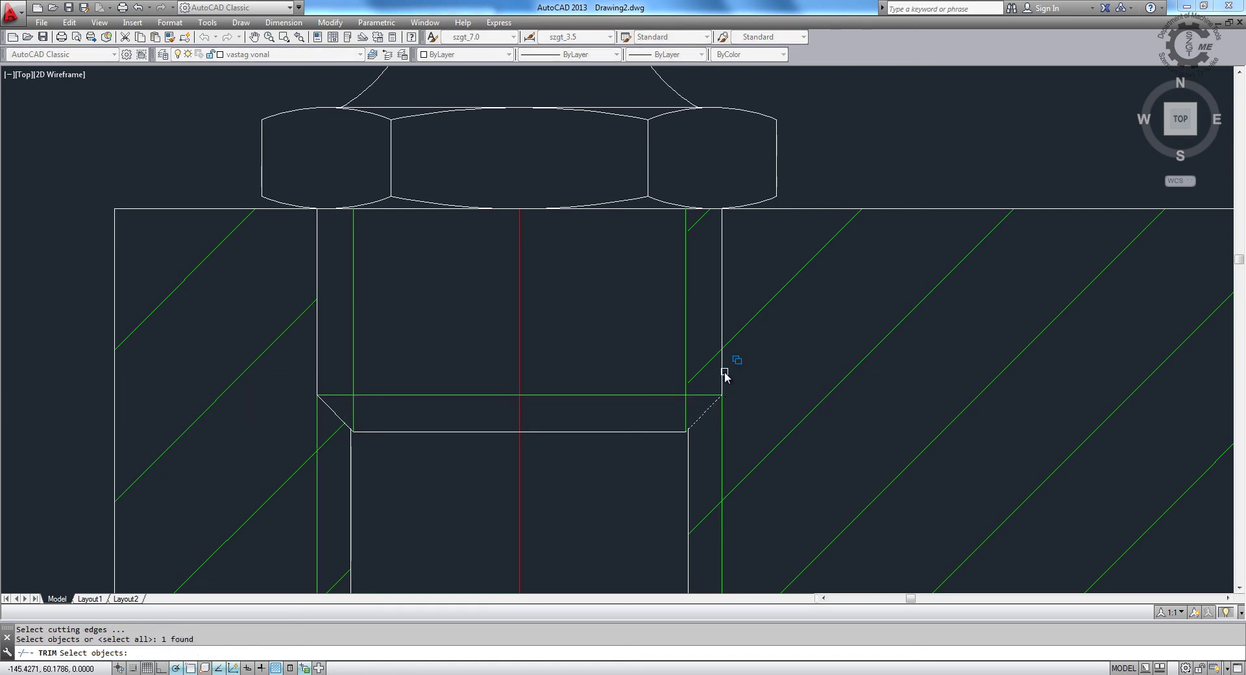
click(725, 372)
click(784, 434)
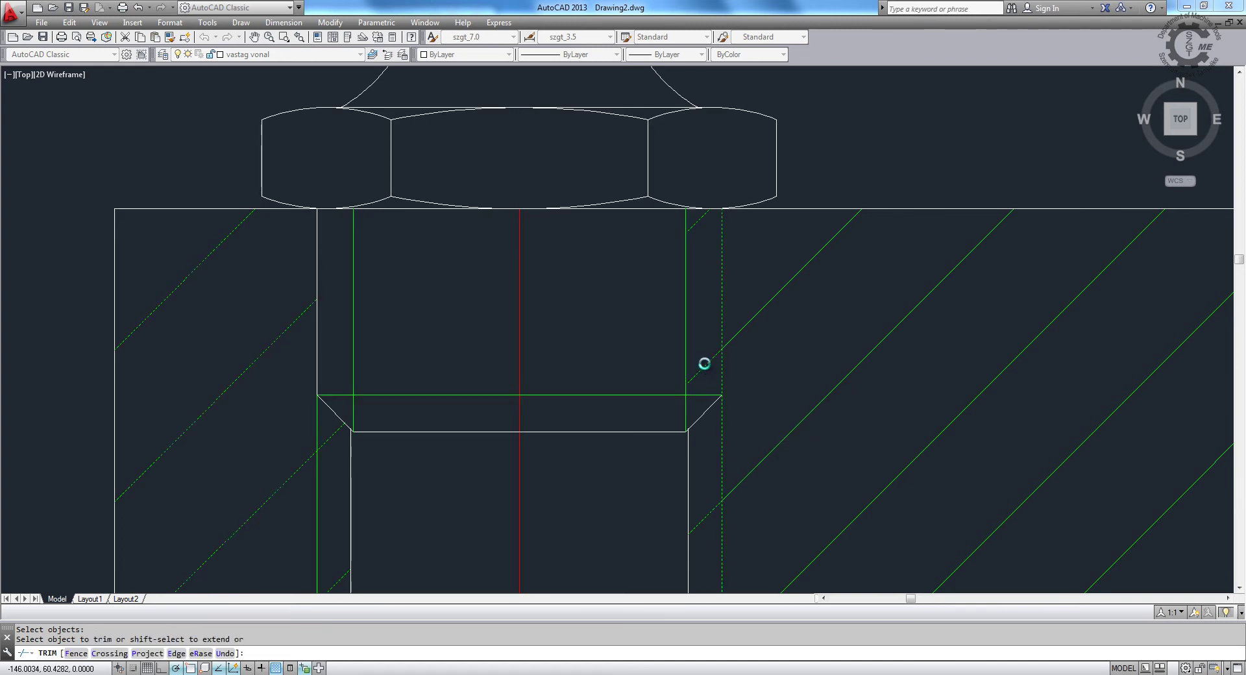
scroll(659, 270, down, 4)
scroll(601, 331, up, 2)
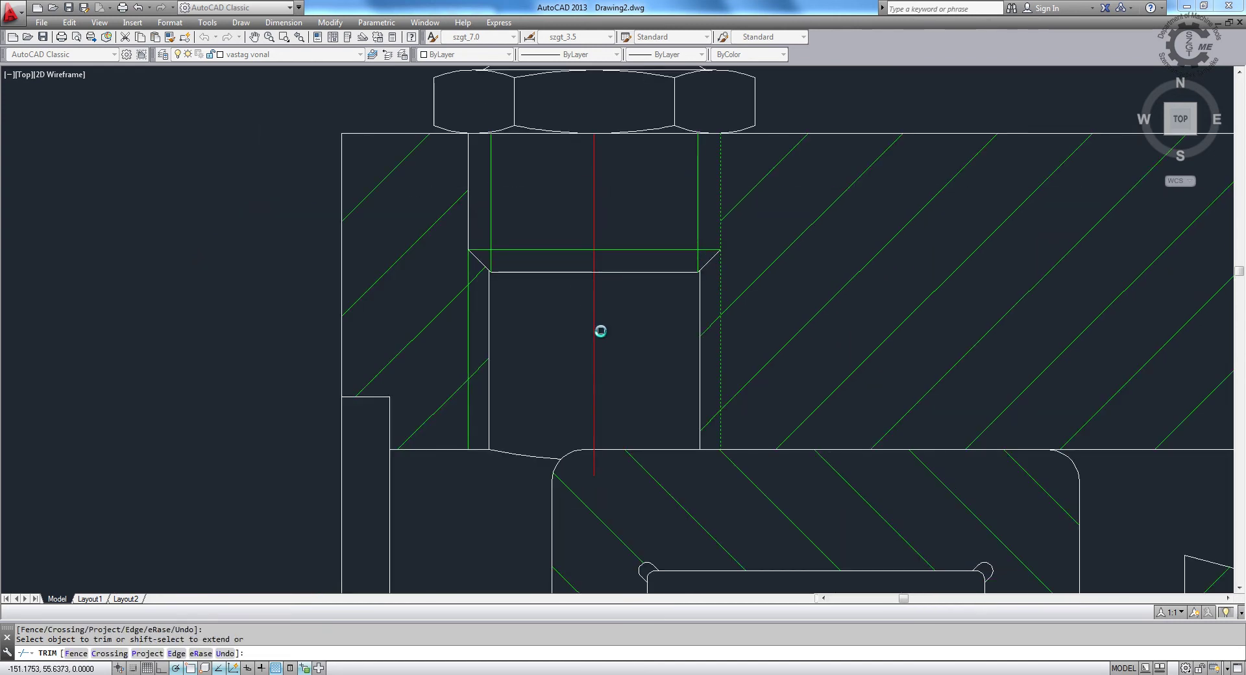
key(Return)
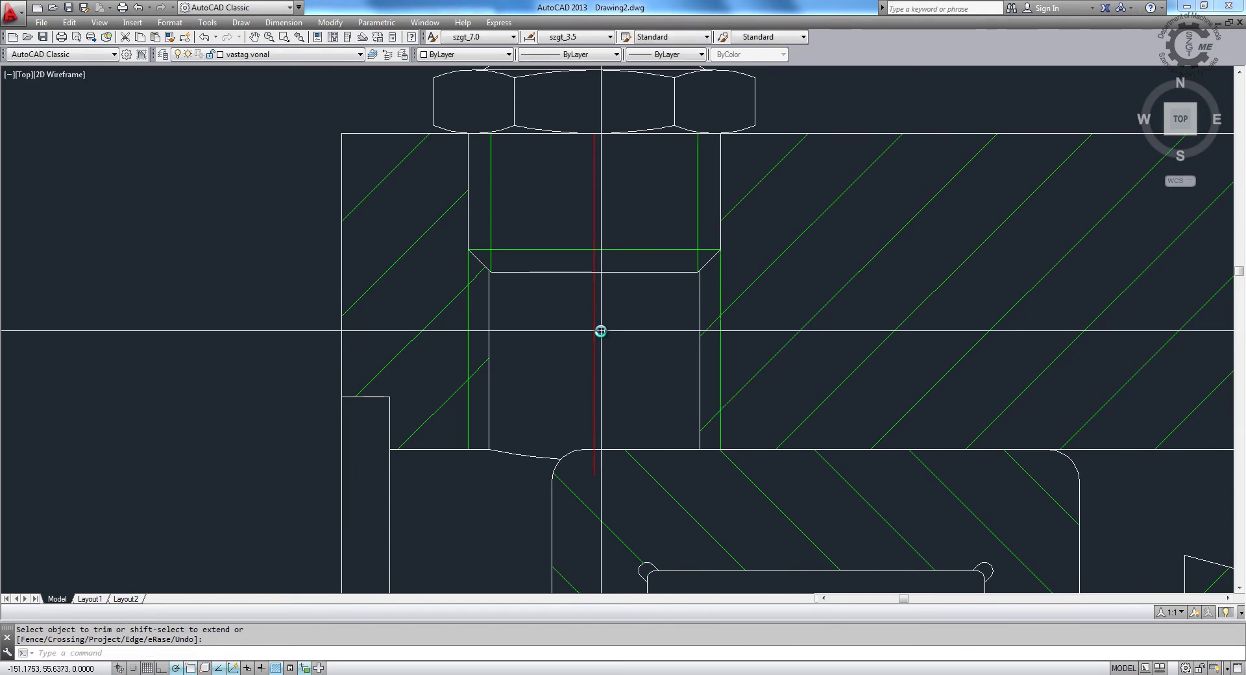
key(Escape)
Step: Stretch the left thin thread line's top end to the bore's chamfer corner
click(467, 305)
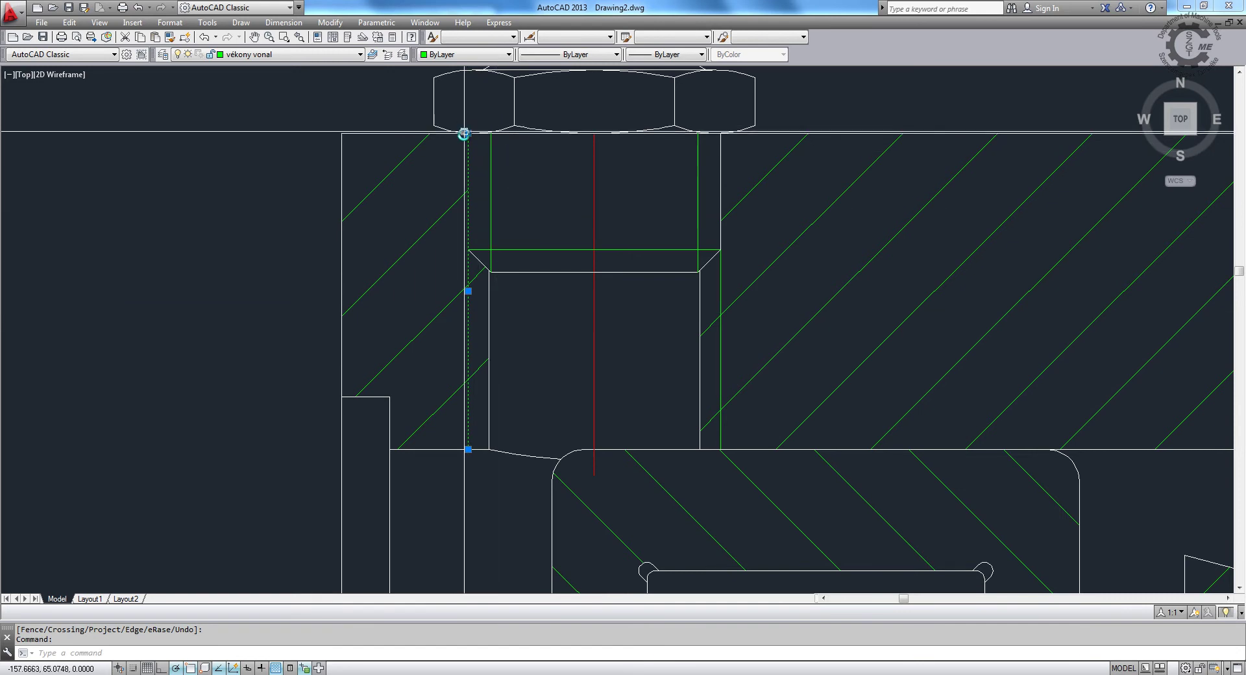
click(463, 134)
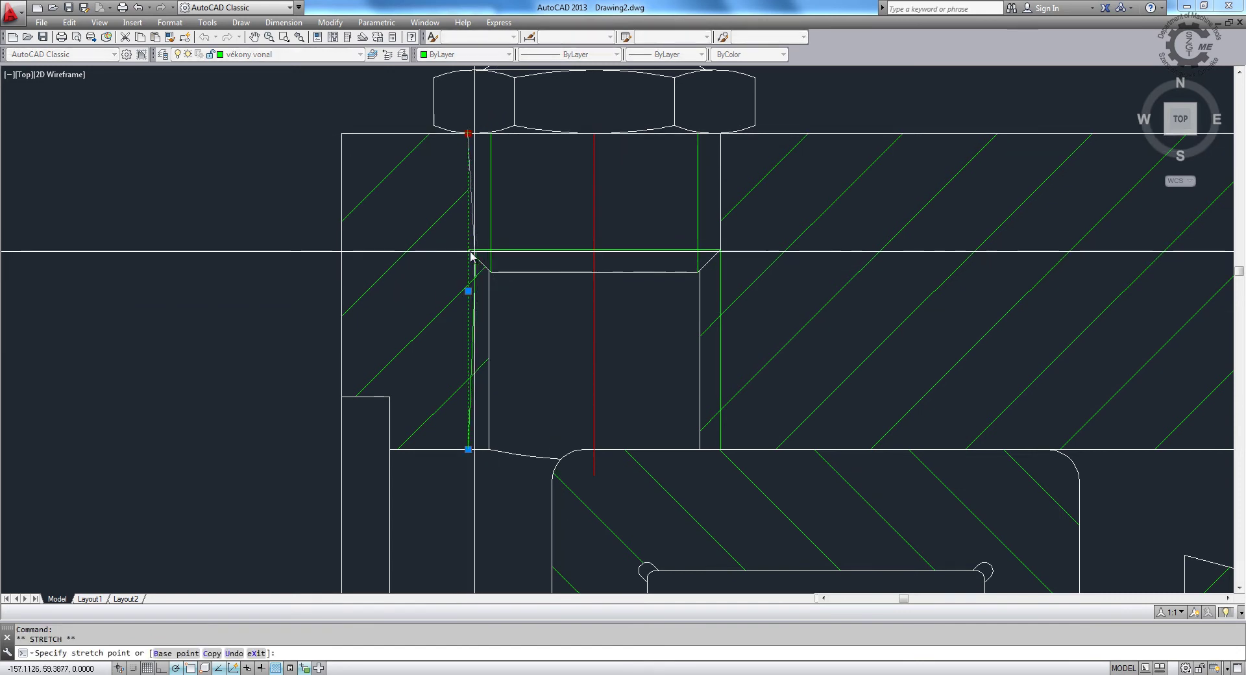
scroll(471, 256, up, 8)
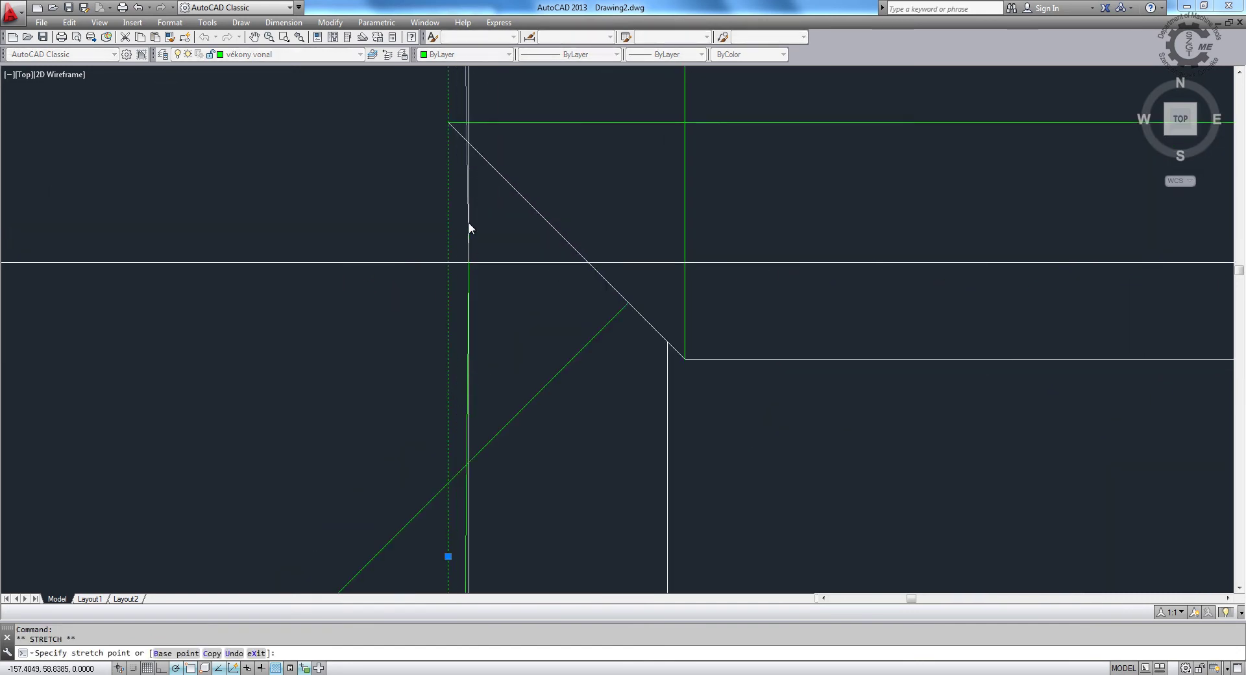
click(447, 123)
scroll(328, 369, down, 3)
scroll(425, 338, down, 3)
scroll(543, 273, up, 7)
key(Escape)
Step: Stretch the thread line on the bore's other side to its chamfer corner
text(tr)
key(Return)
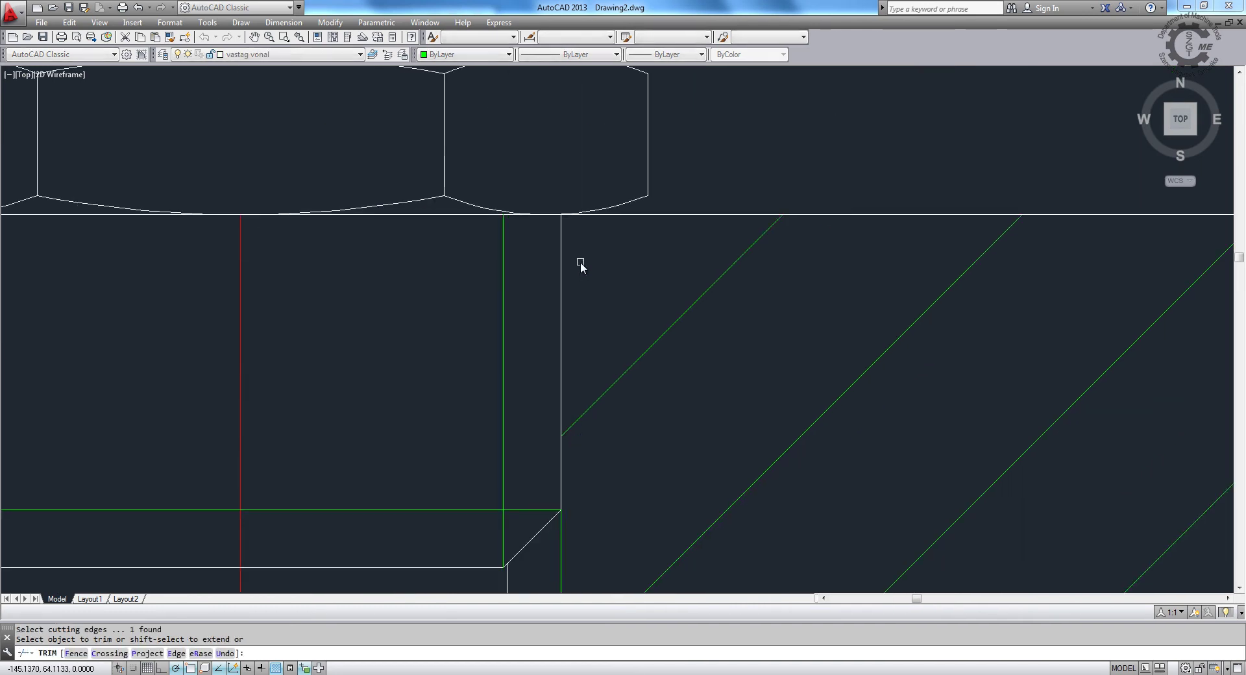
click(562, 257)
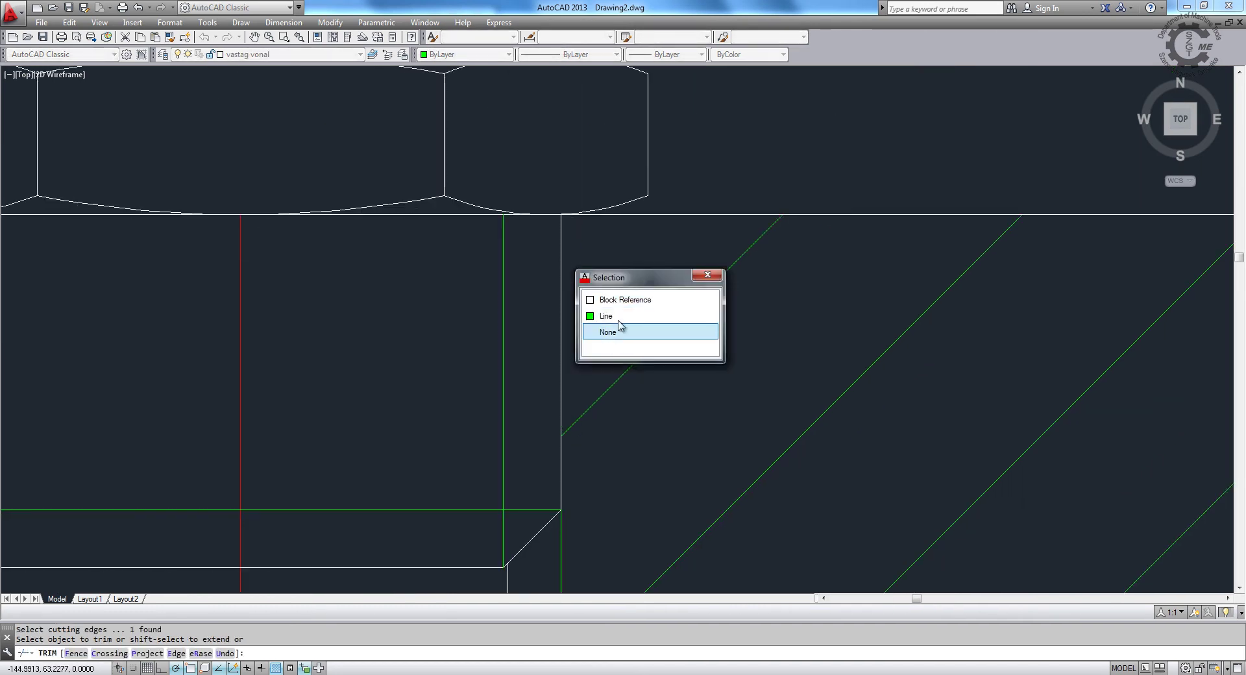
key(Escape)
key(Escape)
click(561, 215)
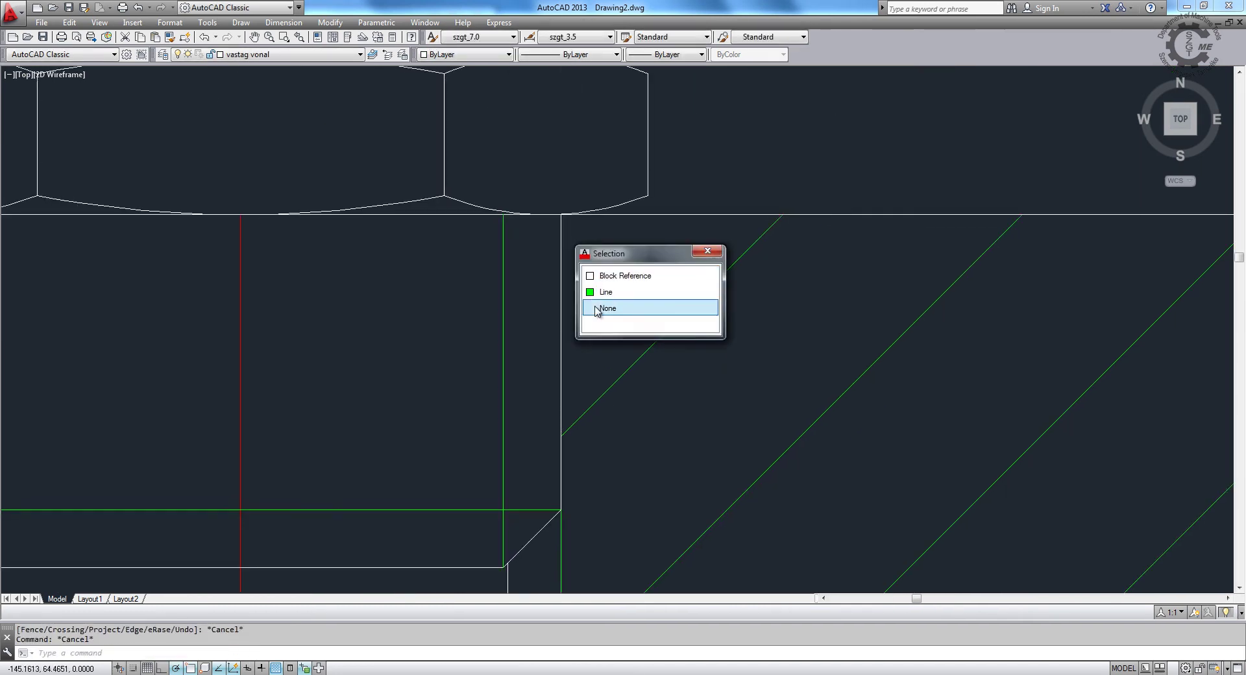
click(600, 289)
click(561, 214)
scroll(562, 194, down, 5)
scroll(562, 214, up, 5)
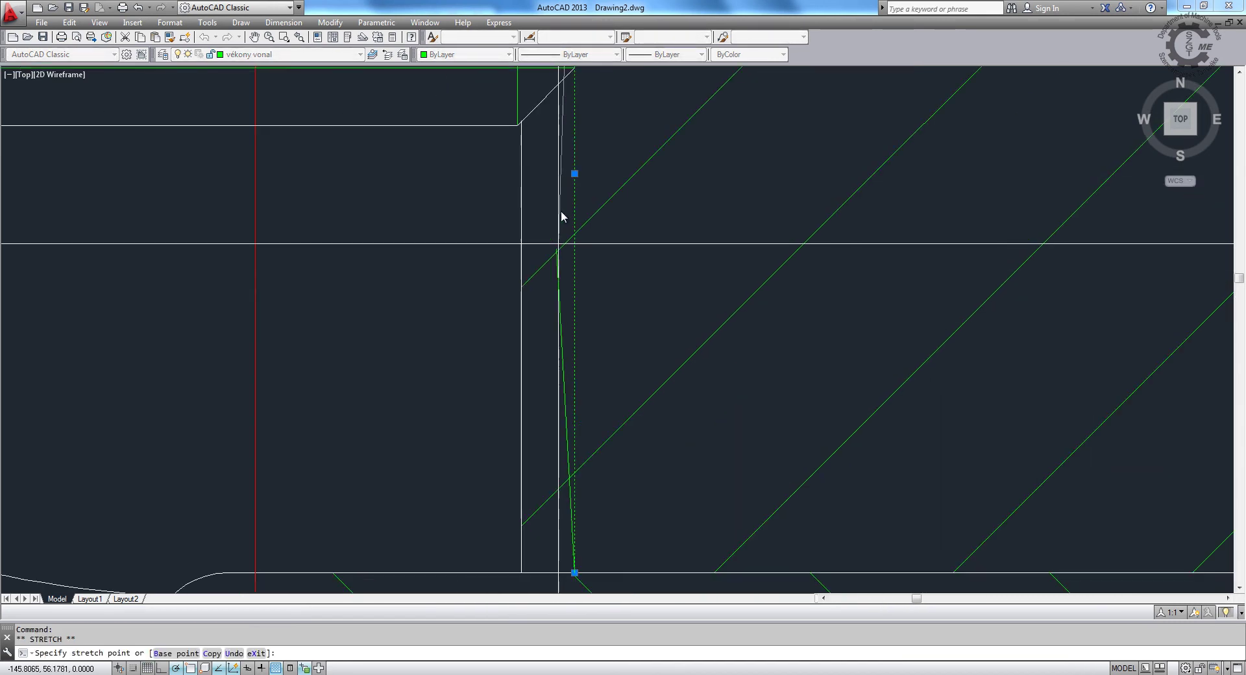
middle_drag(562, 214, 571, 367)
click(572, 286)
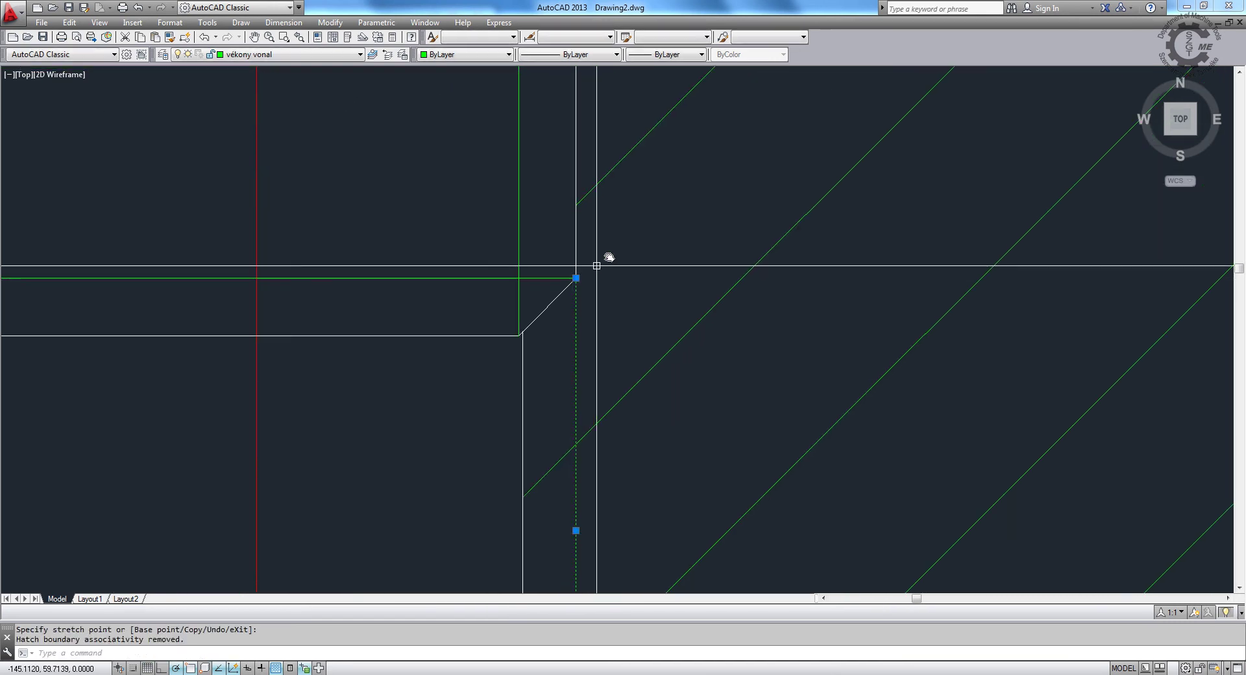
key(Escape)
scroll(512, 317, down, 2)
scroll(292, 185, down, 4)
Step: Window-select and delete the leftover lines and vertical lines in the right-hand hole
scroll(292, 185, down, 1)
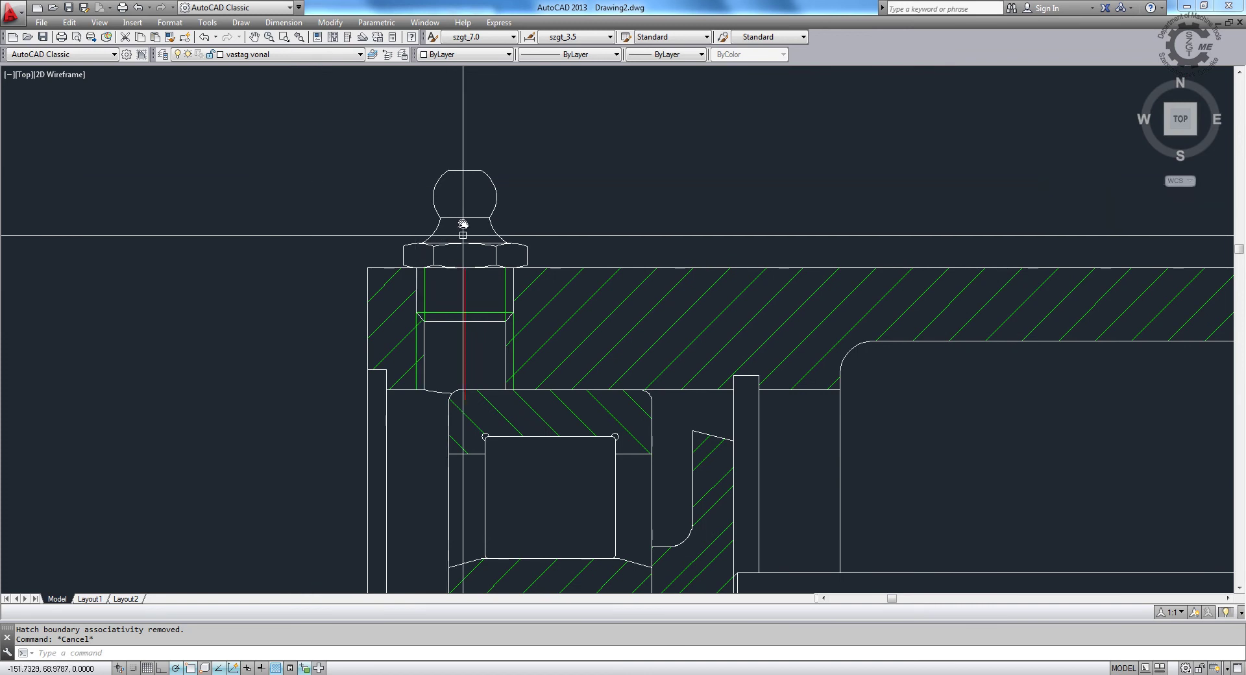
scroll(445, 188, down, 1)
scroll(389, 208, down, 1)
scroll(285, 238, down, 1)
scroll(364, 259, down, 1)
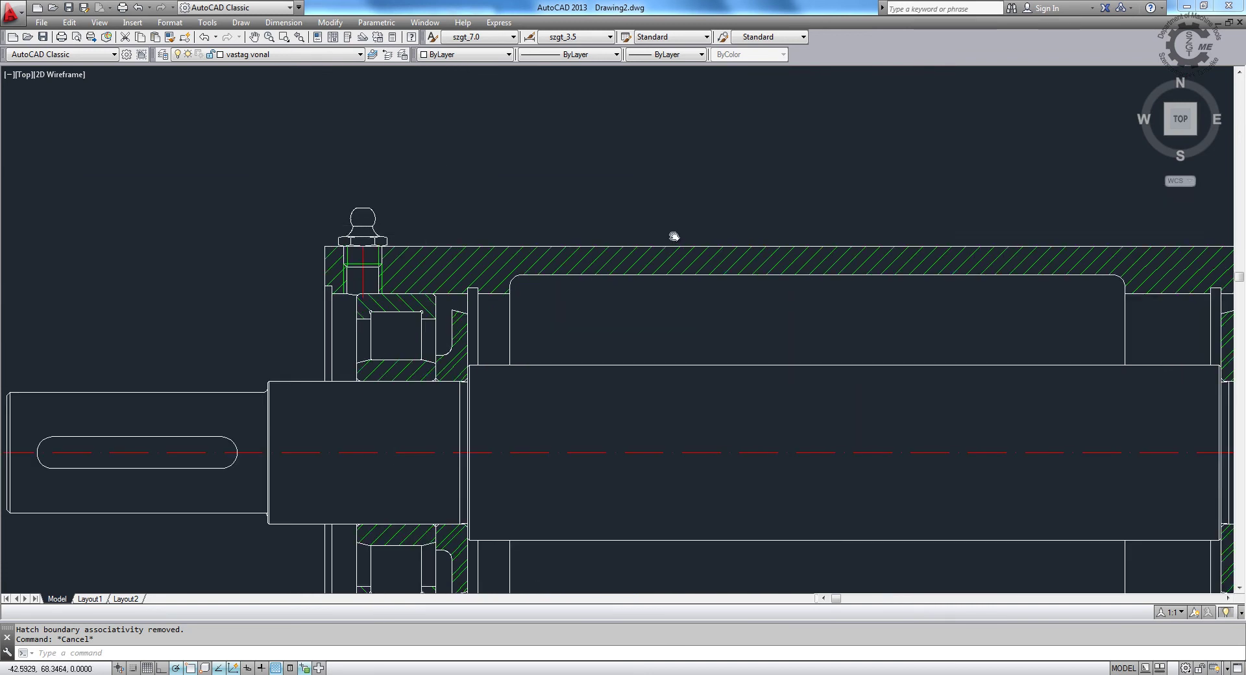
scroll(673, 236, up, 3)
scroll(392, 315, up, 2)
scroll(662, 300, up, 2)
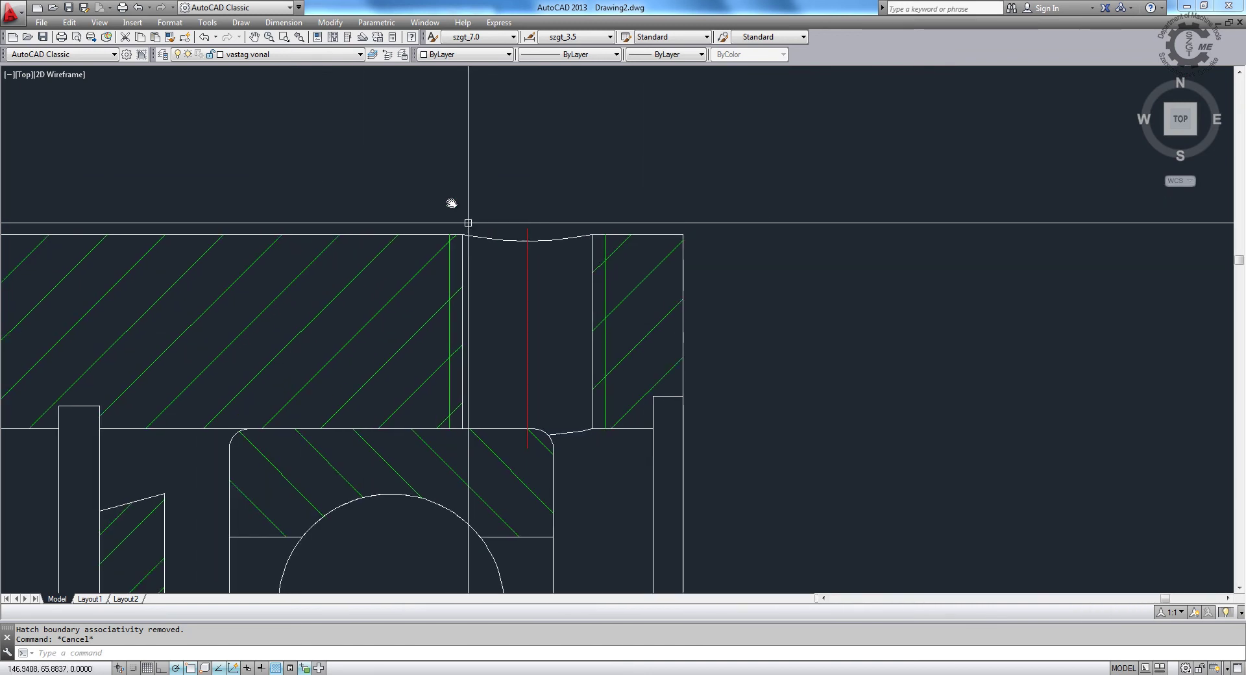
click(429, 193)
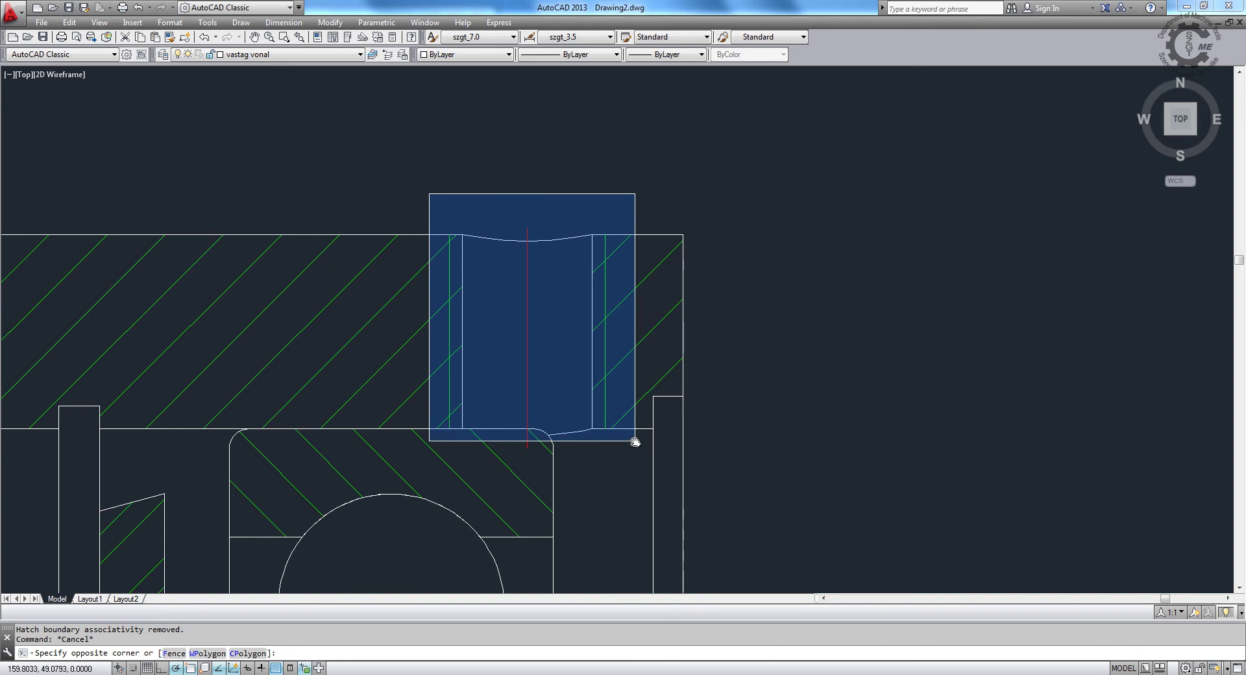
click(487, 433)
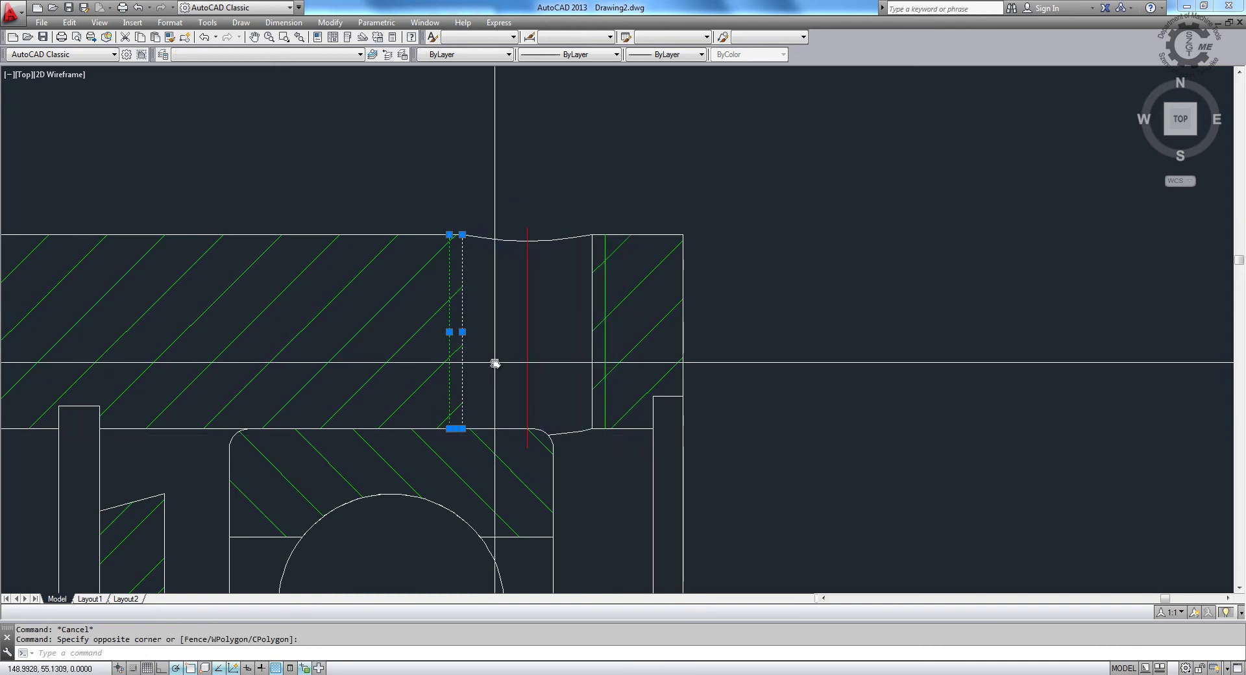
key(Delete)
click(569, 209)
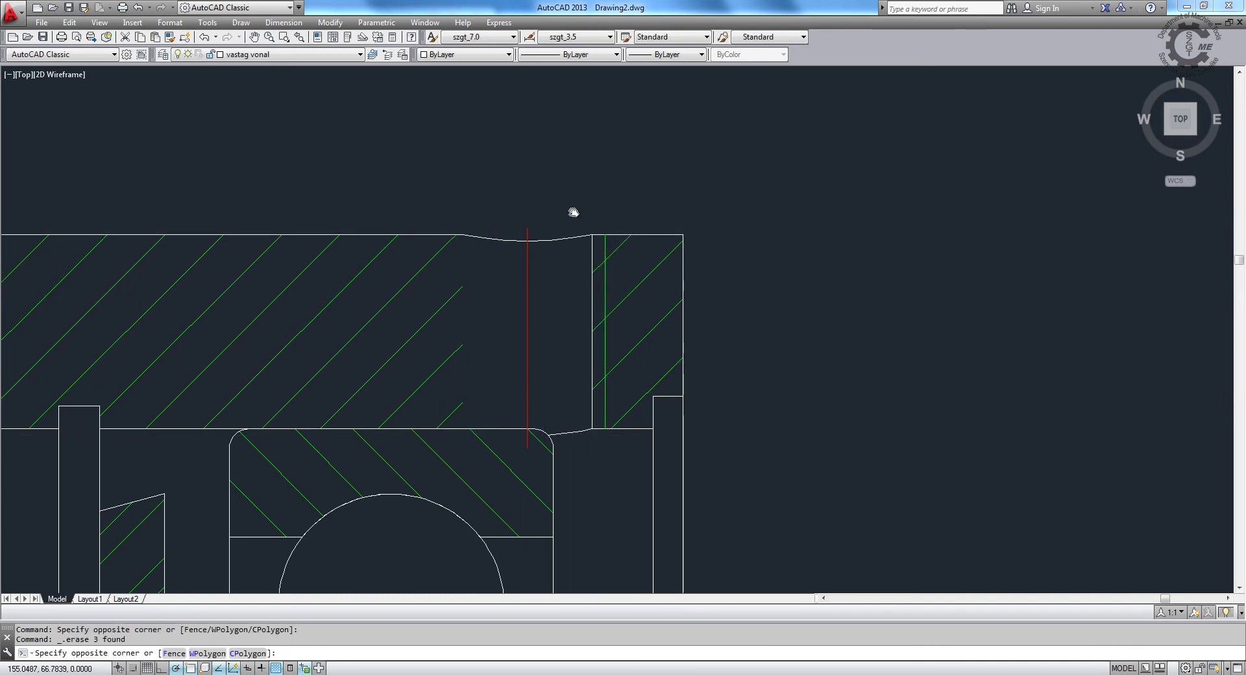
click(620, 462)
key(Delete)
Step: Copy the left grease nipple and its bore lines, using a base point on its centerline
scroll(592, 258, down, 3)
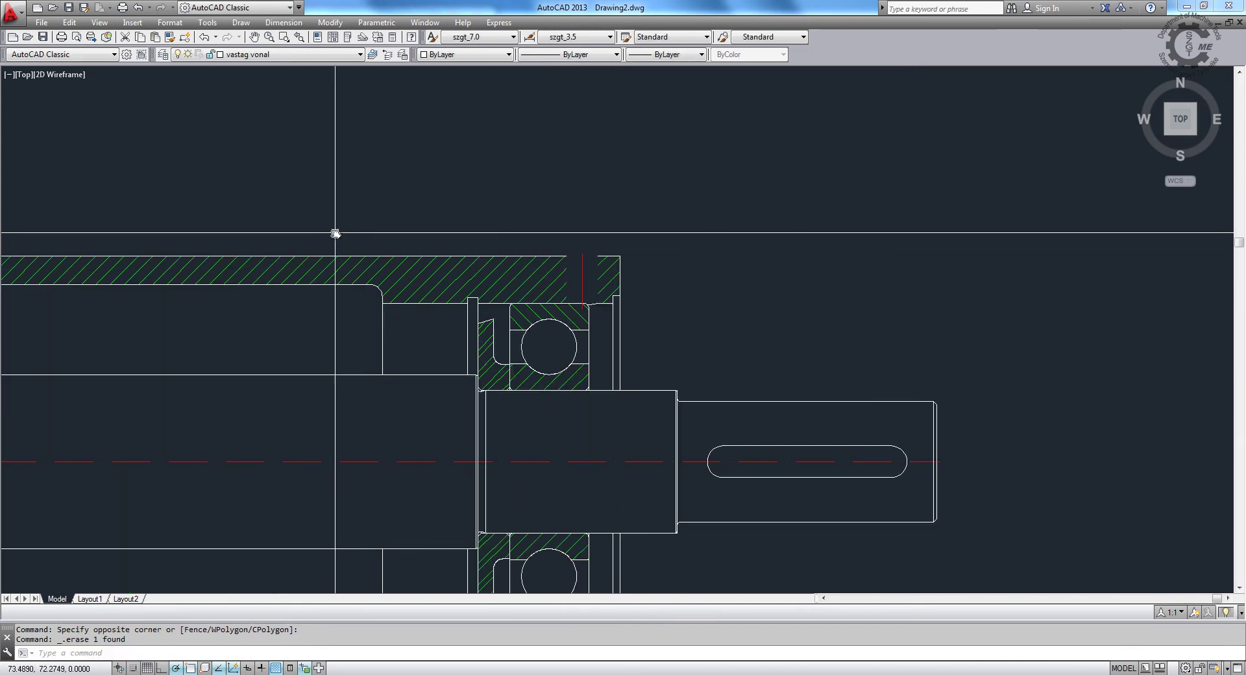
scroll(1002, 348, up, 1)
scroll(1002, 348, up, 2)
middle_drag(98, 412, 306, 321)
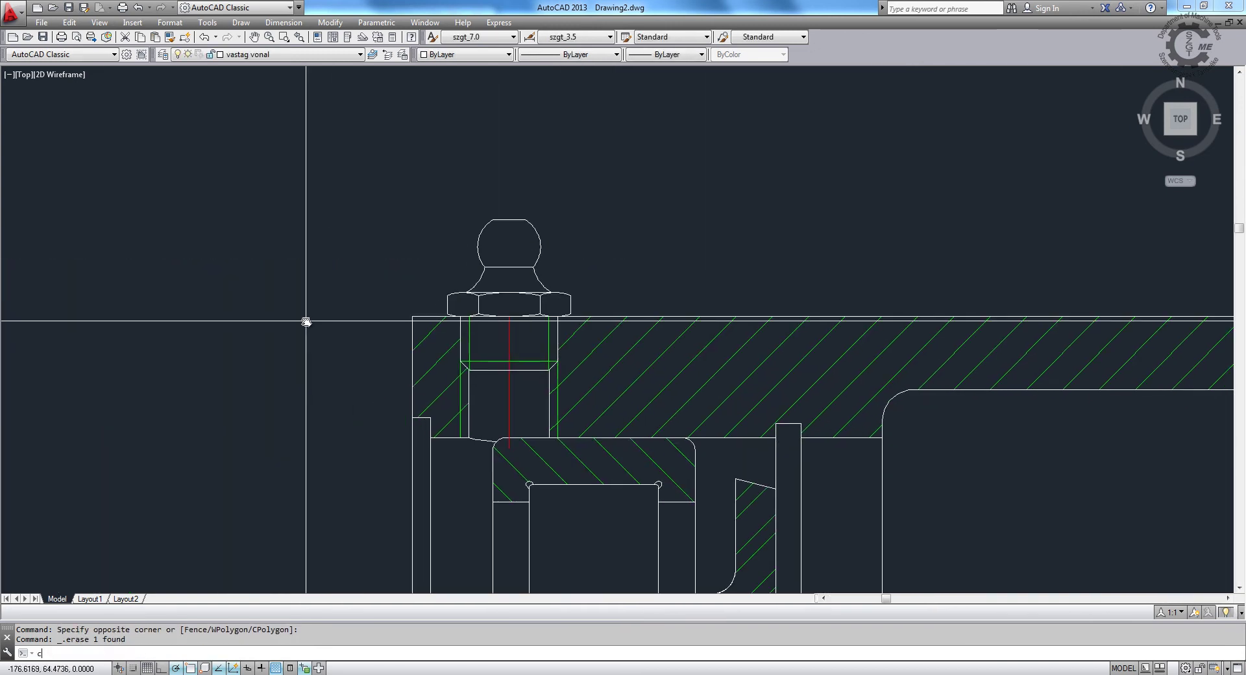
text(o)
key(Return)
click(441, 199)
click(603, 393)
scroll(597, 390, up, 3)
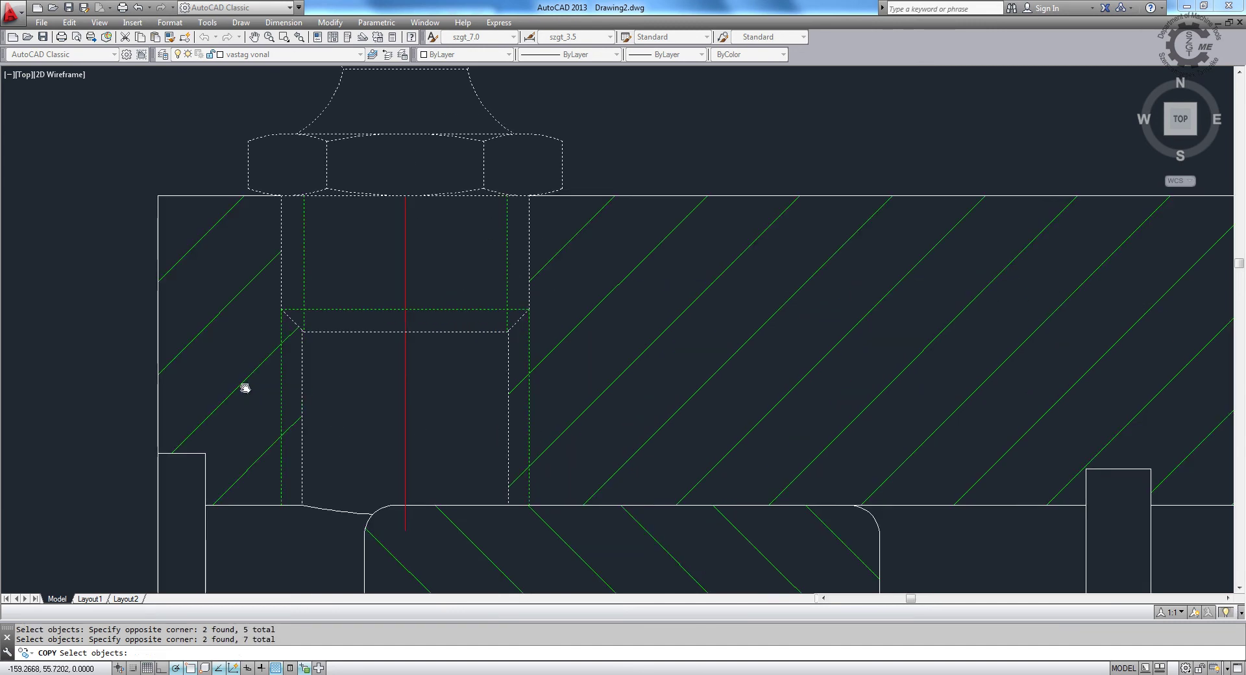
key(Return)
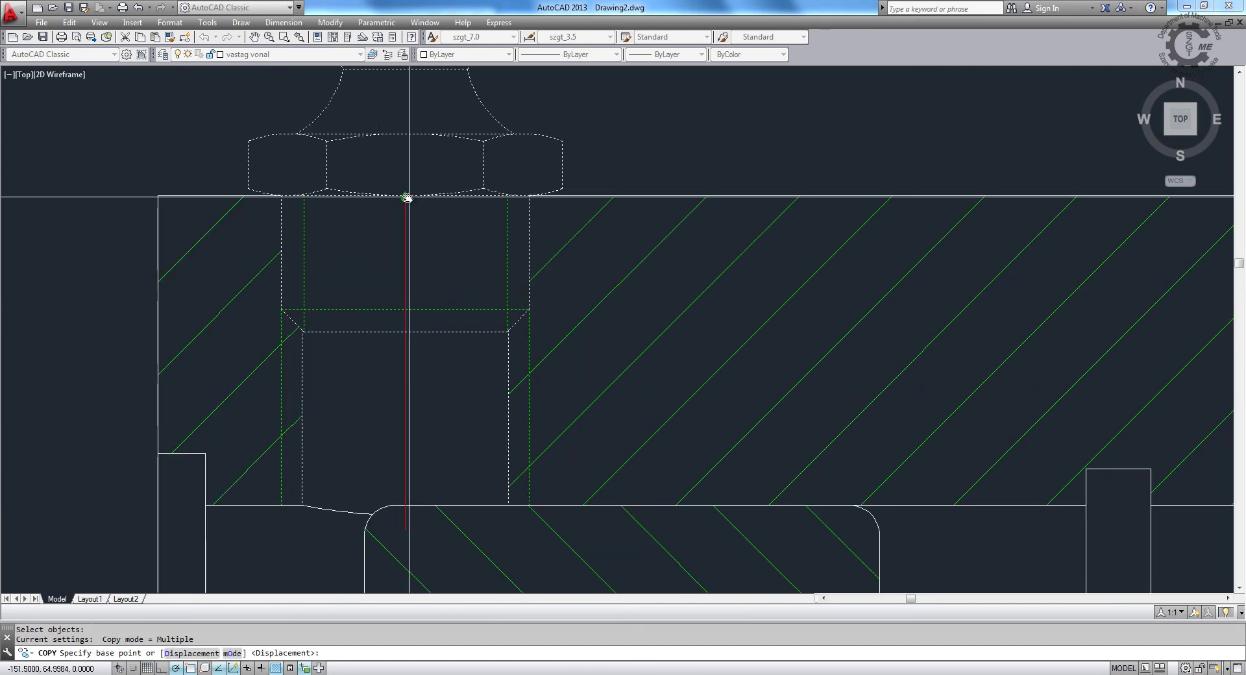
click(407, 197)
scroll(325, 280, down, 2)
scroll(389, 312, down, 3)
scroll(584, 314, up, 3)
scroll(795, 240, up, 2)
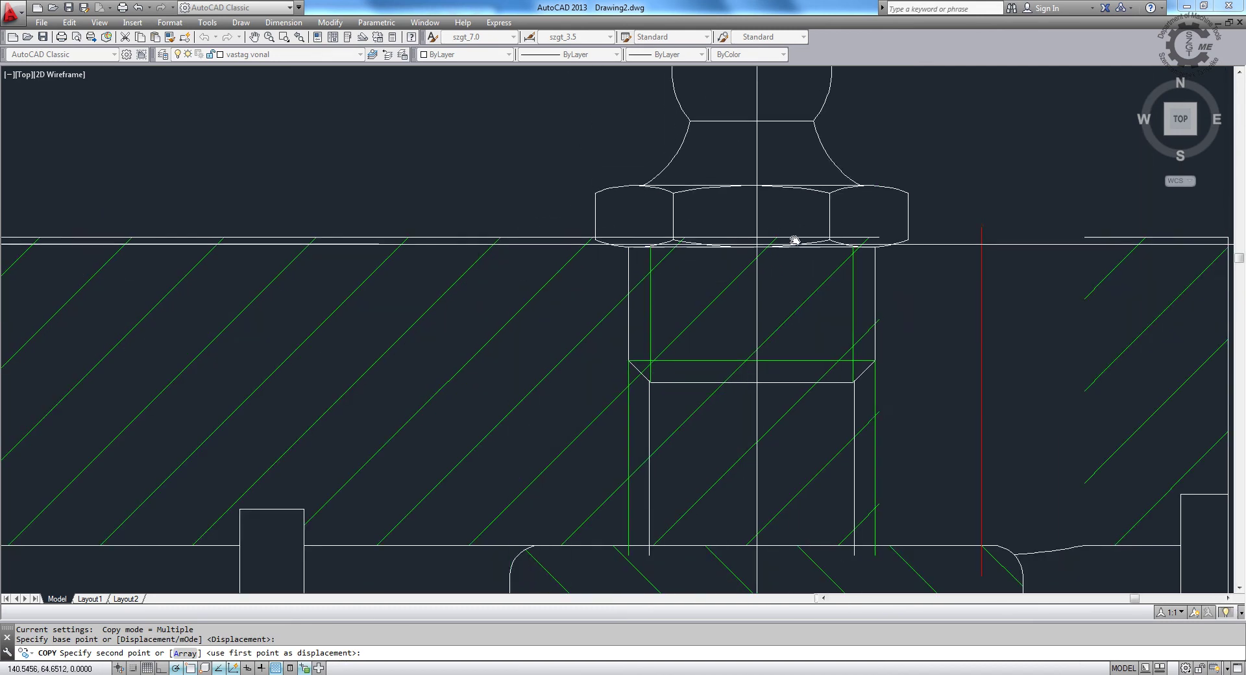
Step: Place the nipple copy on the right hole's centerline
click(981, 238)
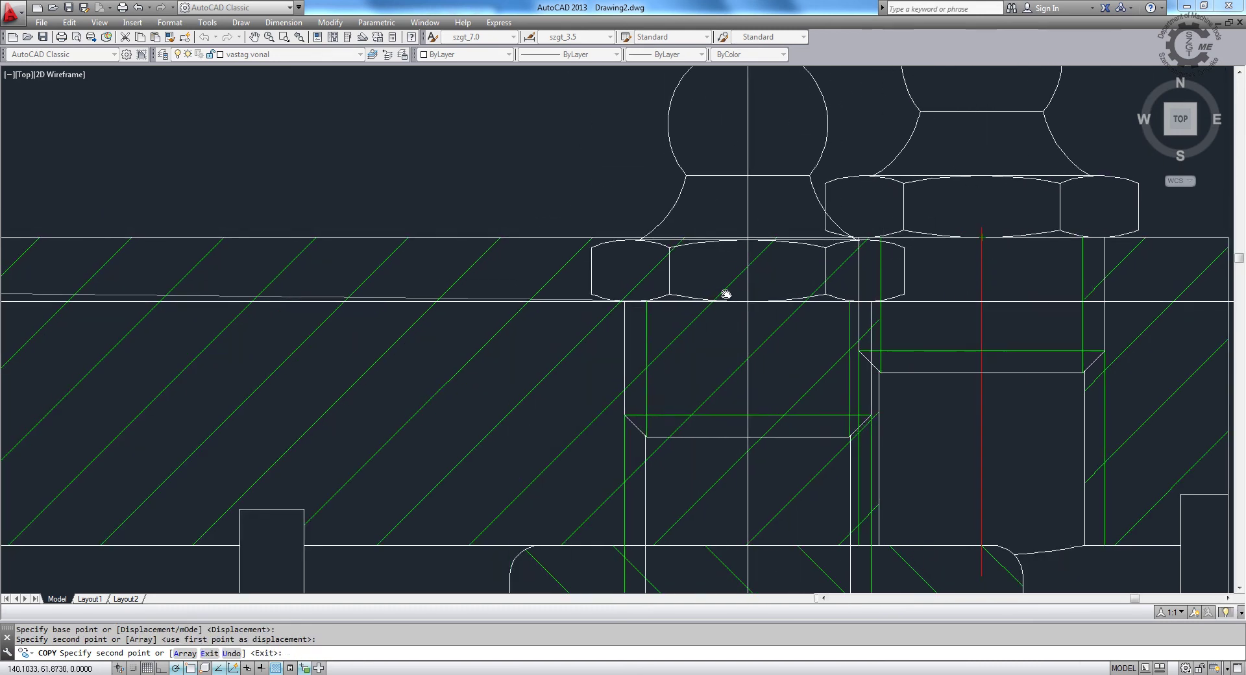
scroll(726, 294, down, 2)
scroll(582, 325, down, 2)
key(Return)
Step: Extend the first nipple's centerline and lengthen it by a delta of 1
text(ex)
key(Return)
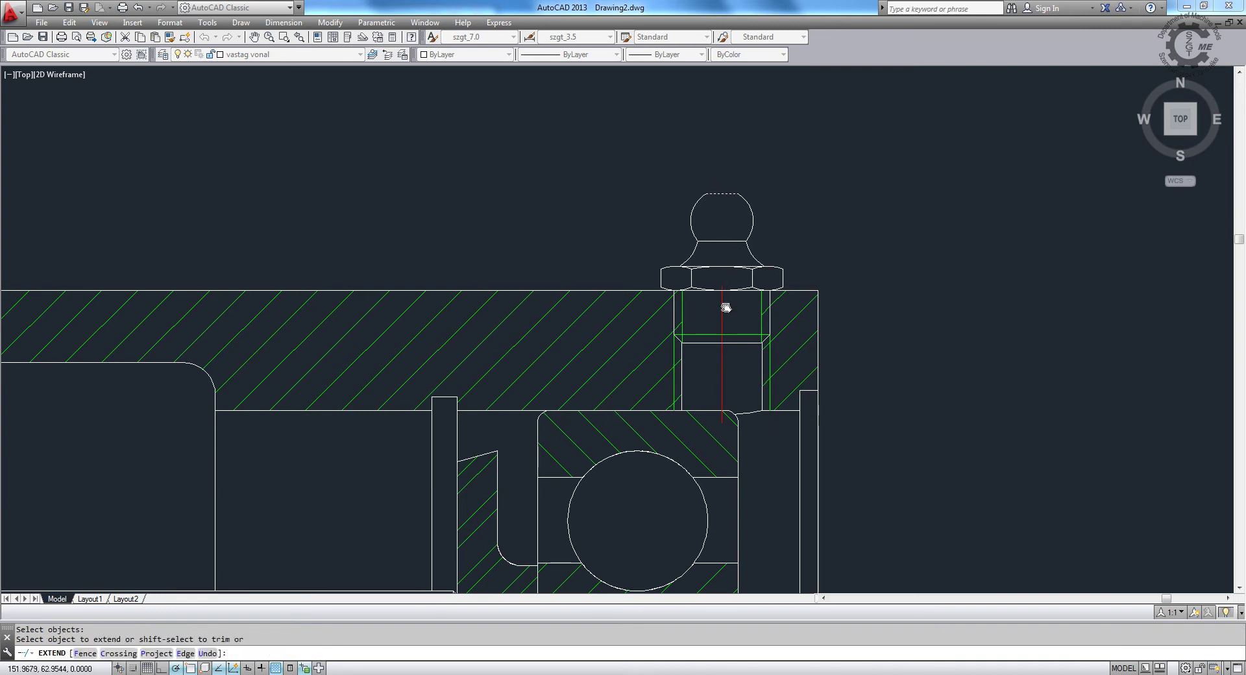
key(Return)
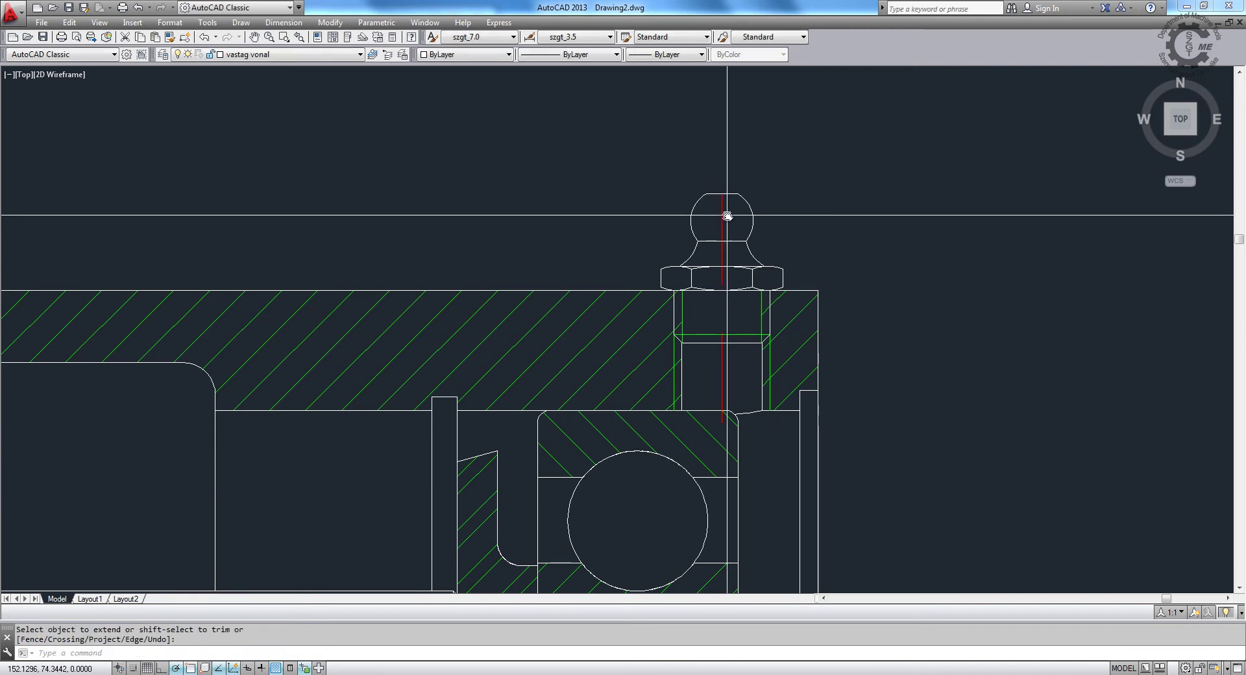
text(LEN)
key(Return)
text(de)
key(Return)
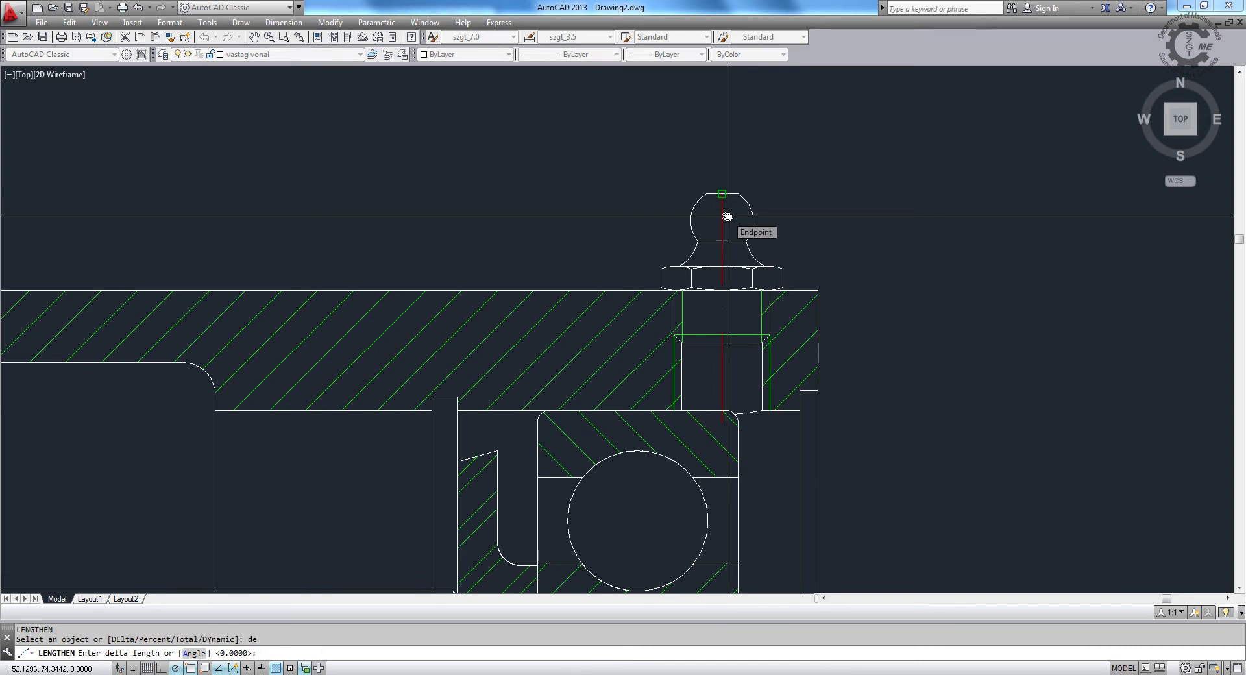
text(1)
key(Return)
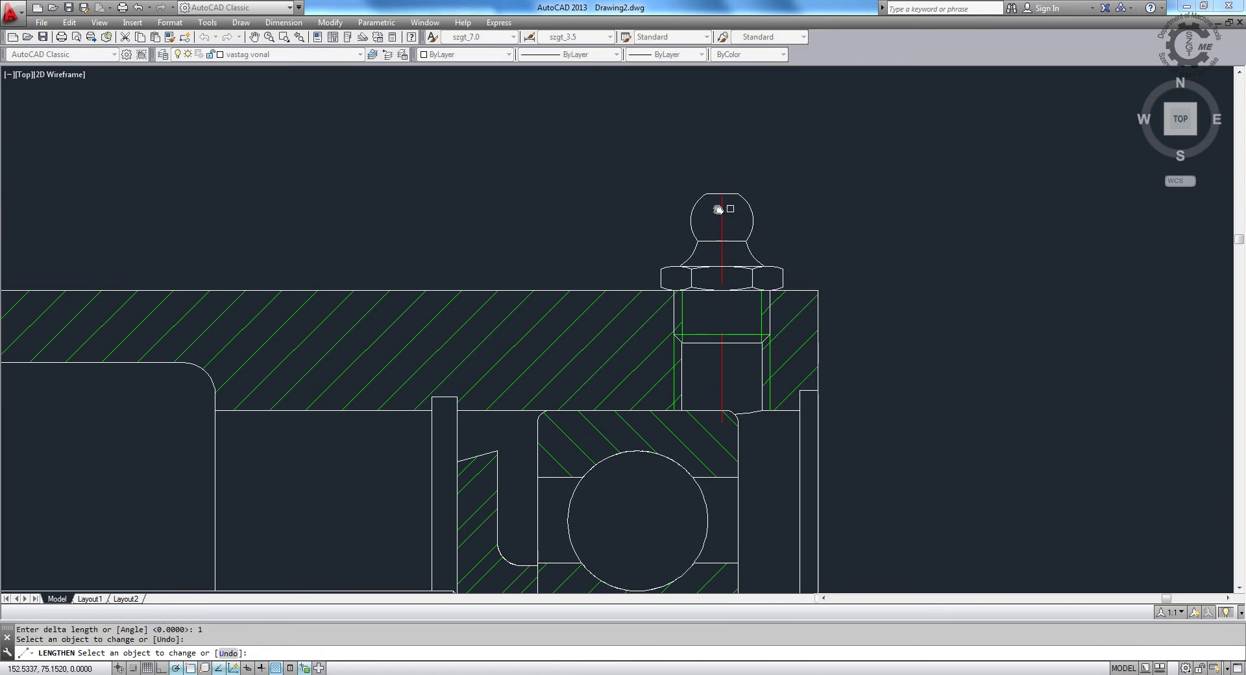
mouse_move(318, 308)
middle_down()
mouse_move(826, 325)
mouse_move(918, 361)
middle_up()
middle_drag(154, 312, 472, 260)
key(Return)
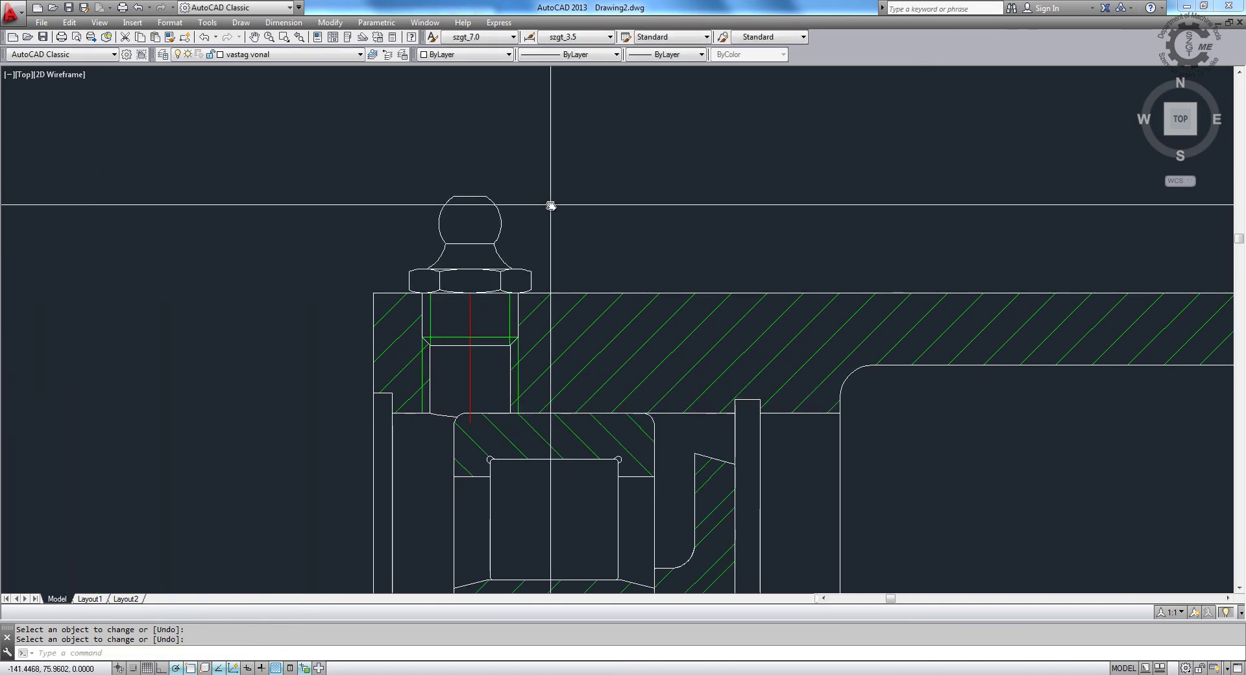
text(ex)
Step: Extend the other nipple's centerline to the ball outline and lengthen it 1 unit past the top
key(Return)
click(483, 207)
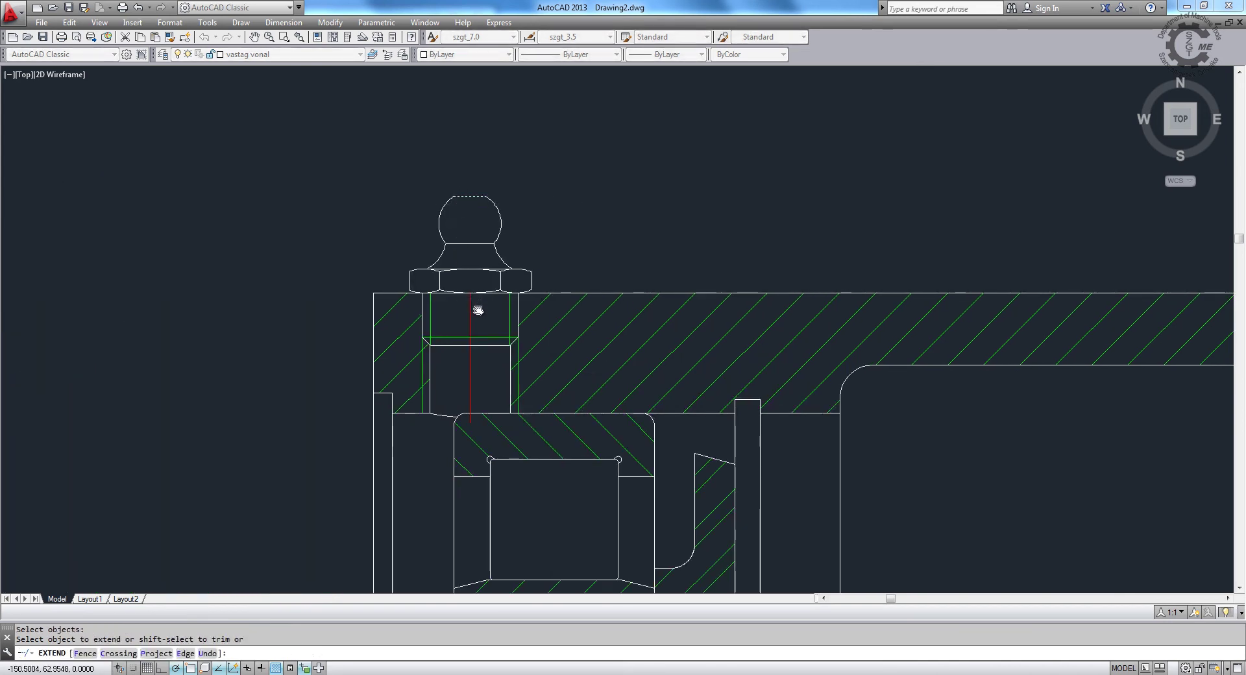
click(458, 307)
scroll(448, 189, up, 4)
text(len)
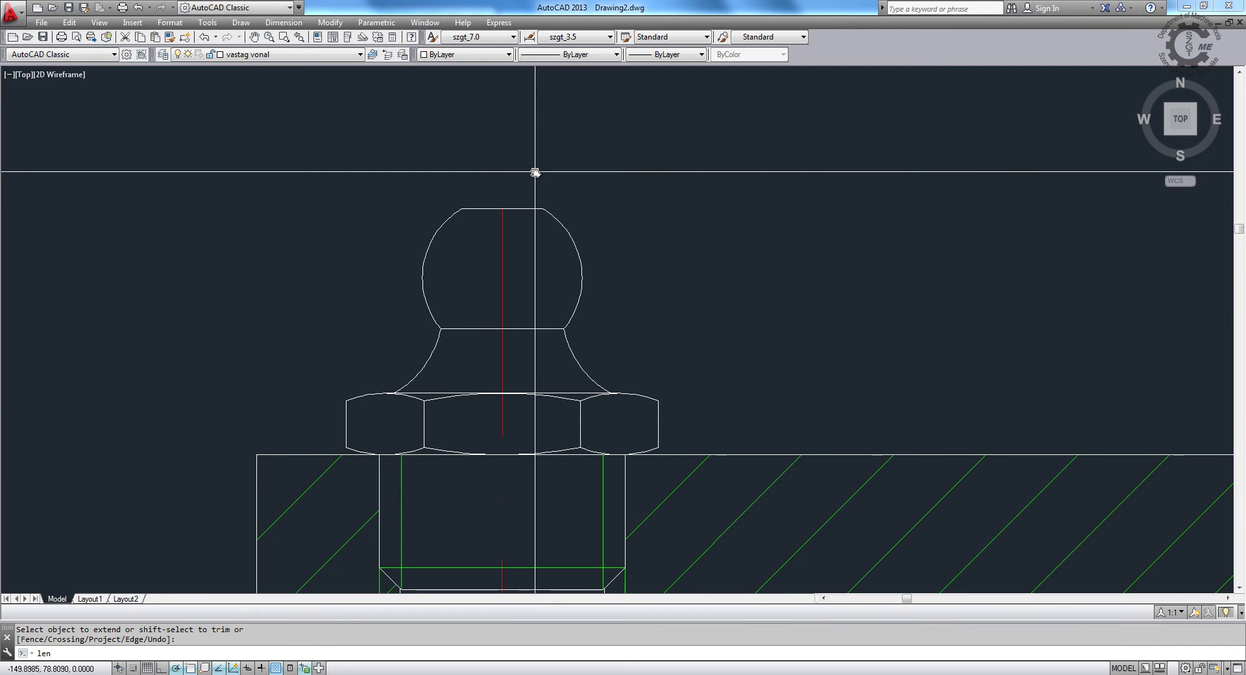
key(Return)
text(de)
key(Return)
key(Return)
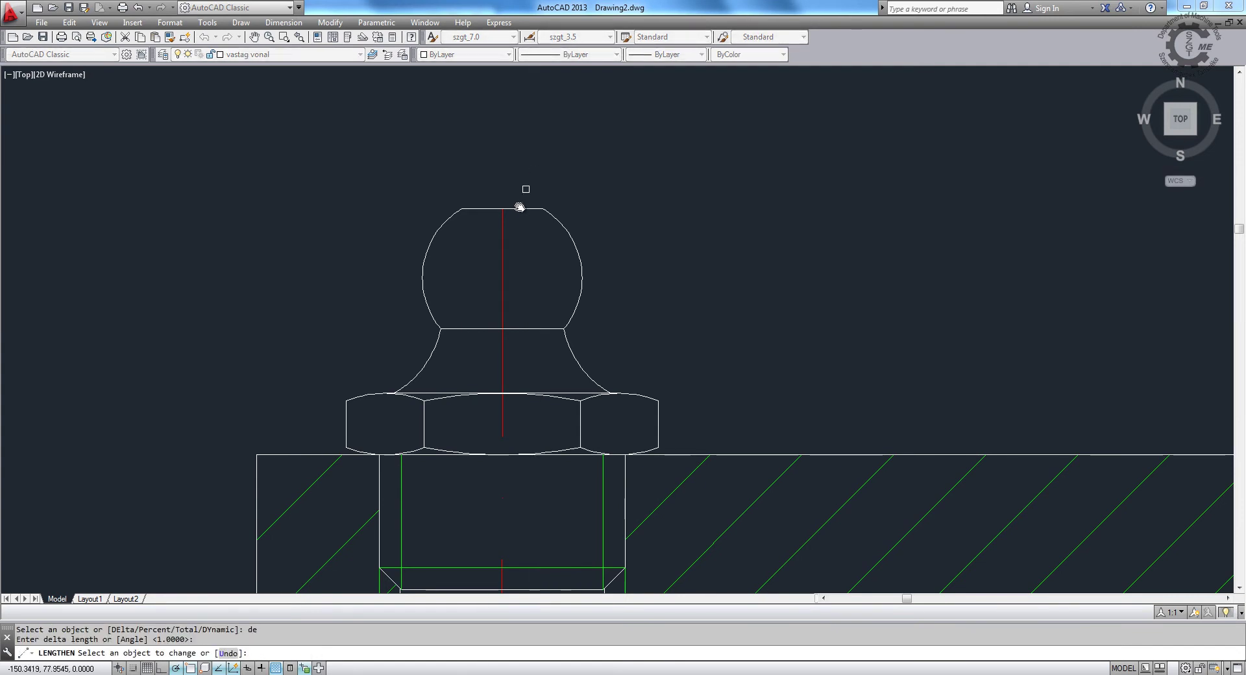
click(556, 214)
key(Return)
scroll(556, 214, down, 3)
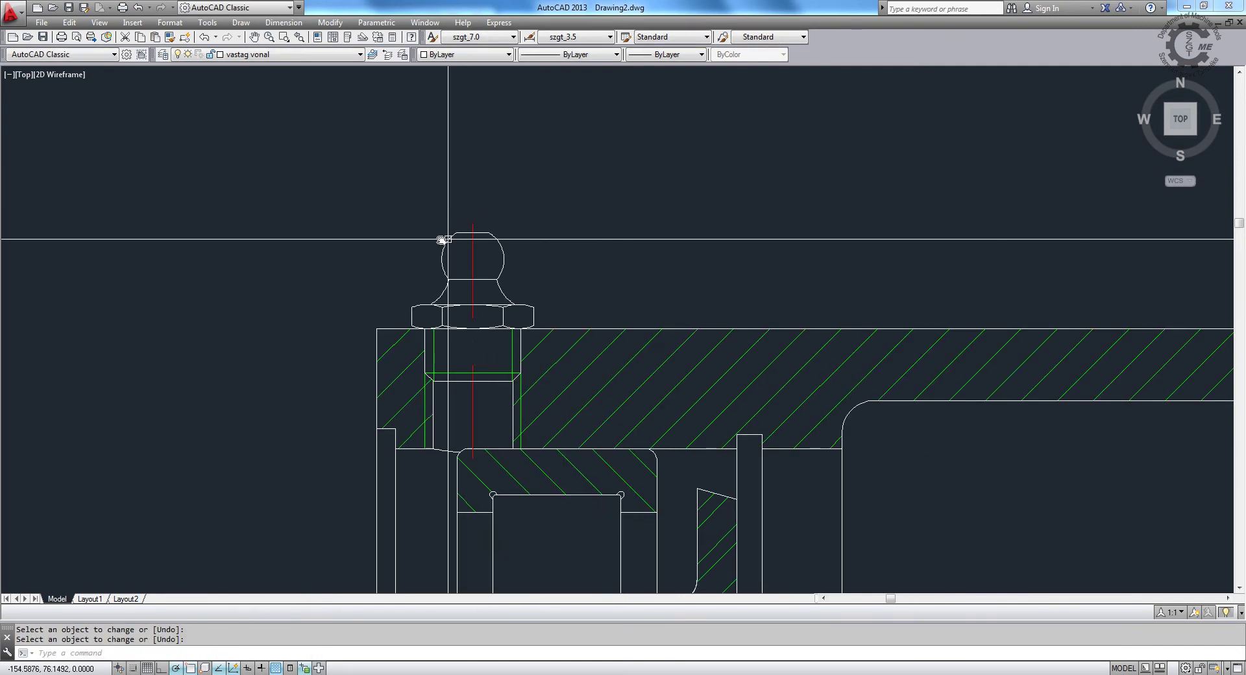
middle_drag(648, 319, 453, 210)
mouse_move(623, 306)
middle_down()
mouse_move(506, 231)
mouse_move(277, 228)
mouse_move(119, 203)
mouse_move(429, 216)
middle_up()
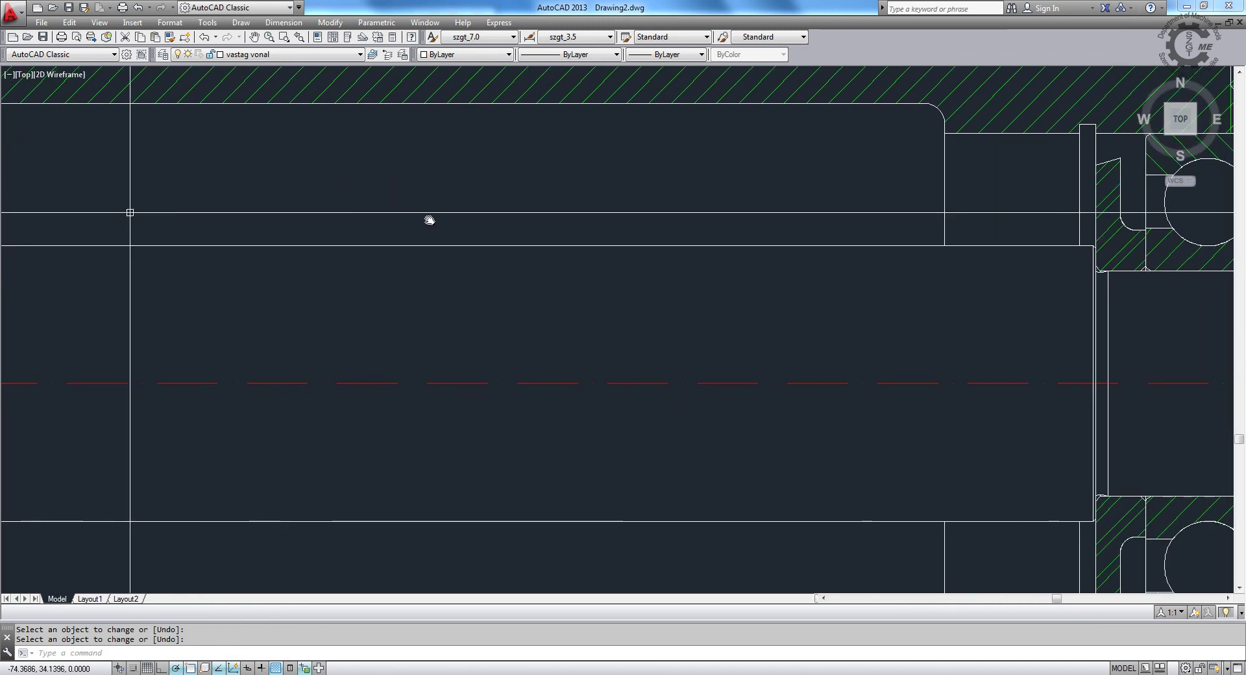
scroll(515, 228, down, 3)
middle_drag(653, 202, 784, 195)
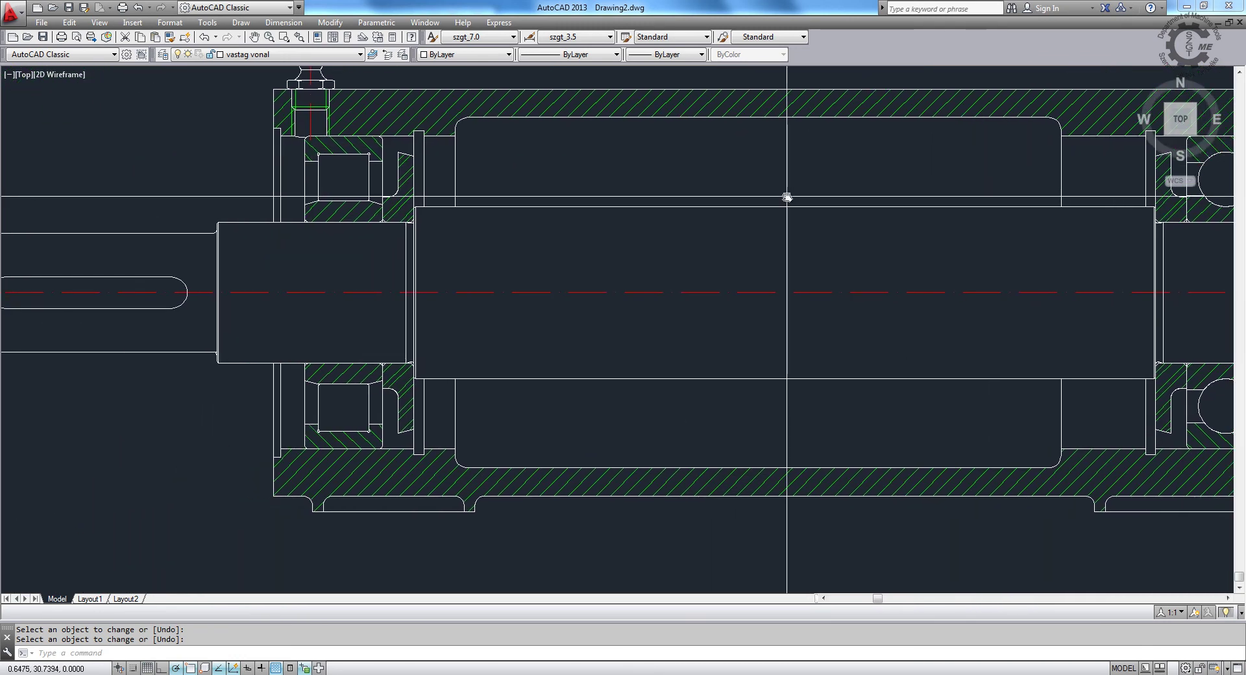
Step: Insert the VRE309D drawing from the Rögzítőgyűrű folder beside the assembly
text(inser)
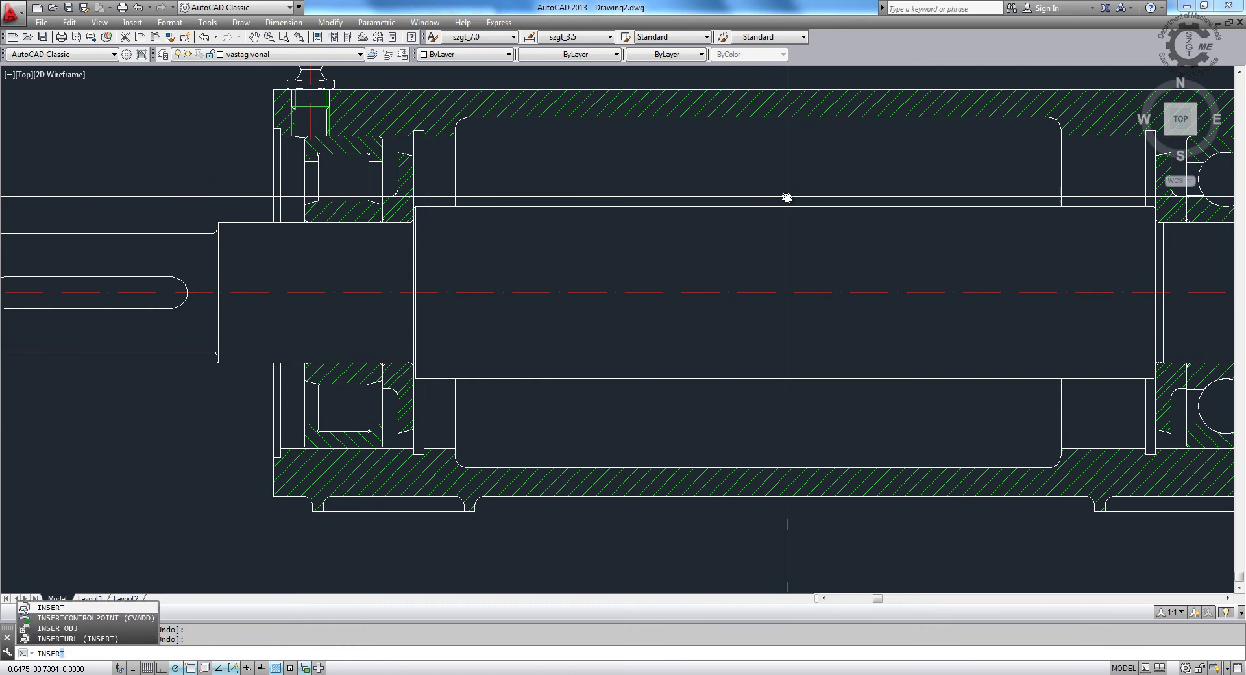
key(Return)
click(668, 265)
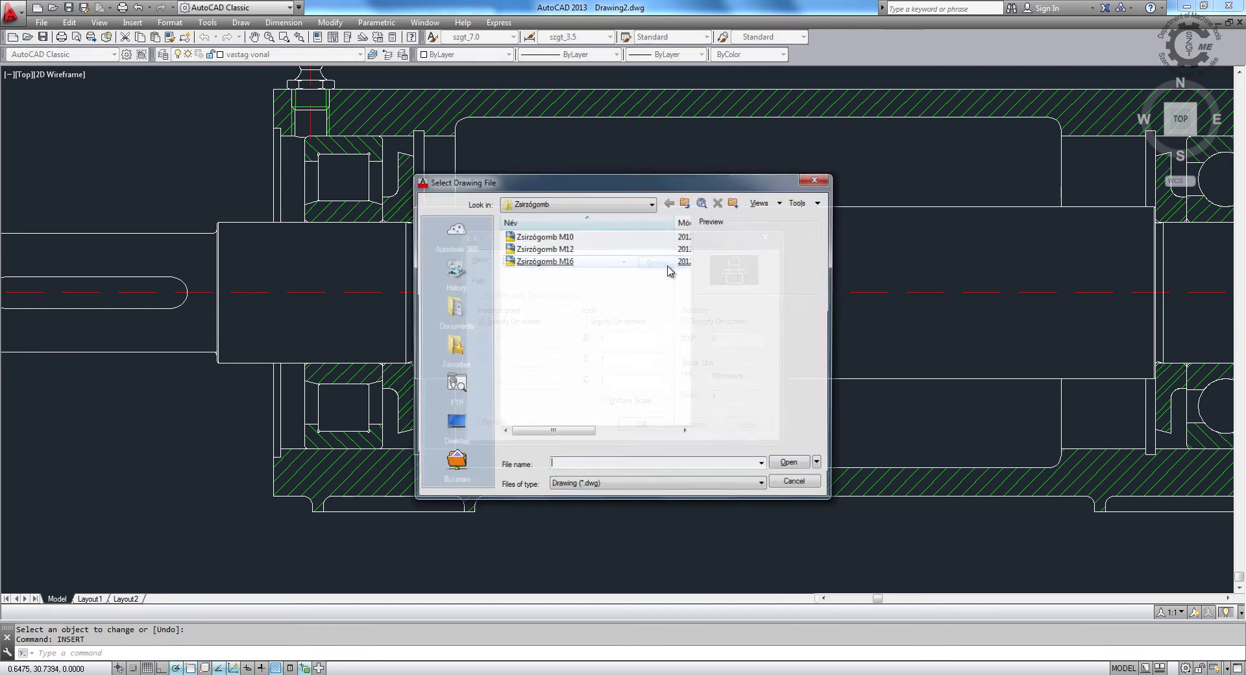
click(684, 204)
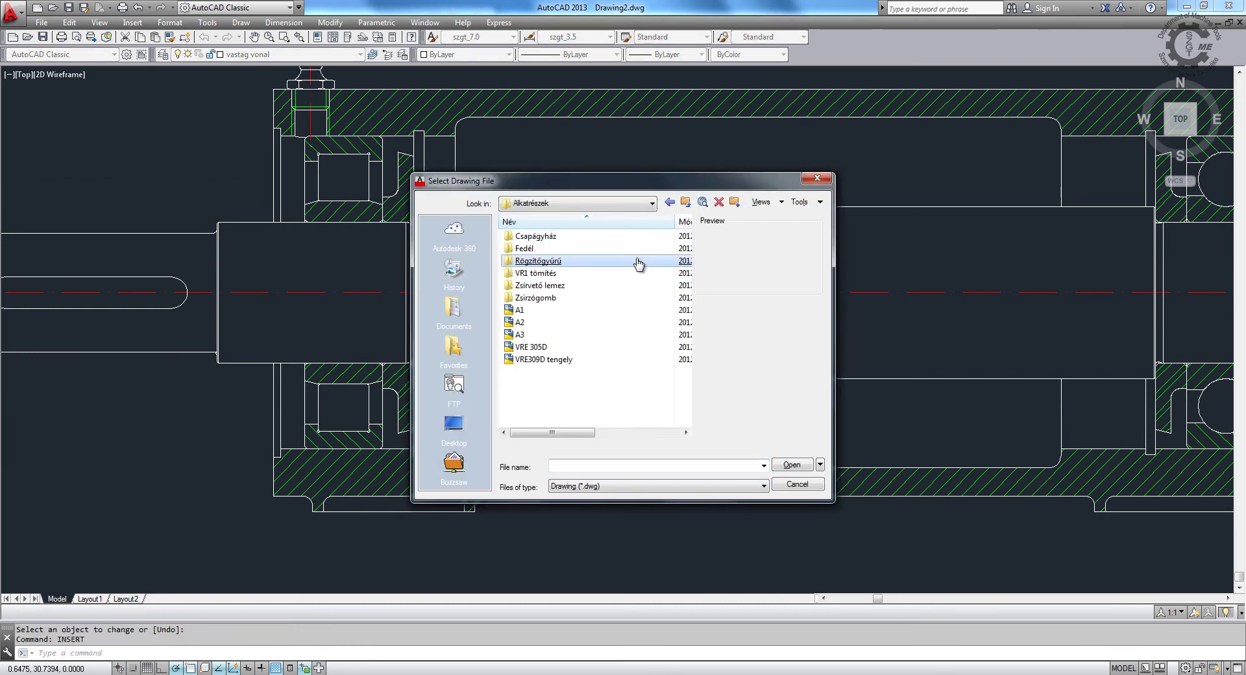
double_click(639, 260)
click(634, 264)
double_click(634, 287)
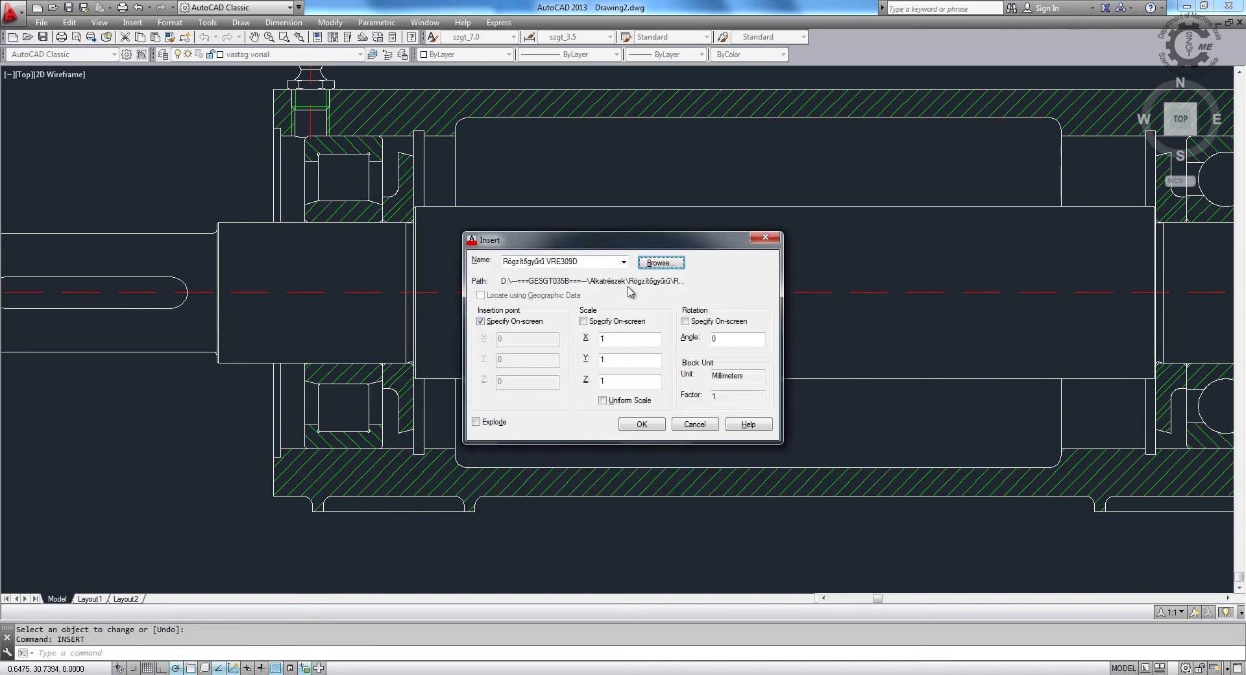
click(644, 424)
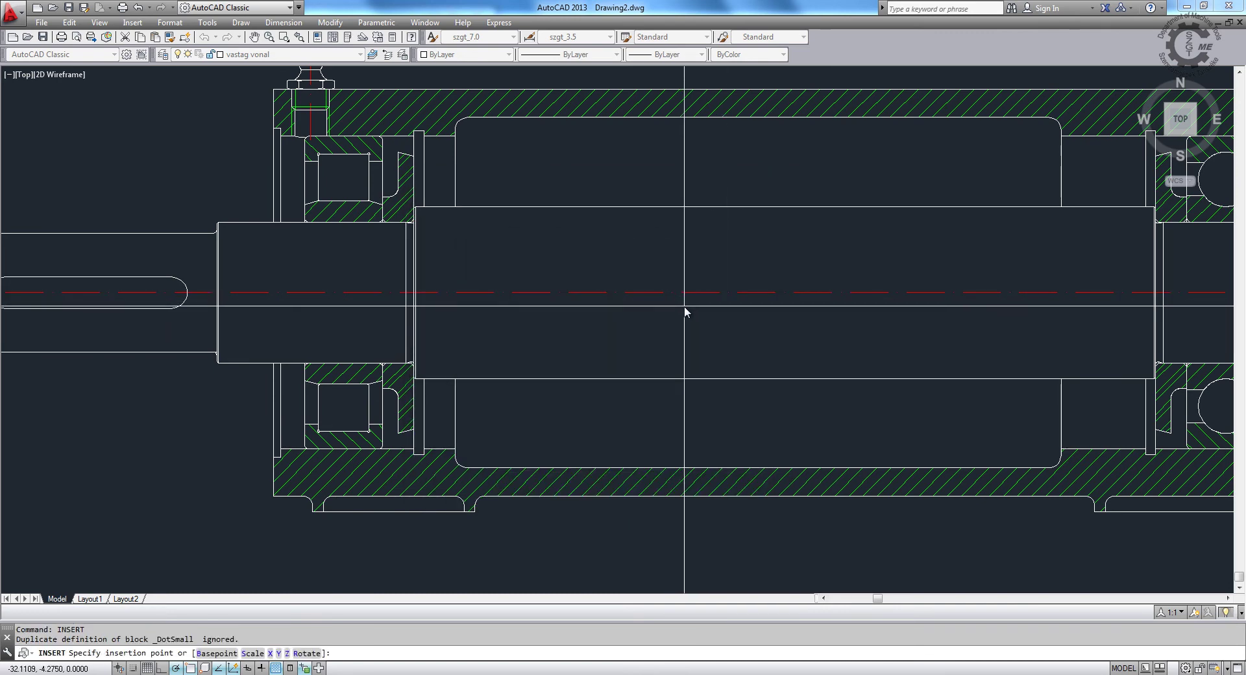
scroll(646, 263, down, 4)
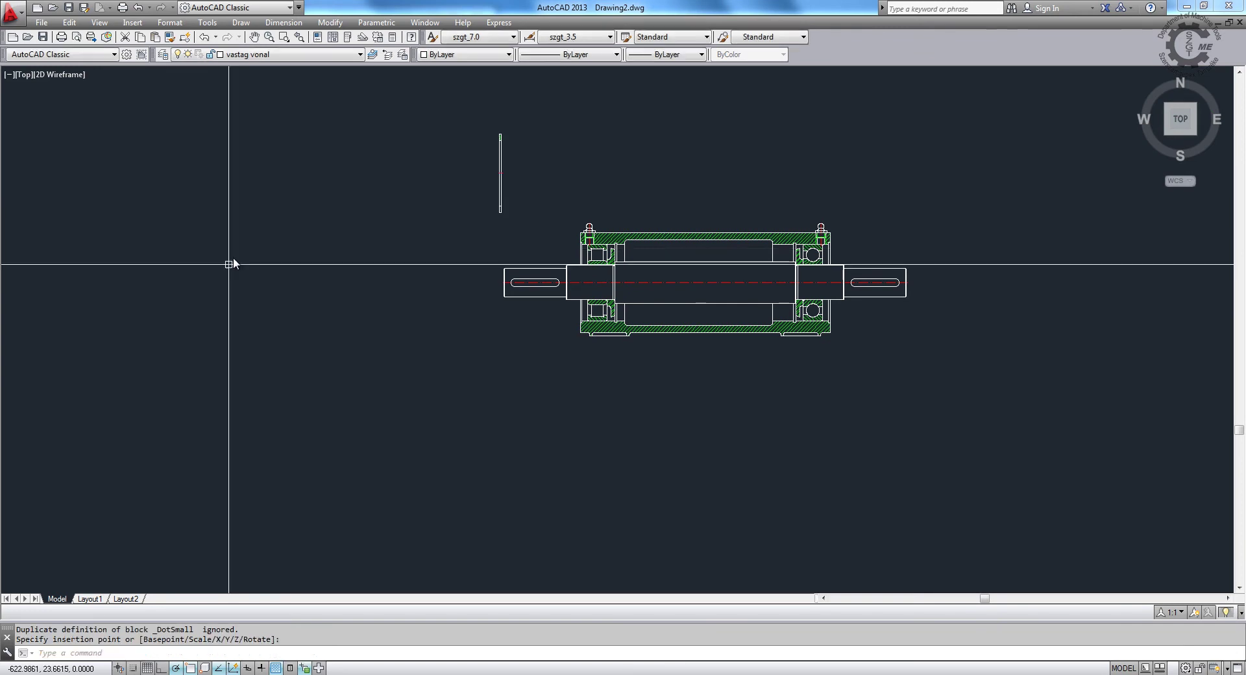
scroll(466, 151, up, 6)
middle_drag(528, 192, 454, 278)
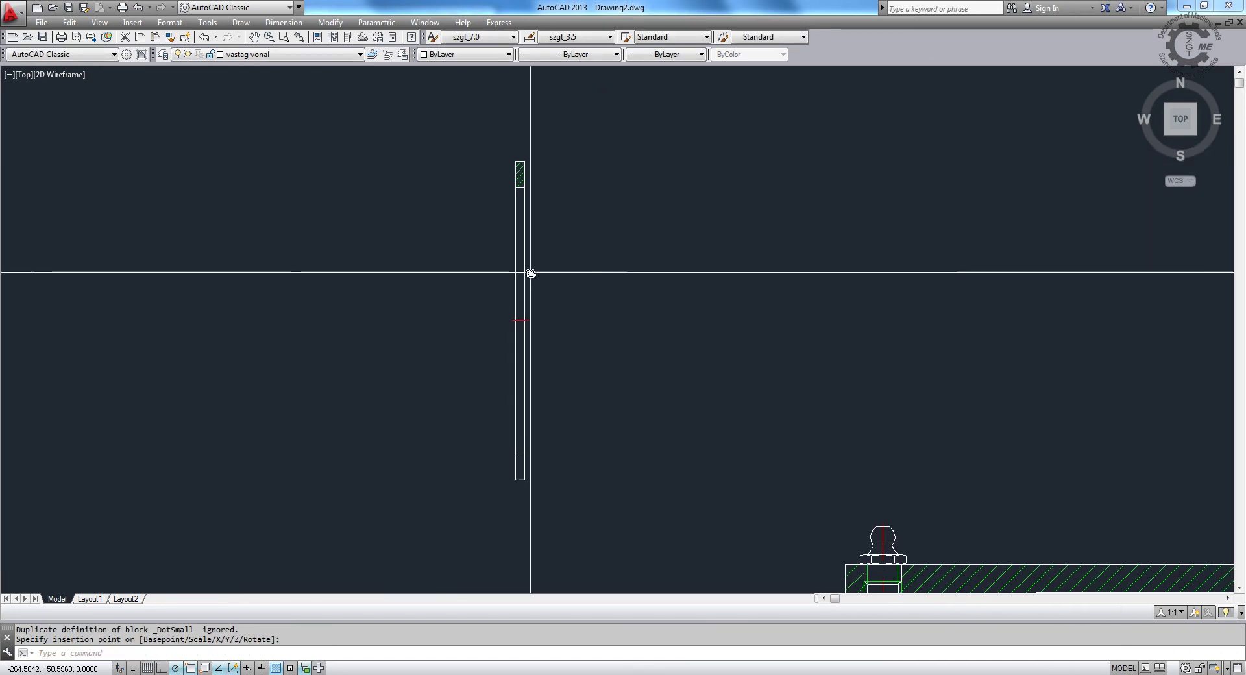
click(511, 268)
Step: Explode the inserted ring and select its eight lines for moving
click(571, 357)
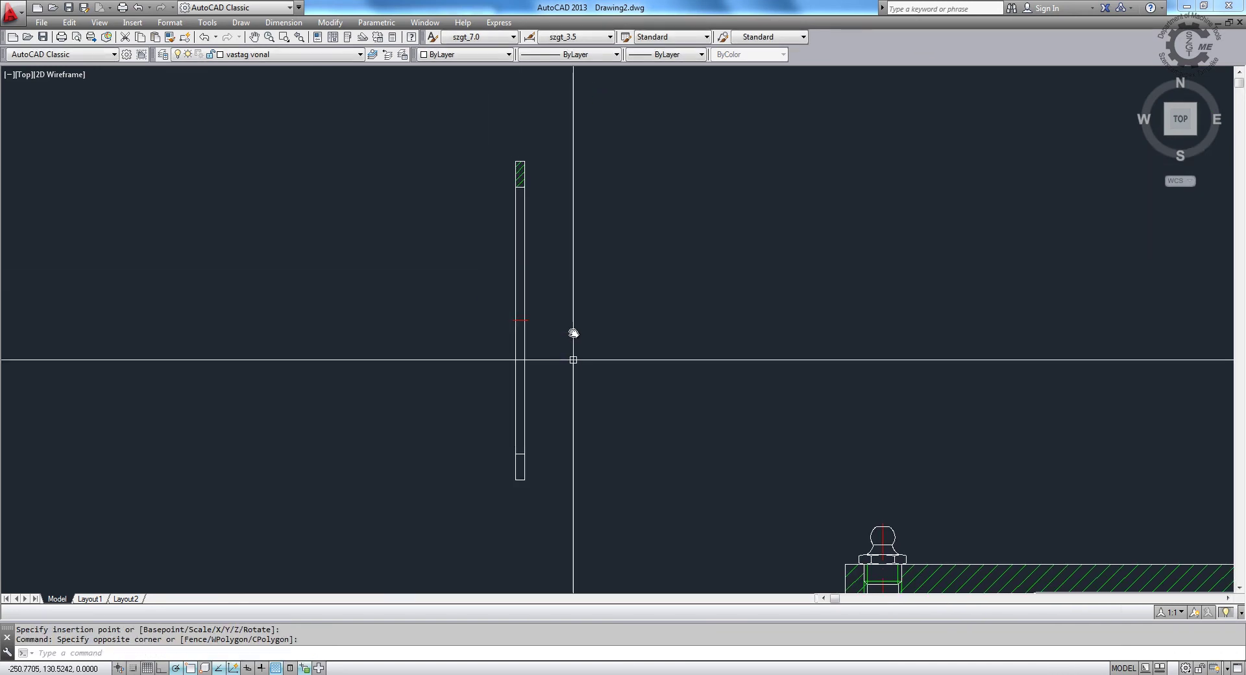
click(524, 181)
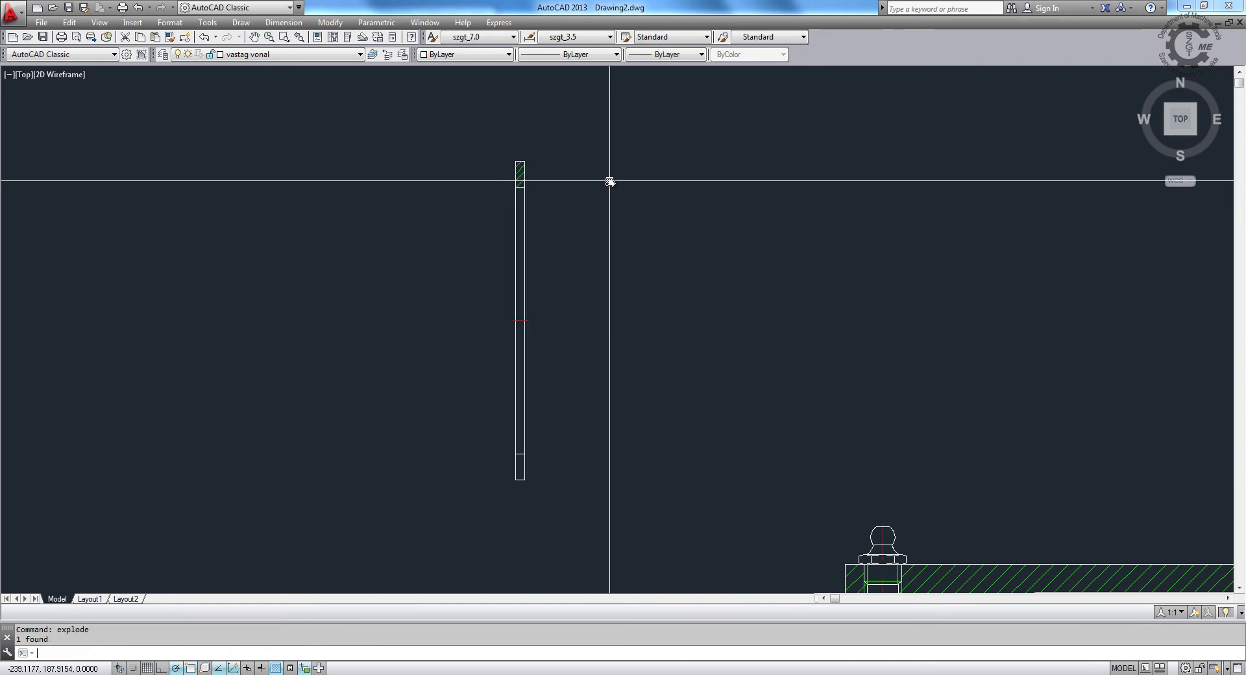
text(m)
click(484, 156)
click(584, 512)
key(Return)
scroll(567, 326, up, 6)
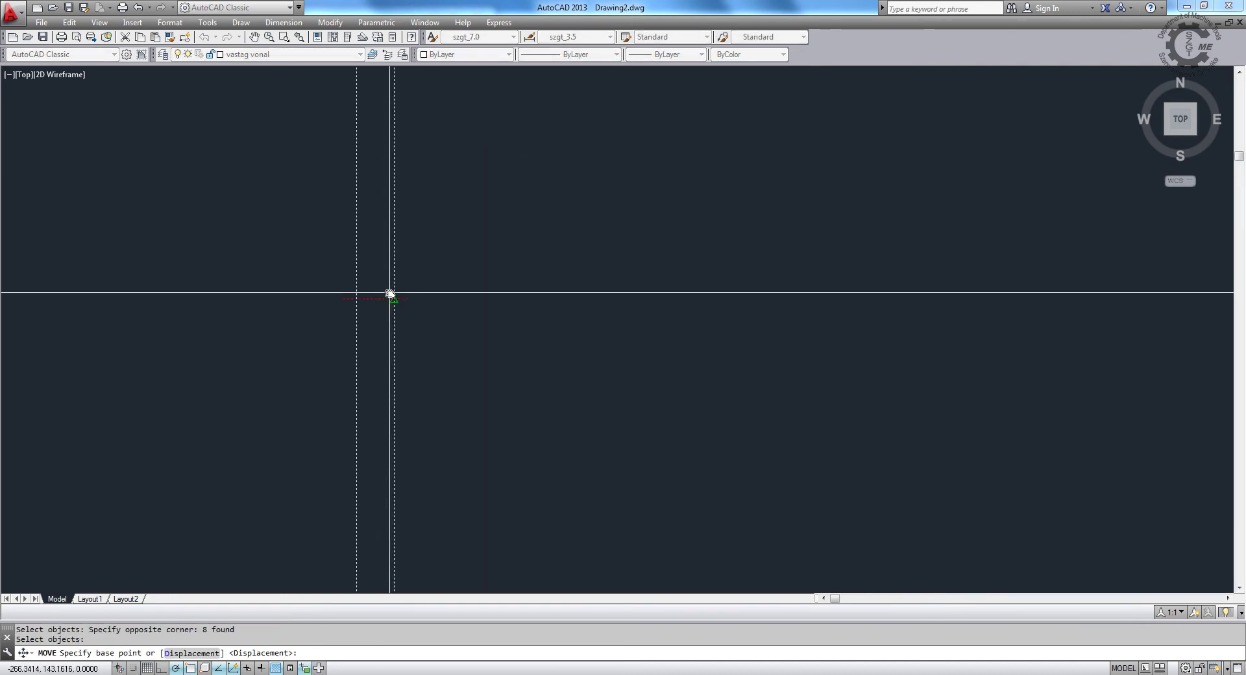
Step: Place the VRE309D ring on the shaft beside the left bearing, using its centreline as base point
click(390, 294)
scroll(373, 292, down, 4)
scroll(376, 286, down, 2)
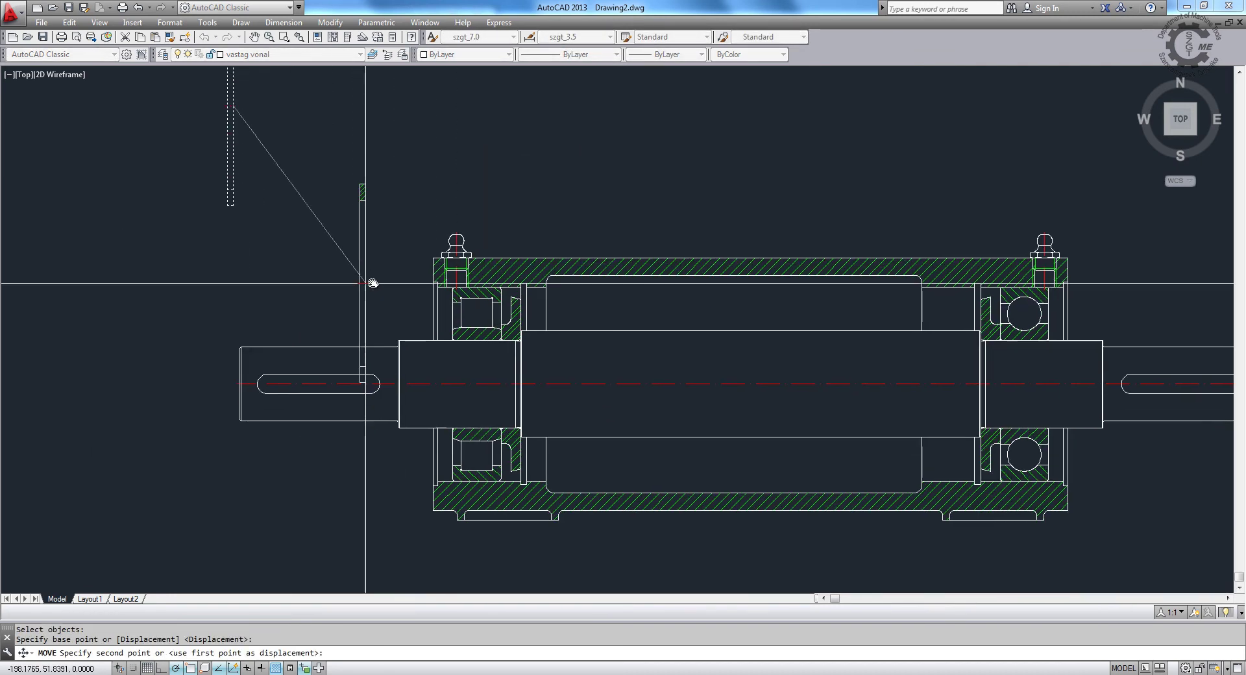
scroll(517, 360, up, 6)
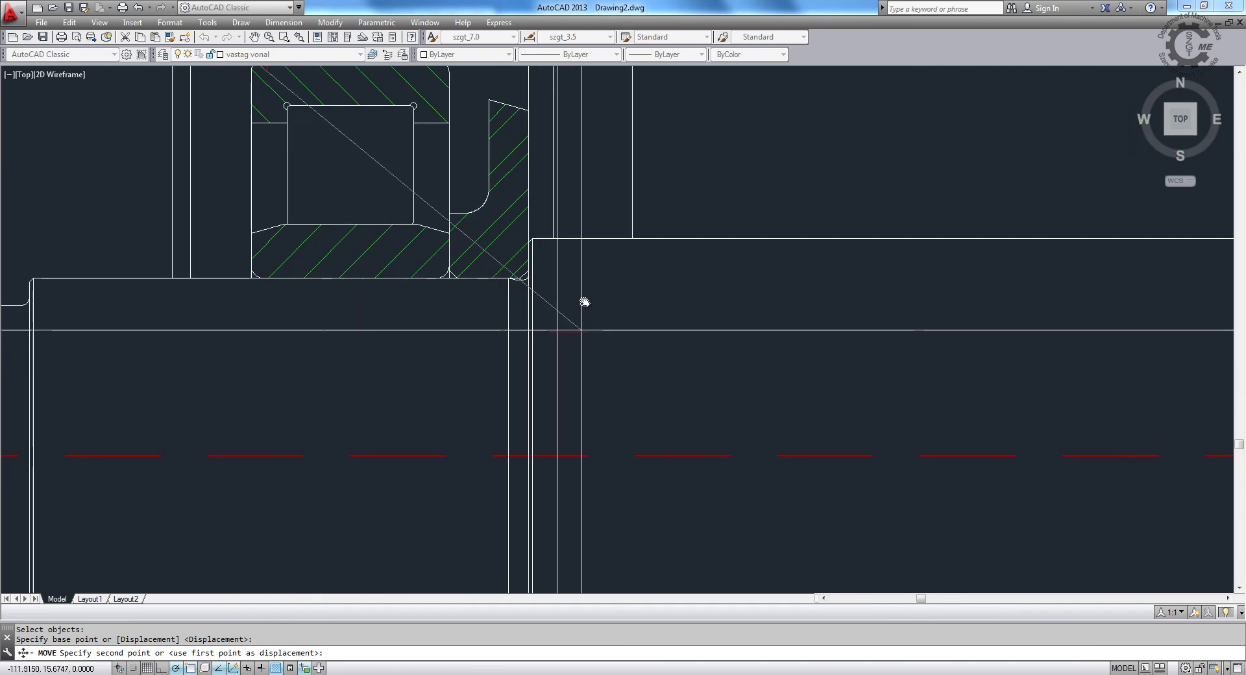
click(550, 458)
middle_drag(628, 315, 572, 471)
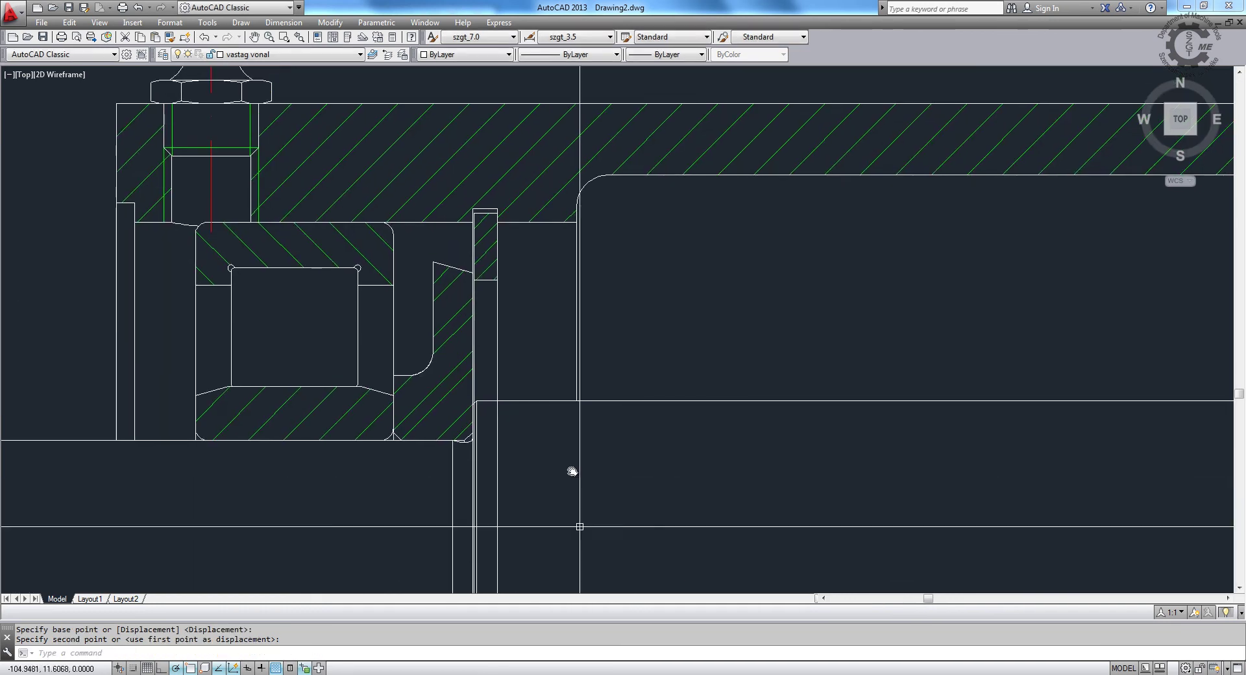
scroll(529, 344, up, 3)
scroll(551, 383, up, 2)
Step: Move the ring's upper part up so its top corner sits on the housing edge
text(m)
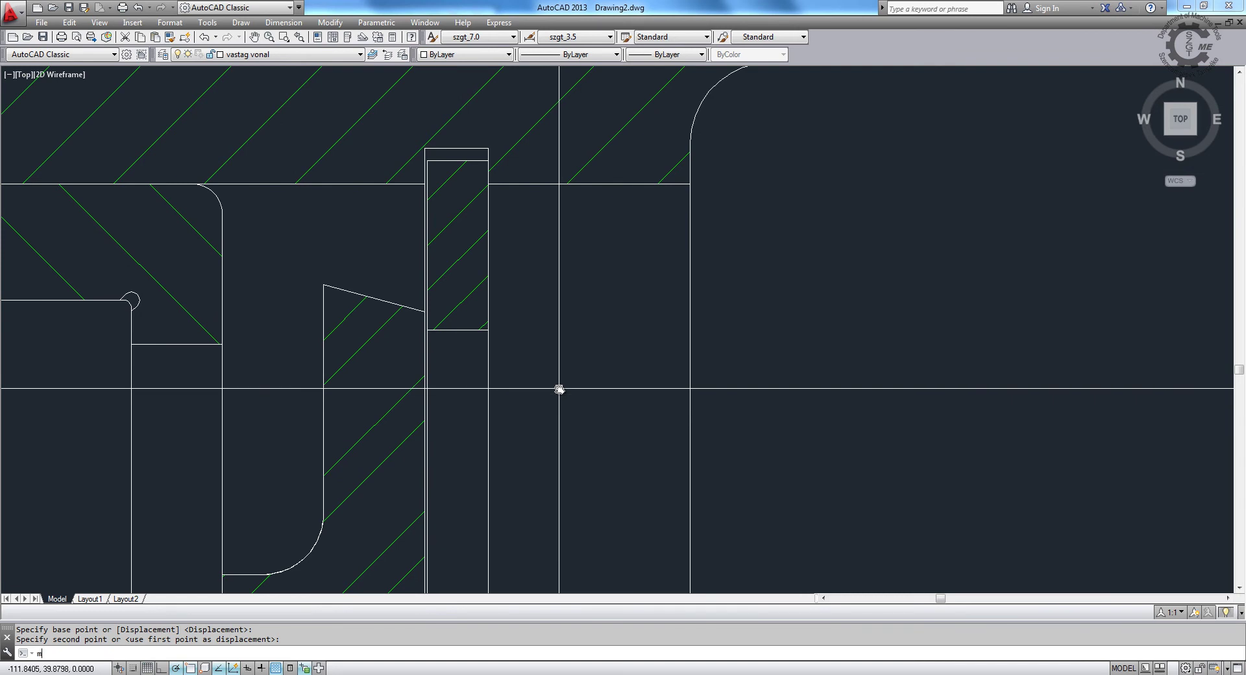
key(Return)
scroll(422, 201, up, 2)
click(410, 132)
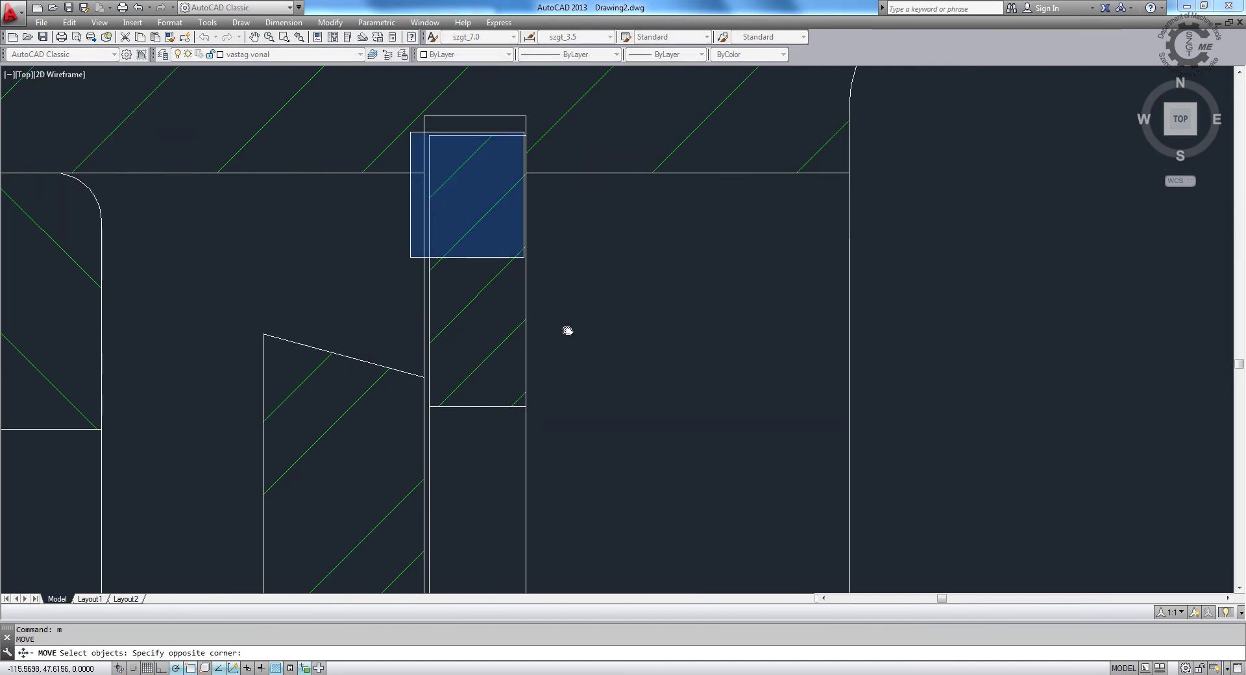
click(609, 424)
key(Return)
click(526, 134)
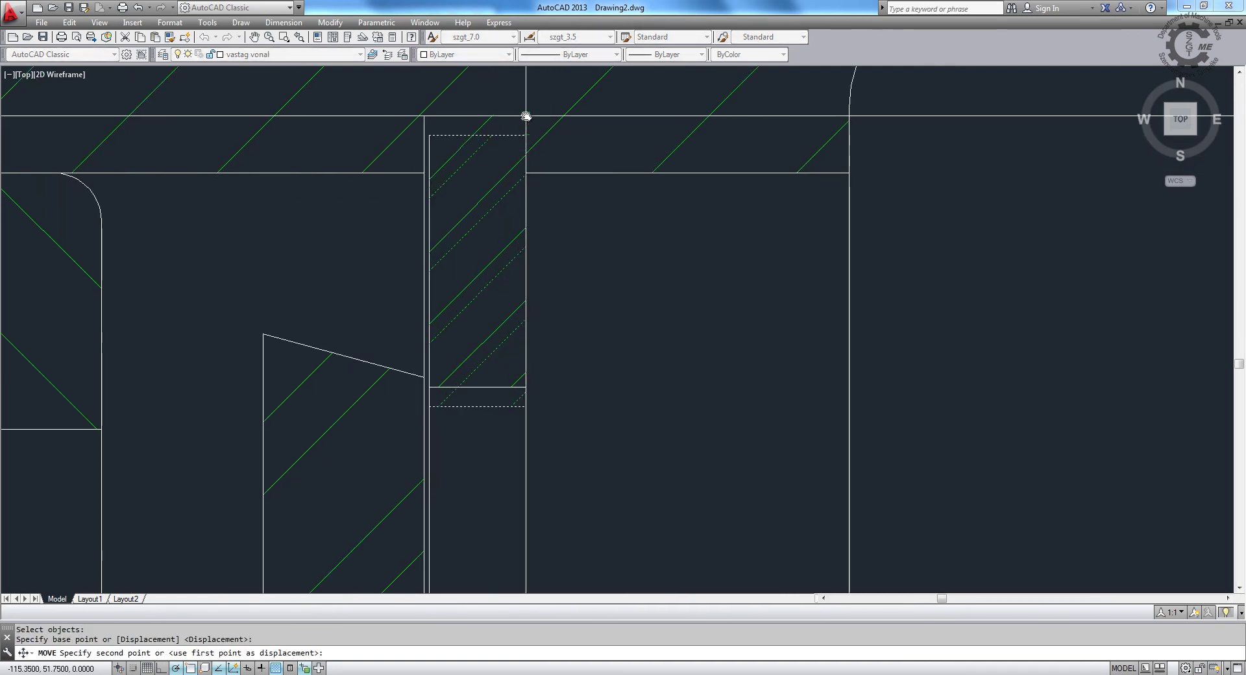
click(525, 116)
Step: Extend the ring's lines up to the top edge as boundary
text(ex)
key(Return)
click(439, 117)
key(Return)
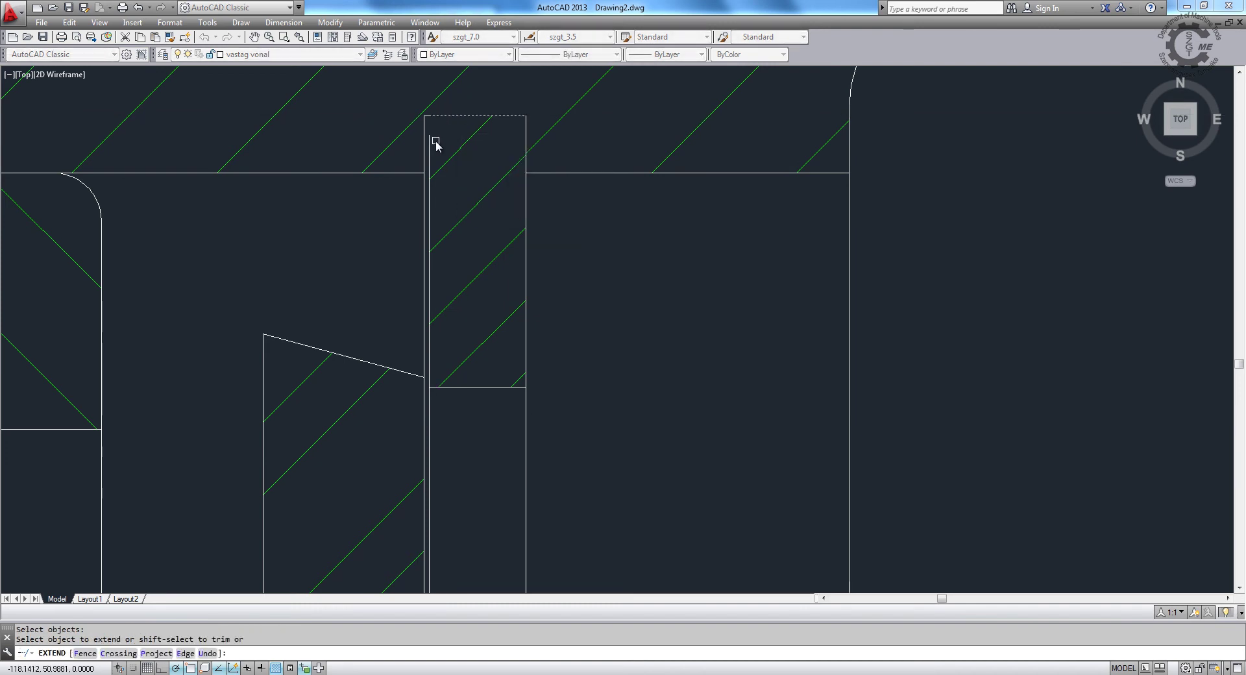
key(Return)
scroll(595, 173, down, 3)
scroll(610, 468, up, 4)
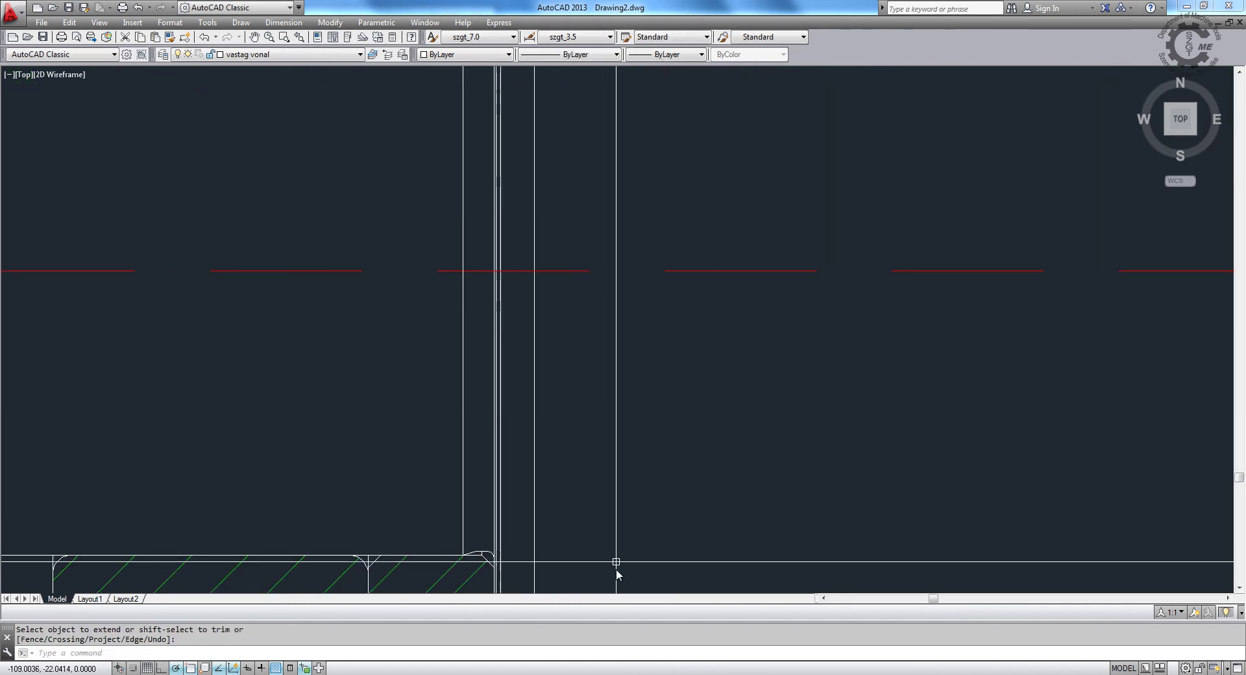
scroll(615, 571, down, 2)
Step: Move the ring's lower rectangle down onto the lower shaft line
key(Escape)
text(m)
key(Return)
scroll(548, 472, up, 4)
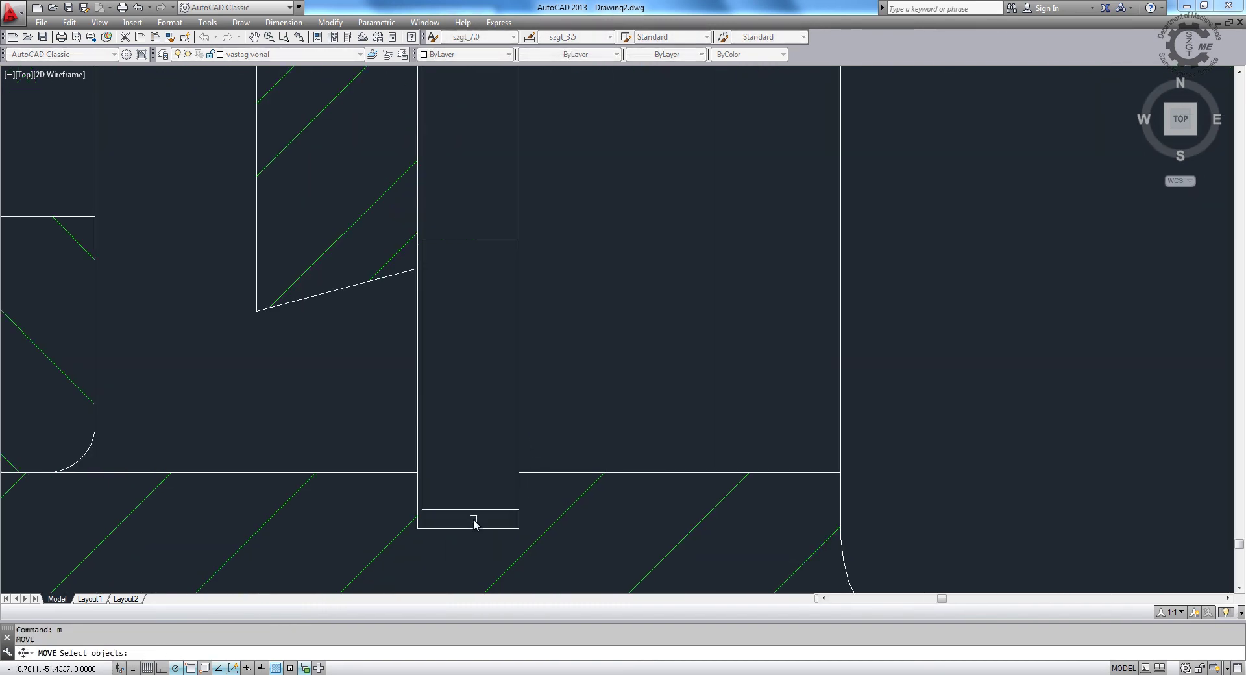
click(473, 519)
click(439, 247)
key(Return)
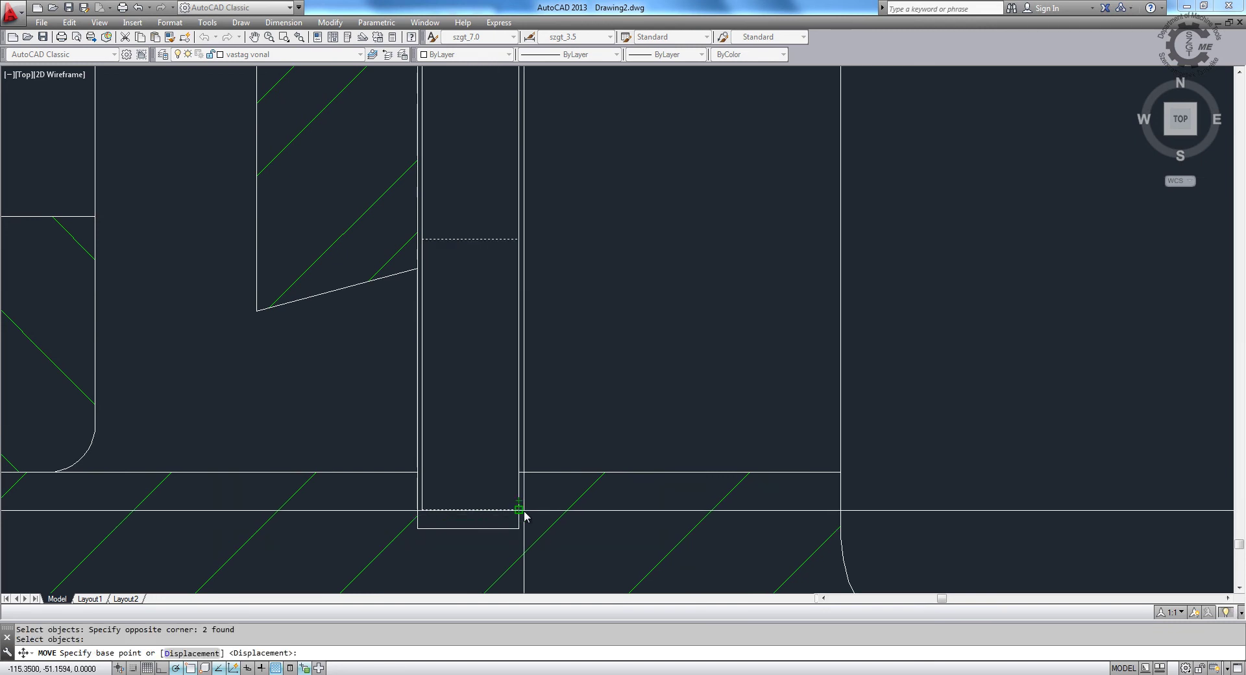
click(518, 509)
click(517, 535)
Step: Grip-stretch the vertical line's lower endpoint down to the corner
click(422, 510)
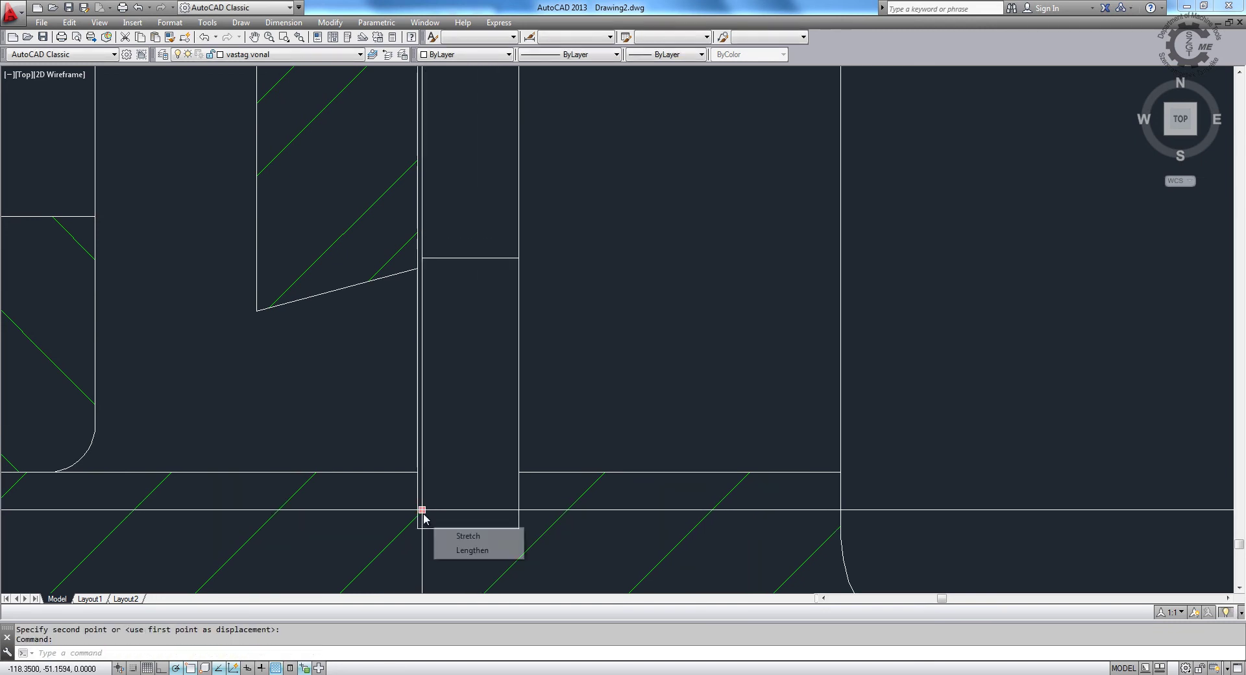
click(422, 510)
click(423, 530)
key(Escape)
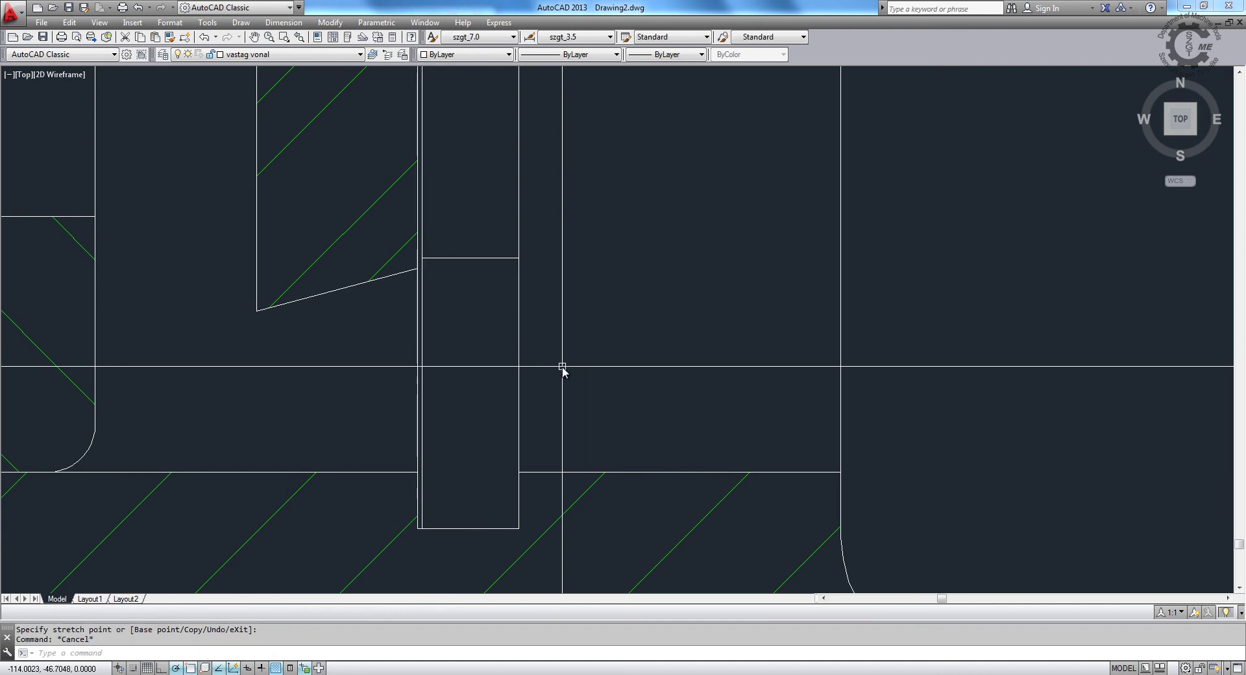
middle_drag(564, 367, 543, 511)
scroll(541, 512, down, 4)
Step: Begin a TRIM, choosing the short chamfer edge and a second edge as cutting edges
text(tr)
key(Return)
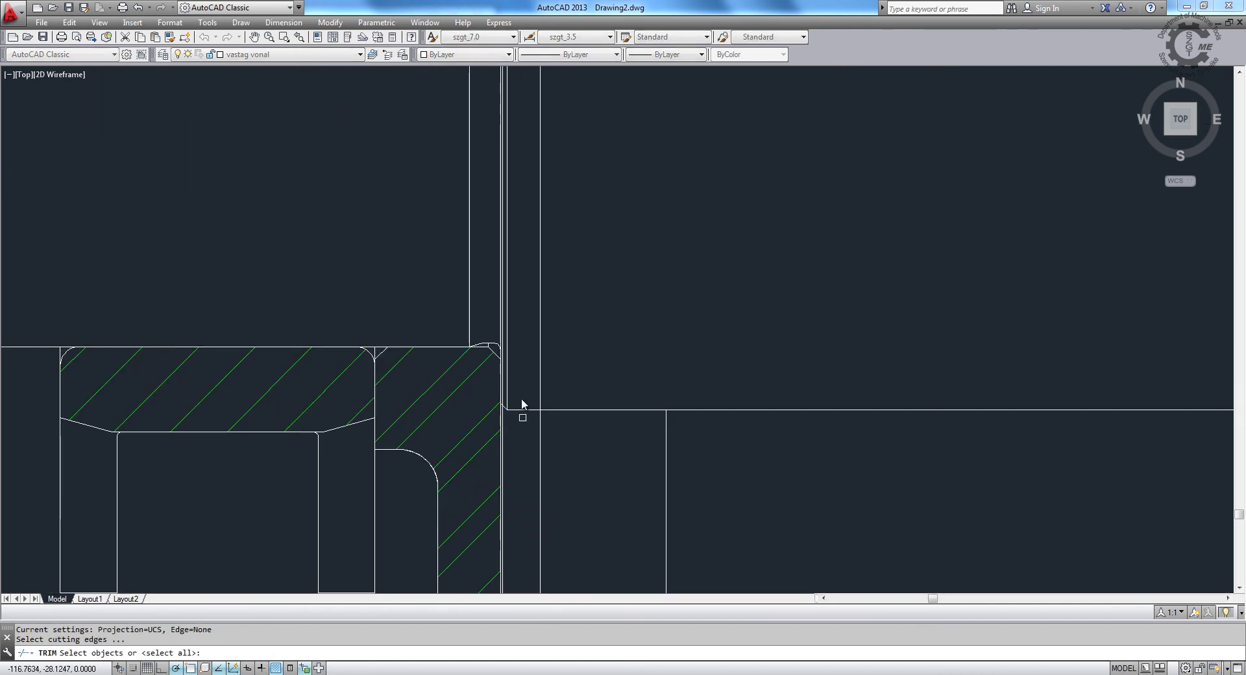
scroll(521, 399, up, 4)
click(440, 391)
click(553, 450)
click(639, 500)
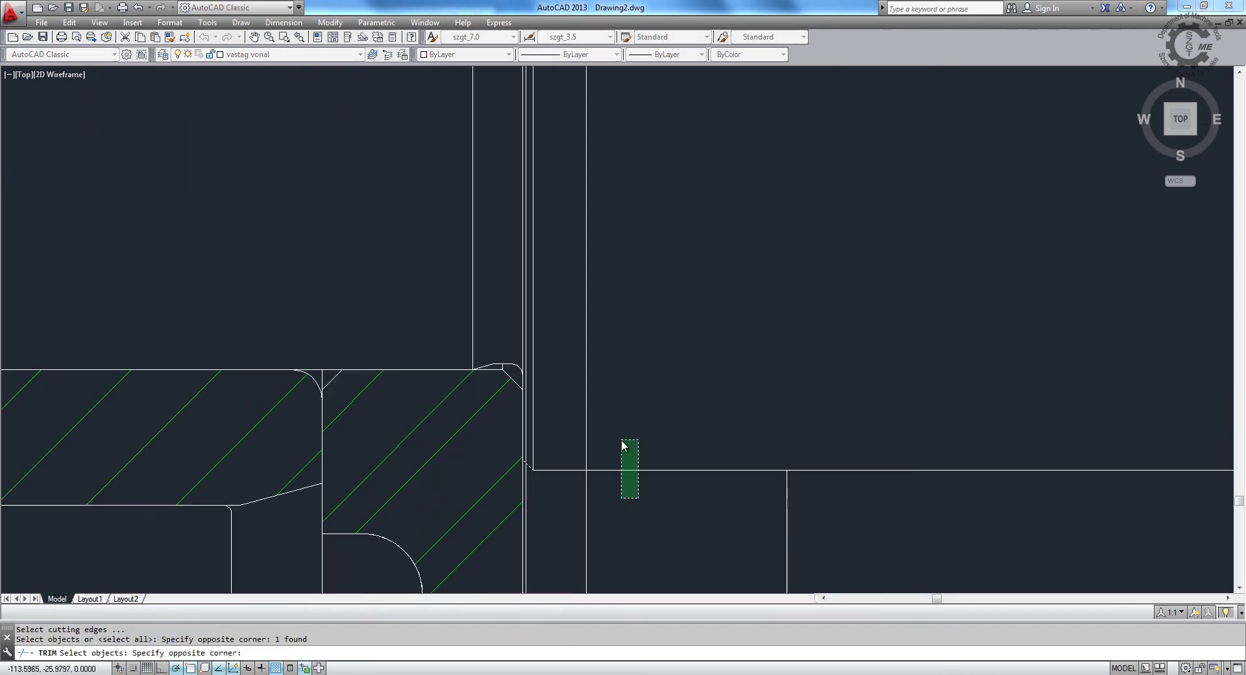
click(621, 438)
middle_drag(621, 438, 687, 144)
scroll(639, 438, down, 3)
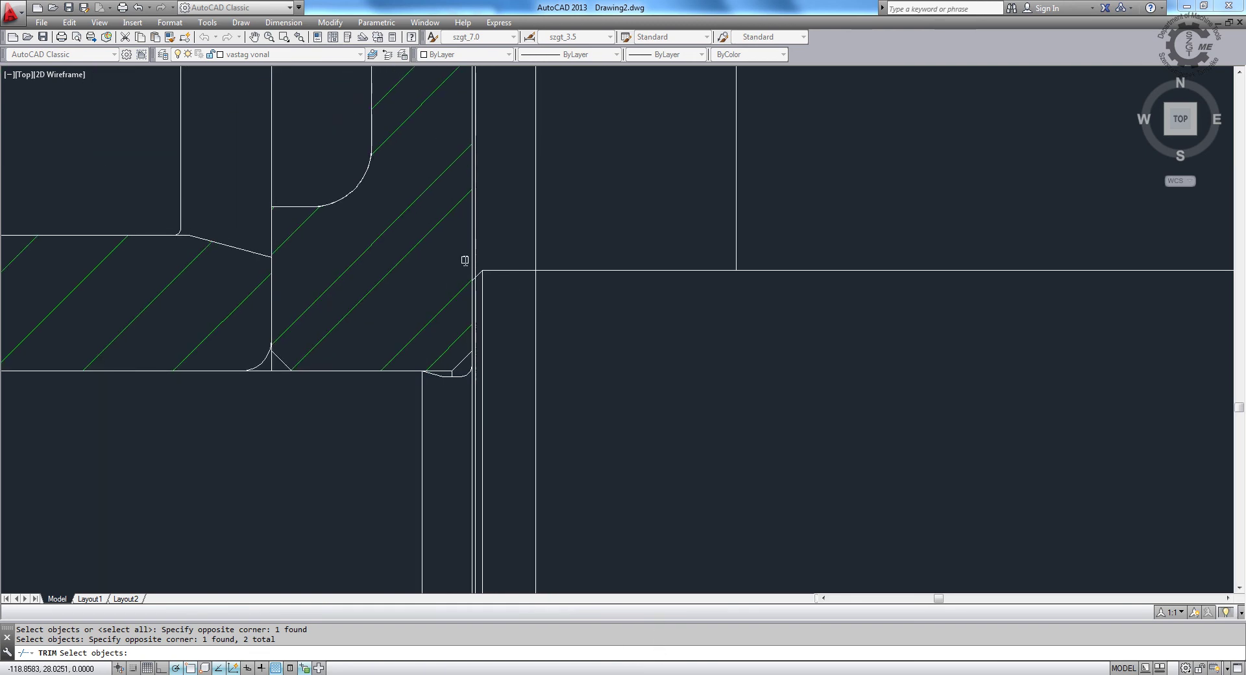
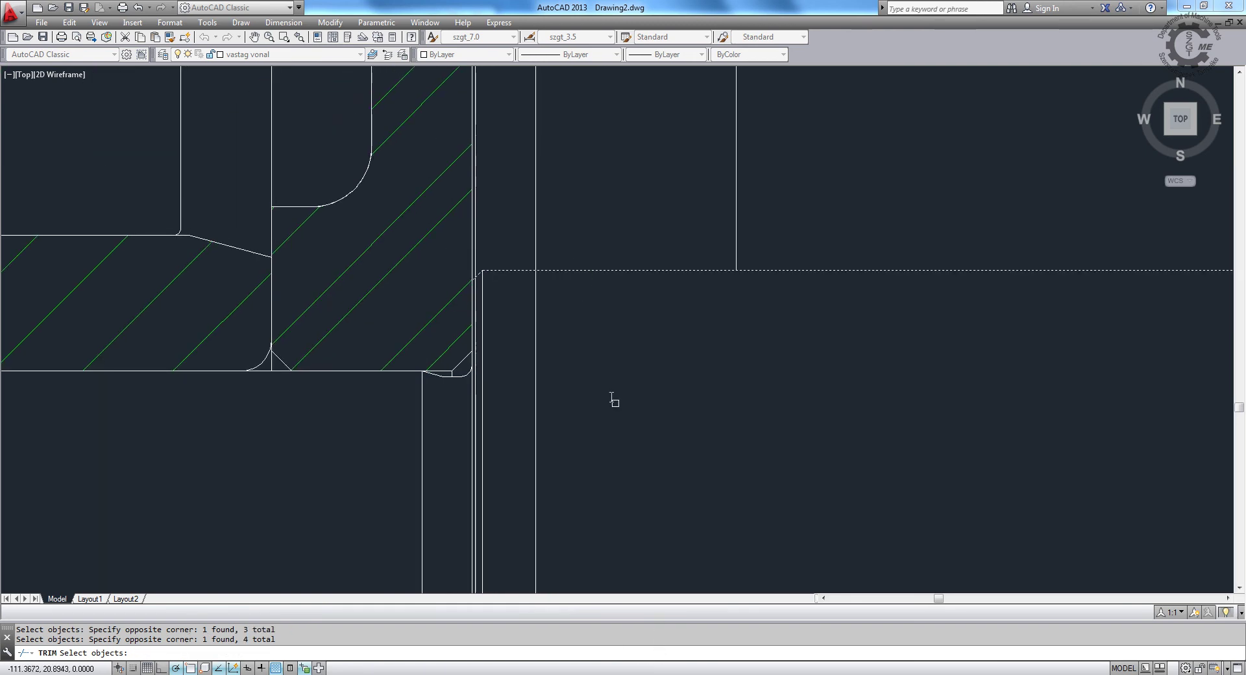
Step: Trim away the leftover line segments beside the bearing
mouse_move(612, 398)
middle_down()
mouse_move(571, 222)
mouse_move(559, 463)
middle_up()
scroll(587, 270, down, 5)
key(Return)
click(589, 274)
click(473, 242)
key(Return)
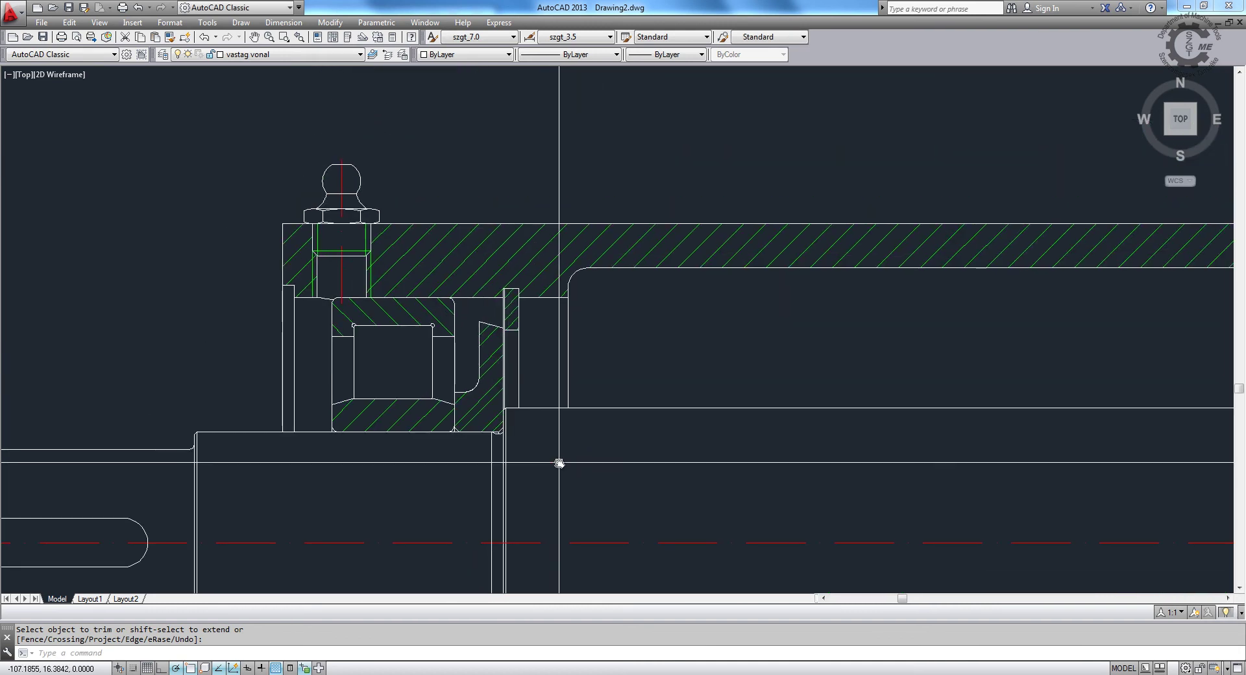
Step: Measure the gap beside the seal ring with DIST, confirming it is 5.0000 tall
scroll(559, 463, up, 1)
scroll(515, 320, up, 2)
scroll(458, 306, up, 2)
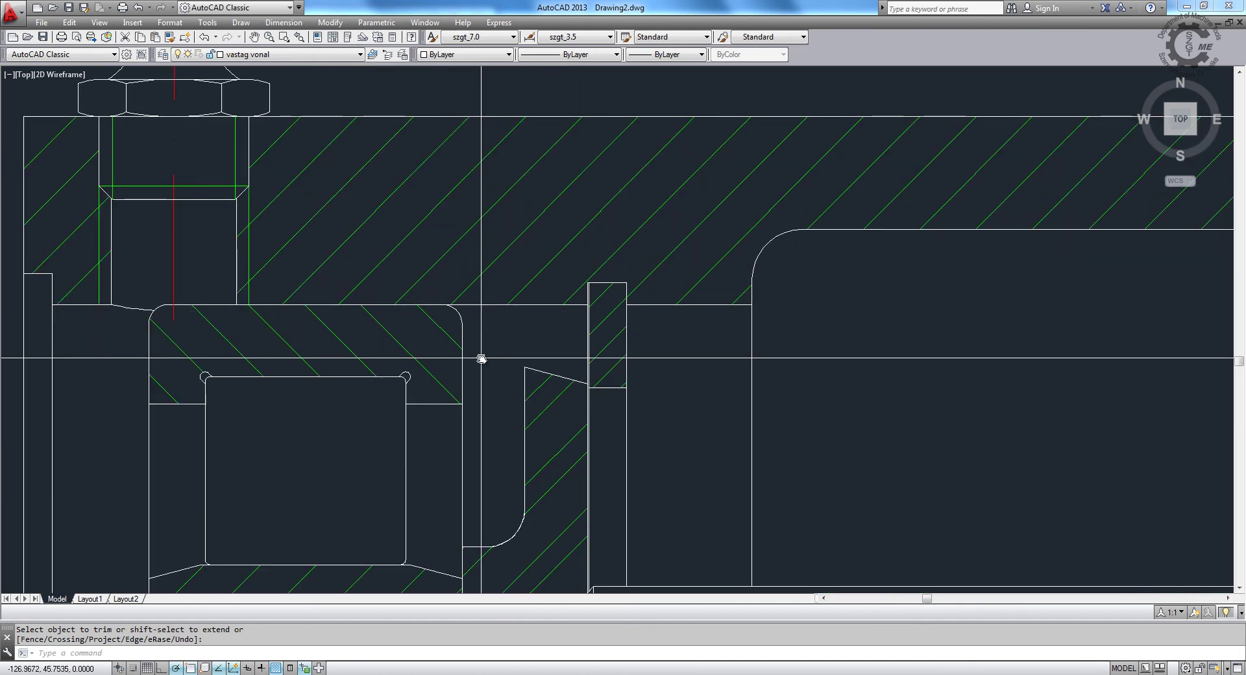
text(Di)
key(Return)
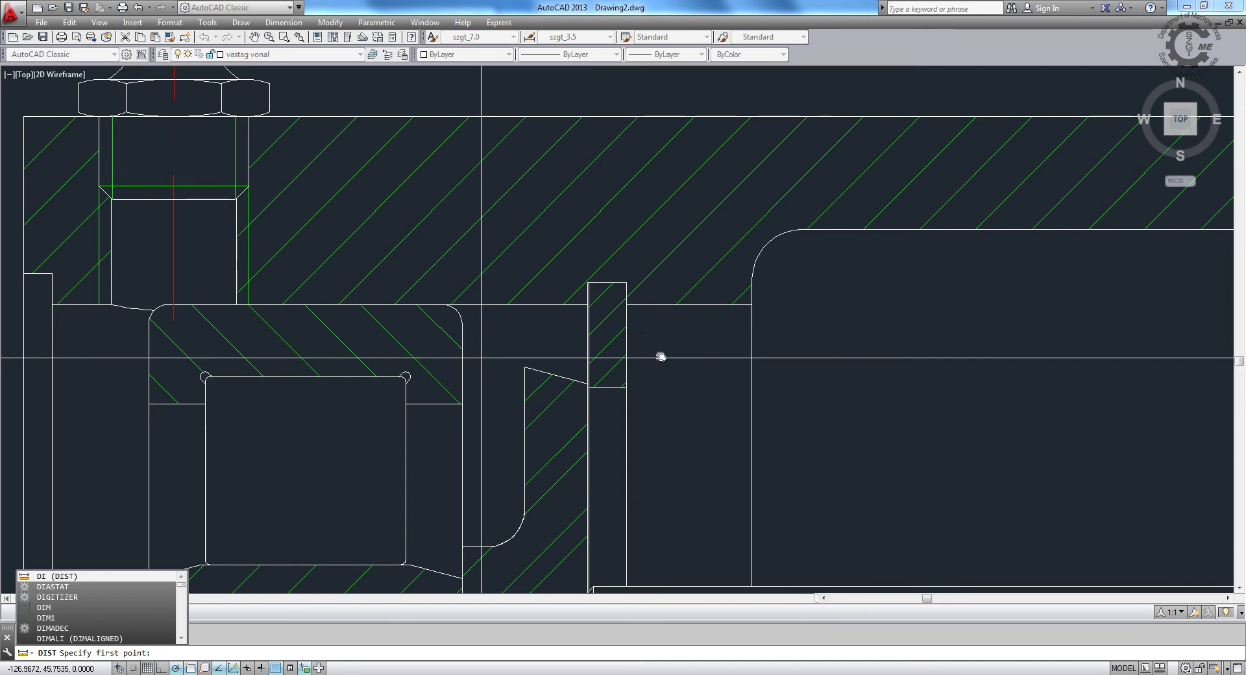
click(883, 532)
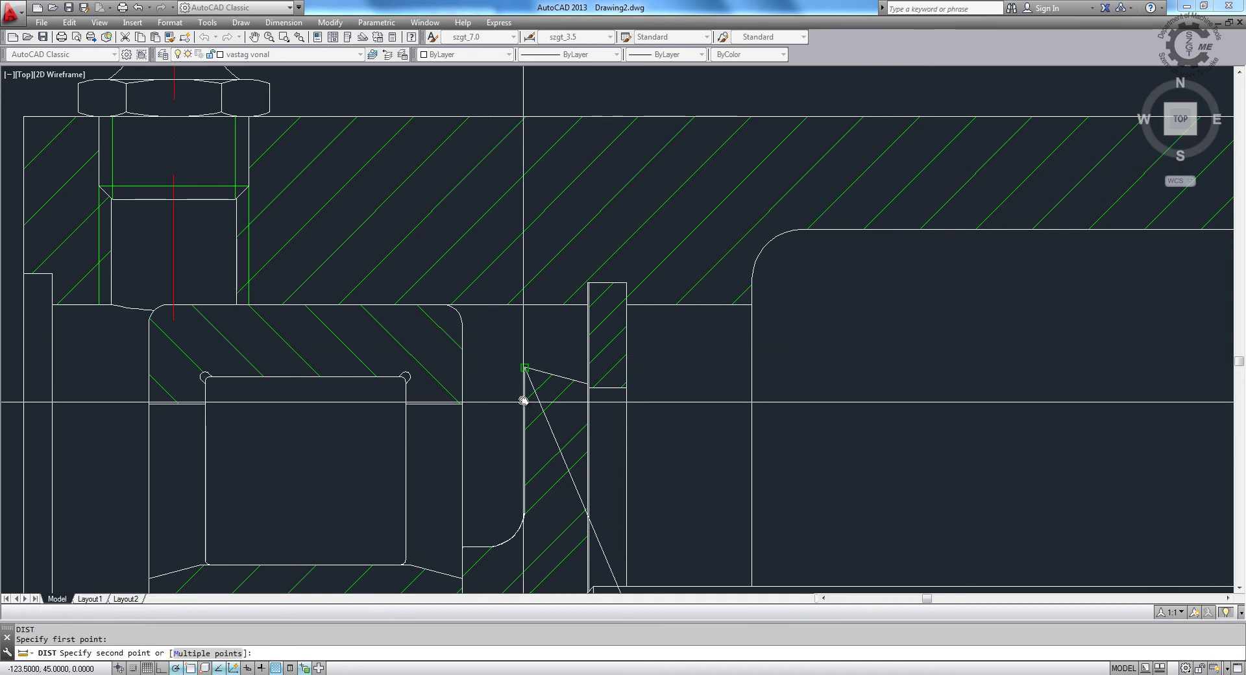
click(523, 367)
key(Return)
click(525, 360)
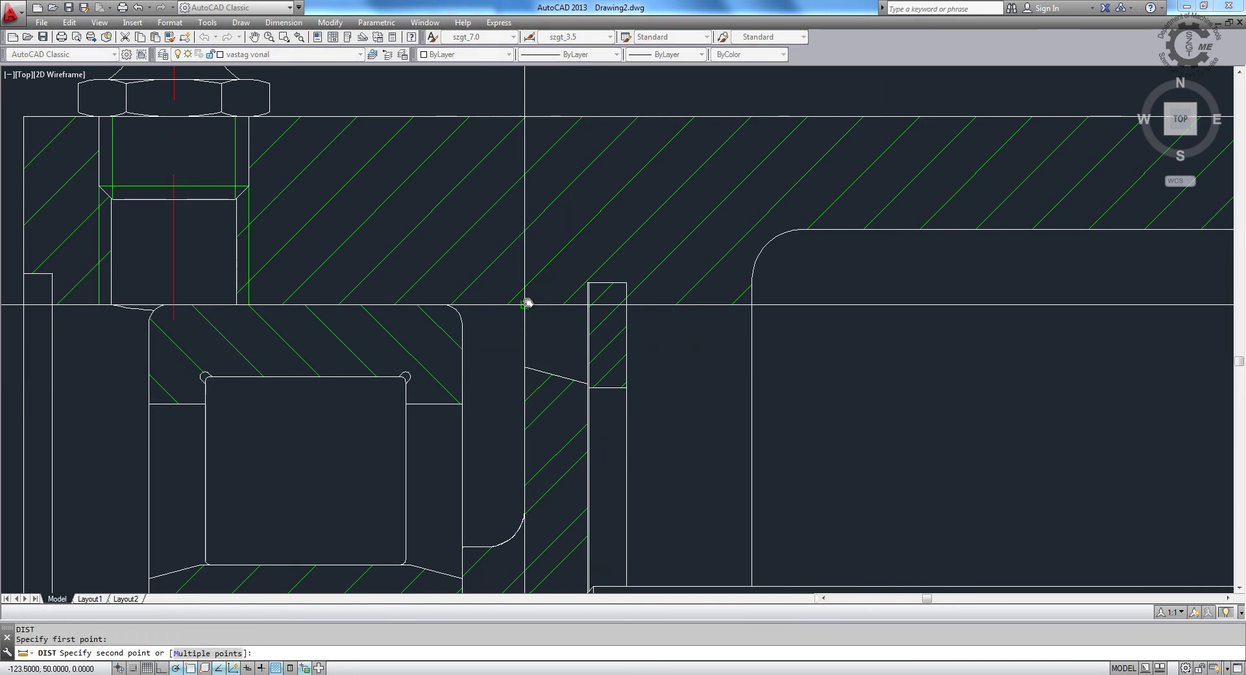
click(534, 346)
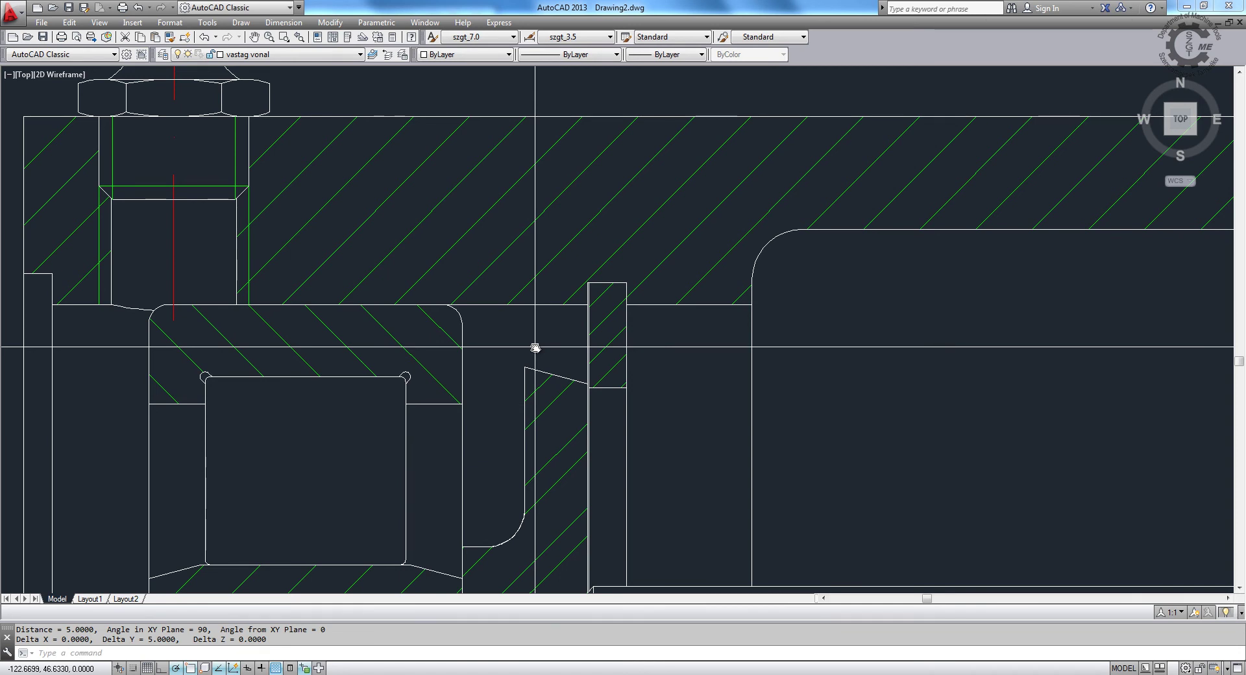
text(o)
key(Return)
text(4)
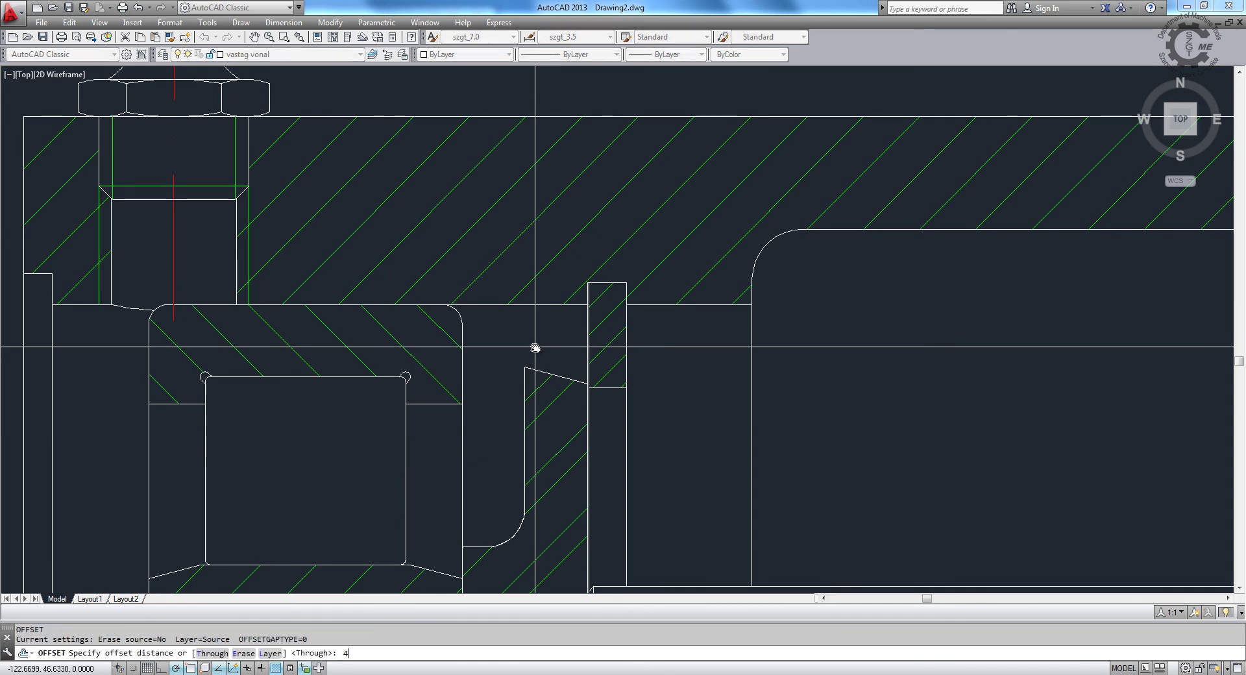
Step: Offset the housing edge 4 units downward to form the spacer ring's edge
key(Return)
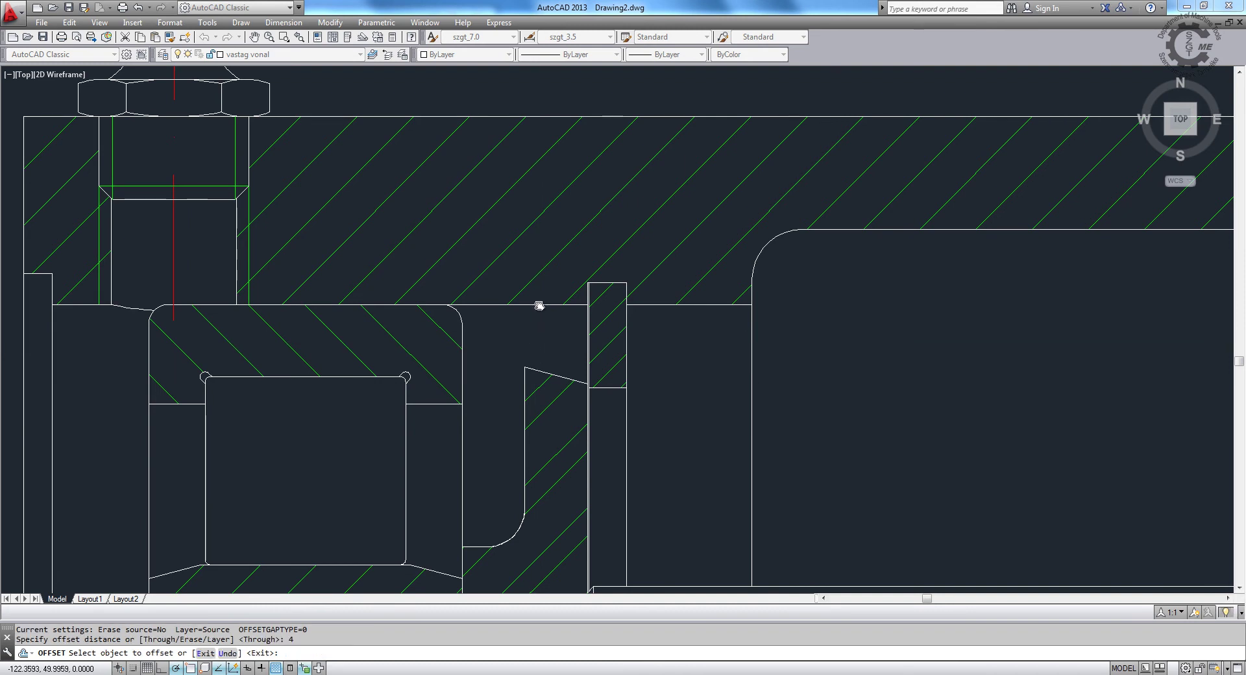
click(538, 305)
click(527, 332)
key(Return)
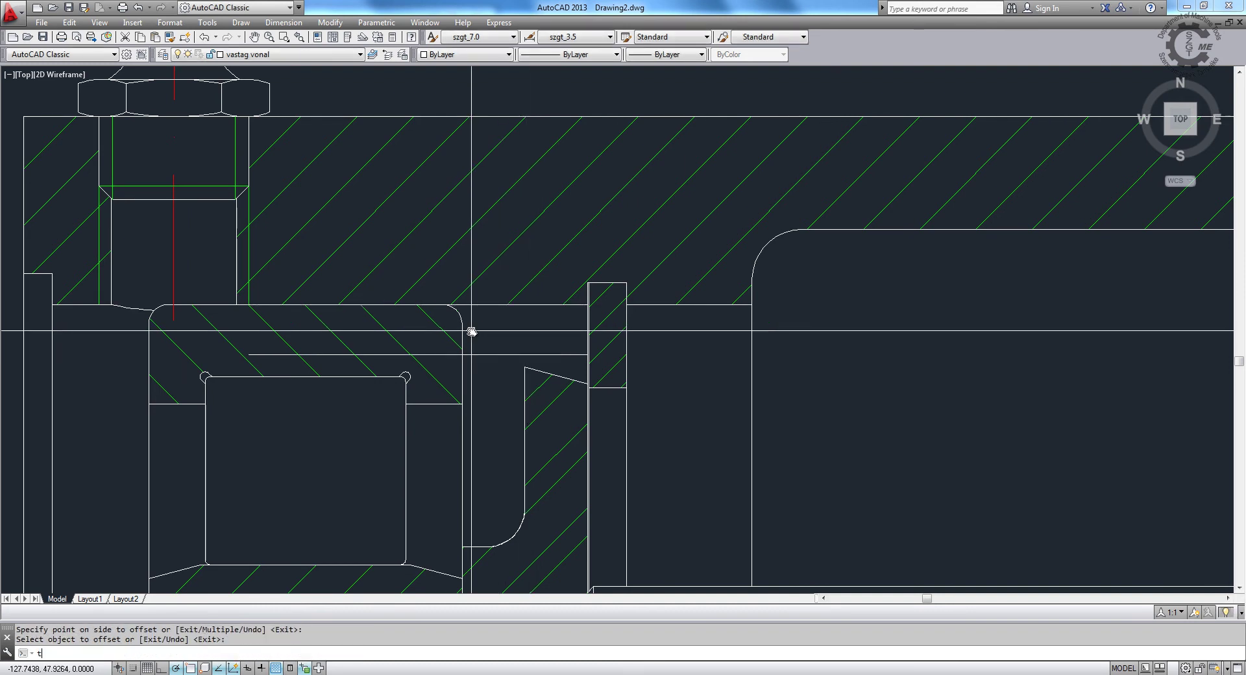
Step: Extend the new line to the housing-edge boundary and recentre the spacer outline
key(Return)
scroll(466, 331, up, 6)
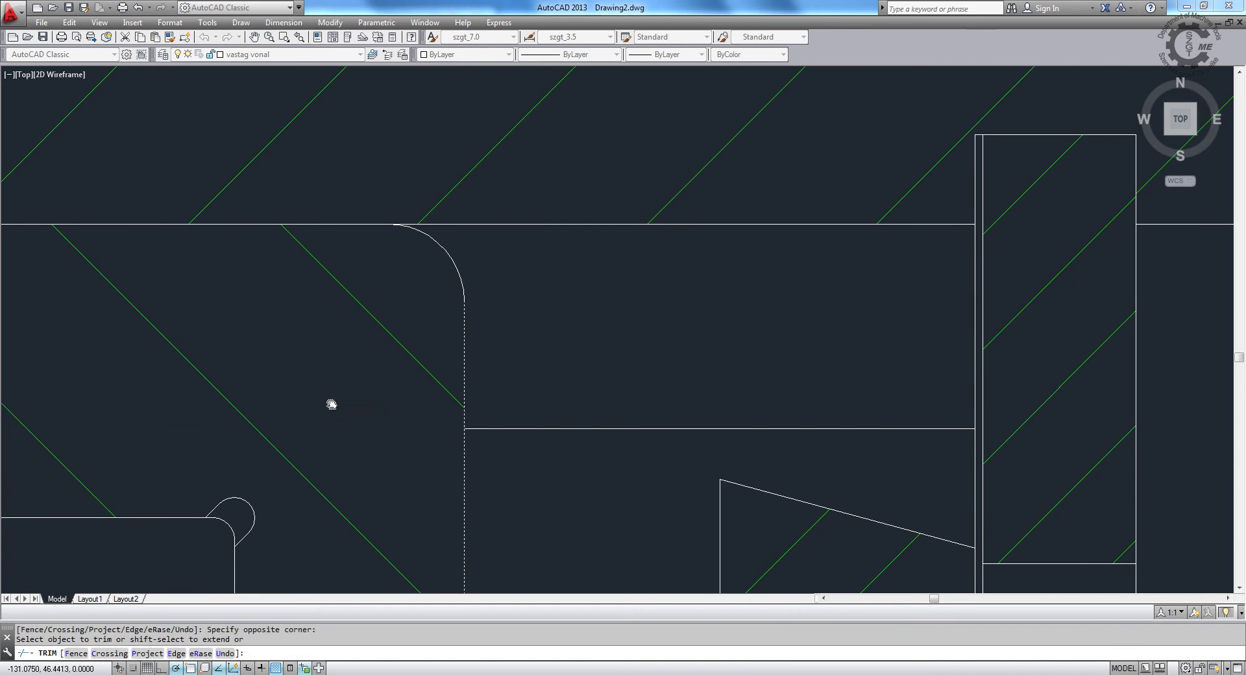
key(Return)
text(ex)
key(Return)
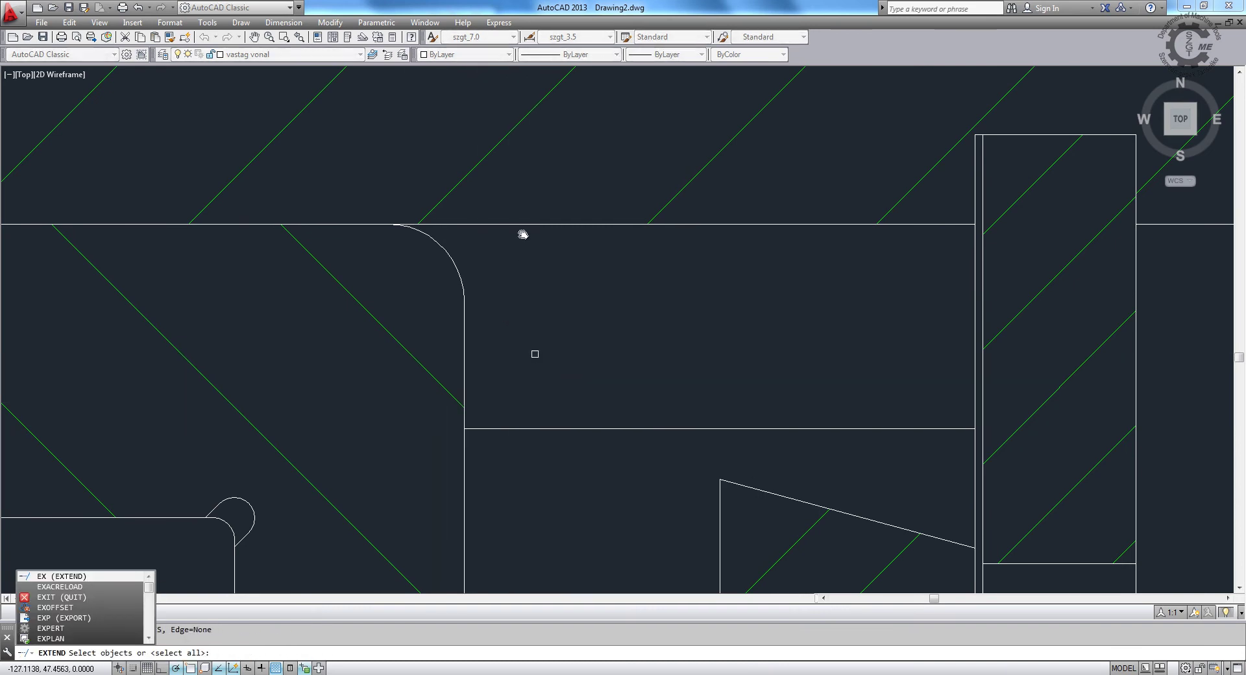
key(Escape)
key(Return)
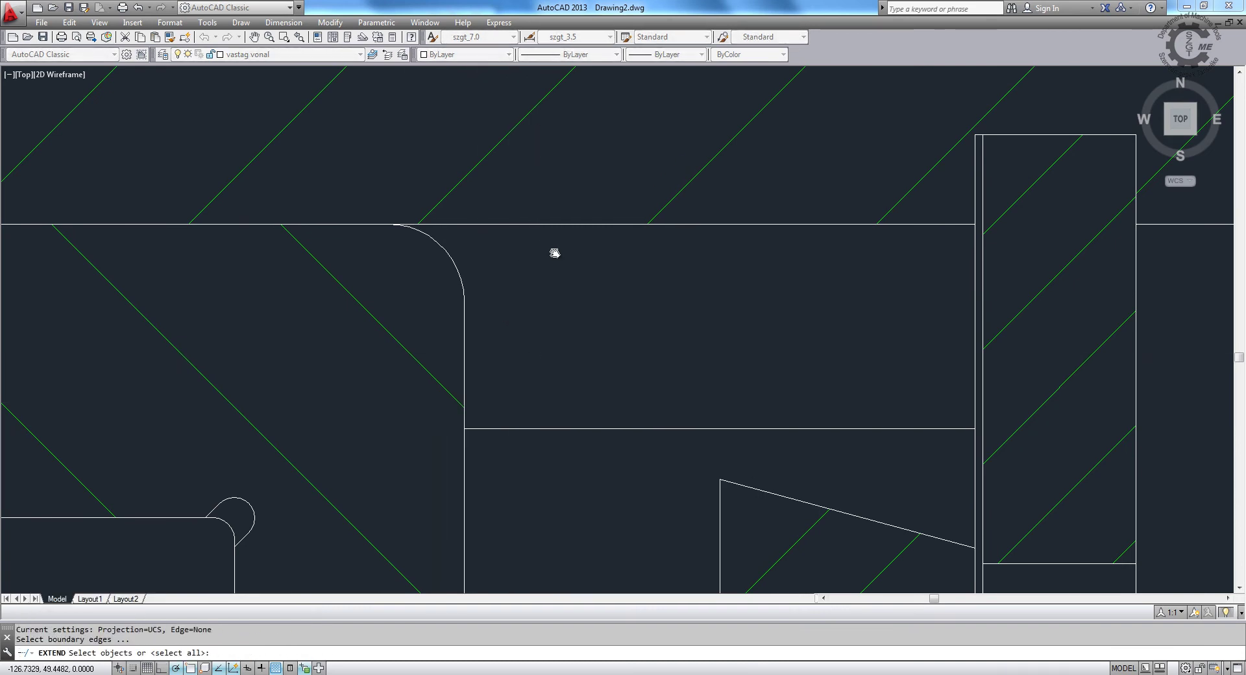
click(558, 257)
click(528, 194)
key(Return)
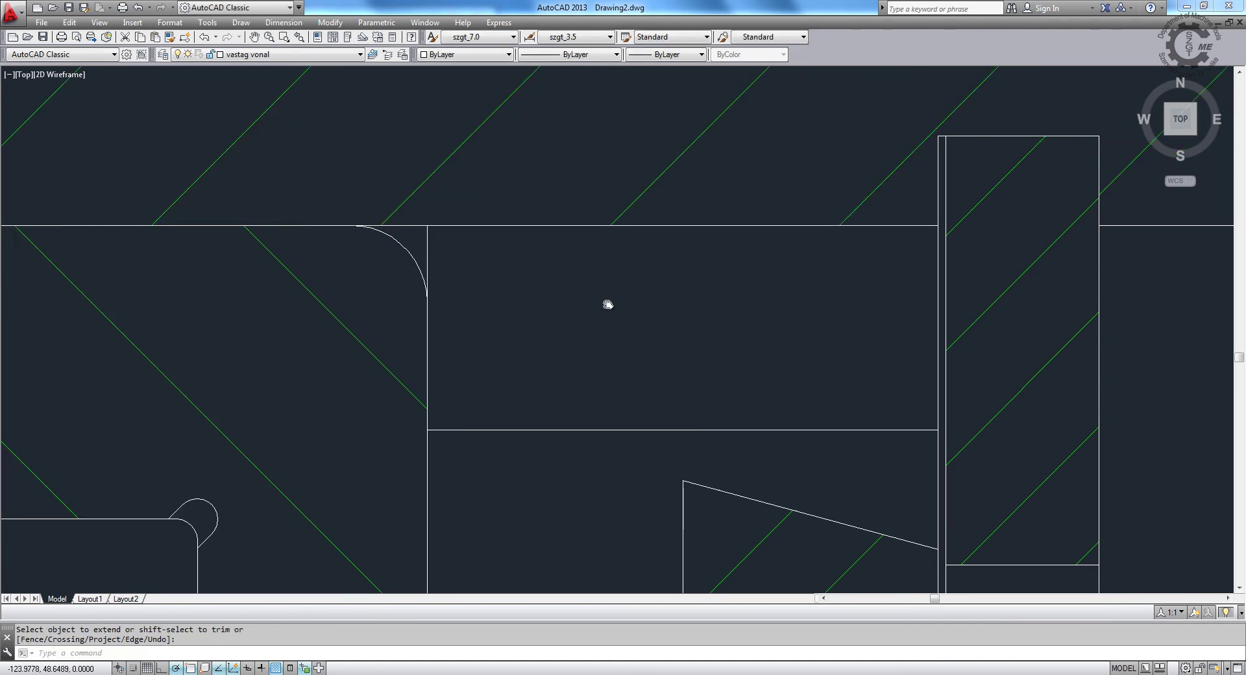
middle_drag(606, 300, 430, 322)
Step: Chamfer all four corners of the spacer ring with equal 0.5 distances
text(Ch)
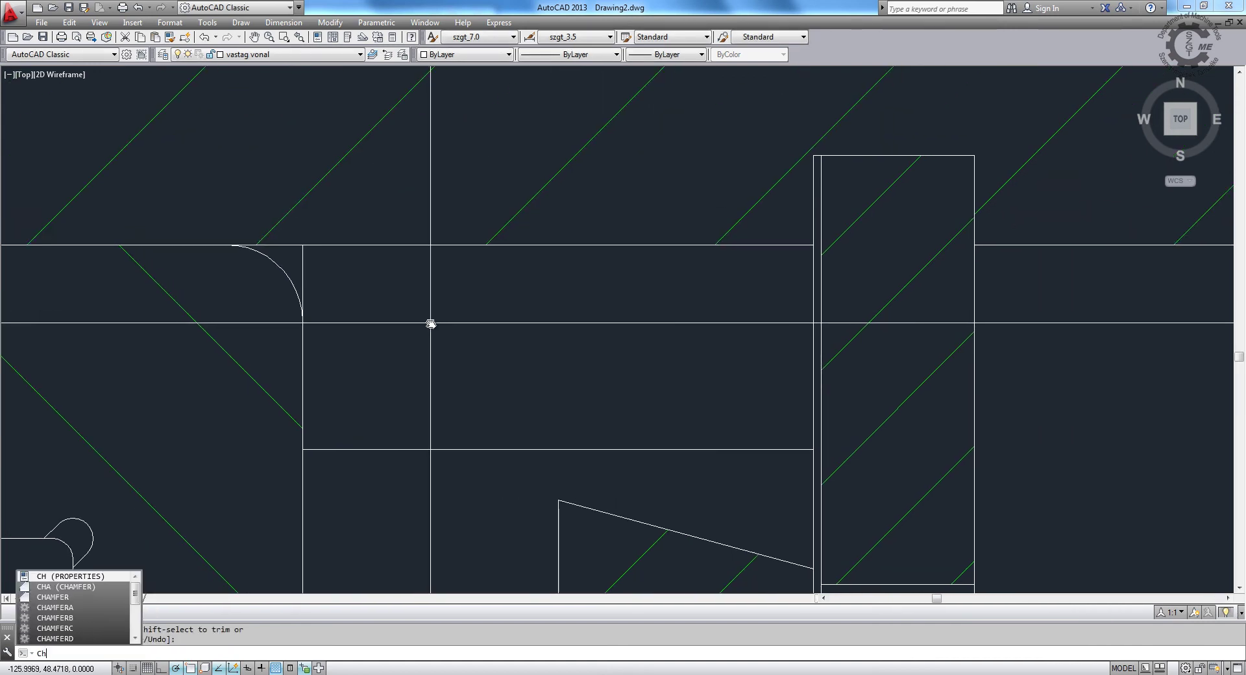
key(Return)
key(Return)
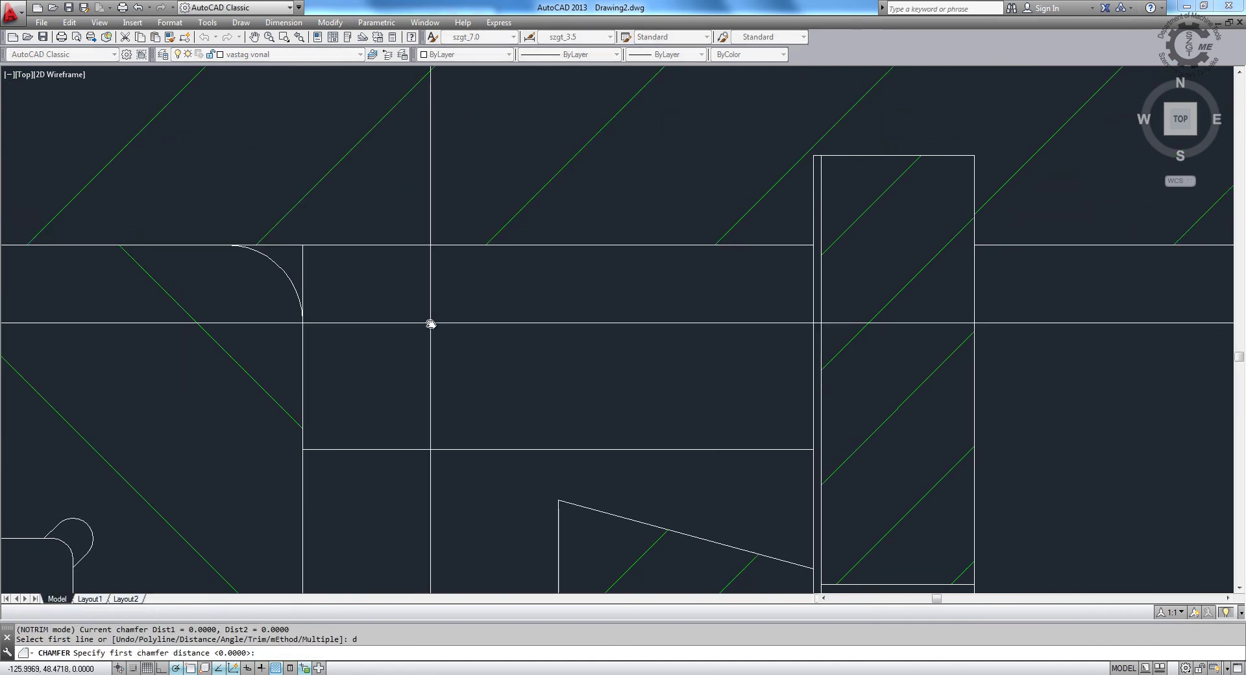
text(.5)
key(Return)
text(t)
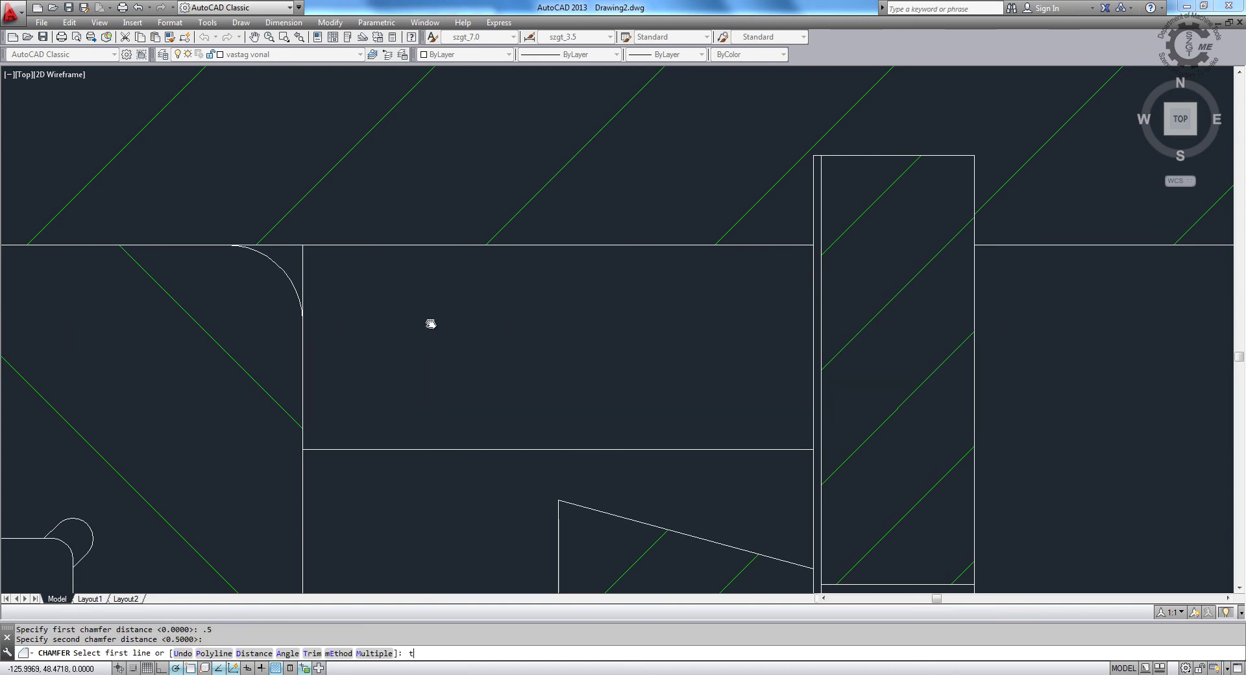
key(Return)
key(Return)
text(m)
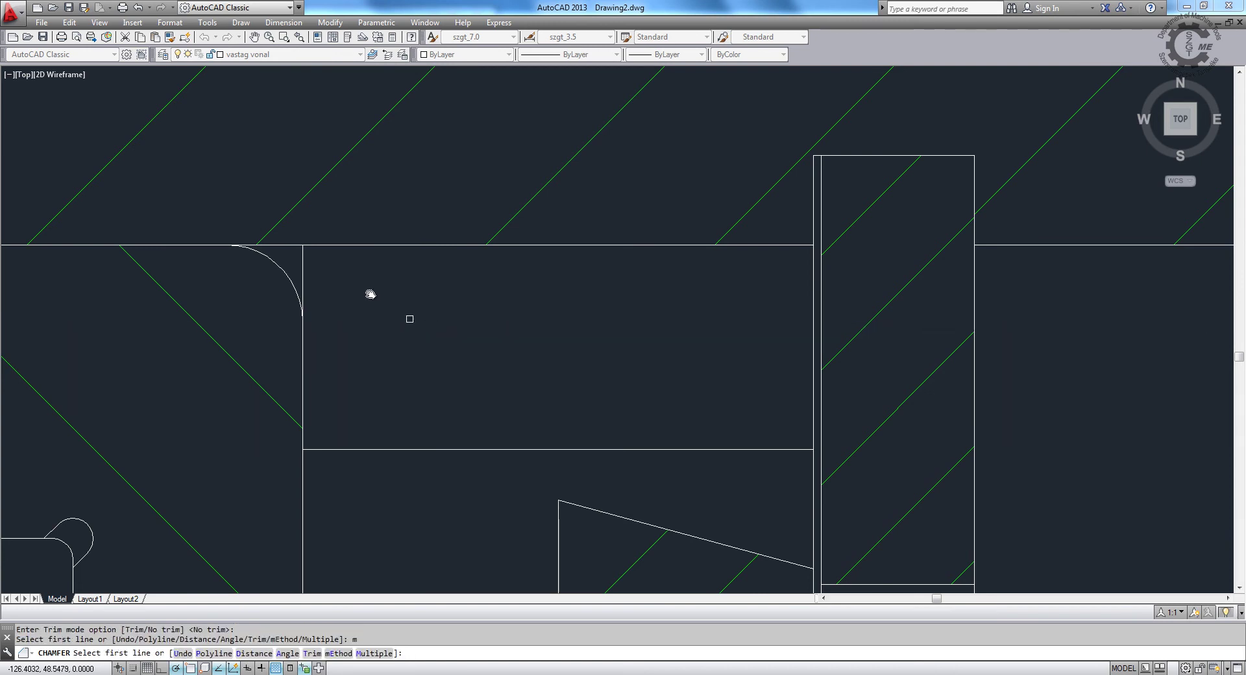
click(309, 261)
click(329, 244)
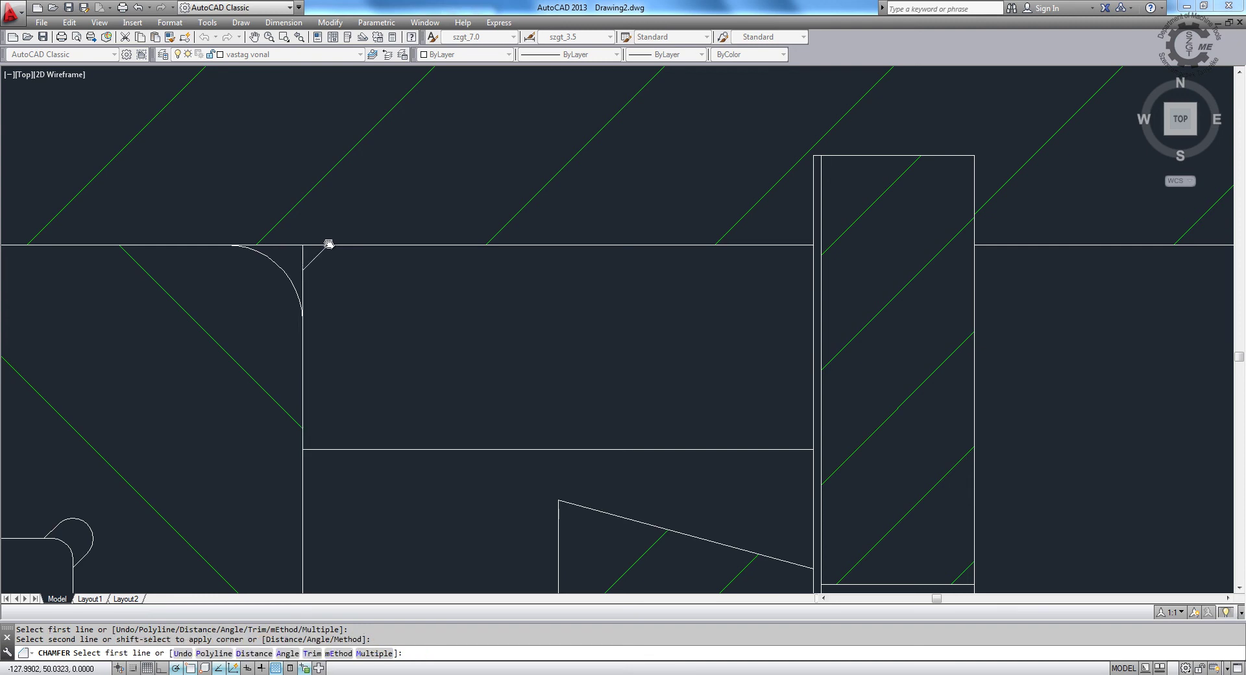
click(305, 404)
click(331, 449)
click(766, 448)
click(811, 434)
click(777, 246)
click(809, 275)
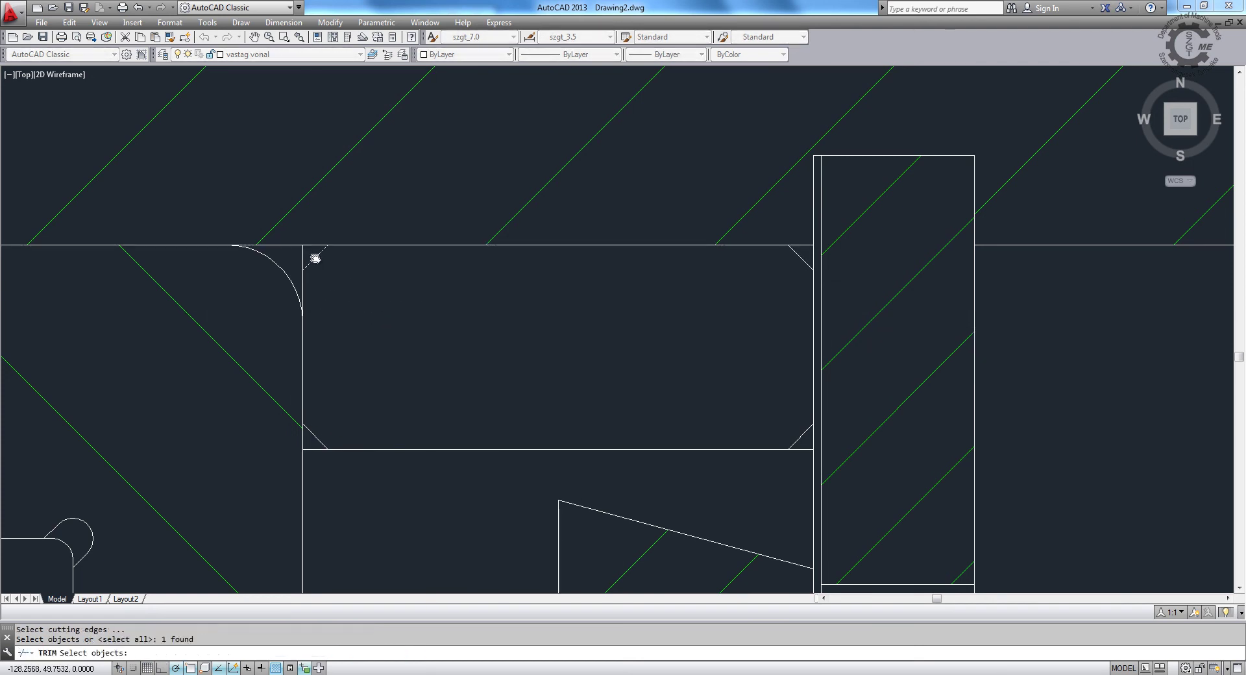
Step: Move the two right-side chamfer lines onto the spacer ring's other corner
key(Return)
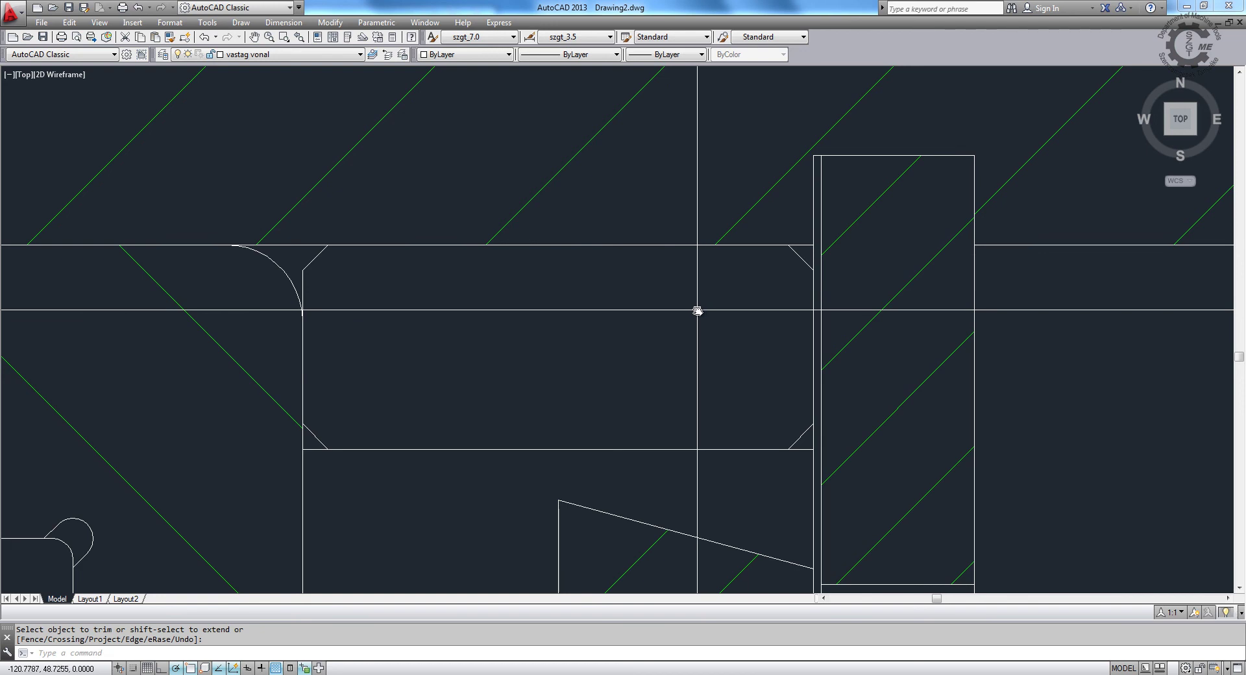
key(Escape)
text(m)
key(Return)
click(762, 231)
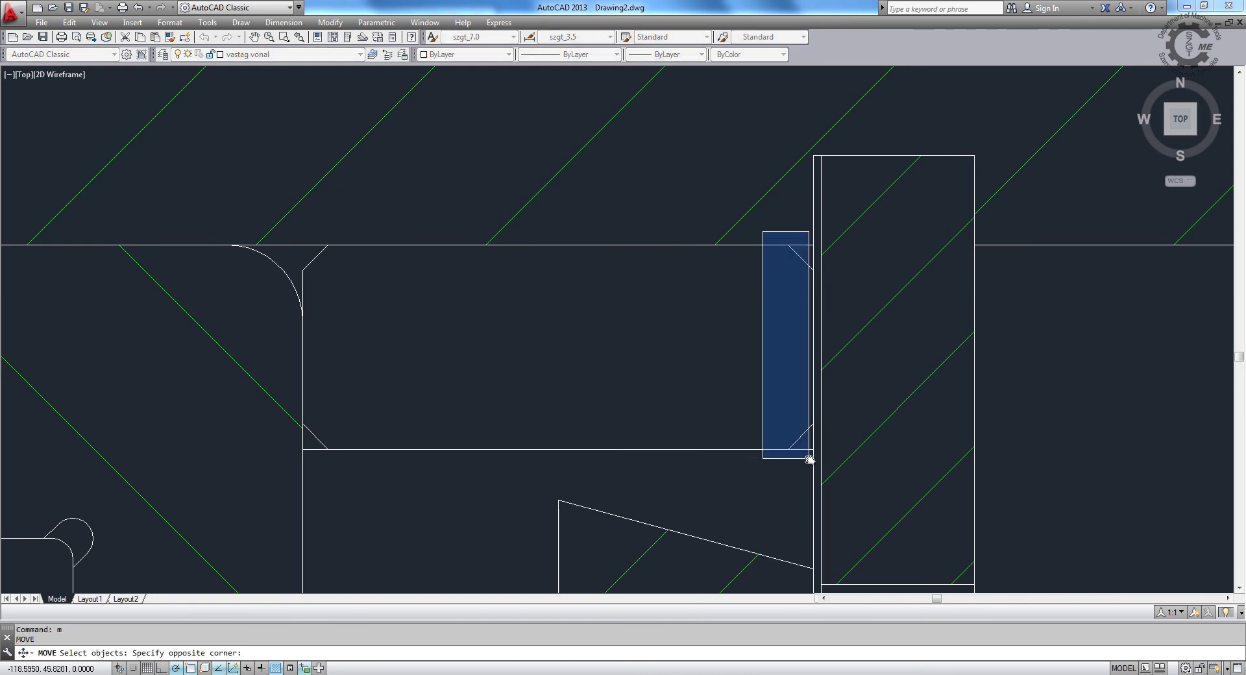
click(815, 464)
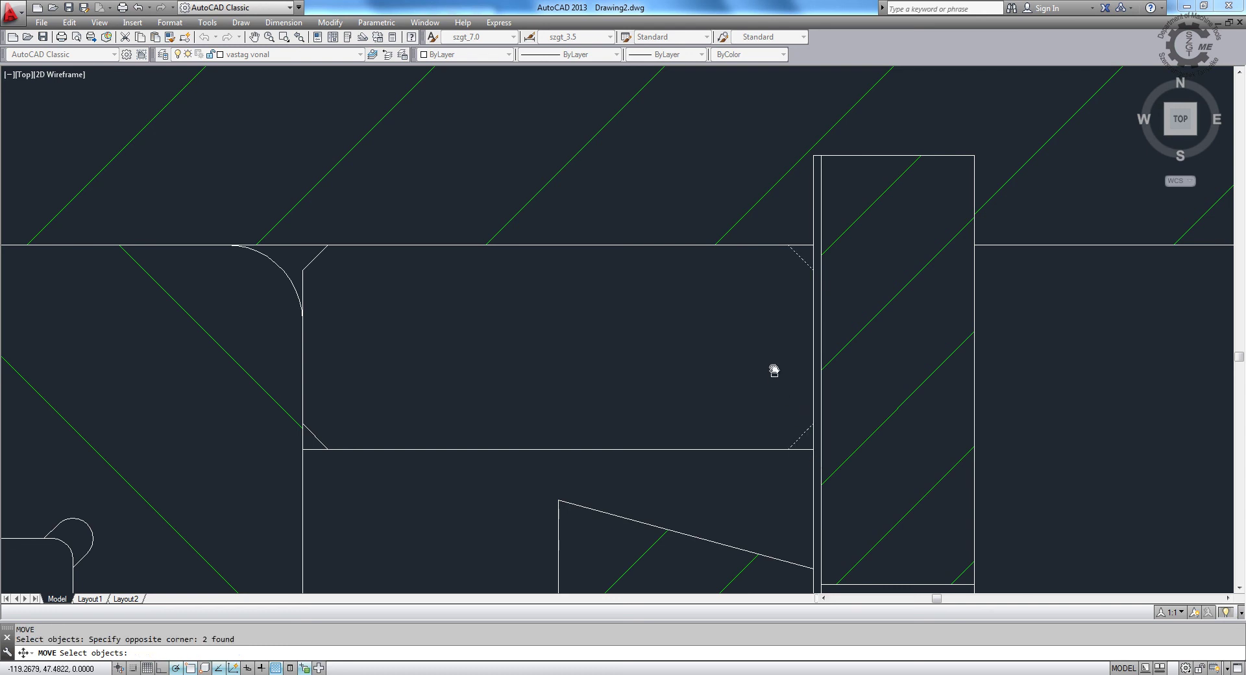
key(Return)
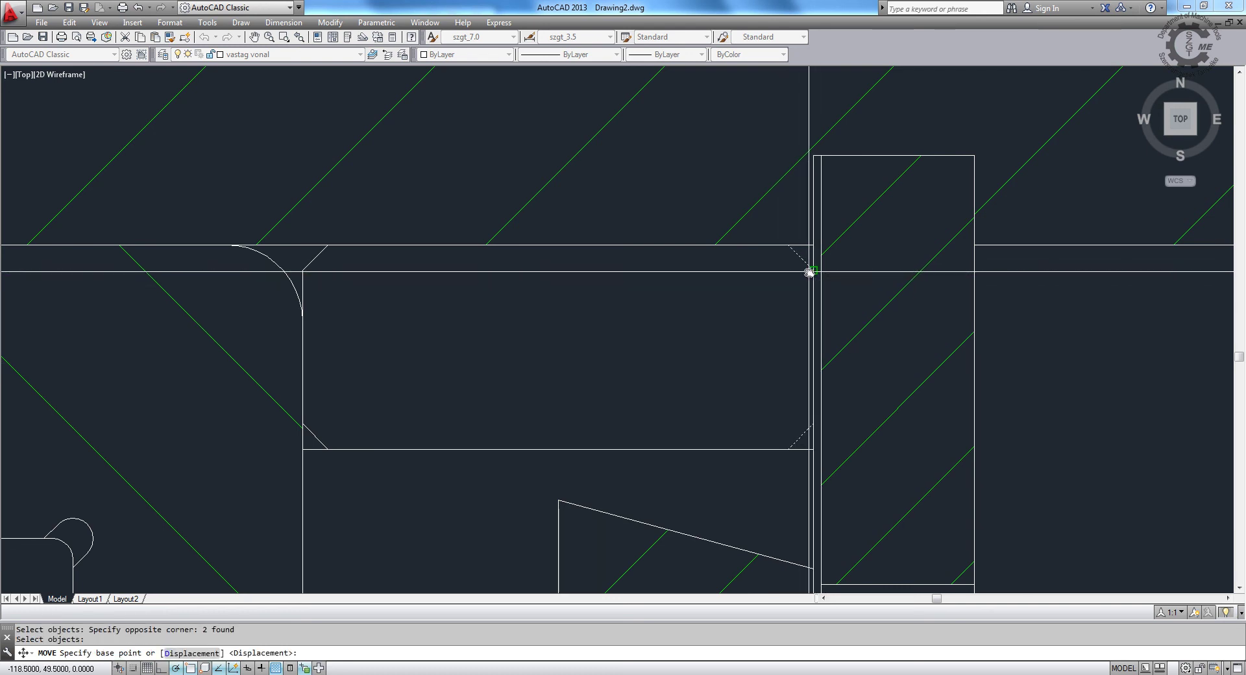
click(807, 270)
click(872, 295)
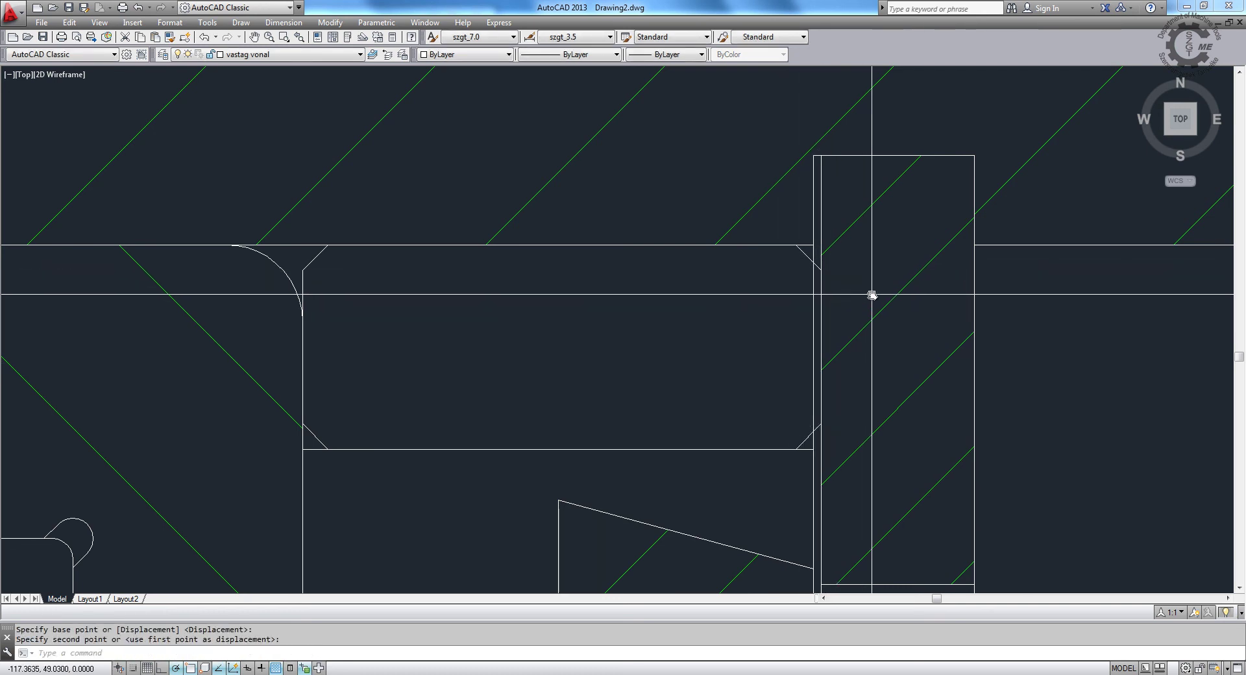
Step: Trim the line ends overhanging the chamfered corners
text(tr)
key(Return)
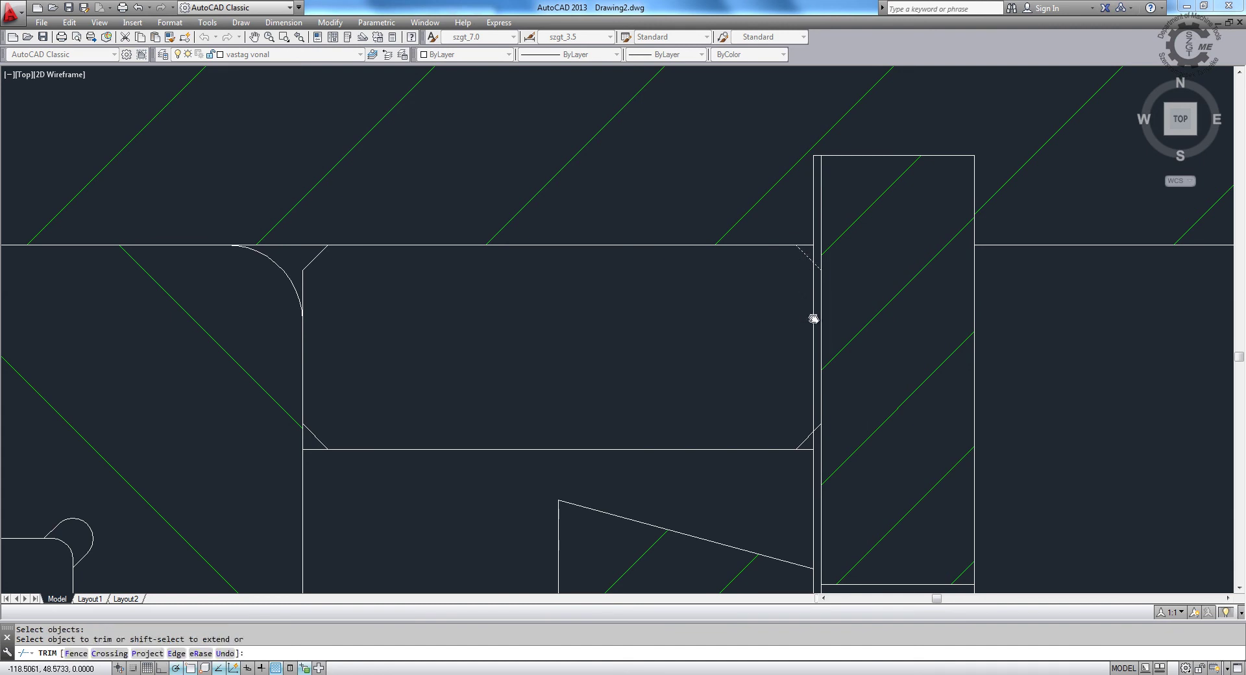
key(Escape)
middle_drag(445, 493, 495, 231)
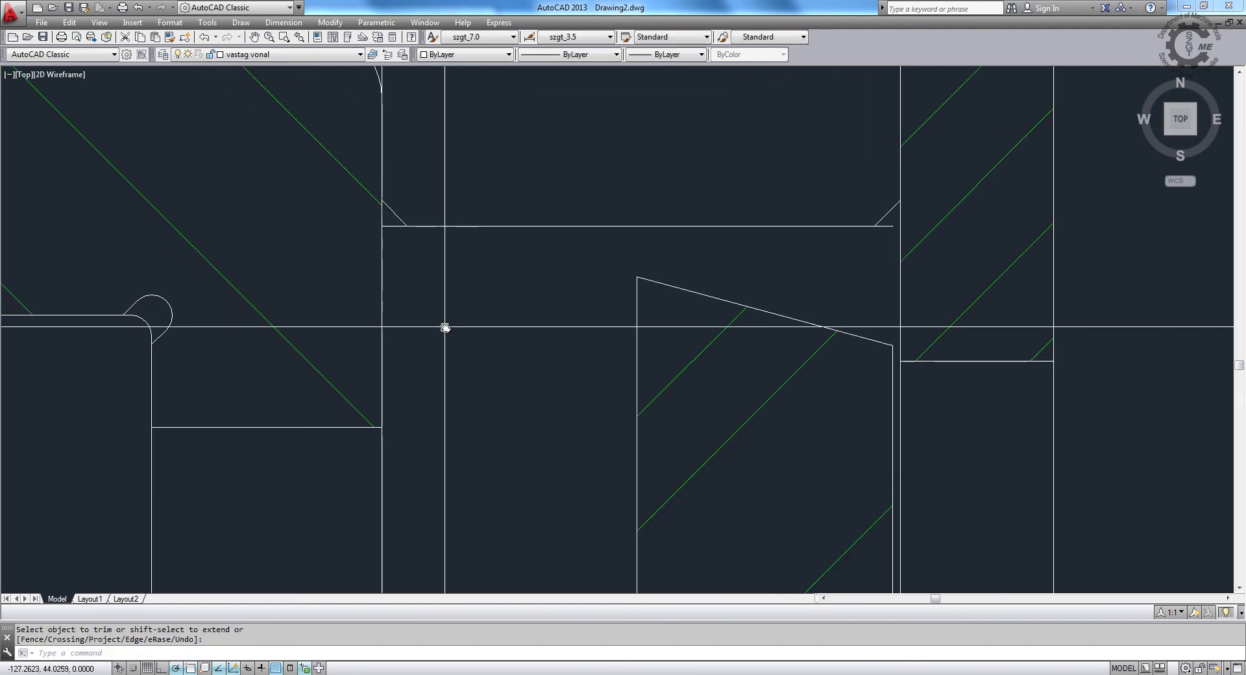
key(Return)
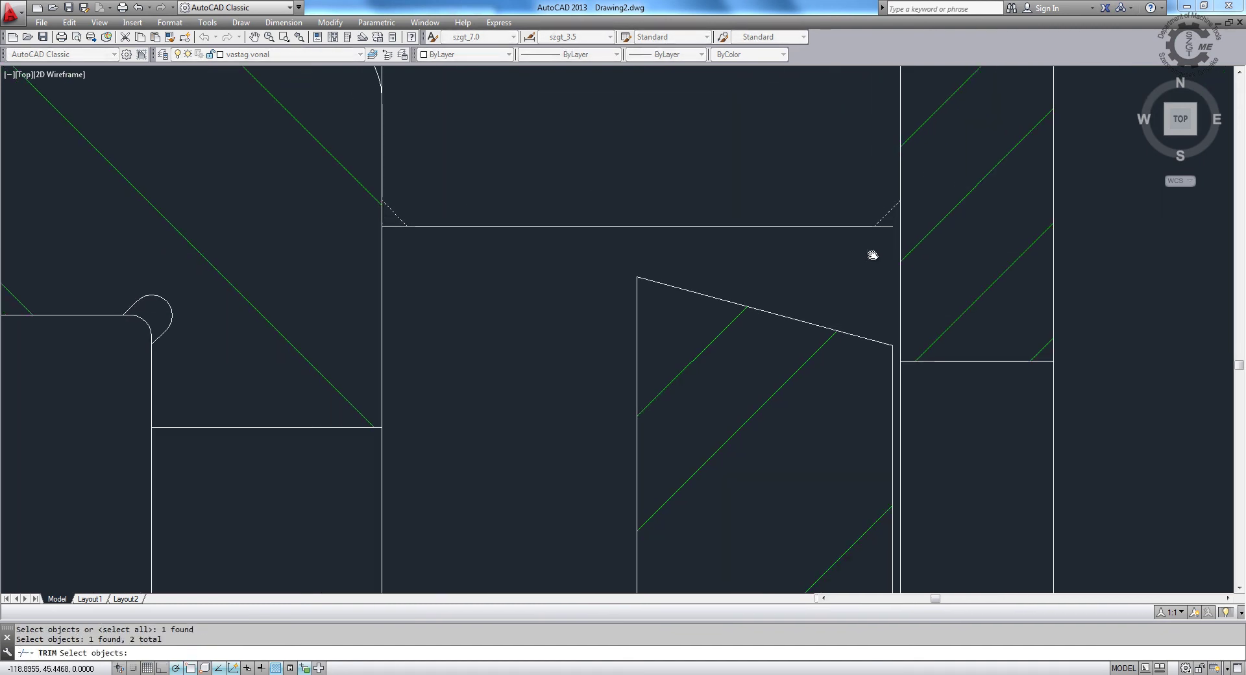
key(Return)
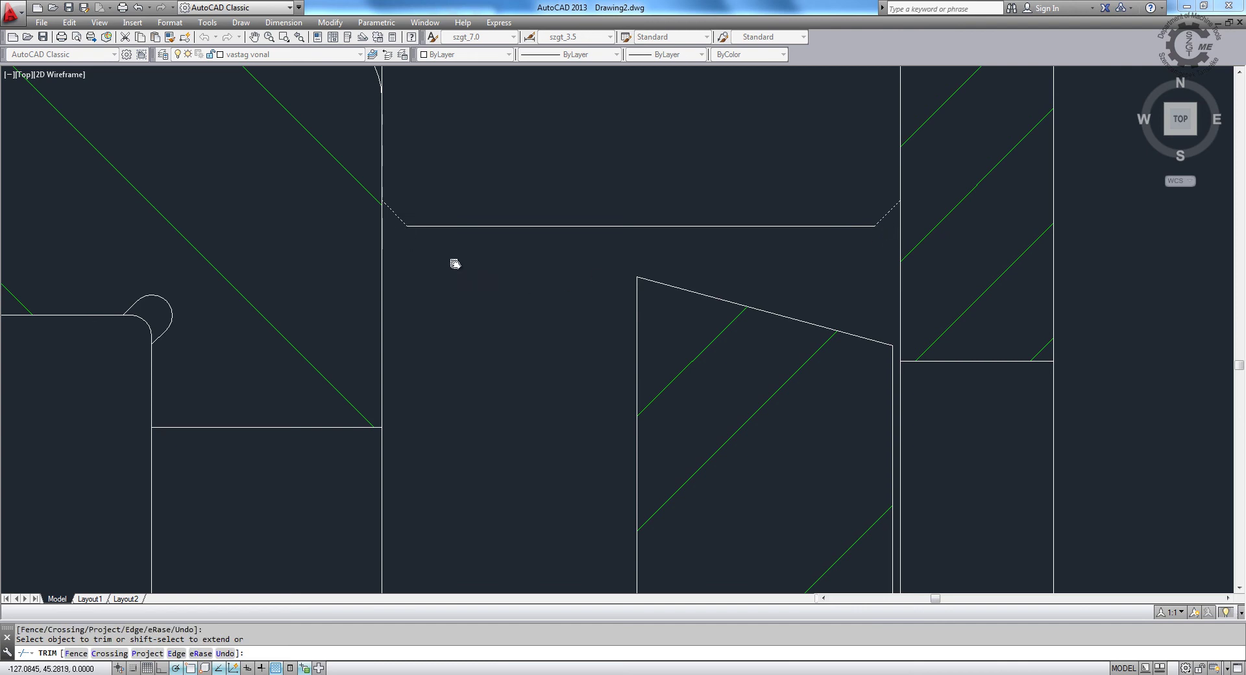
key(Escape)
text(l)
key(Return)
Step: Draw two vertical lines from the chamfer corners down to the spacer's lower edge
click(408, 226)
scroll(409, 226, down, 3)
middle_drag(409, 227, 428, 146)
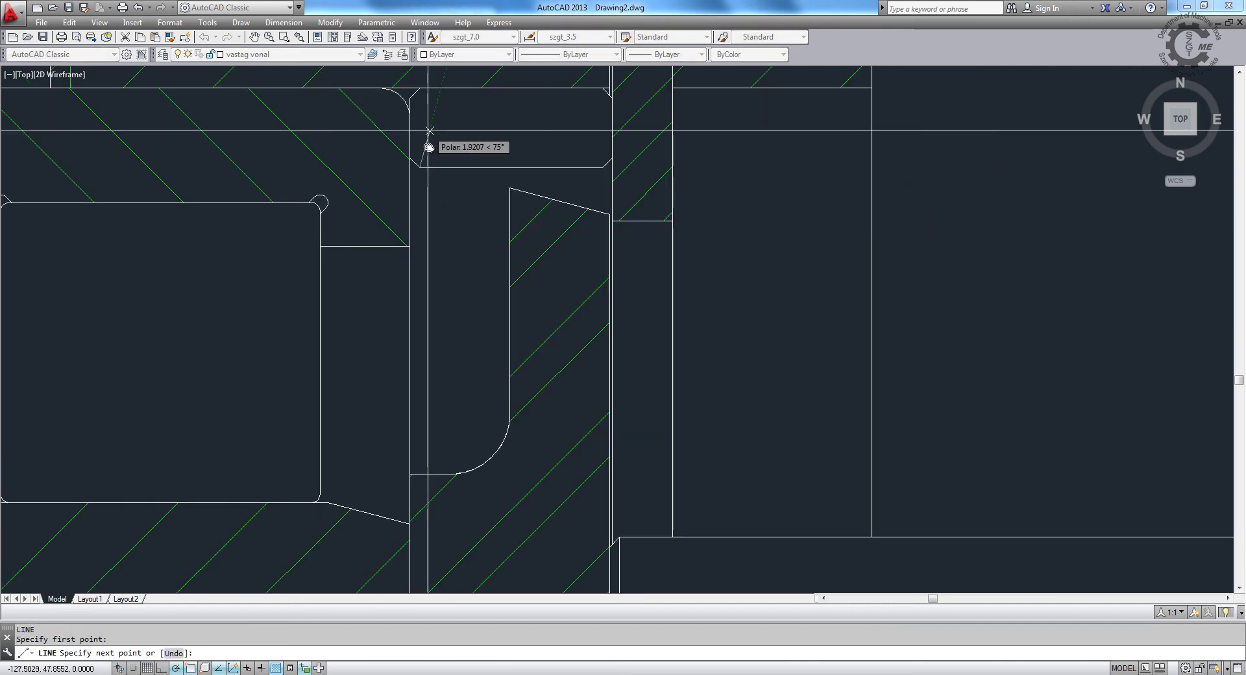
click(421, 473)
key(Return)
key(Return)
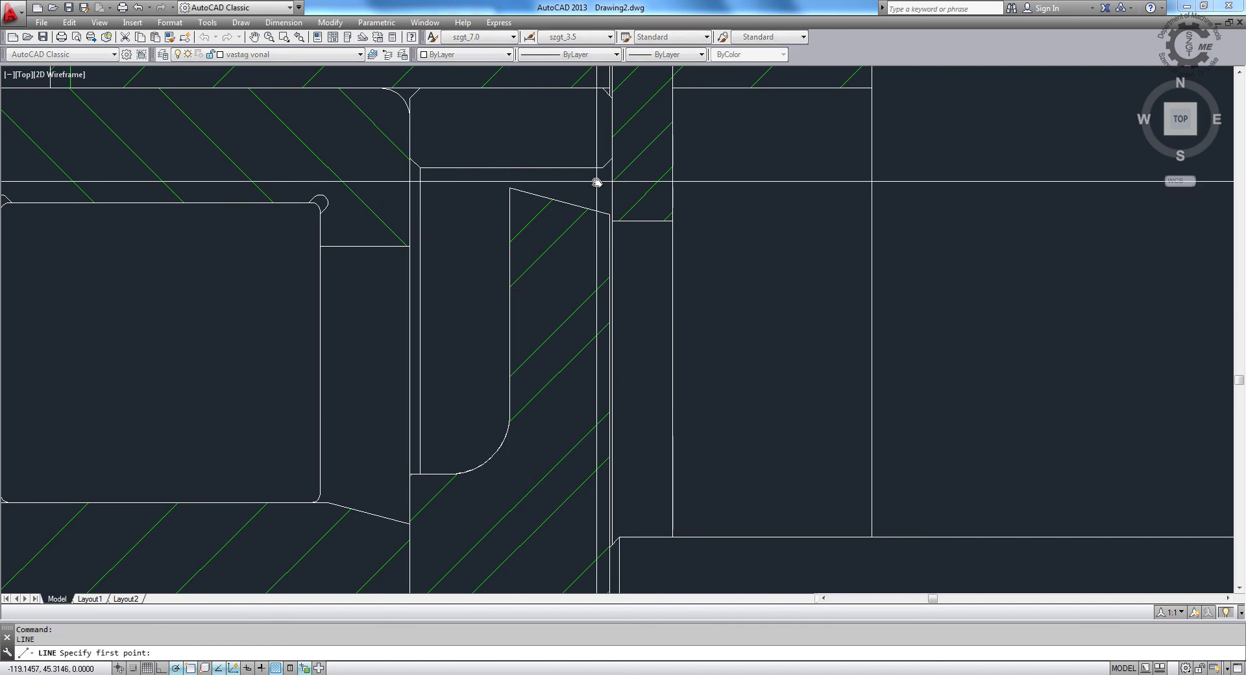
click(603, 168)
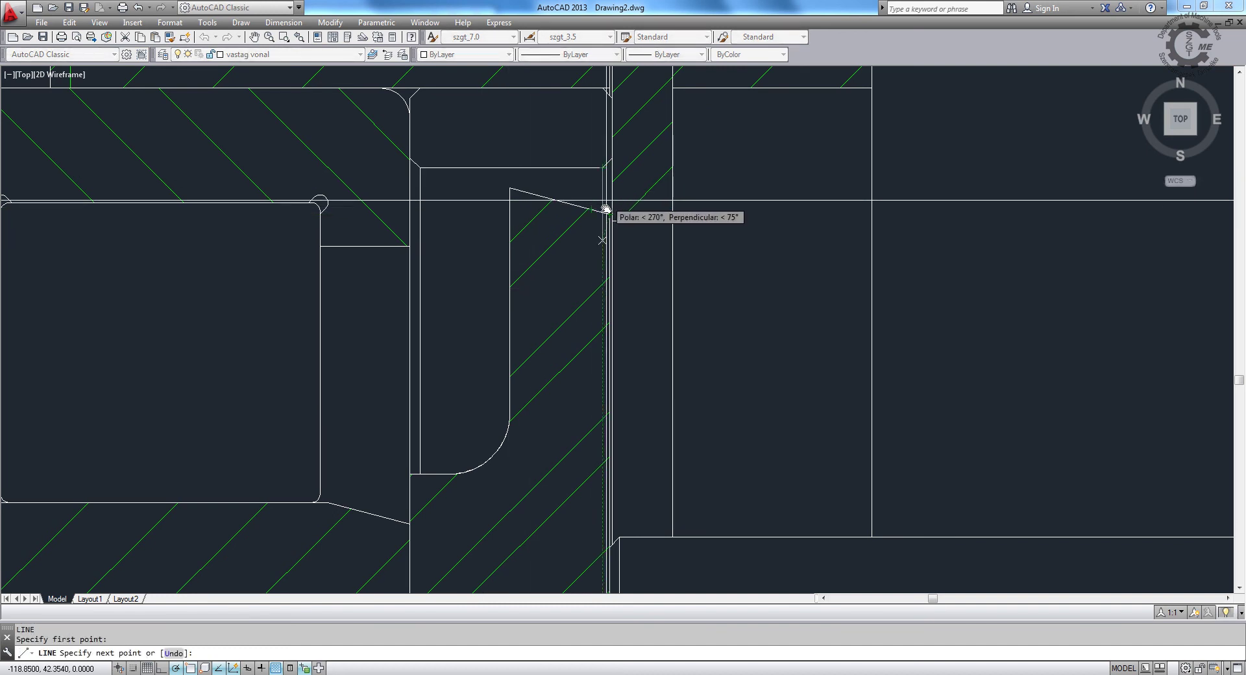
scroll(605, 209, up, 5)
middle_drag(593, 398, 551, 440)
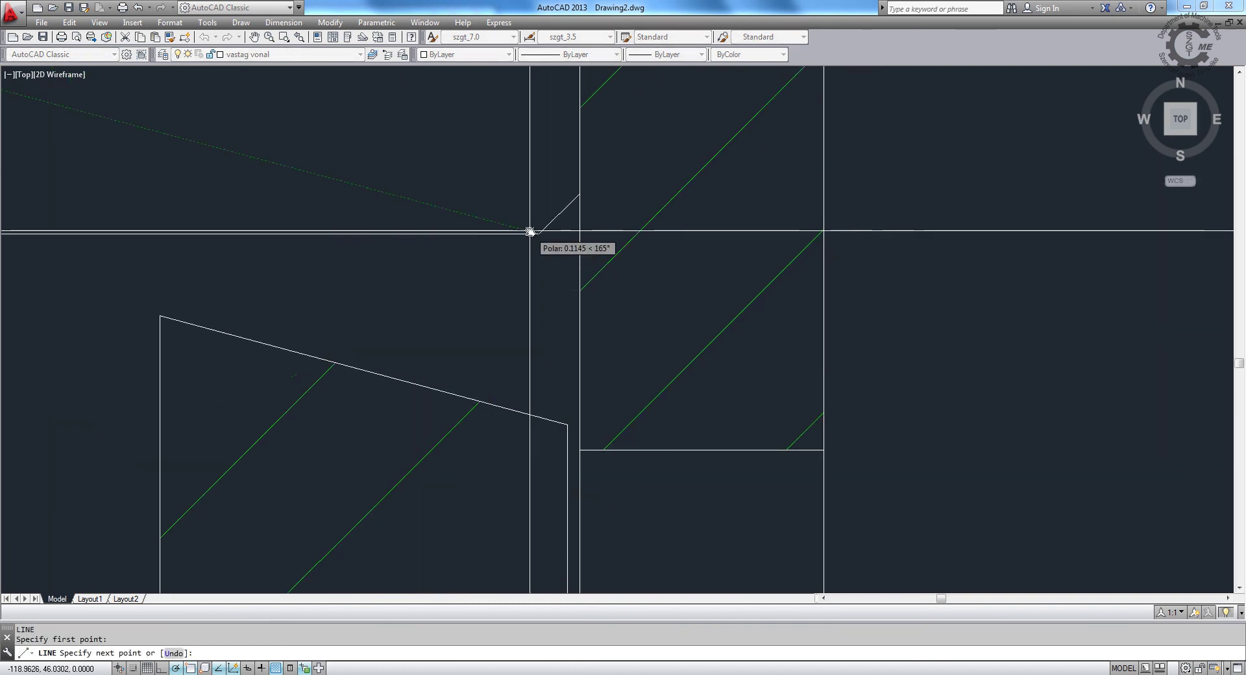
click(539, 415)
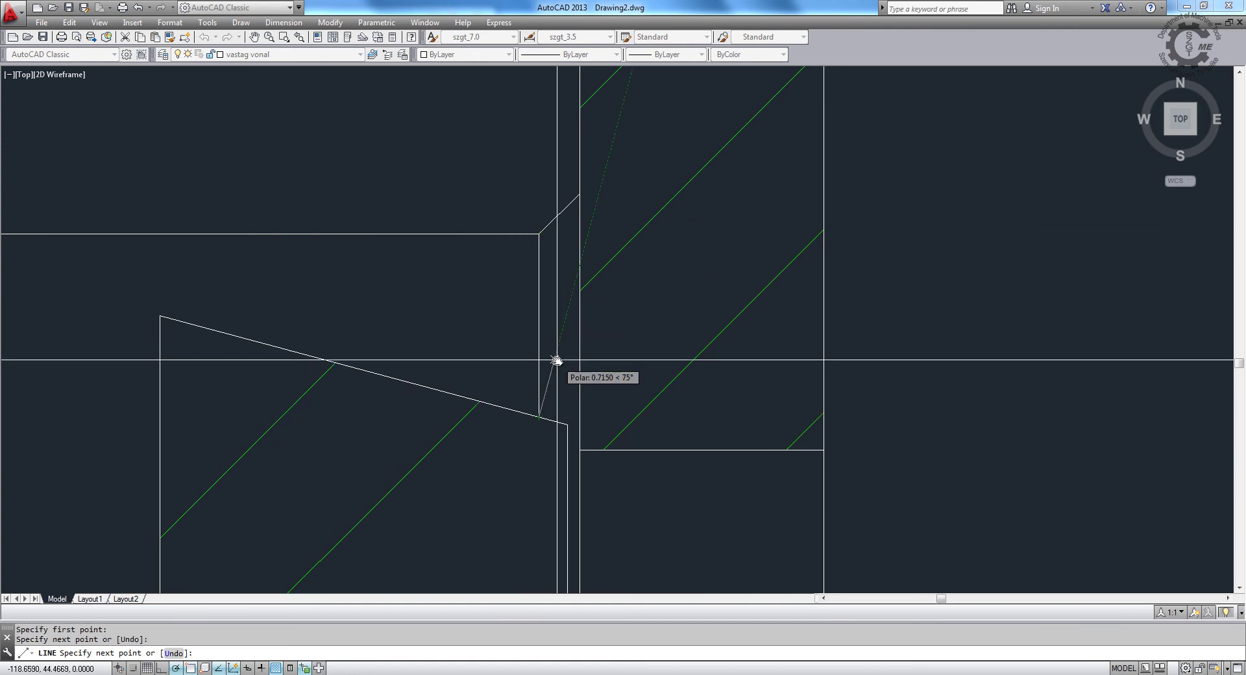
scroll(557, 360, down, 3)
scroll(439, 256, down, 2)
key(Escape)
Step: Window-select the spacer ring's 7 outline objects for MIRROR and set the mirror line's first point
text(MI)
key(Return)
scroll(399, 240, up, 3)
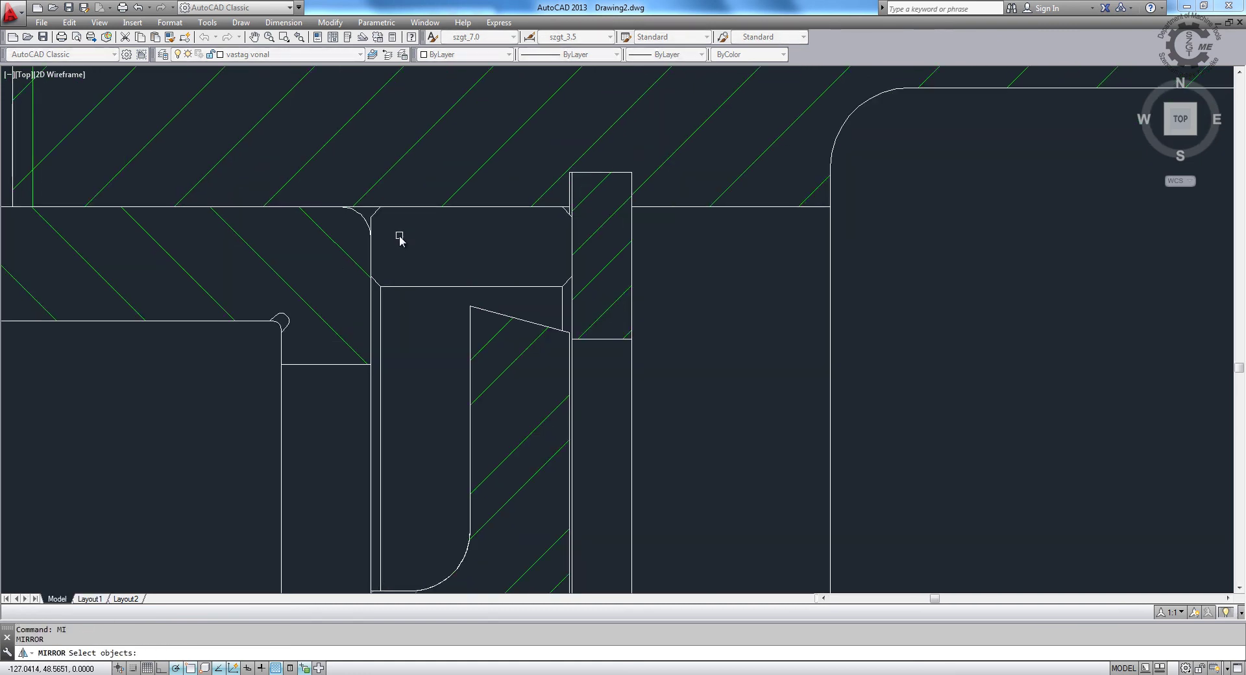
click(352, 195)
click(600, 326)
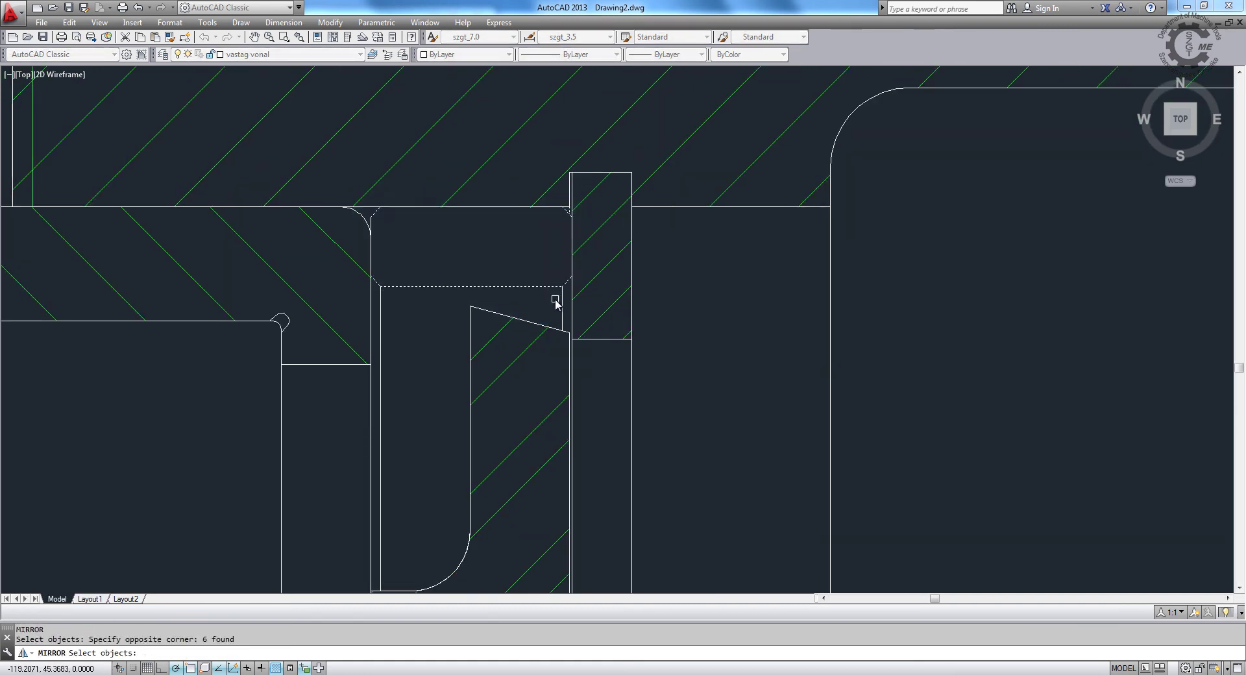
scroll(548, 205, up, 5)
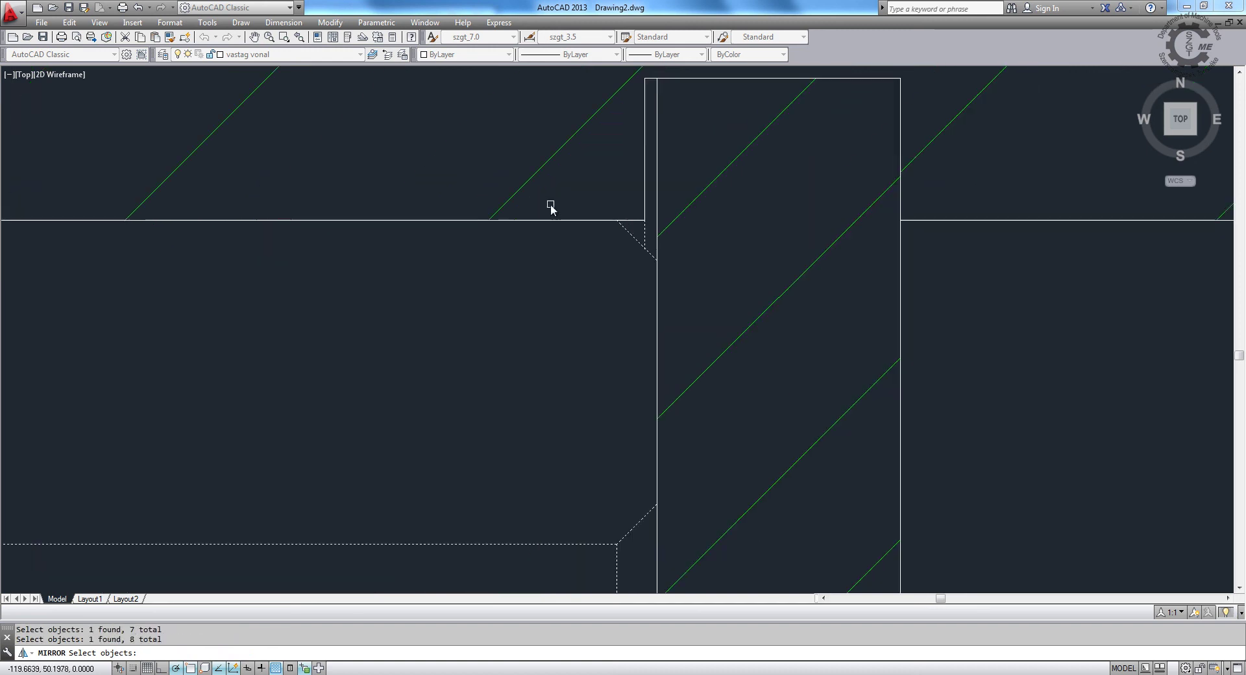
scroll(587, 165, down, 5)
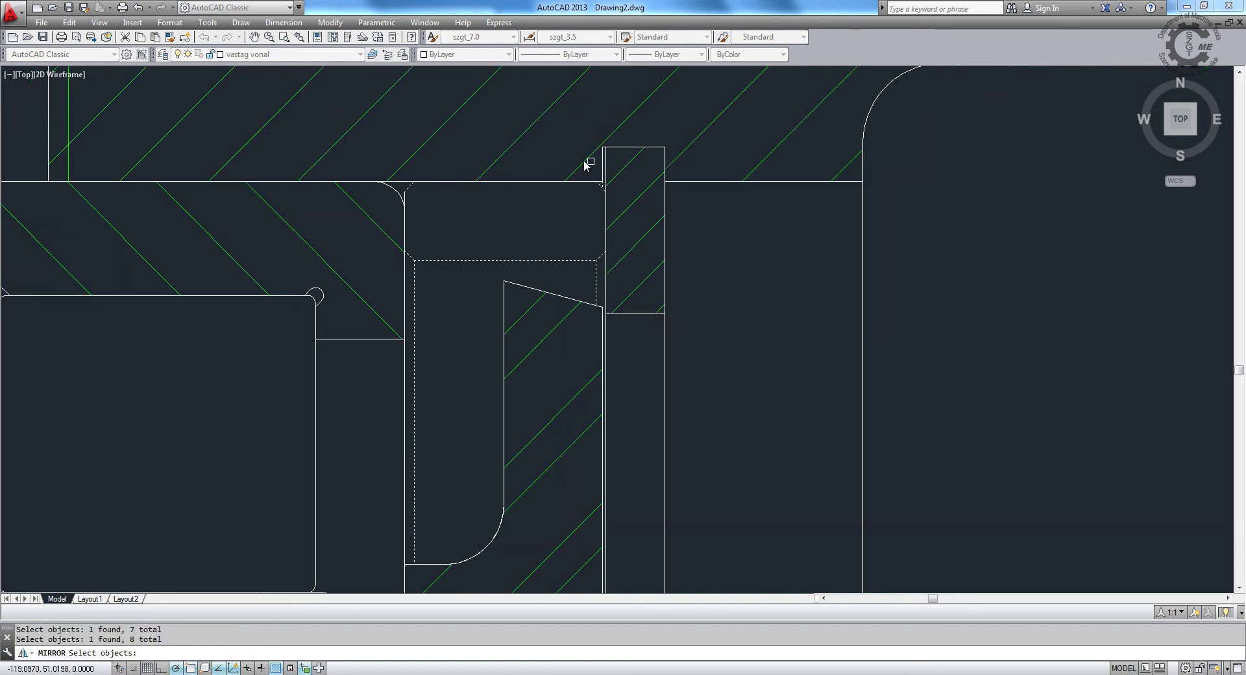
scroll(590, 157, up, 5)
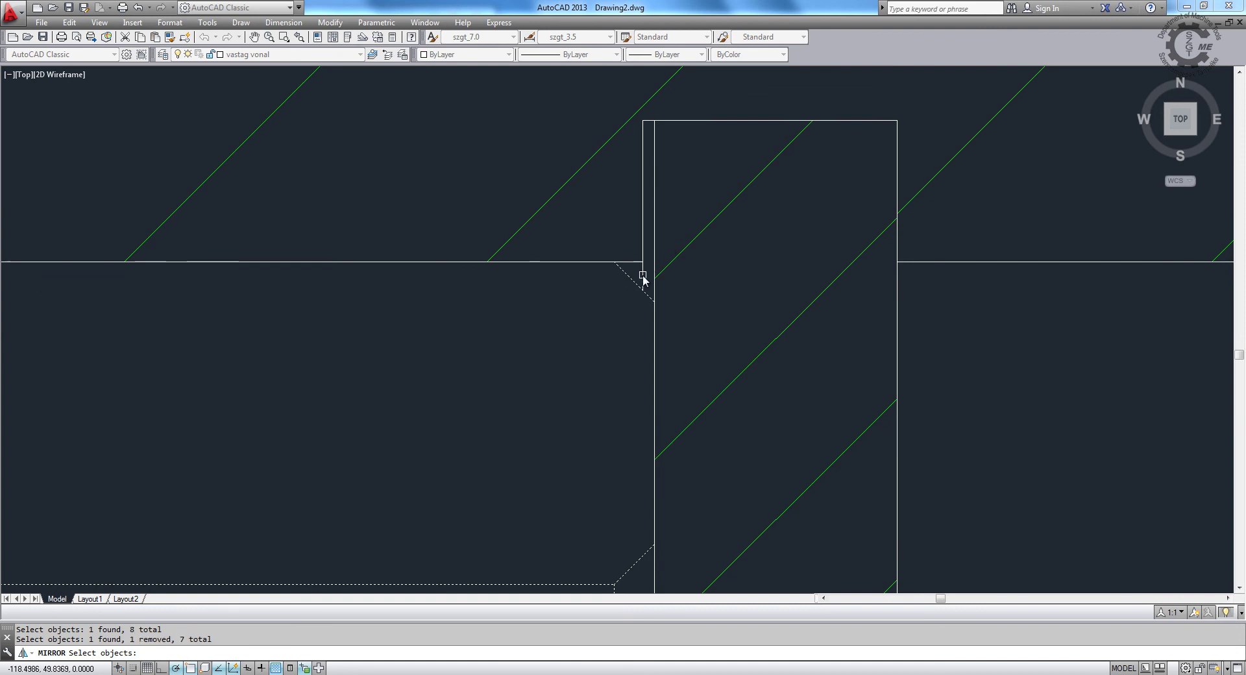
scroll(598, 216, down, 2)
scroll(690, 301, down, 5)
key(Return)
scroll(621, 430, down, 4)
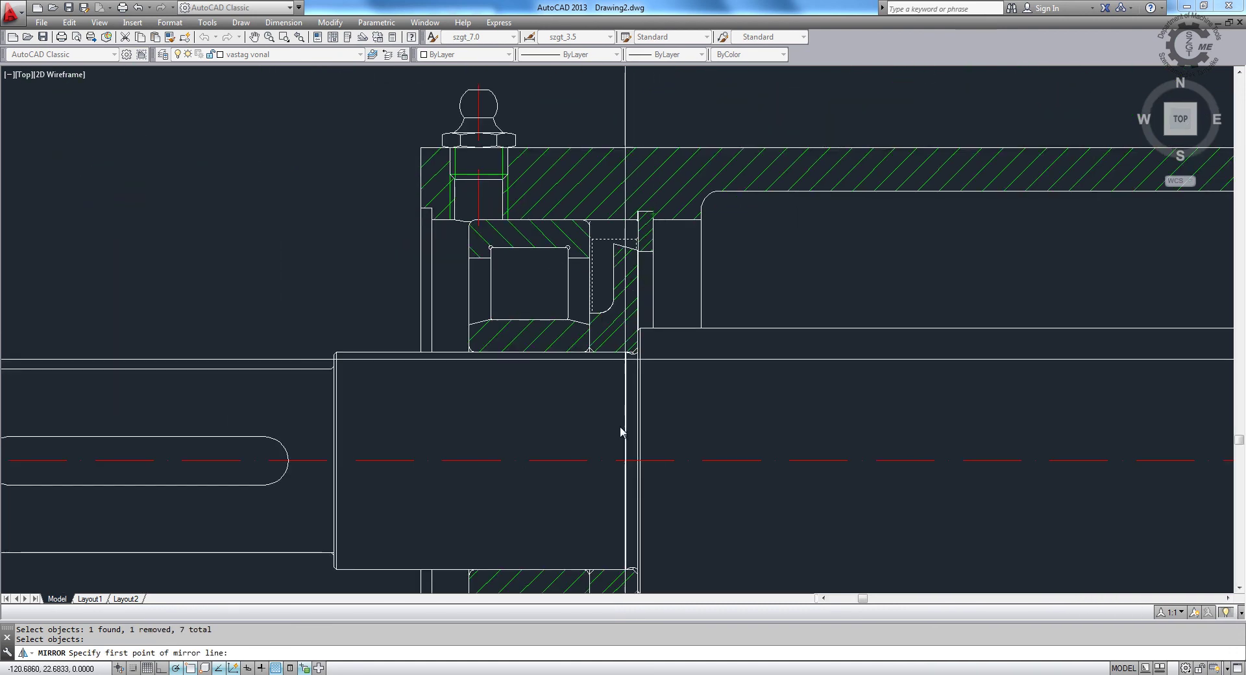
click(627, 460)
Step: Complete the mirror with the second point, keeping the original spacer ring
click(335, 460)
key(Return)
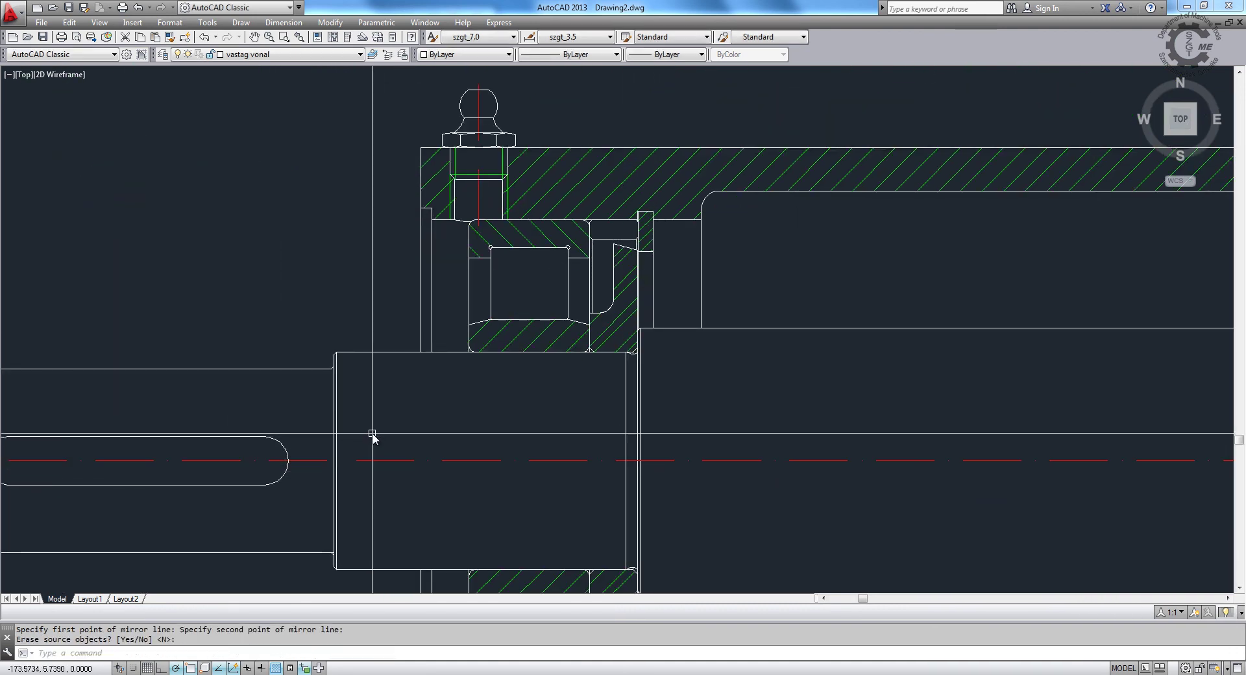
middle_drag(372, 433, 389, 188)
scroll(645, 200, up, 2)
scroll(484, 222, up, 3)
scroll(523, 219, up, 2)
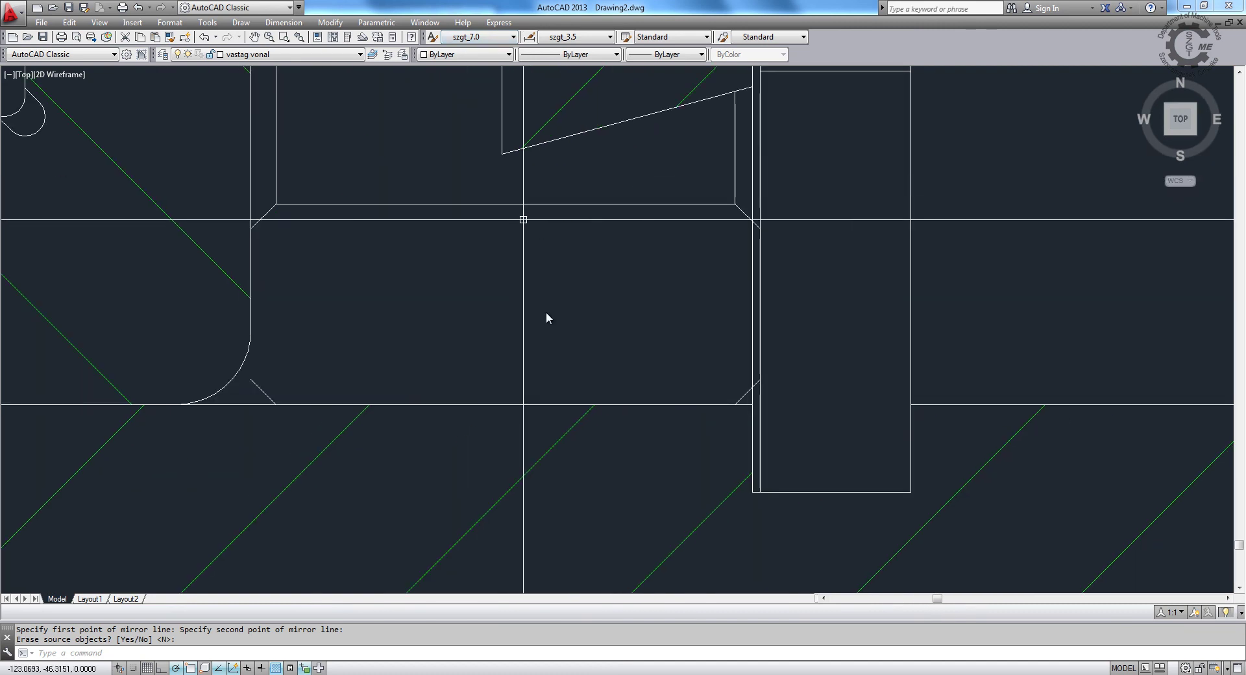
Step: Trim the mirrored ring's extra chamfer-corner line ends and extend its short edges
text(tr)
key(Return)
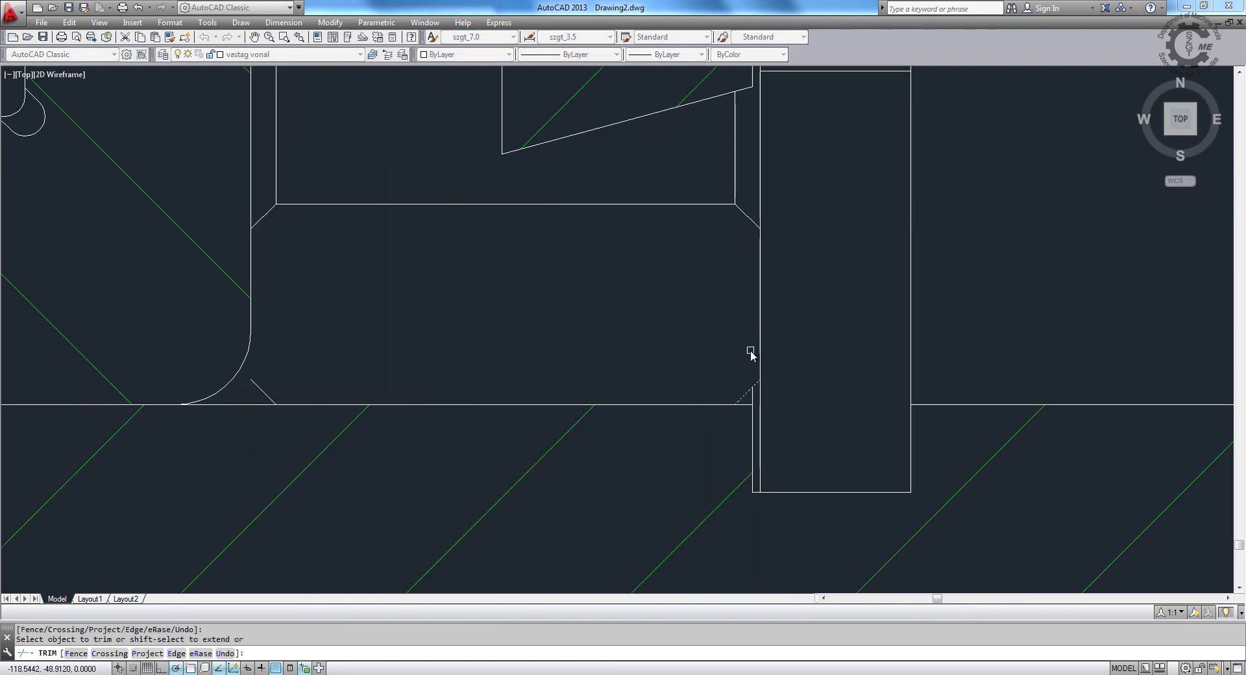
key(Return)
text(ex)
key(Return)
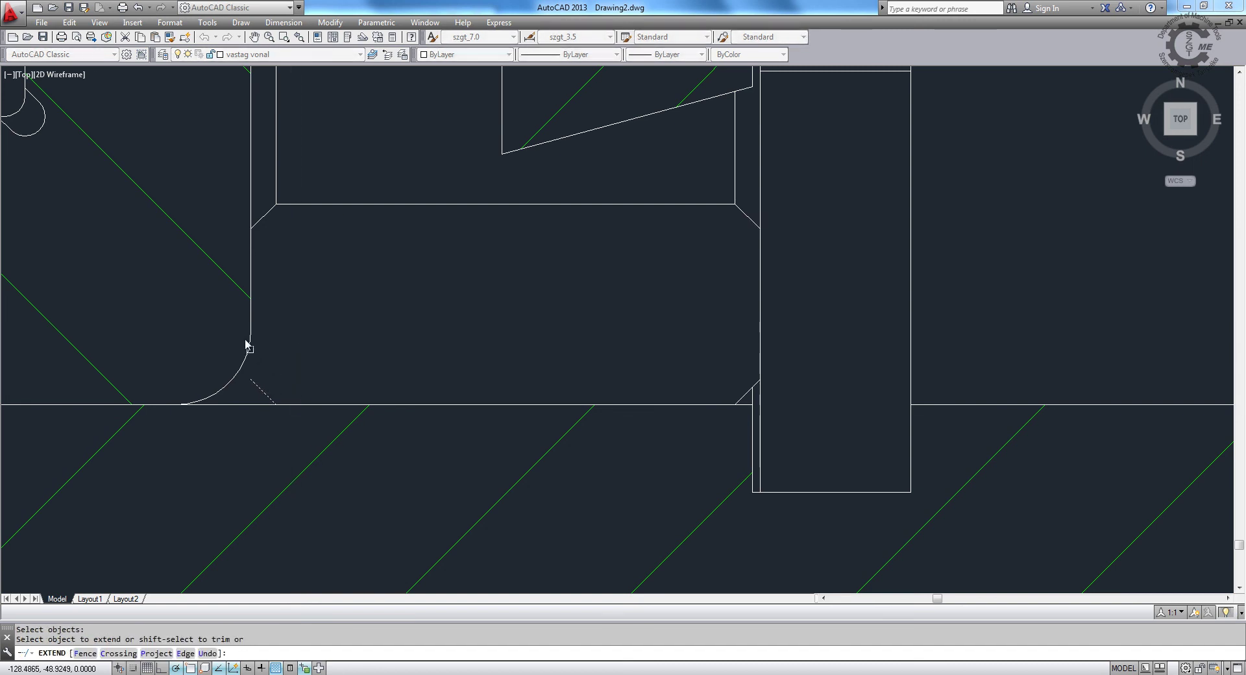
key(Return)
scroll(362, 536, down, 3)
scroll(487, 472, down, 2)
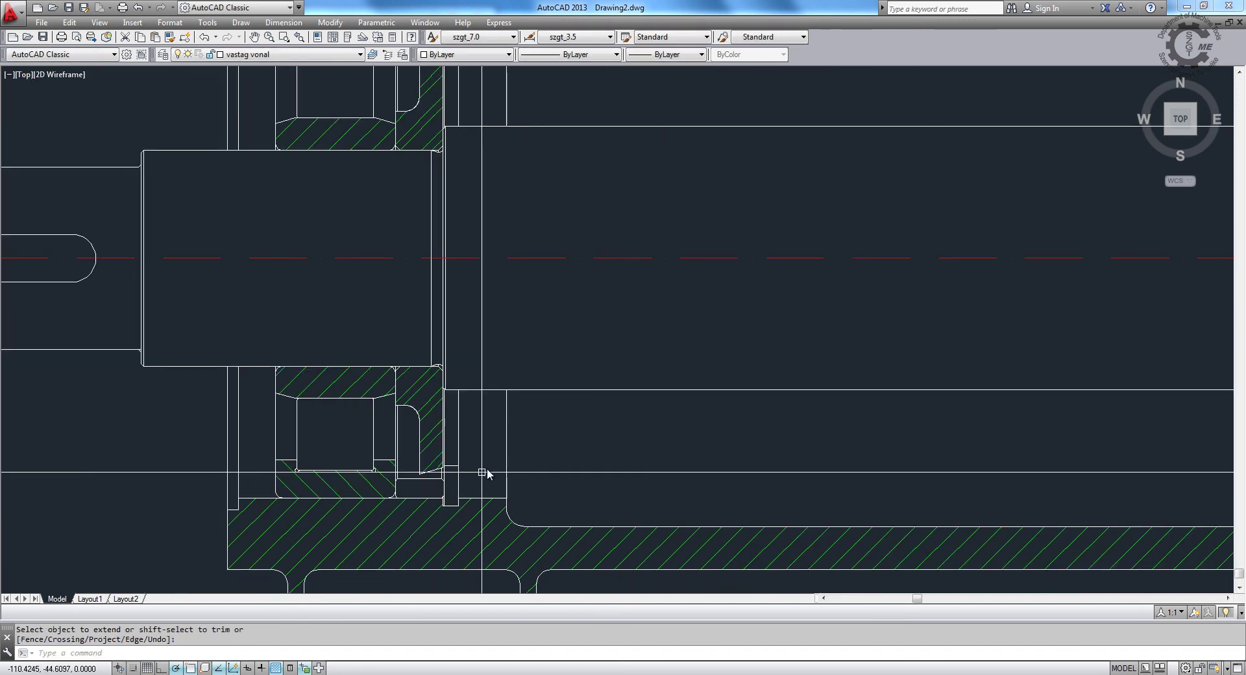
scroll(590, 396, up, 1)
Step: Hatch the upper and lower spacer rings with ANSI31, angle 90, scale 0.5
key(Return)
text(h)
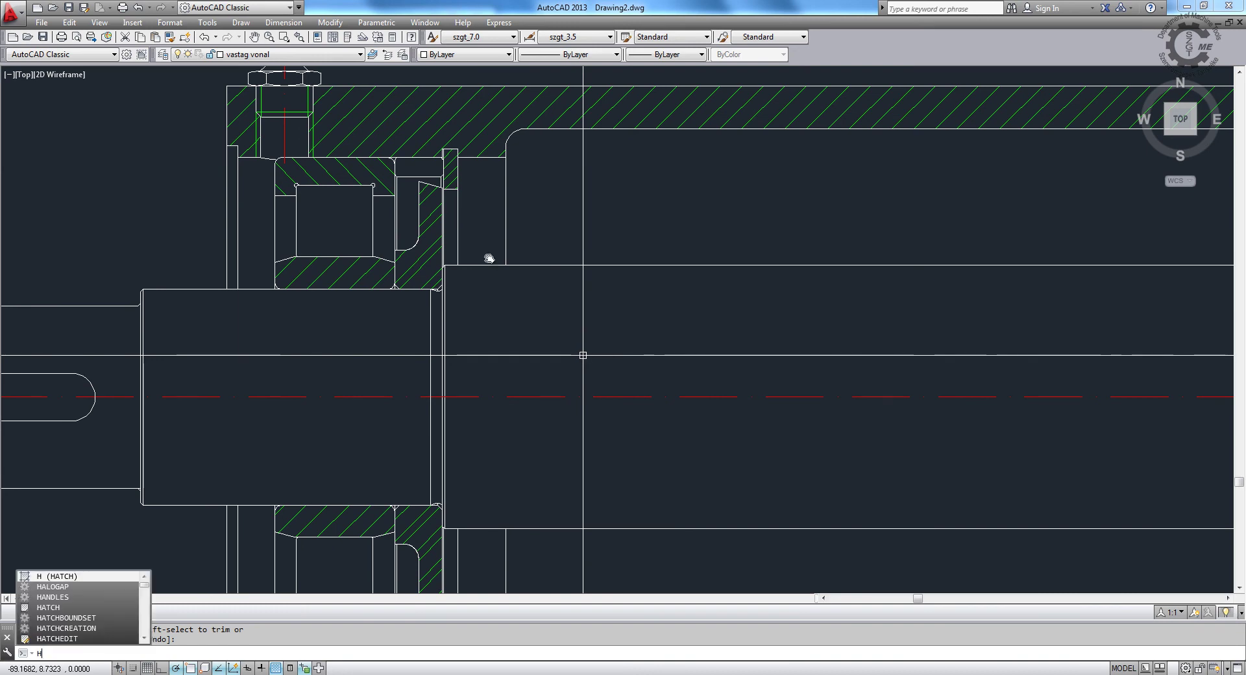
key(Return)
click(847, 181)
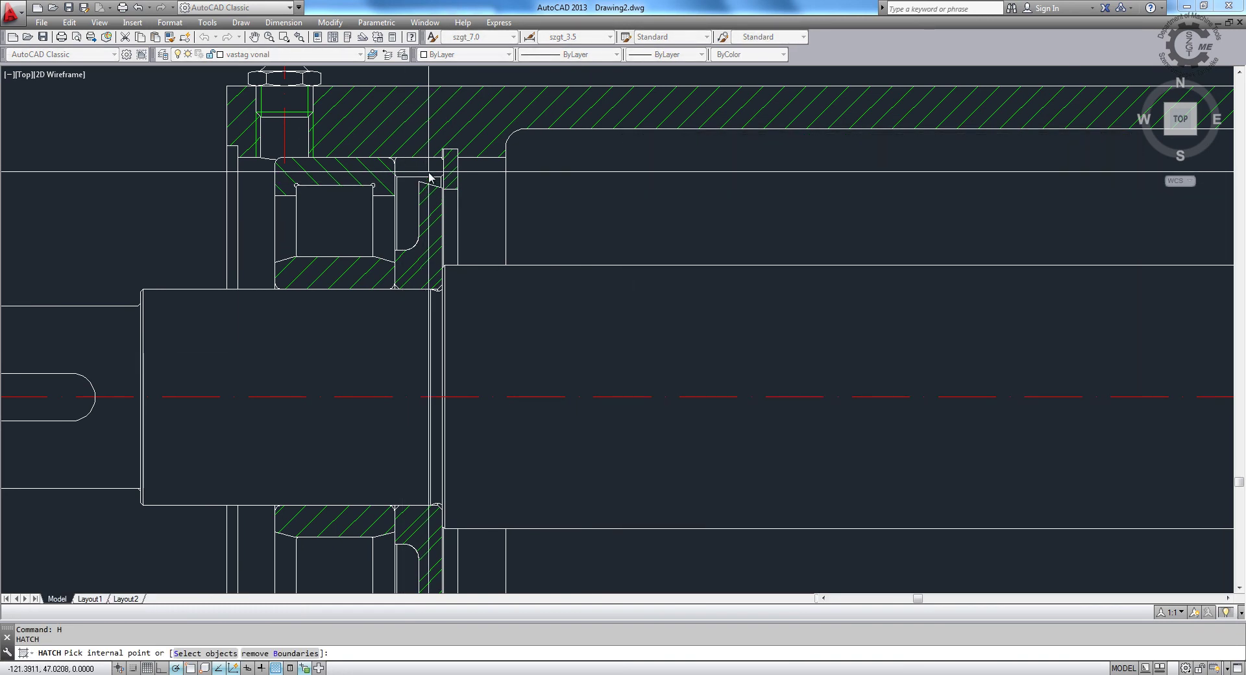
click(431, 186)
middle_drag(601, 411, 626, 278)
click(443, 514)
key(Return)
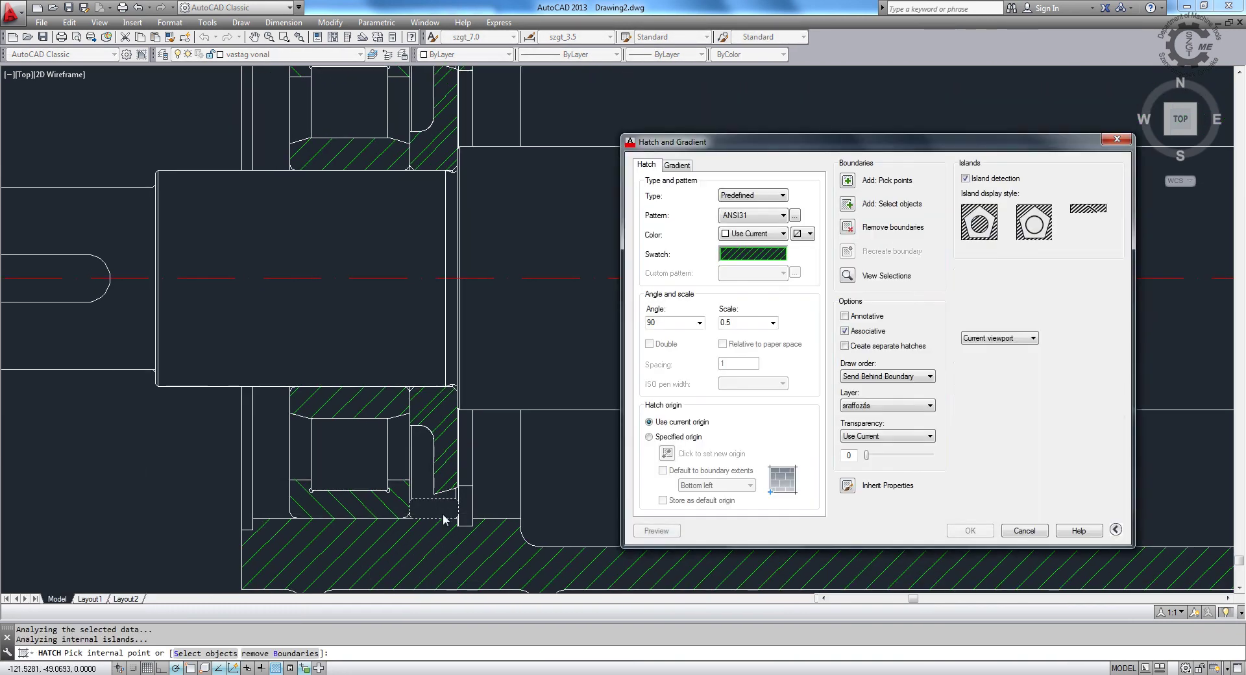
key(Return)
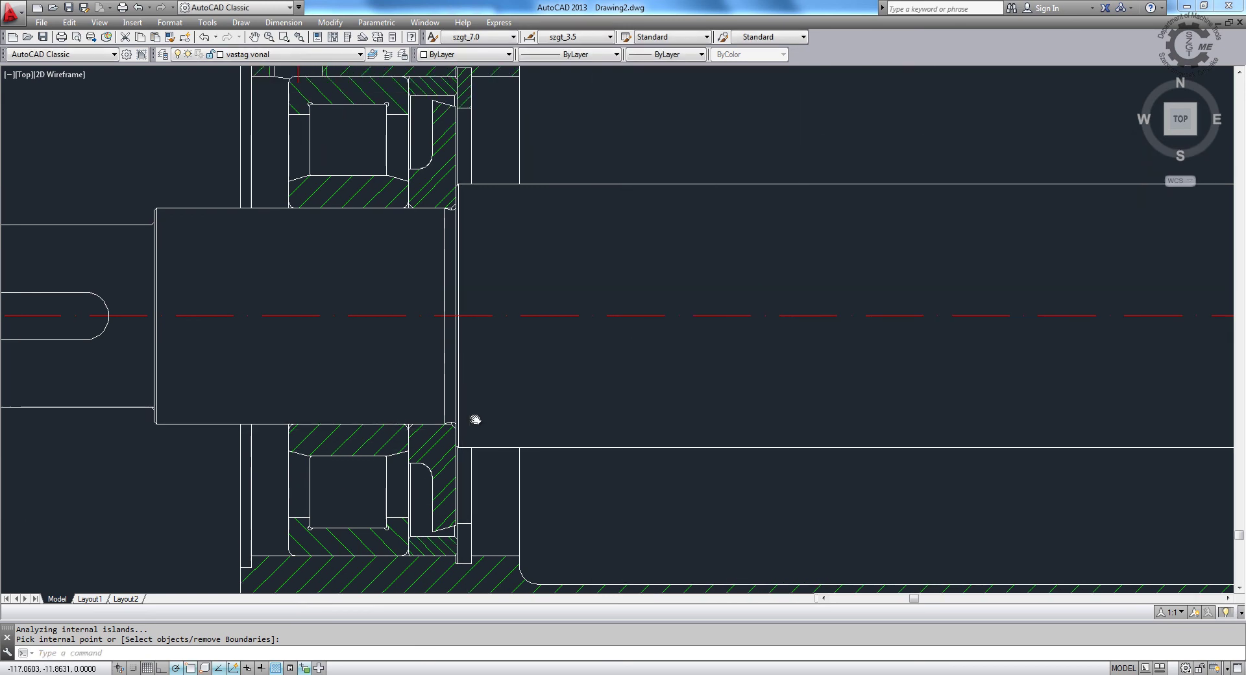
scroll(473, 416, down, 1)
scroll(489, 370, up, 1)
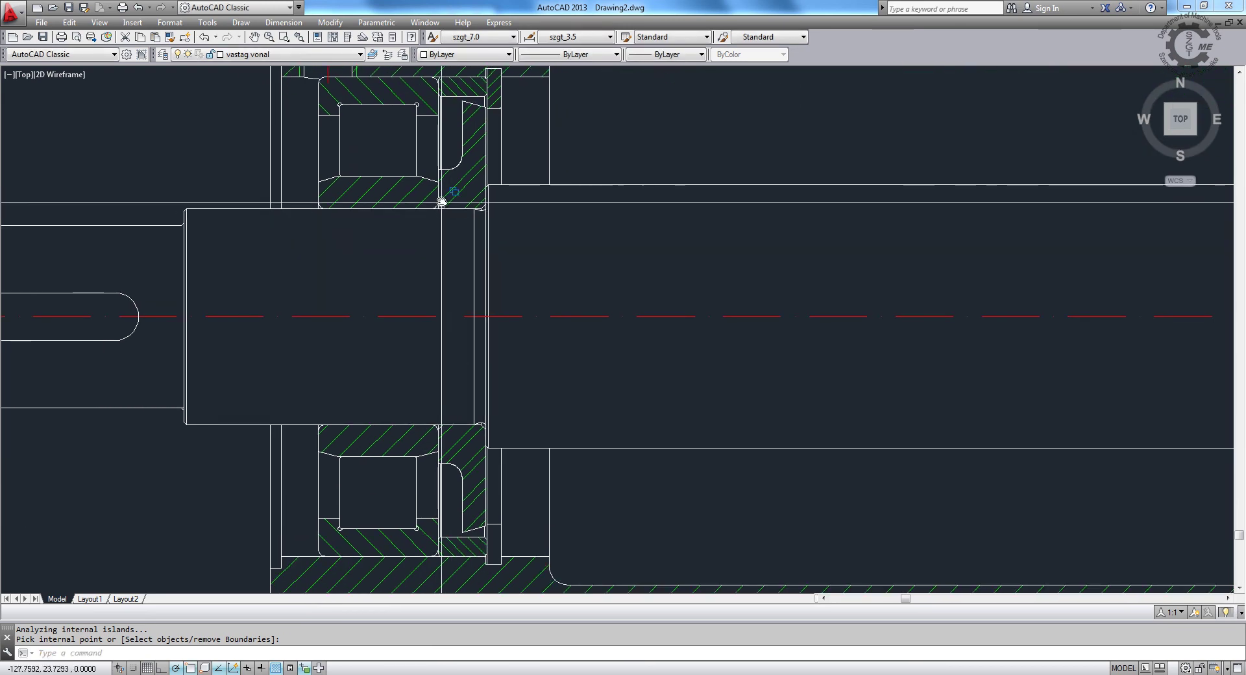
scroll(439, 197, up, 2)
scroll(441, 210, up, 2)
text(mi)
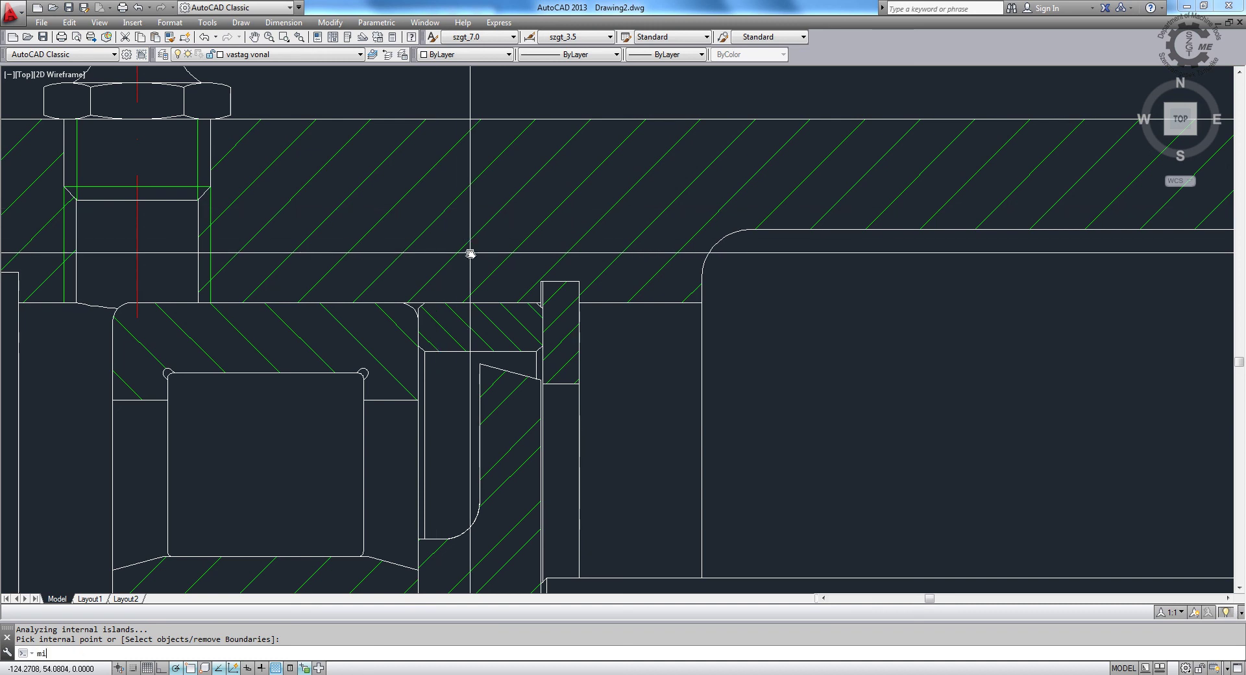
Step: Start MIRROR and window-select the upper spacer ring and the narrow ring beside it
key(Return)
scroll(458, 325, up, 4)
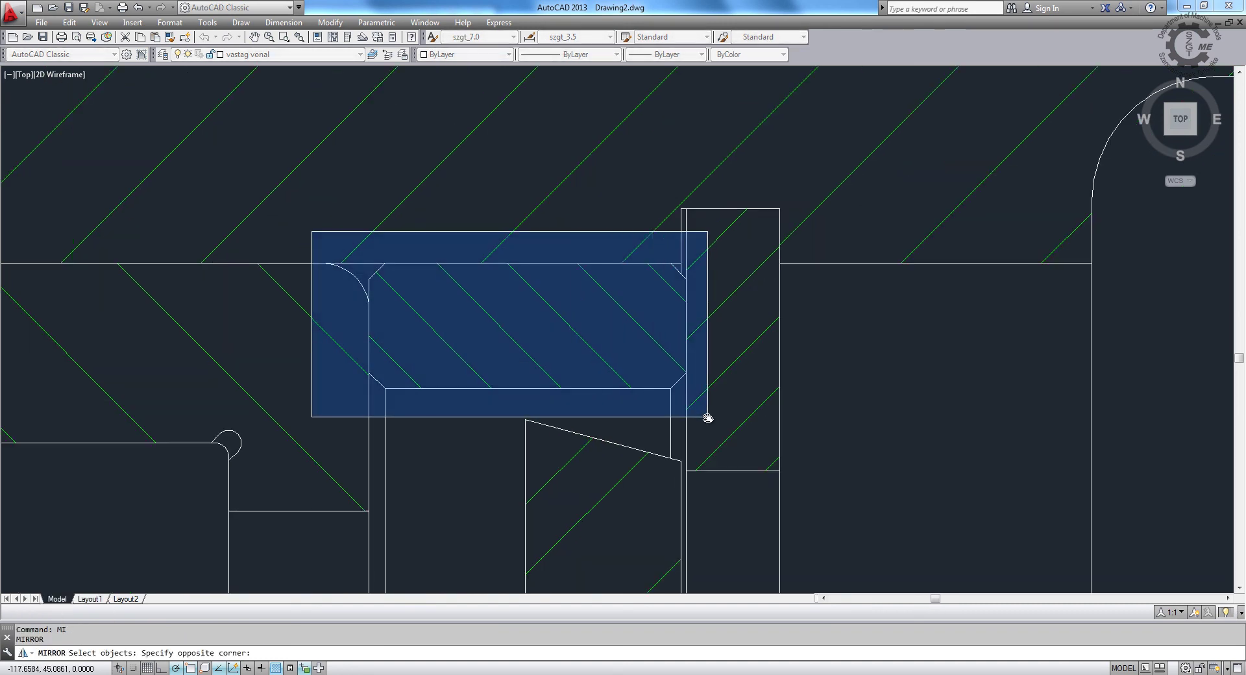
click(708, 417)
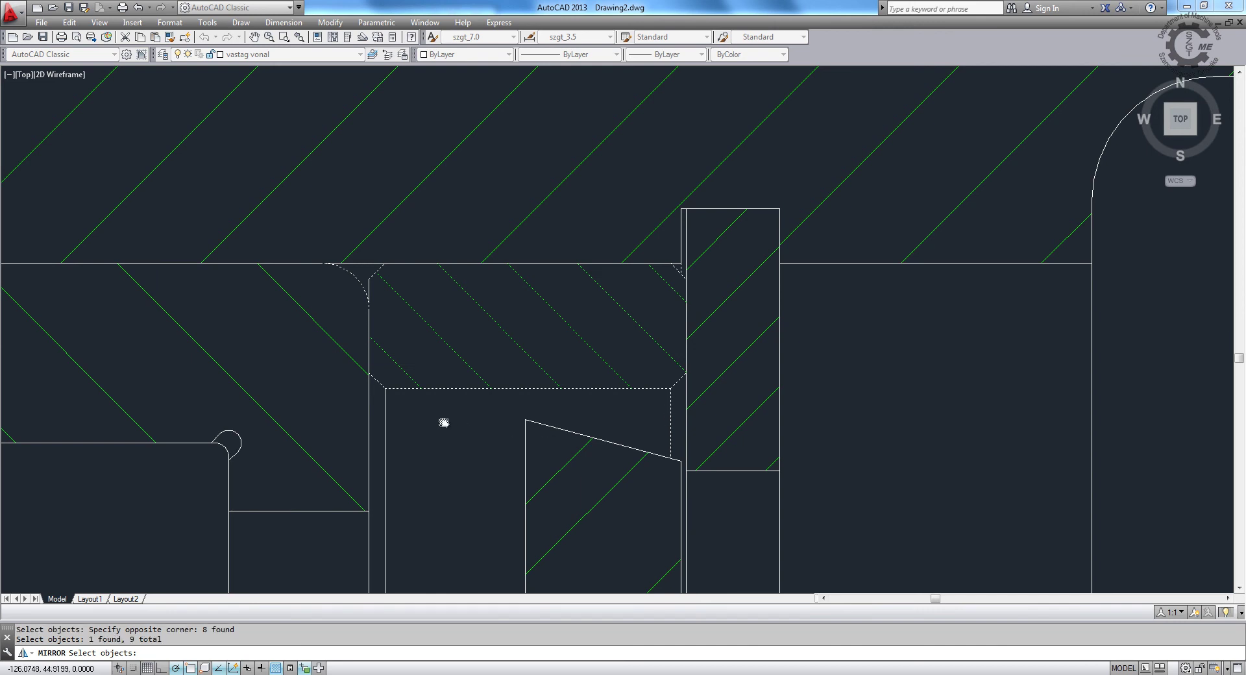
click(663, 191)
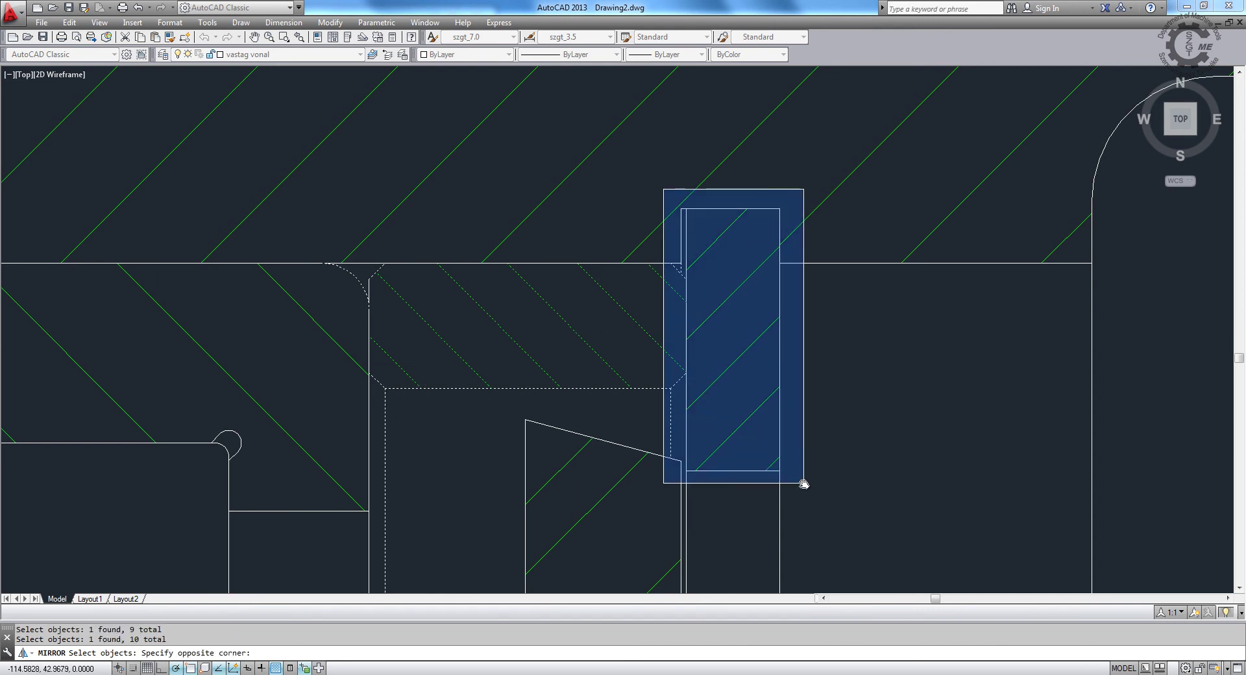
click(800, 488)
click(779, 510)
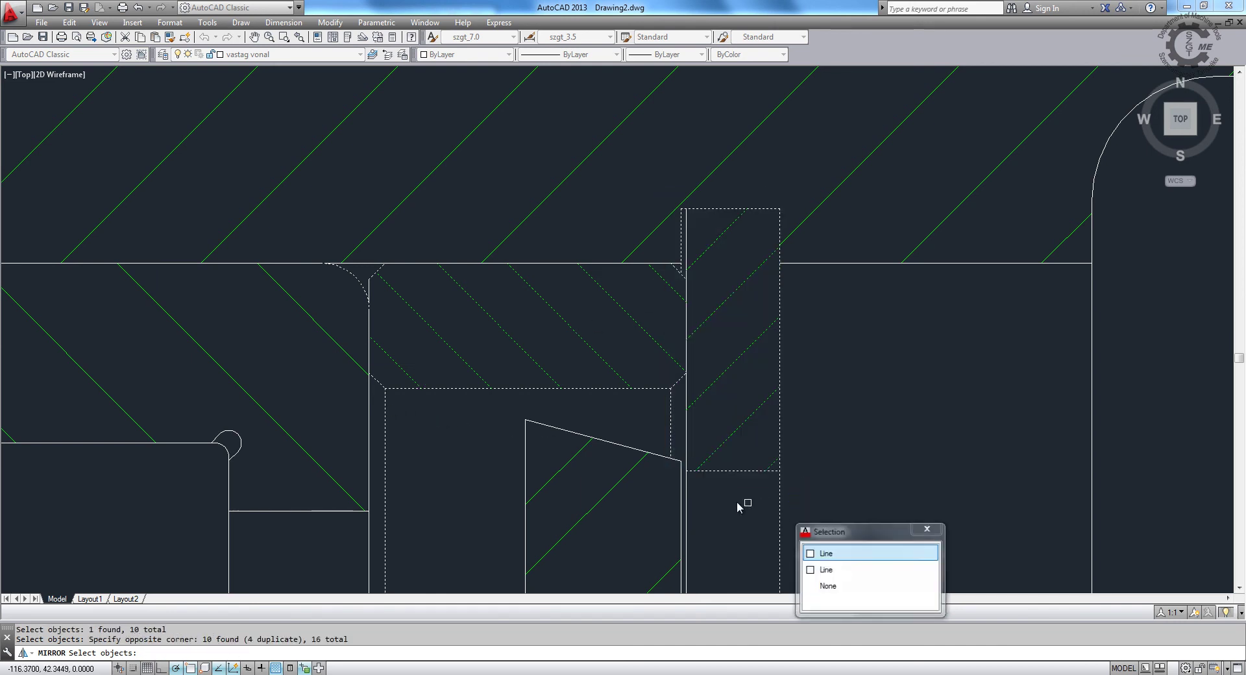
click(821, 553)
Step: Add the lower spacer ring, its hatch and the narrow vertical piece, 29 objects total
scroll(593, 164, down, 3)
scroll(559, 342, down, 2)
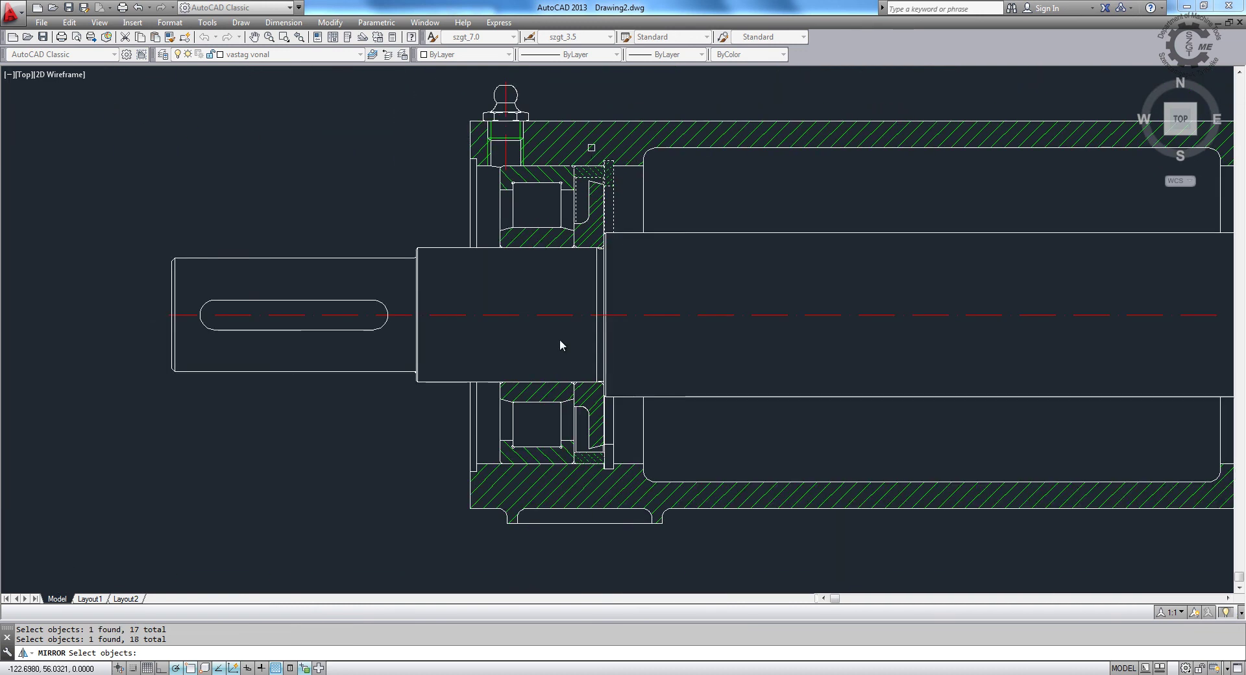
scroll(631, 517, up, 3)
scroll(593, 493, up, 2)
middle_drag(593, 494, 549, 337)
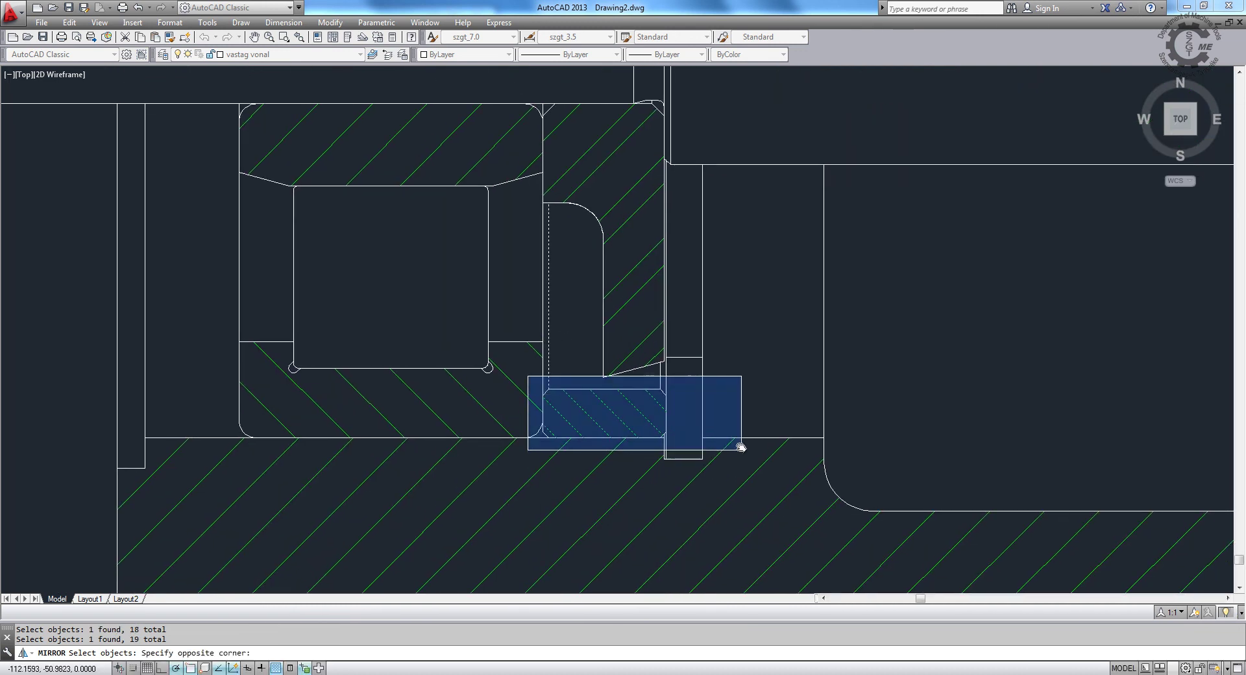
click(686, 442)
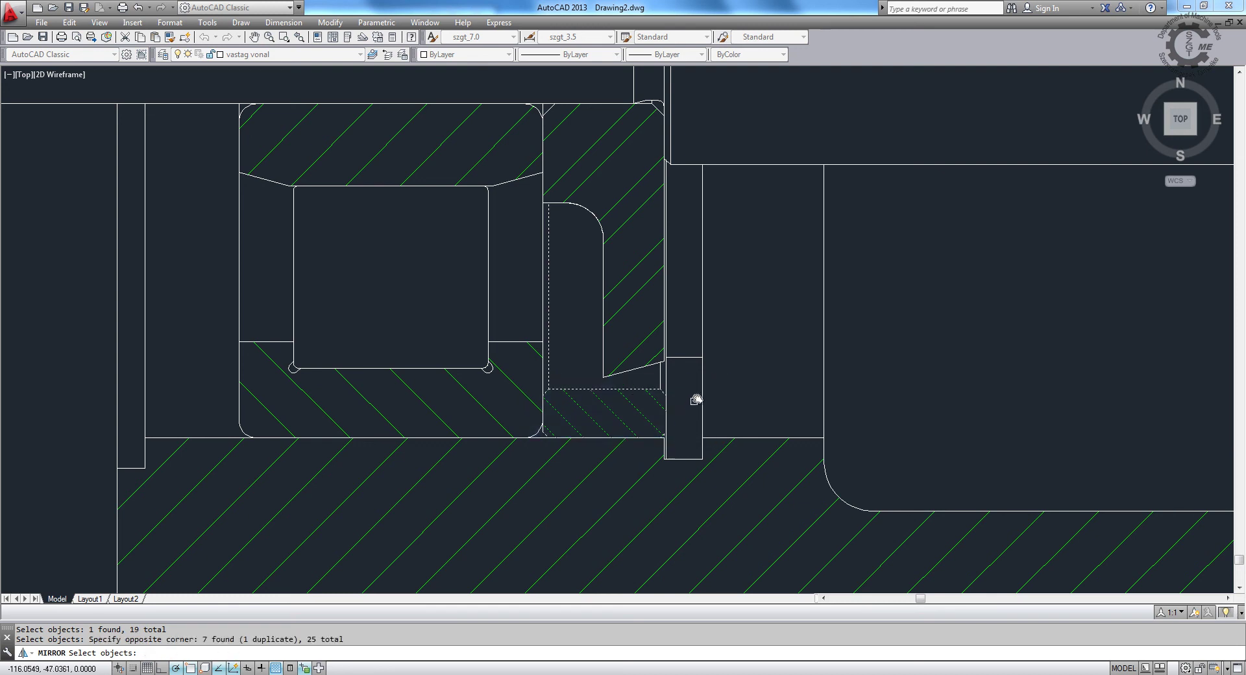
click(668, 355)
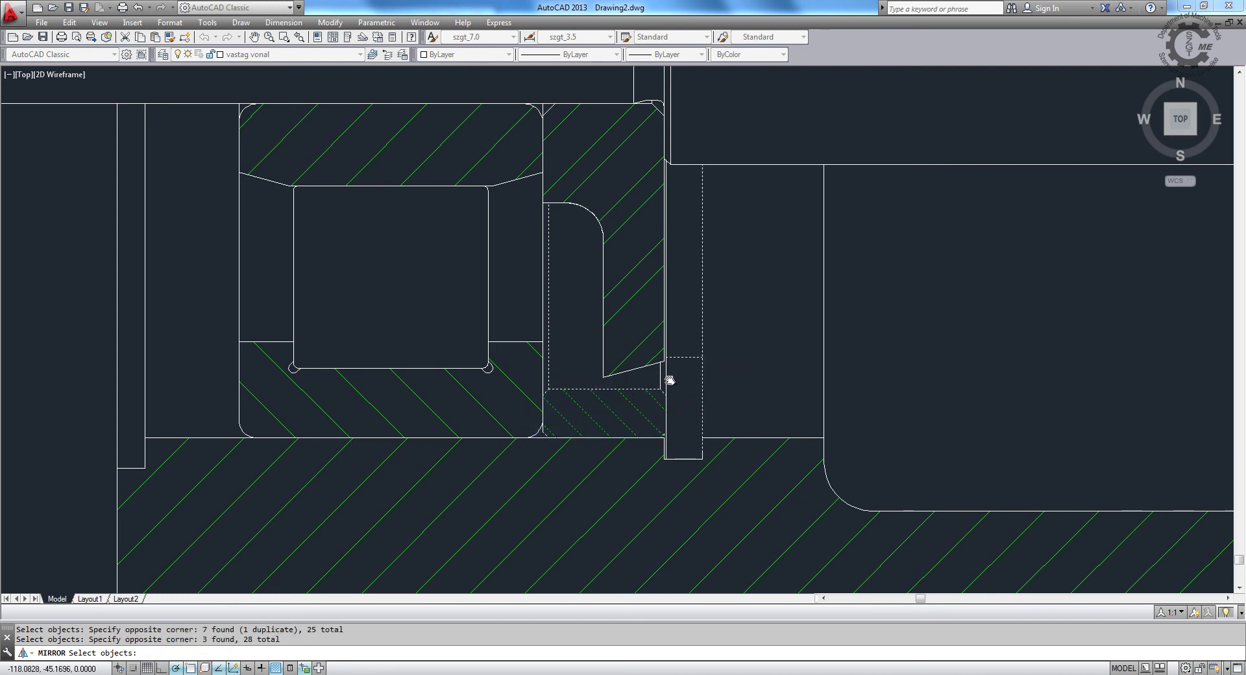
scroll(658, 445, down, 5)
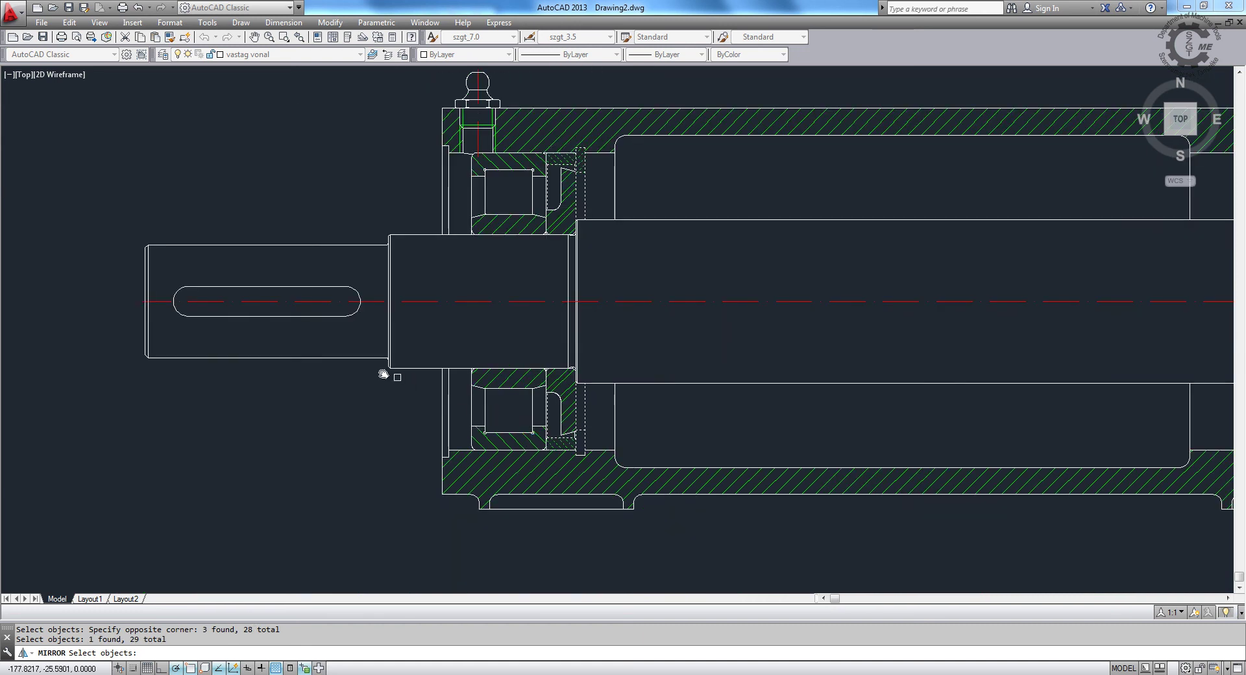
scroll(673, 311, down, 2)
key(Return)
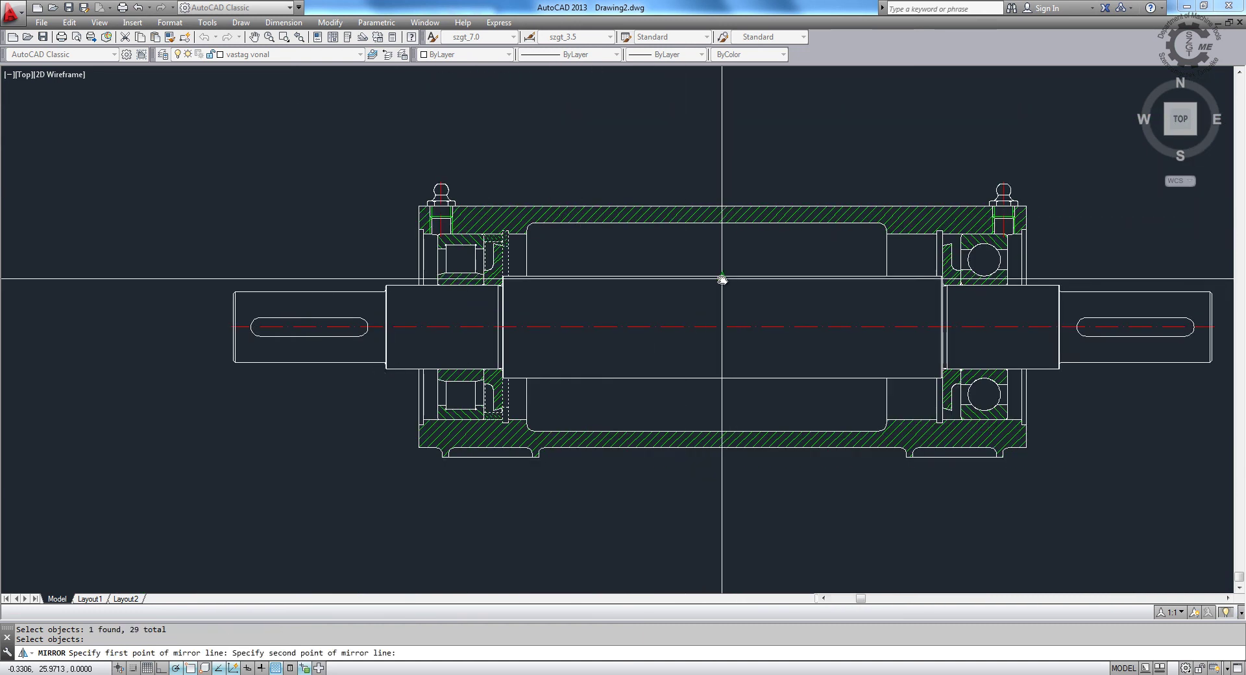
Step: Complete the mirror of the spacer ring about the assembly centre, keeping the original objects
click(723, 375)
key(Return)
scroll(971, 266, up, 6)
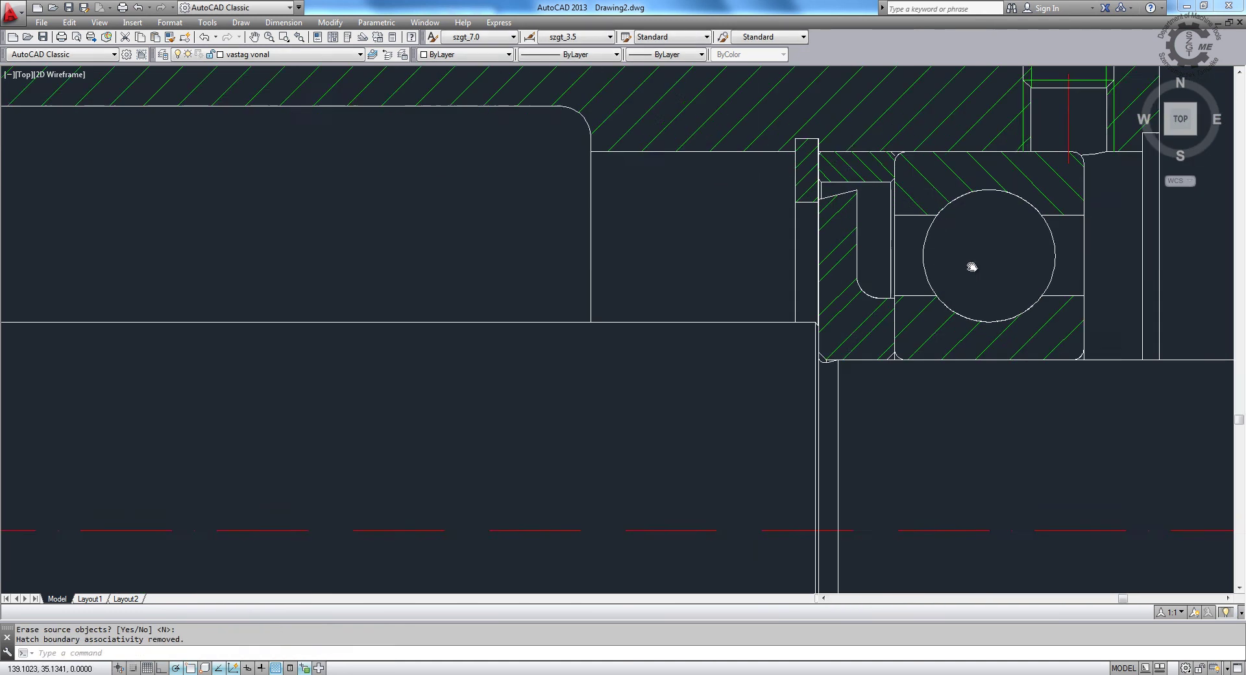
scroll(829, 250, up, 2)
scroll(673, 187, up, 4)
scroll(576, 246, up, 2)
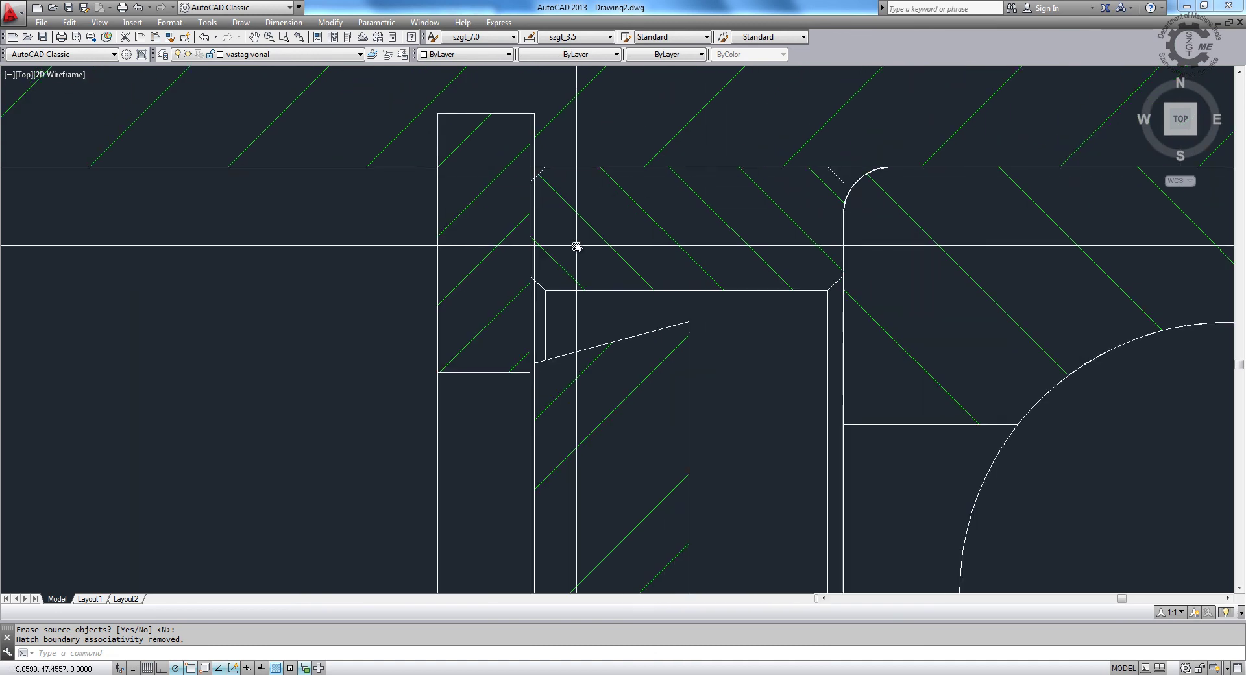
Step: Trim and extend the mirrored spacer's lines near the groove corner
text(tr)
key(Return)
scroll(581, 177, up, 2)
scroll(471, 172, up, 2)
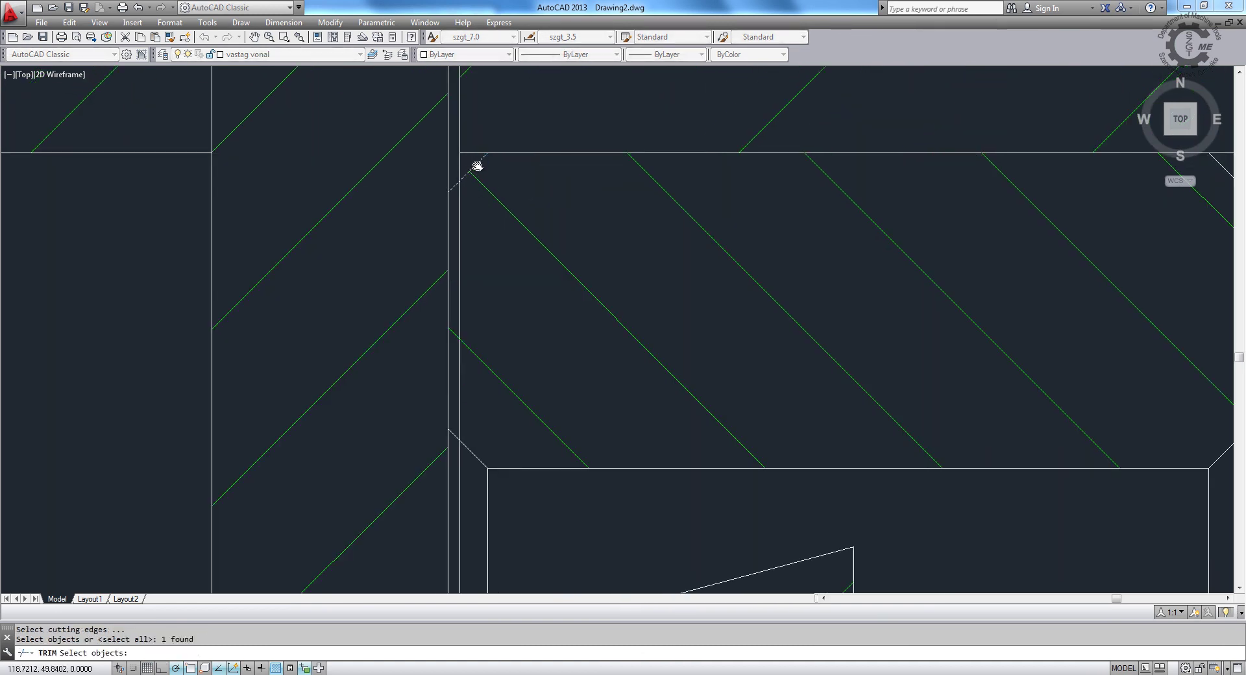
scroll(395, 246, down, 4)
key(Return)
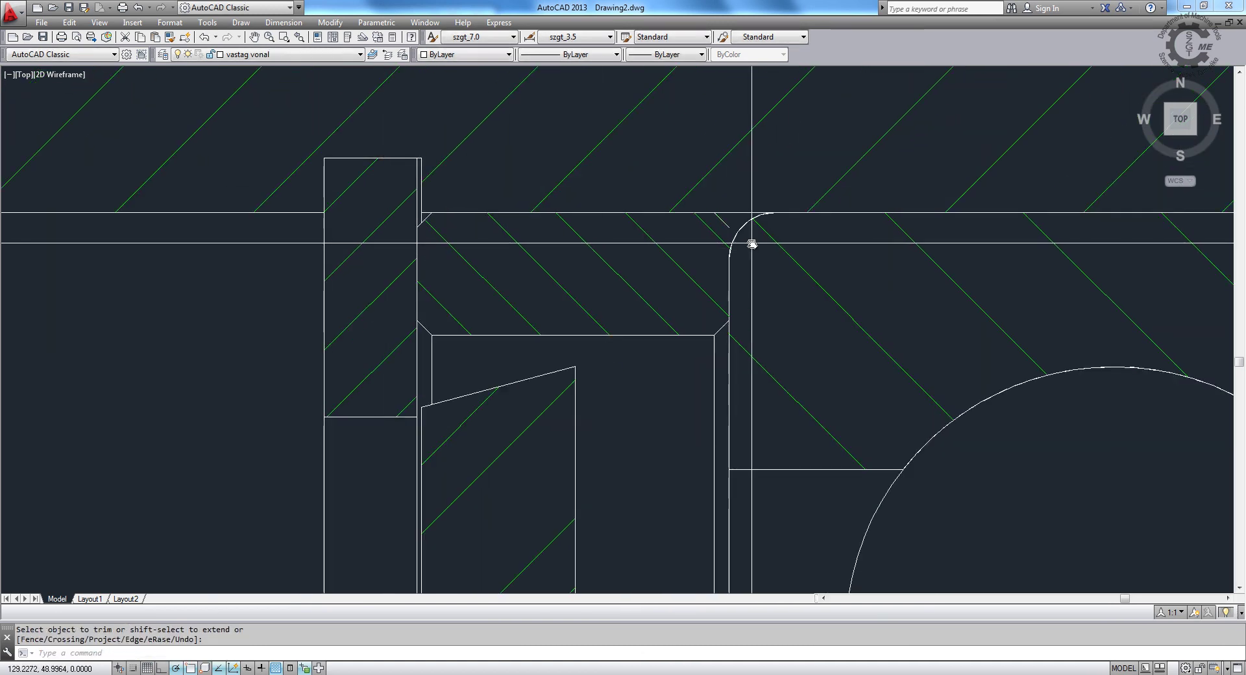
text(ex)
key(Return)
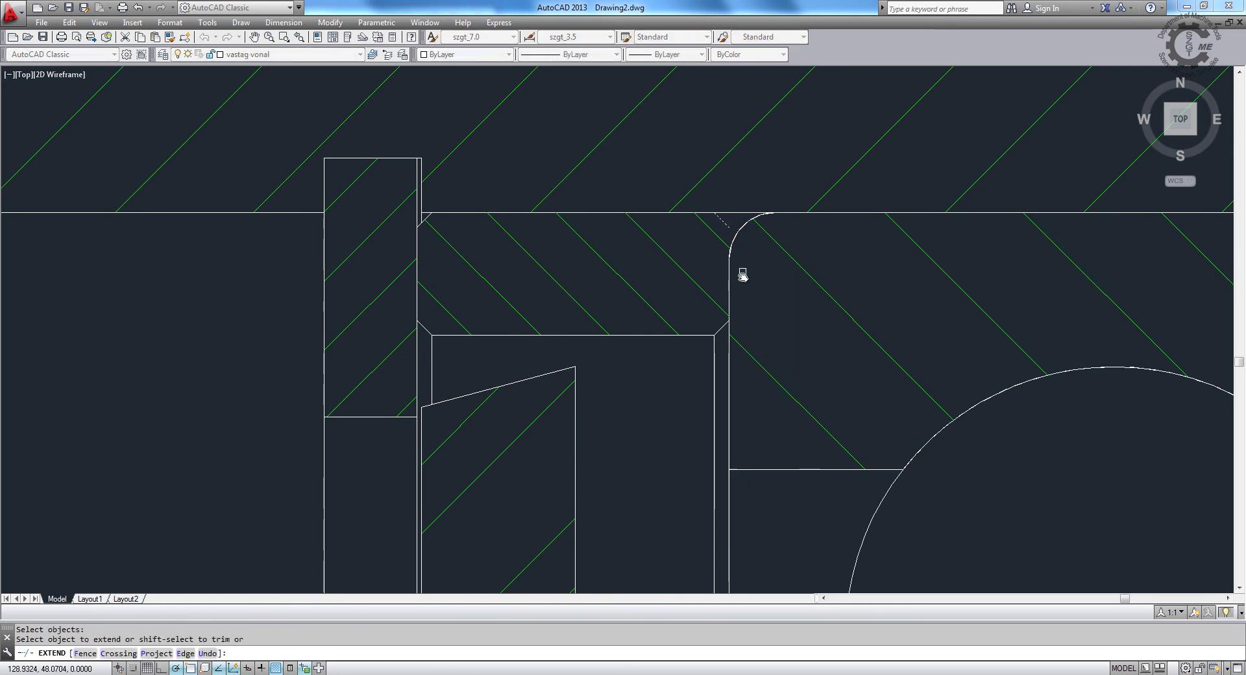
key(Return)
Step: Extend the remaining spacer edges to boundary edges picked with a window
scroll(723, 233, down, 3)
scroll(646, 166, up, 1)
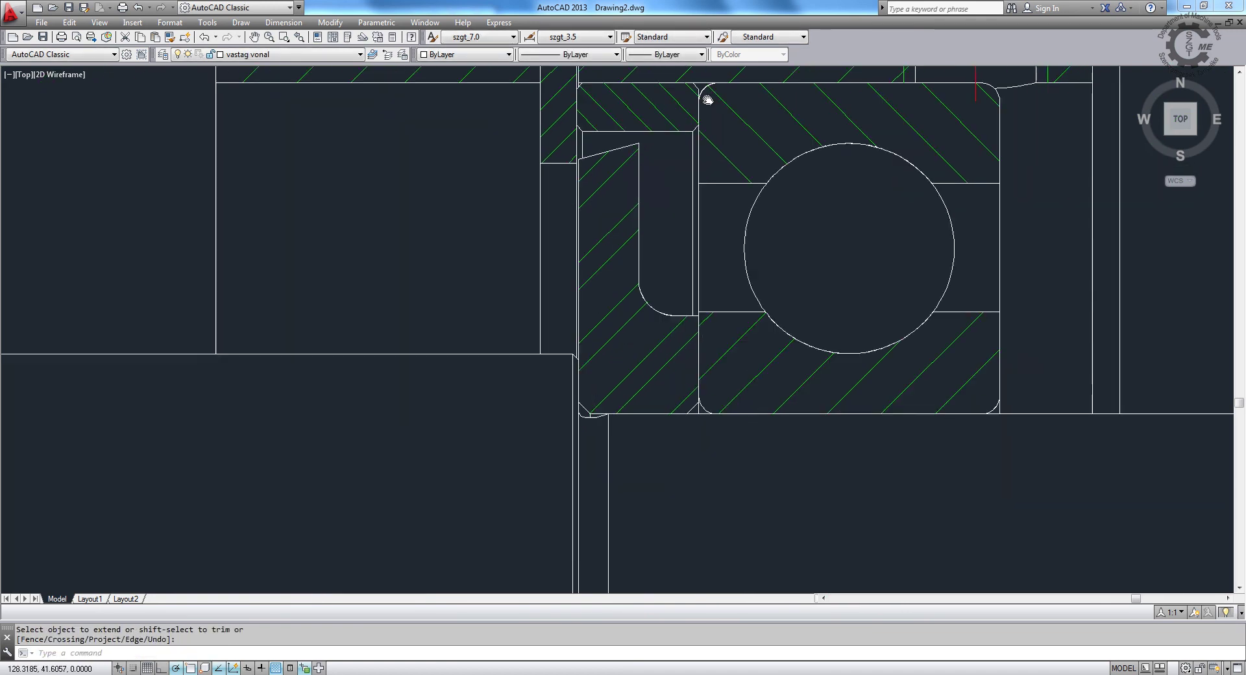
scroll(709, 98, up, 3)
scroll(656, 178, down, 4)
scroll(656, 387, up, 5)
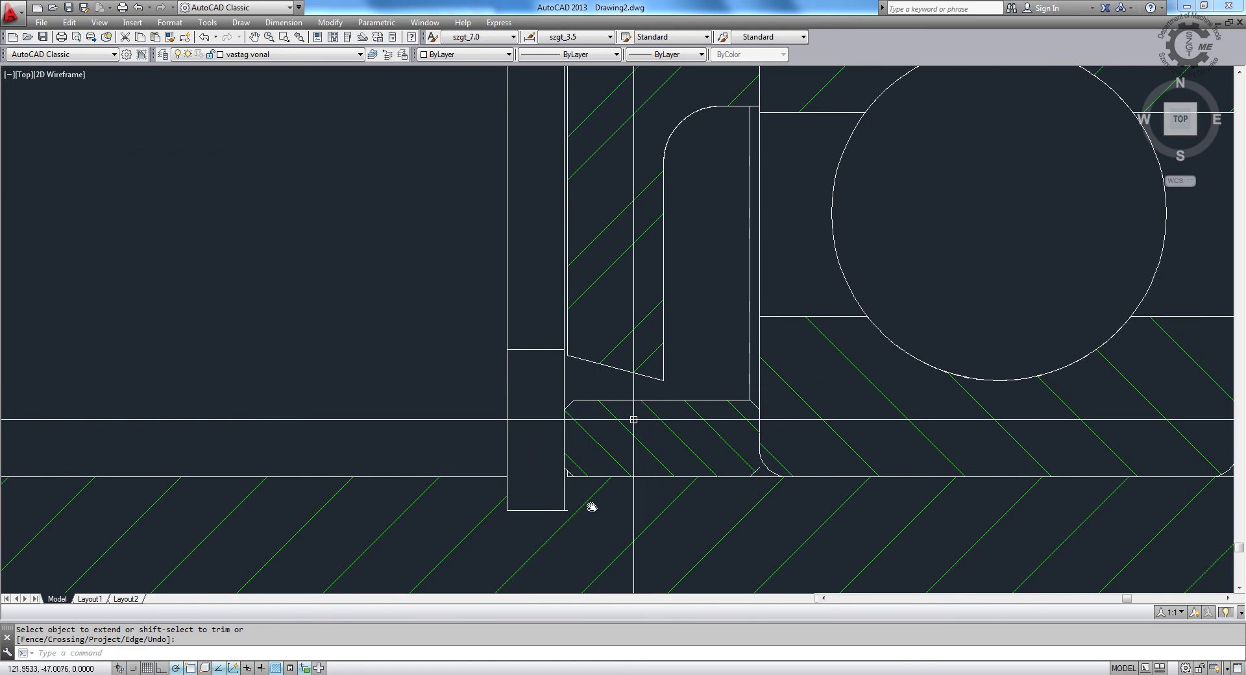
scroll(581, 482, up, 2)
key(Return)
key(Return)
click(542, 522)
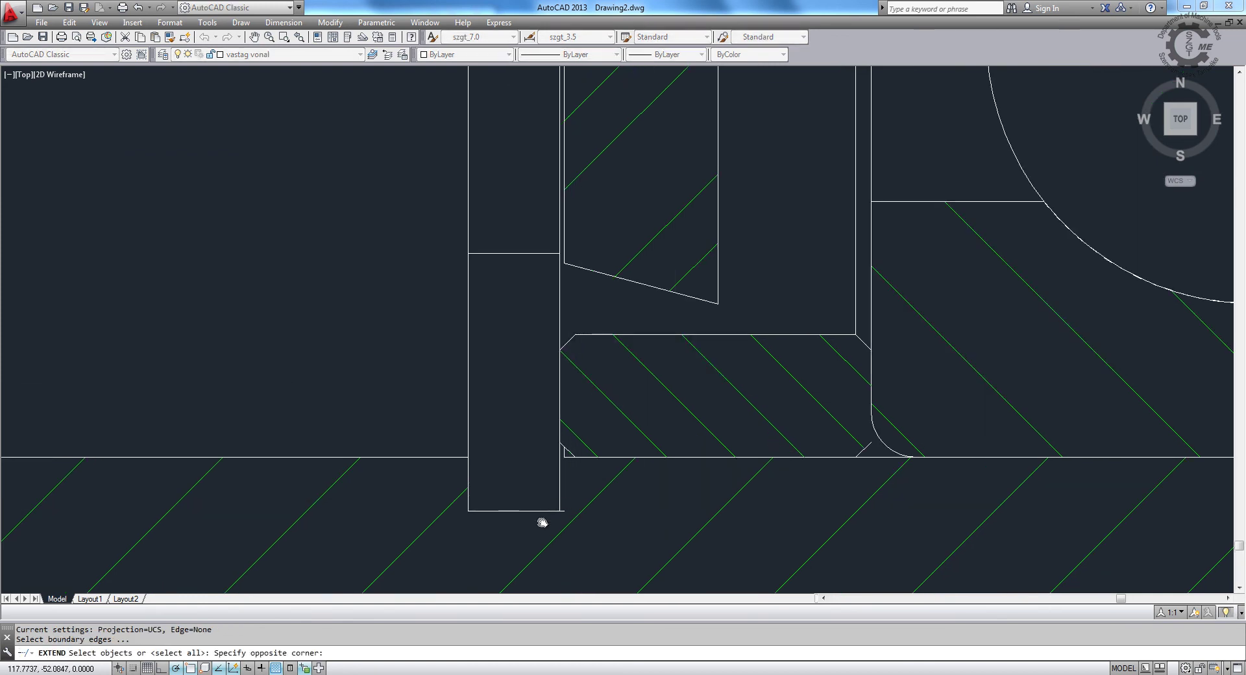
scroll(533, 496, up, 5)
key(Return)
scroll(479, 367, down, 5)
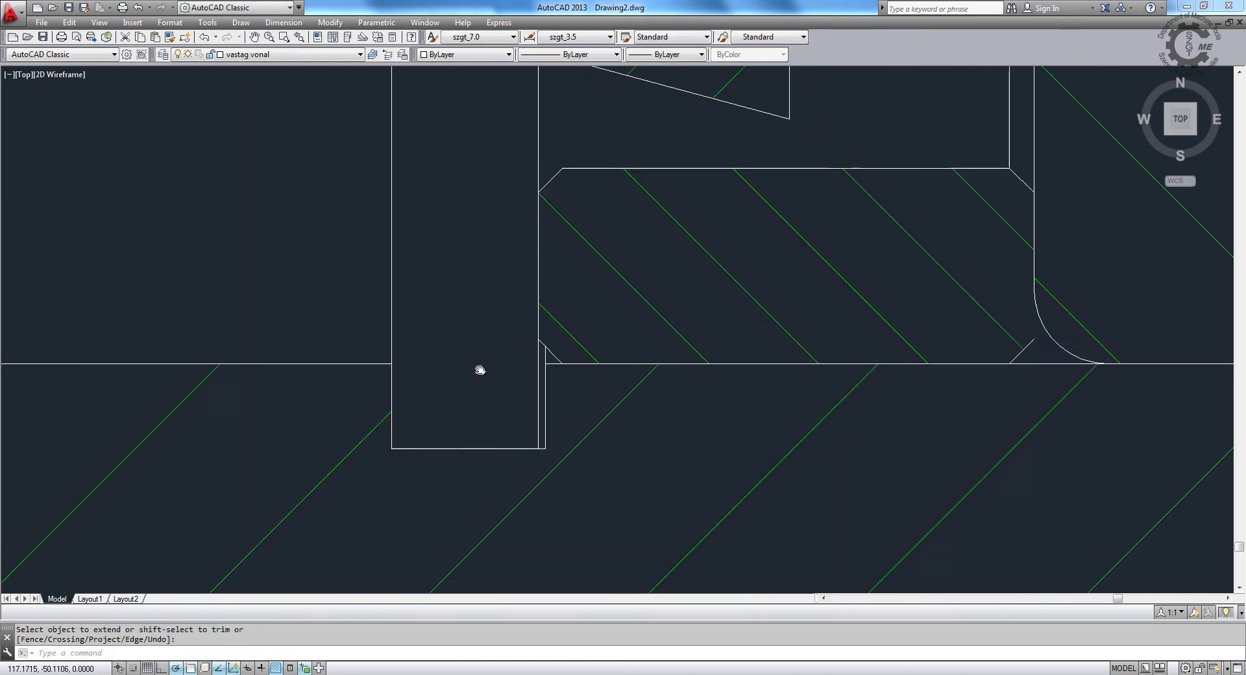
scroll(498, 292, down, 1)
Step: Draw a vertical line up from the chamfer corner to close the right spacer's end
text(l)
key(Return)
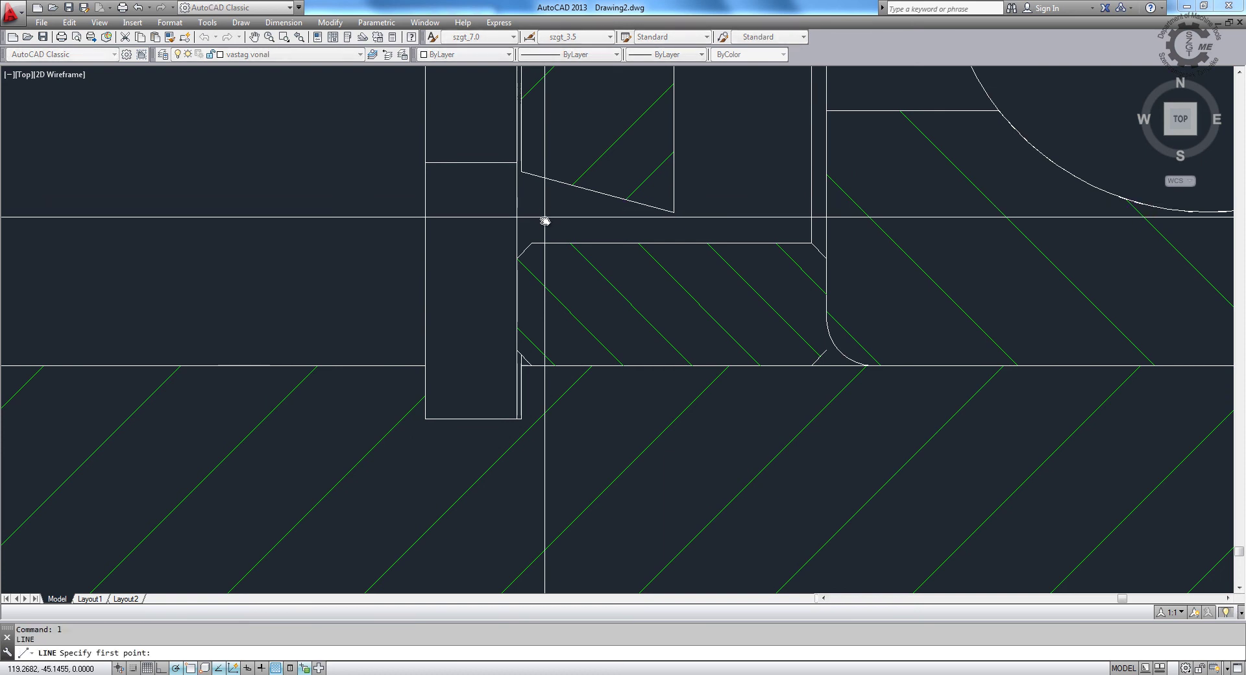
click(532, 244)
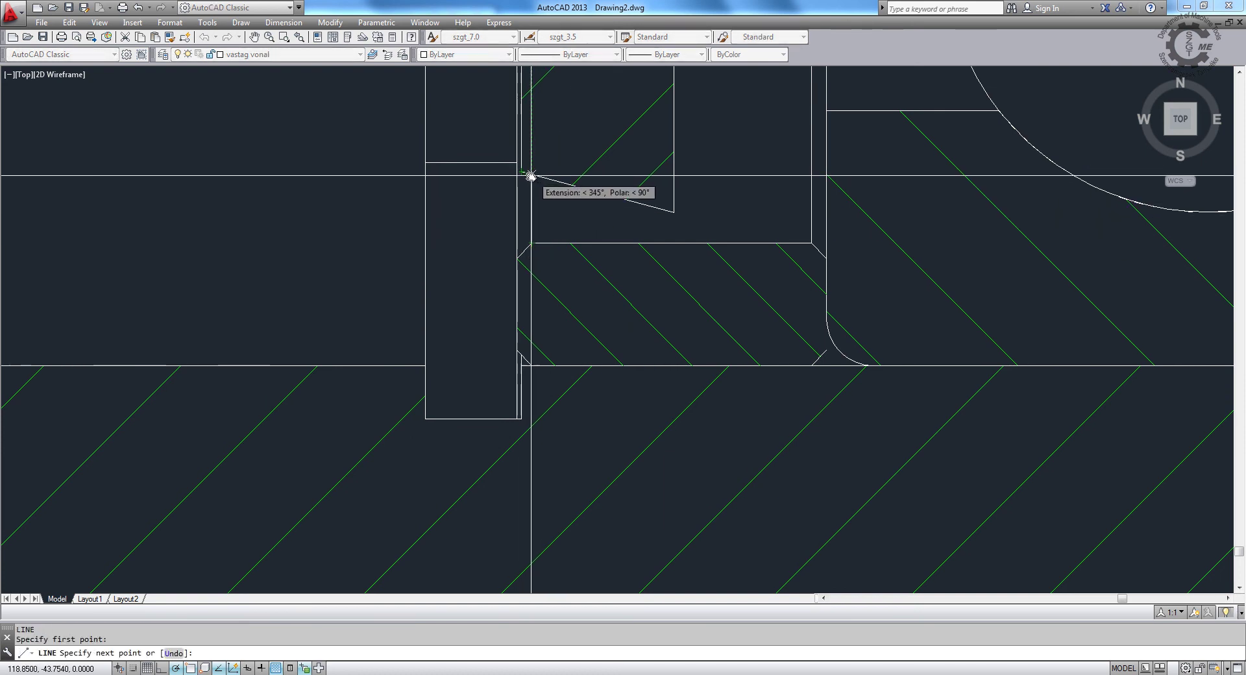
click(532, 175)
key(Escape)
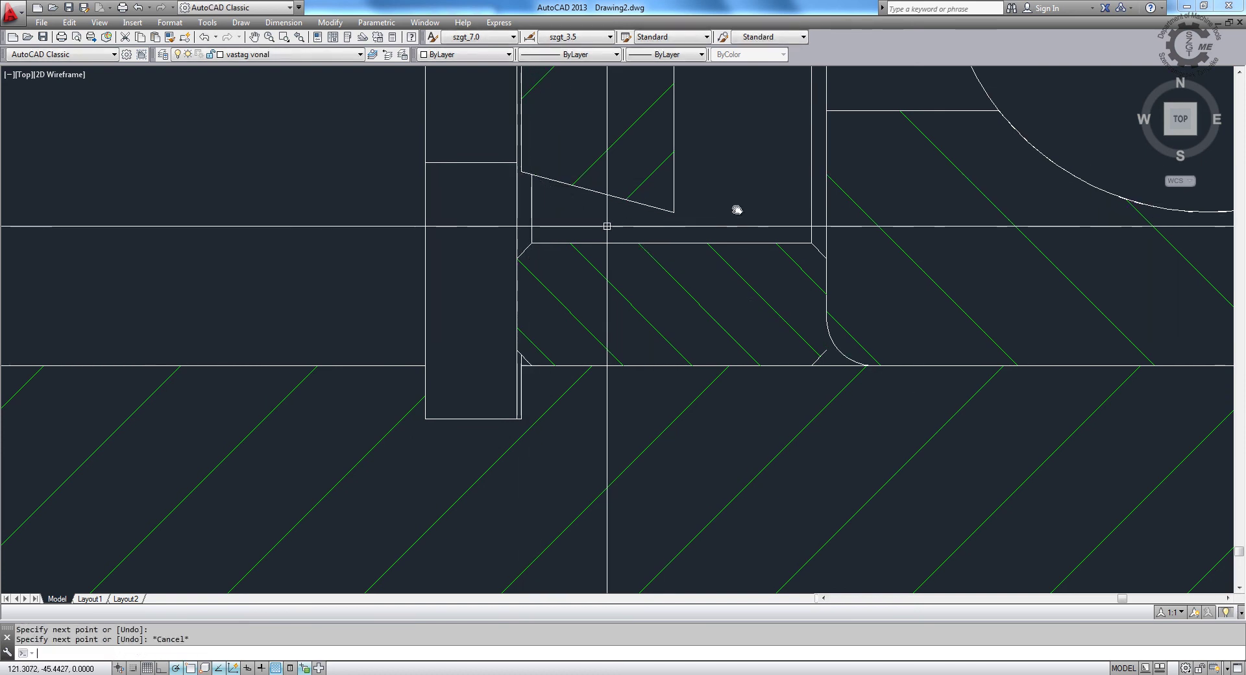
text(ex)
Step: Extend the line near the rounded housing corner, using all objects as boundaries
key(Return)
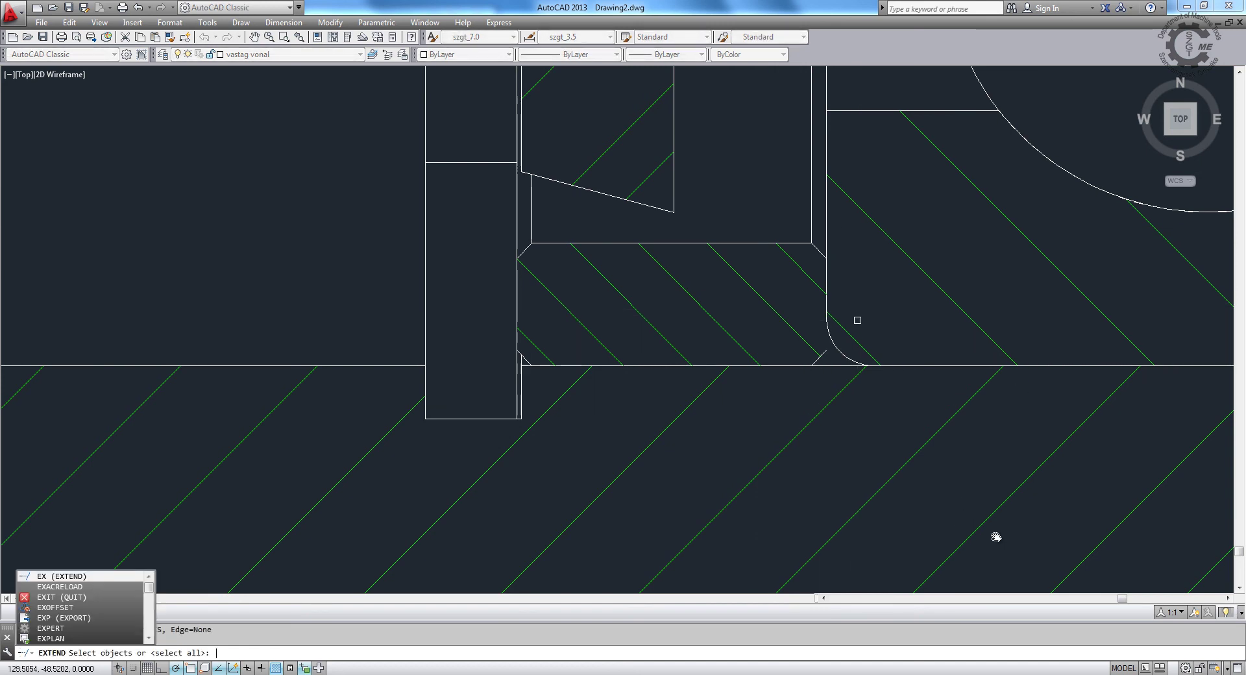
key(Return)
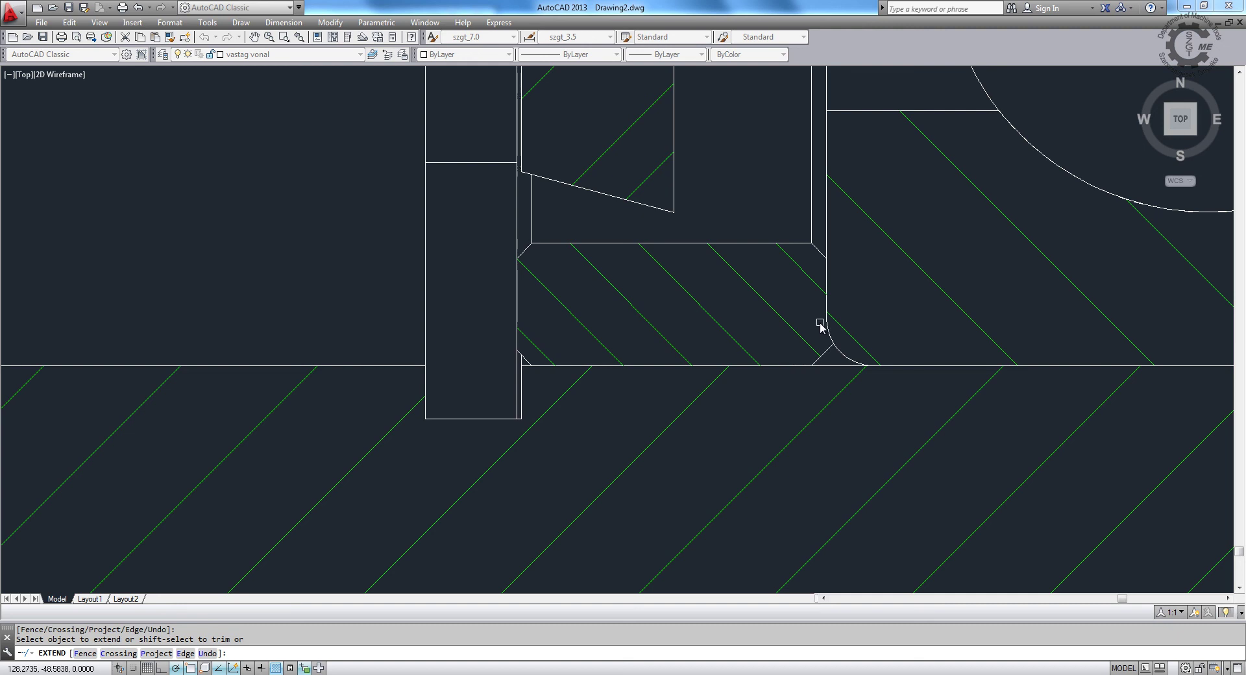
key(Return)
text(e)
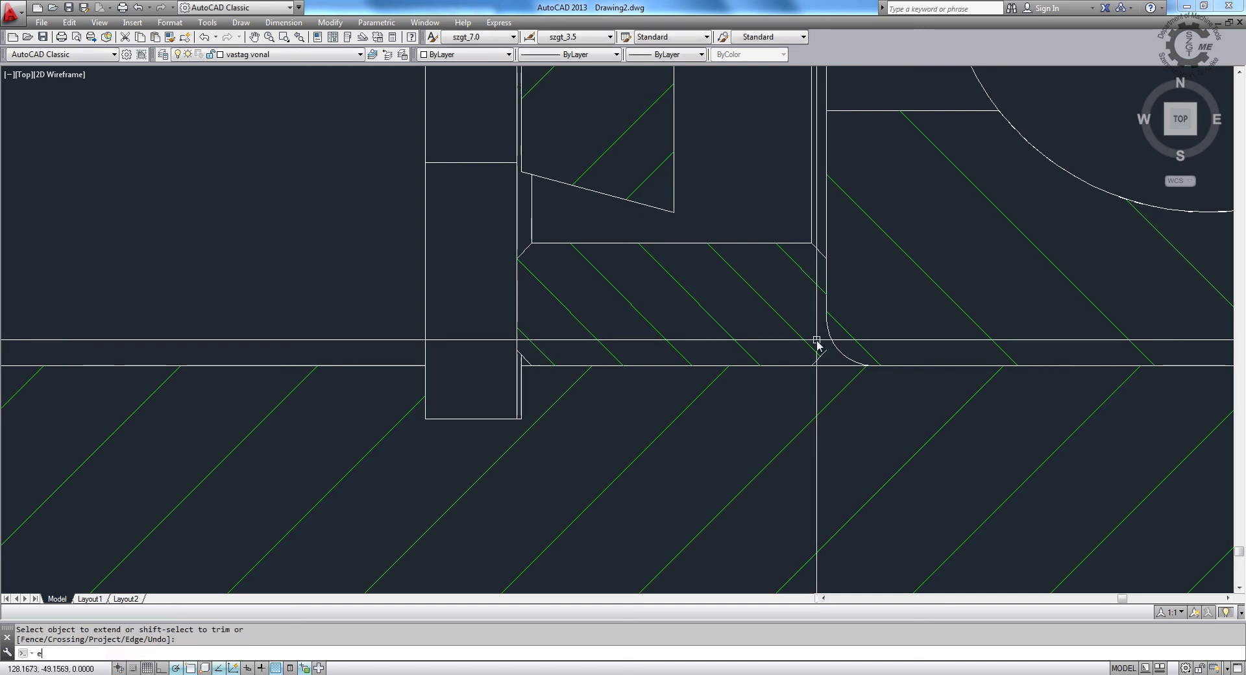
text(x)
key(Return)
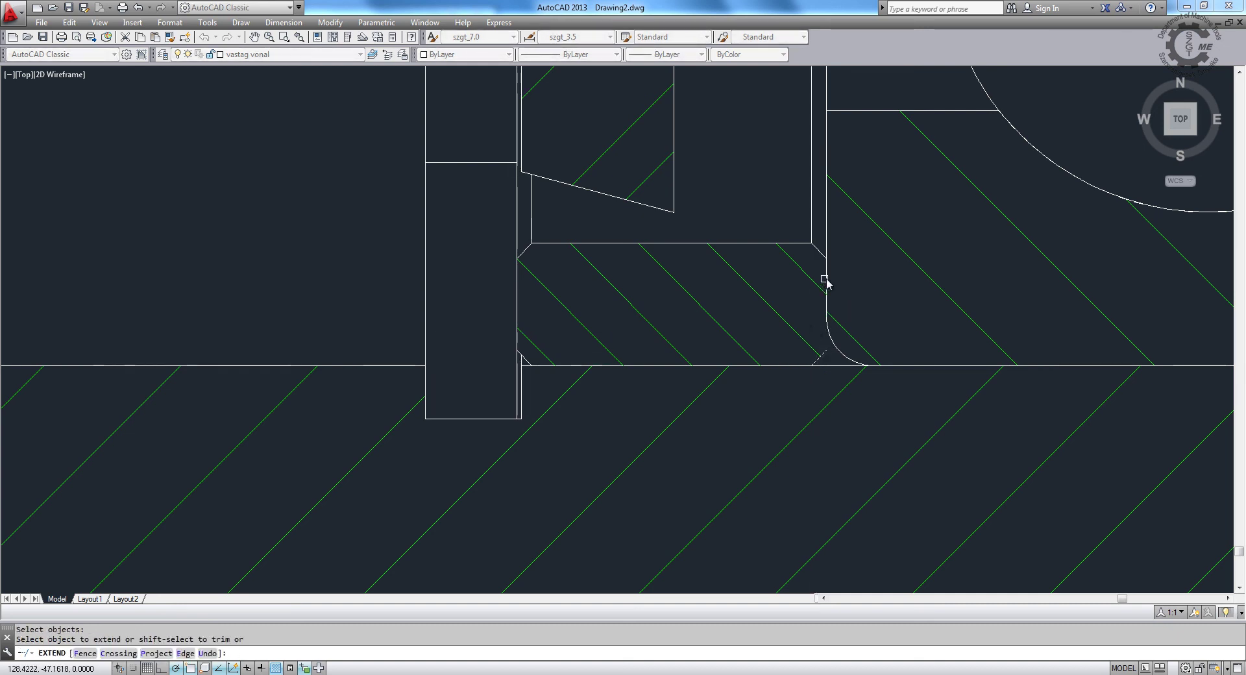
scroll(861, 299, down, 5)
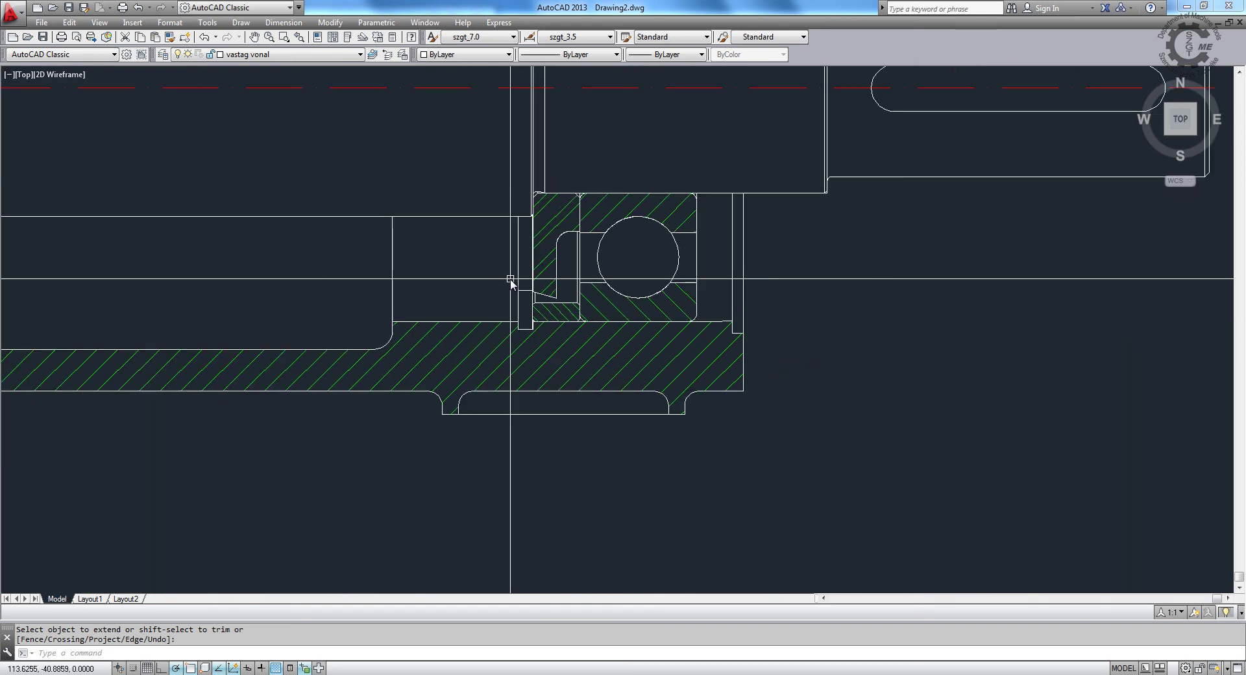
Step: Zoom out and pan until the full shaft and bearing housing section is centred
mouse_move(512, 281)
middle_down()
mouse_move(645, 328)
mouse_move(790, 416)
middle_up()
scroll(790, 416, down, 3)
scroll(773, 345, down, 2)
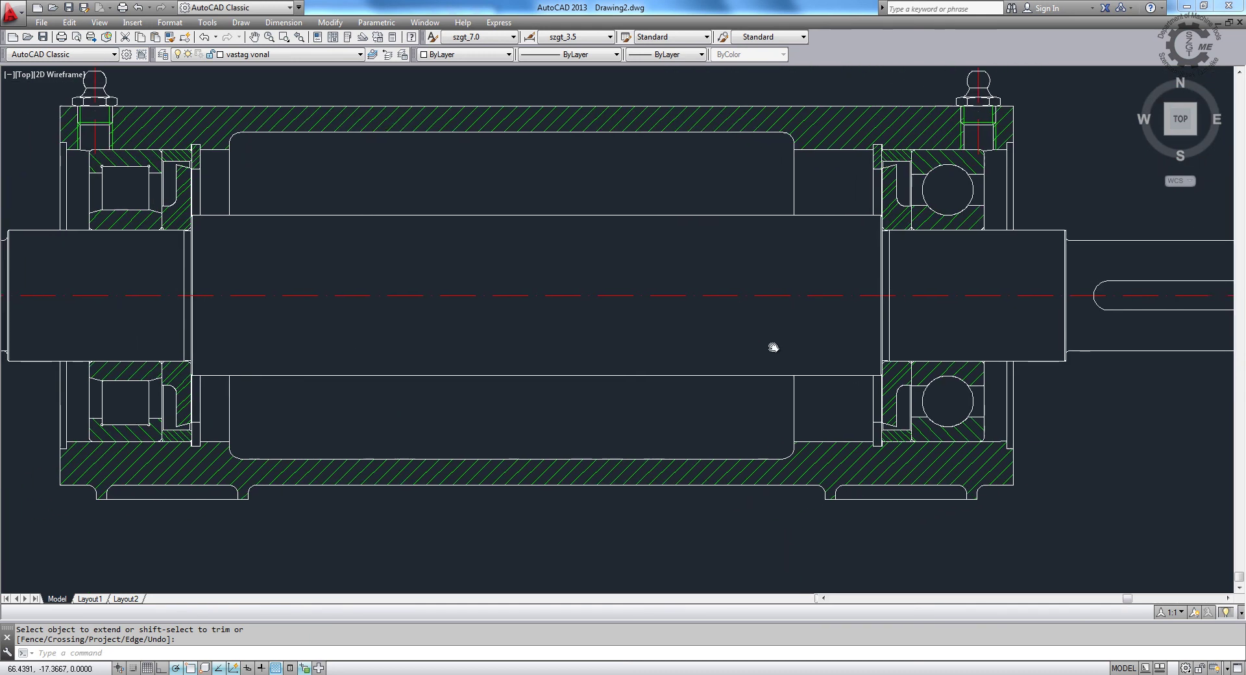
middle_drag(773, 344, 881, 346)
scroll(889, 342, down, 2)
middle_drag(634, 289, 653, 264)
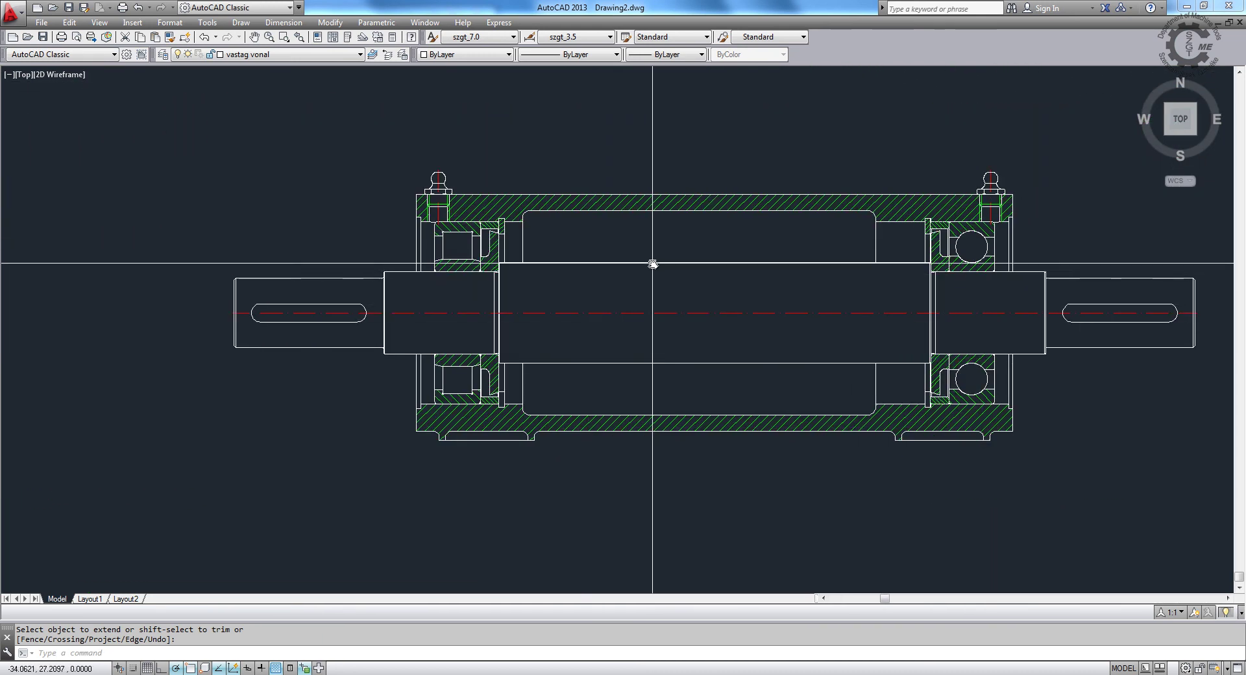